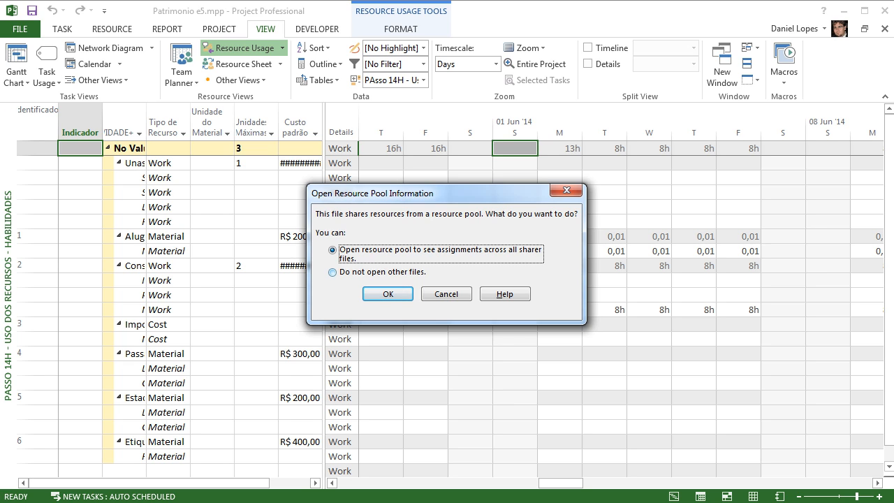
Step: Open the project without opening other files and switch to the Passo 7 - Cronograma do Projeto - ORG view
{"action": "left_click", "coordinate": [364, 272]}
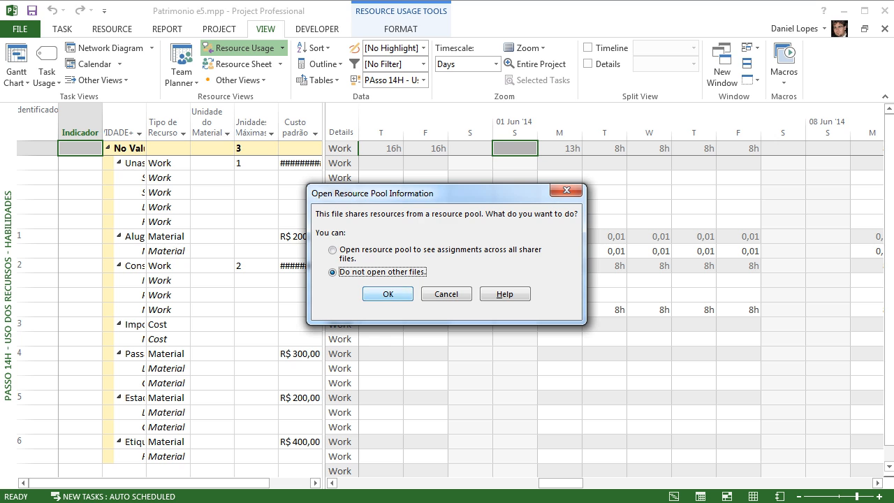
{"action": "key", "text": "Return"}
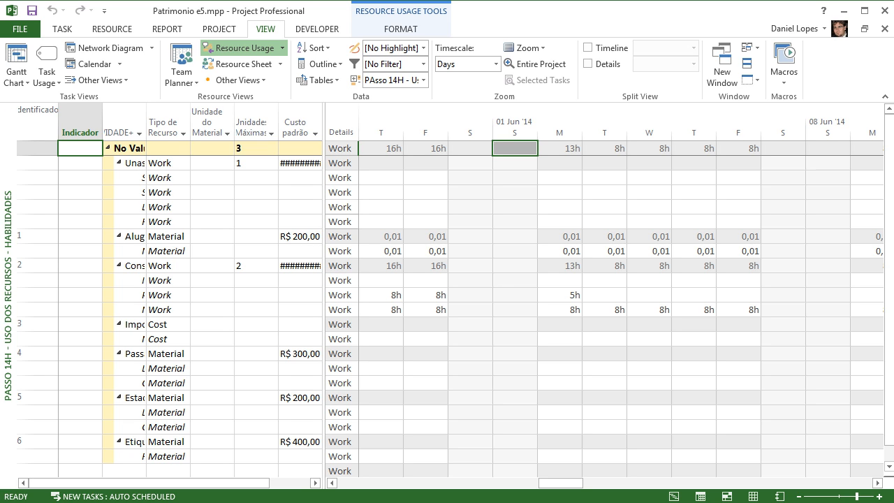
{"action": "left_click_drag", "start_coordinate": [326, 279], "coordinate": [511, 279]}
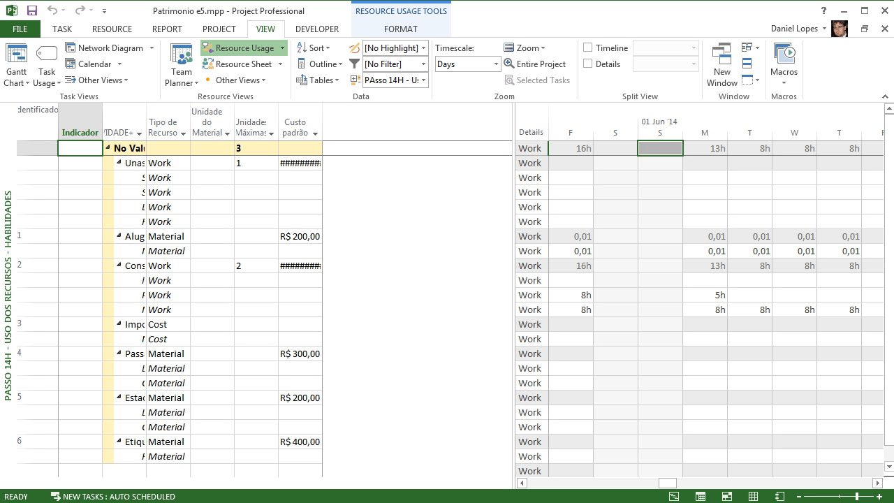
{"action": "right_click", "coordinate": [10, 294]}
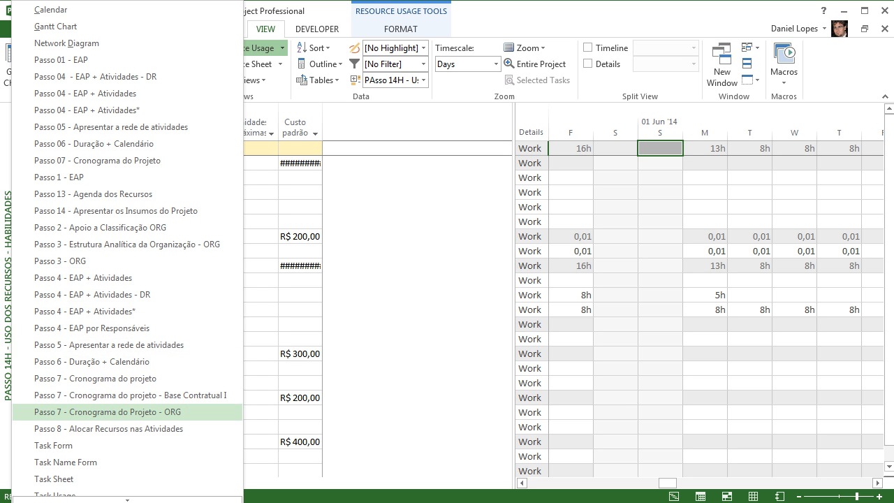
{"action": "left_click", "coordinate": [105, 411]}
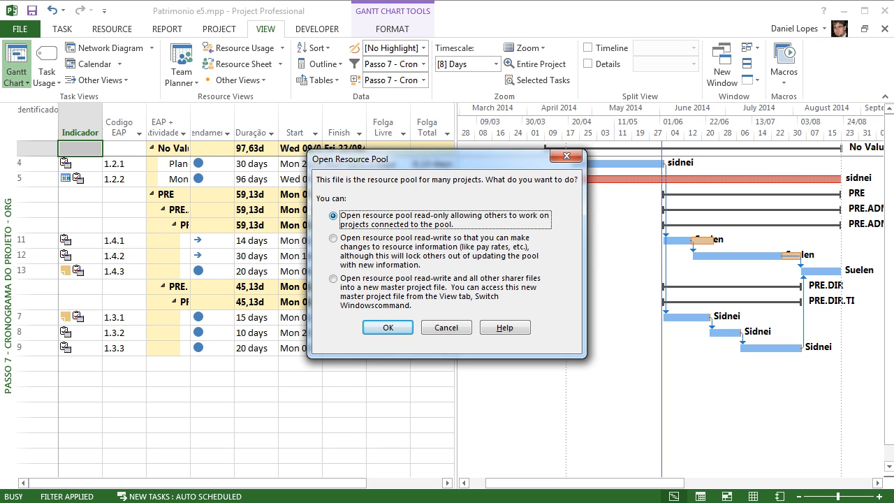
Step: Open the resource pool file read-only, allowing others to work on projects connected to the pool
{"action": "left_click", "coordinate": [333, 238]}
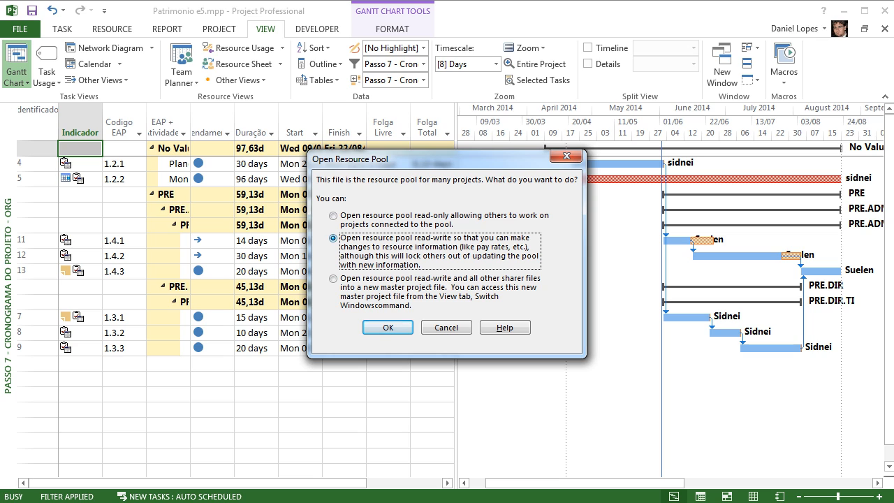
{"action": "left_click", "coordinate": [333, 278]}
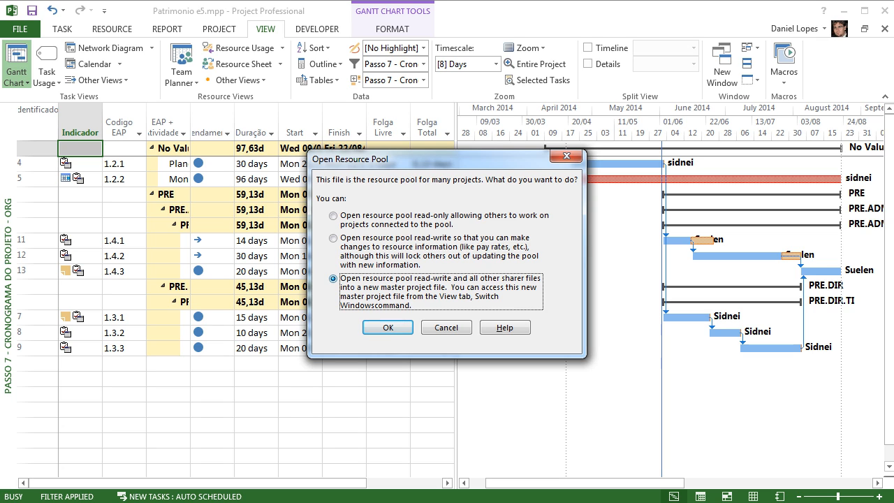
{"action": "left_click", "coordinate": [333, 216]}
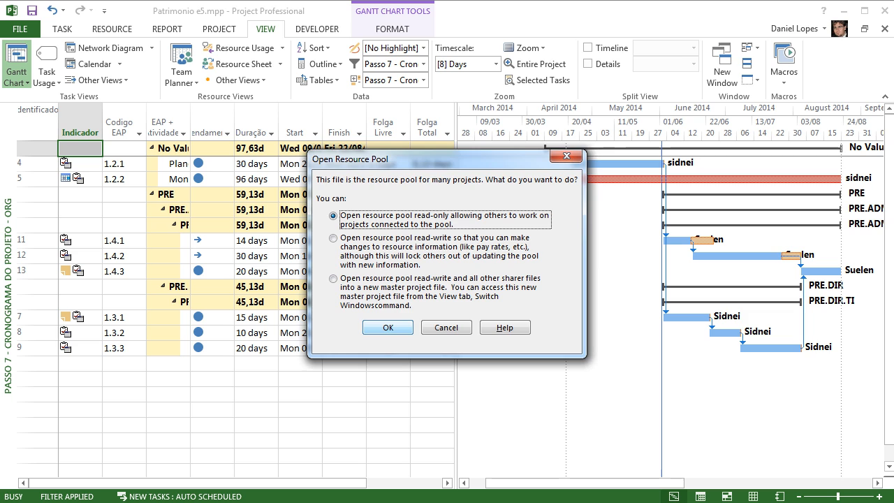
{"action": "left_click", "coordinate": [387, 327]}
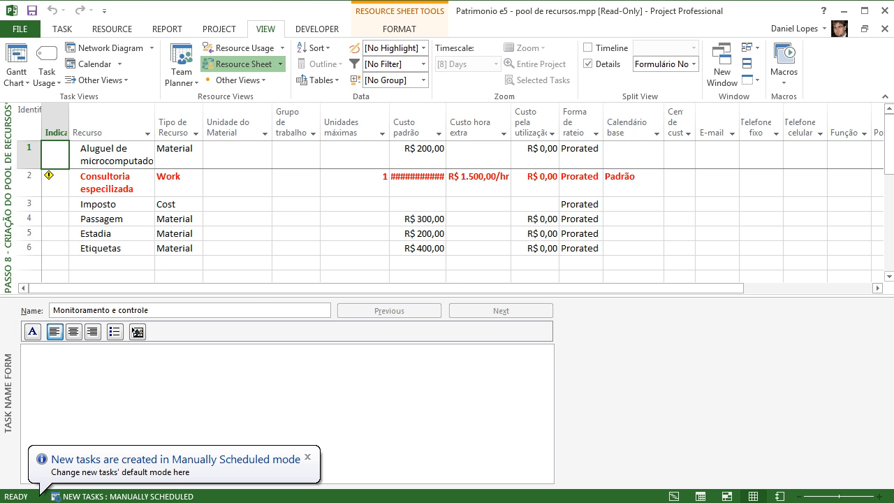
Step: Enlarge the resource sheet above the task name form and fit the Custo padrão column to its contents
{"action": "left_click_drag", "start_coordinate": [387, 295], "coordinate": [388, 364]}
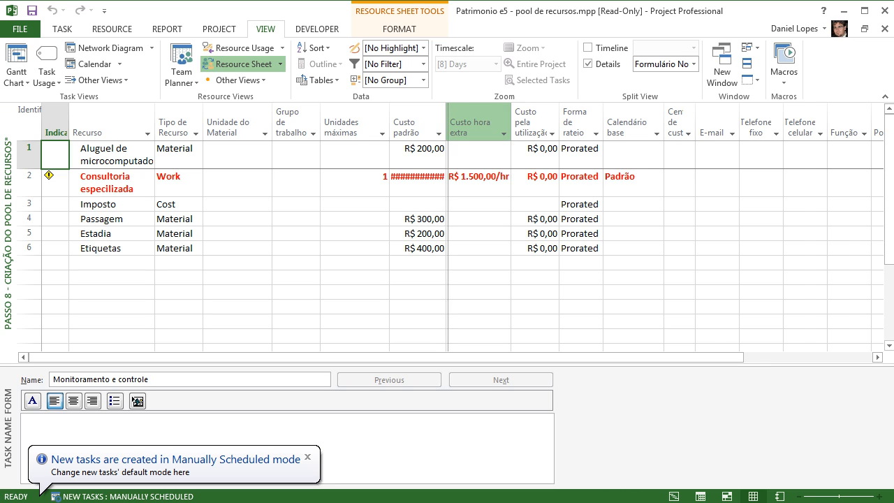
{"action": "double_click", "coordinate": [445, 123]}
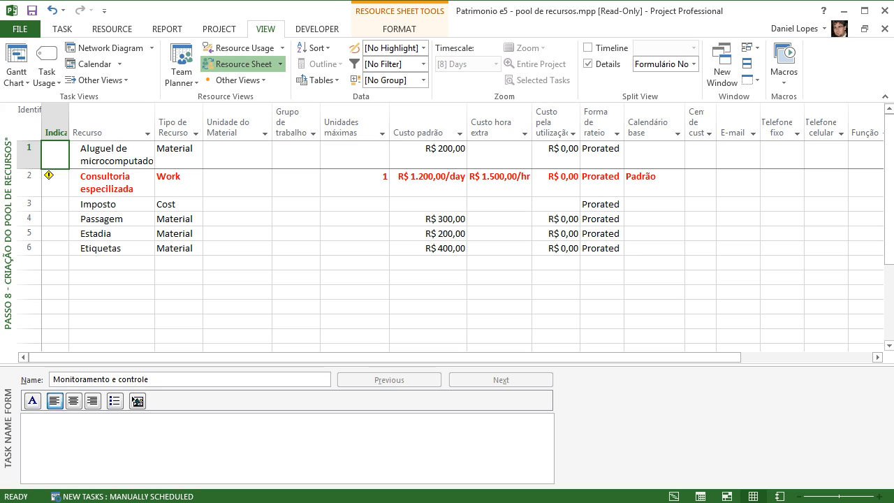
Step: Examine the pool's resources row by row, from Aluguel de microcomputador to Etiquetas, along with the task name form
{"action": "left_click", "coordinate": [354, 182]}
{"action": "key", "text": "Home"}
{"action": "key", "text": "Down"}
{"action": "key", "text": "Down"}
{"action": "key", "text": "Down"}
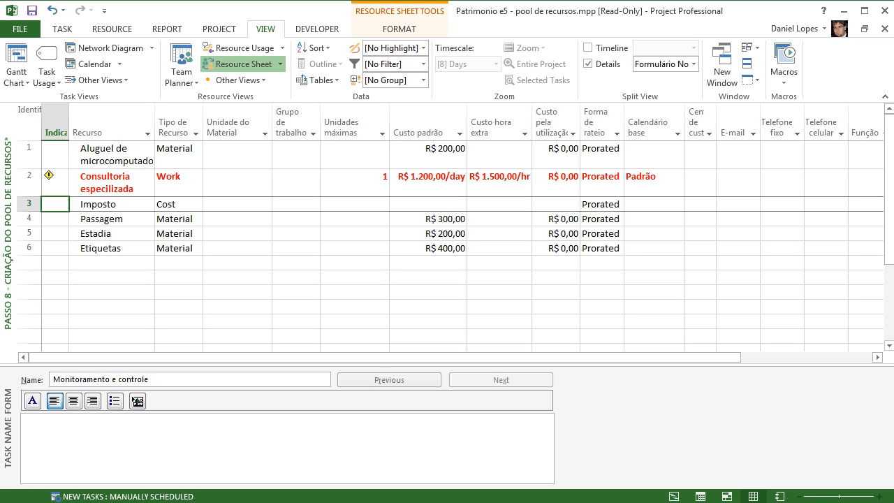
{"action": "key", "text": "Down"}
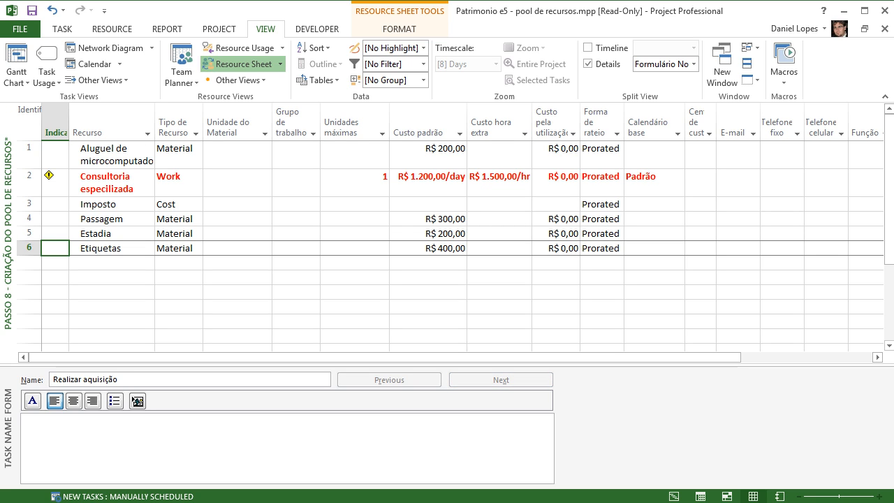
{"action": "left_click", "coordinate": [279, 447]}
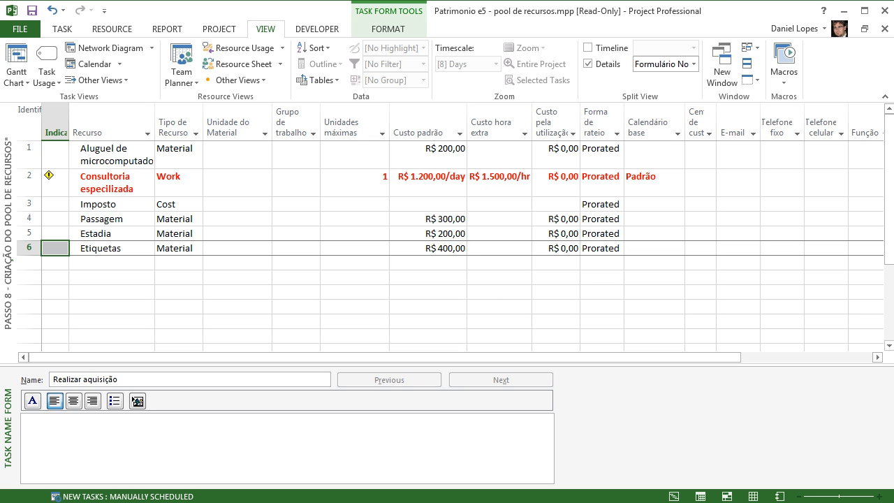
{"action": "left_click", "coordinate": [56, 234]}
{"action": "key", "text": "Up"}
{"action": "key", "text": "Up"}
{"action": "key", "text": "Up"}
{"action": "key", "text": "Up"}
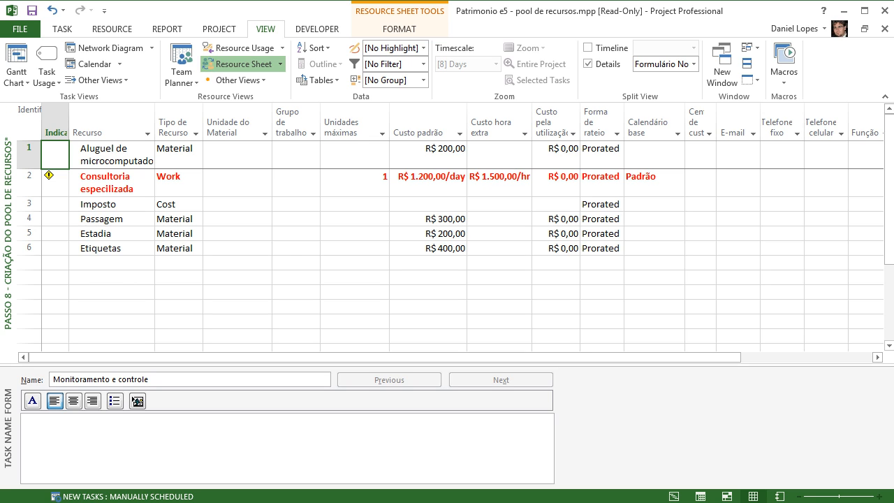
Step: Examine the Recurso and Tipo de Recurso columns for the resources in the pool
{"action": "key", "text": "Right"}
{"action": "key", "text": "Right"}
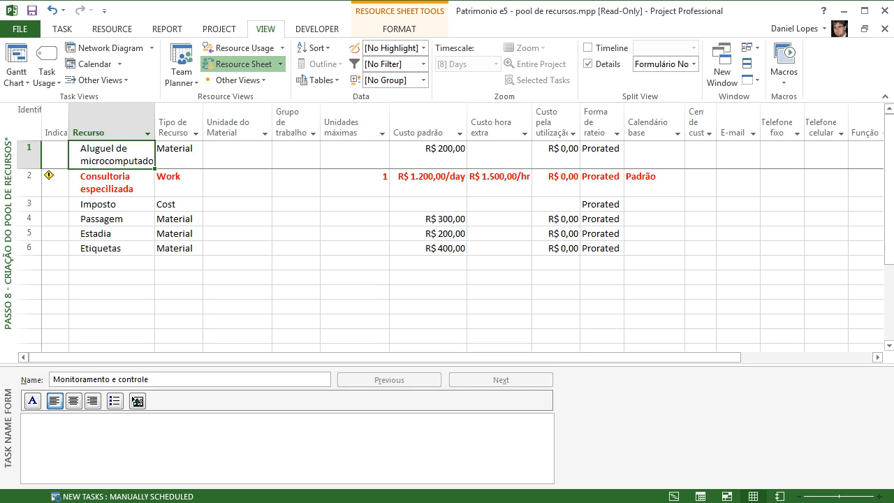
{"action": "key", "text": "Down"}
{"action": "key", "text": "Down"}
{"action": "key", "text": "Down"}
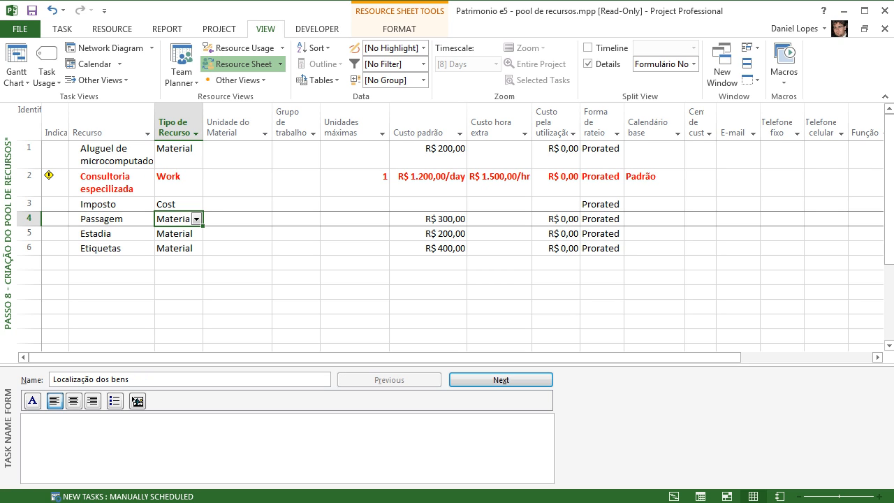
{"action": "key", "text": "Down"}
{"action": "key", "text": "Down"}
{"action": "key", "text": "Up"}
{"action": "key", "text": "Up"}
{"action": "key", "text": "Up"}
{"action": "key", "text": "Up"}
{"action": "key", "text": "Up"}
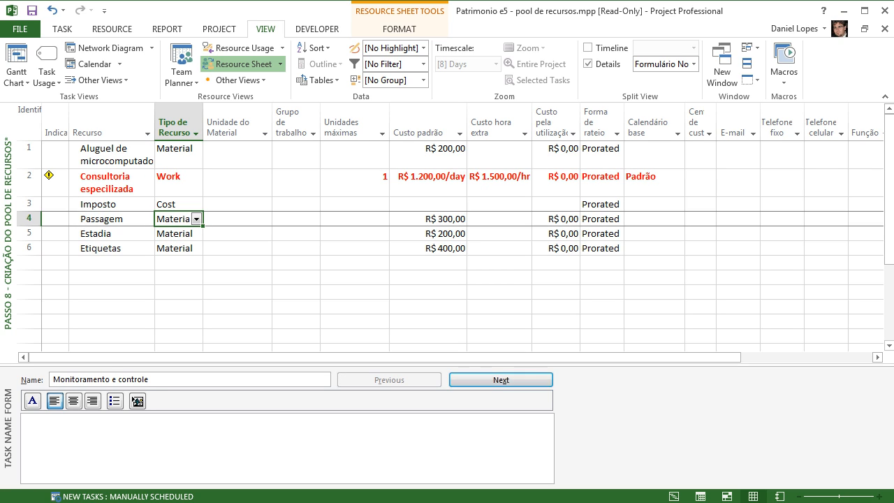
Step: Examine the first resource's fields from Unidade do Material through the cost columns to Calendário base
{"action": "key", "text": "Right"}
{"action": "key", "text": "Right"}
{"action": "key", "text": "Right"}
{"action": "key", "text": "Right"}
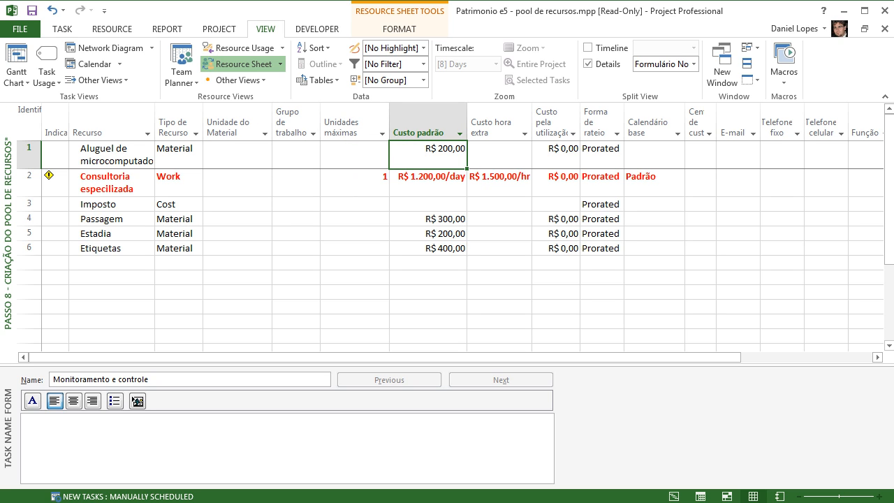
{"action": "key", "text": "Right"}
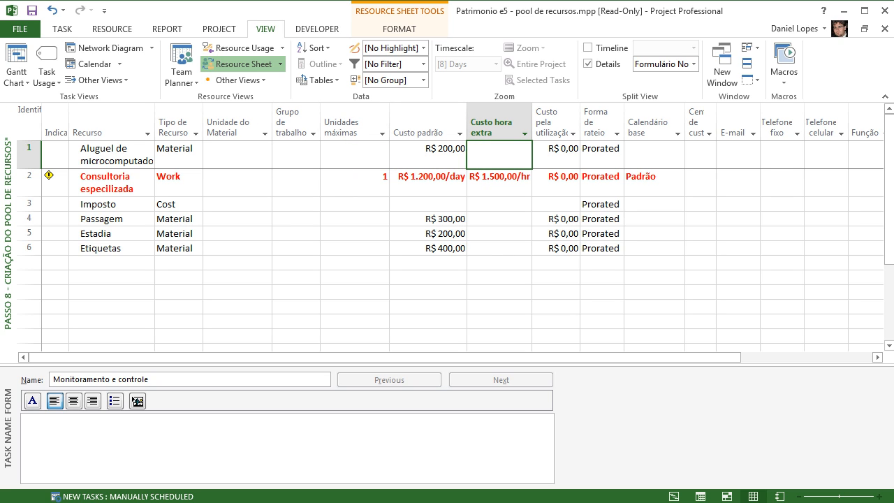
{"action": "key", "text": "Right"}
{"action": "key", "text": "Right"}
{"action": "key", "text": "Right"}
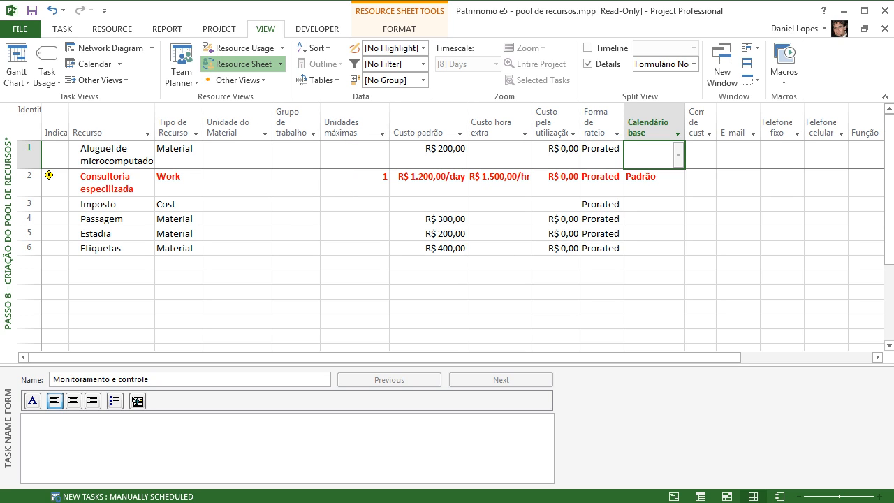
{"action": "key", "text": "Left"}
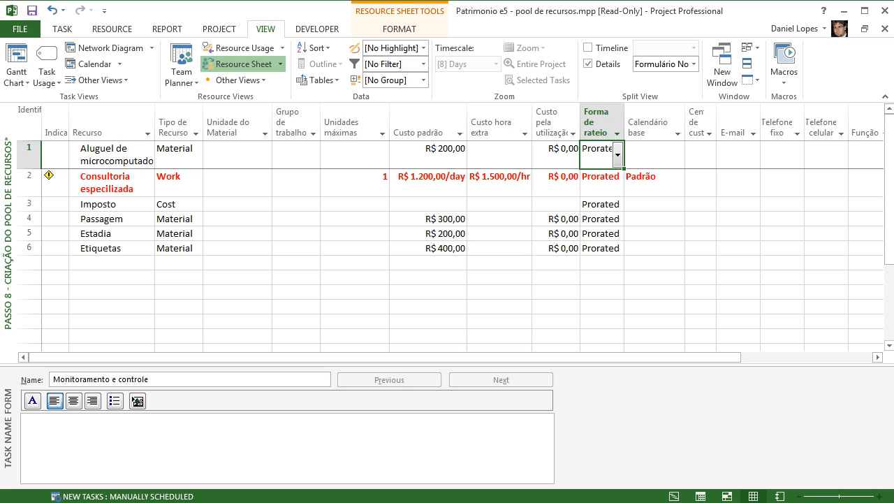
Step: Examine the Forma de rateio options available for the Aluguel de microcomputador resource without choosing a new one
{"action": "left_click", "coordinate": [617, 155]}
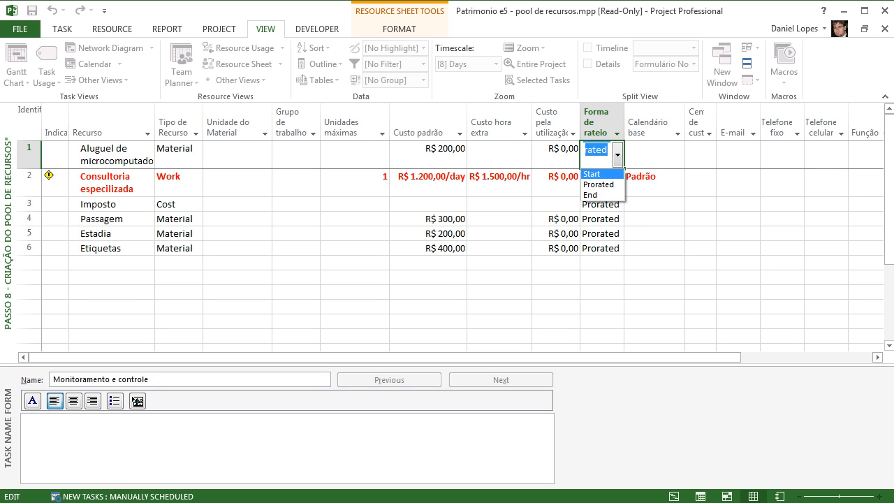
{"action": "key", "text": "Down"}
{"action": "key", "text": "Down"}
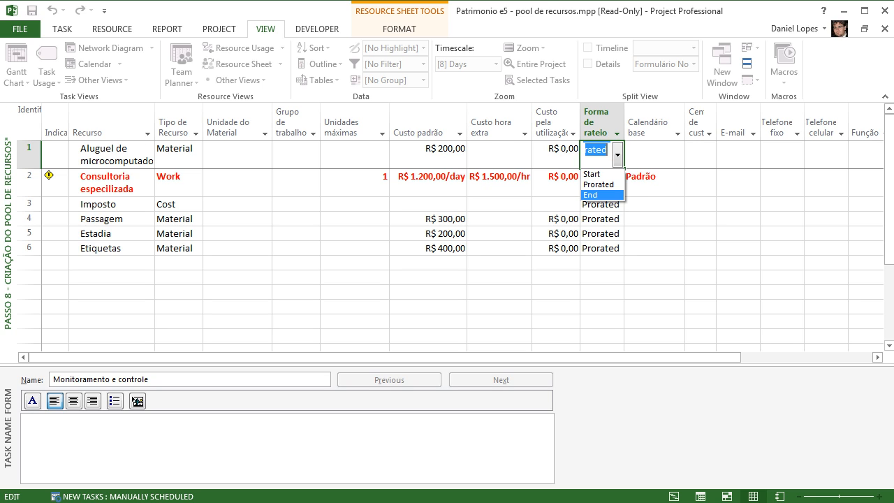
{"action": "key", "text": "Escape"}
{"action": "left_click", "coordinate": [652, 220]}
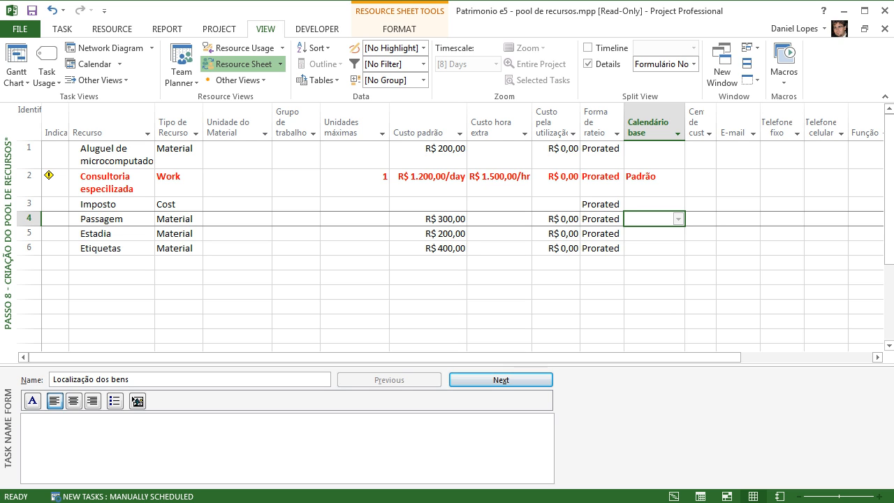
Step: Examine the remaining resource sheet columns, including the ORG field of the Consultoria resource
{"action": "left_click_drag", "start_coordinate": [544, 357], "coordinate": [676, 357]}
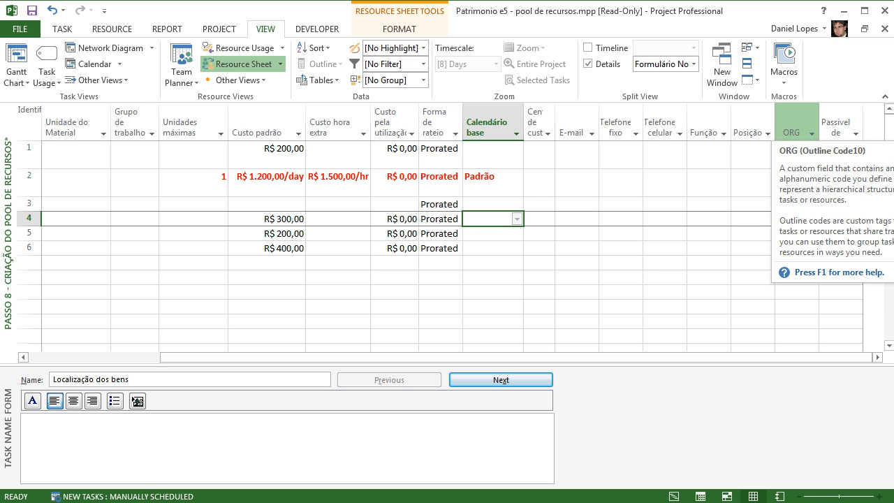
{"action": "left_click_drag", "start_coordinate": [677, 357], "coordinate": [545, 357]}
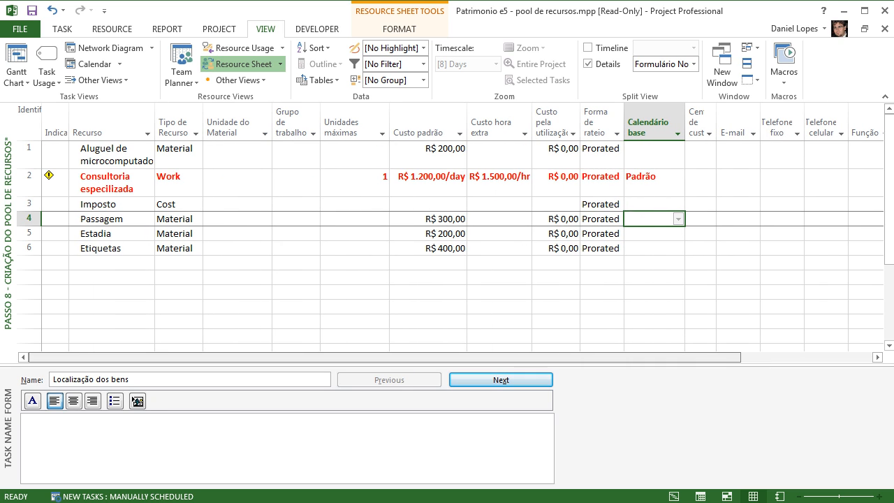
{"action": "left_click_drag", "start_coordinate": [545, 356], "coordinate": [677, 356]}
{"action": "left_click", "coordinate": [794, 183]}
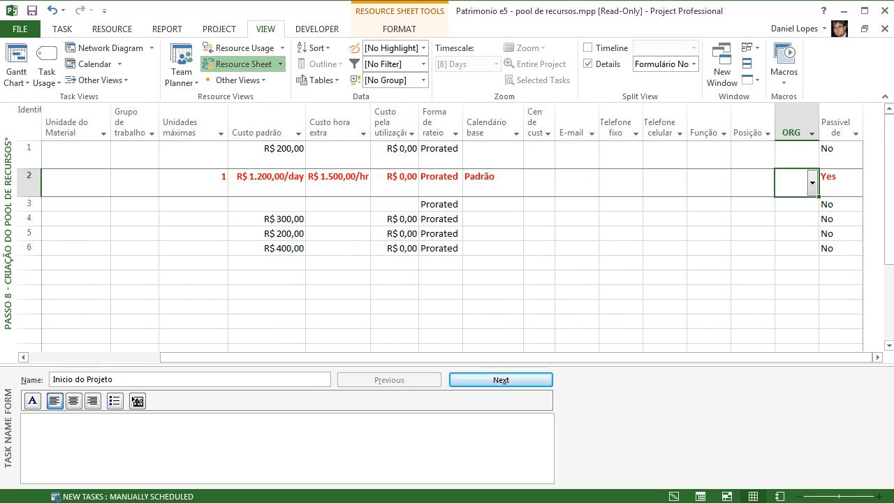
{"action": "mouse_move", "coordinate": [761, 357]}
{"action": "left_mouse_down"}
{"action": "mouse_move", "coordinate": [696, 357]}
{"action": "mouse_move", "coordinate": [761, 357]}
{"action": "left_mouse_up"}
{"action": "left_click_drag", "start_coordinate": [761, 357], "coordinate": [655, 357]}
Step: Inspect the pool's Share Resources settings and the linked project file in the sharing links, then close without changes
{"action": "left_click", "coordinate": [112, 29]}
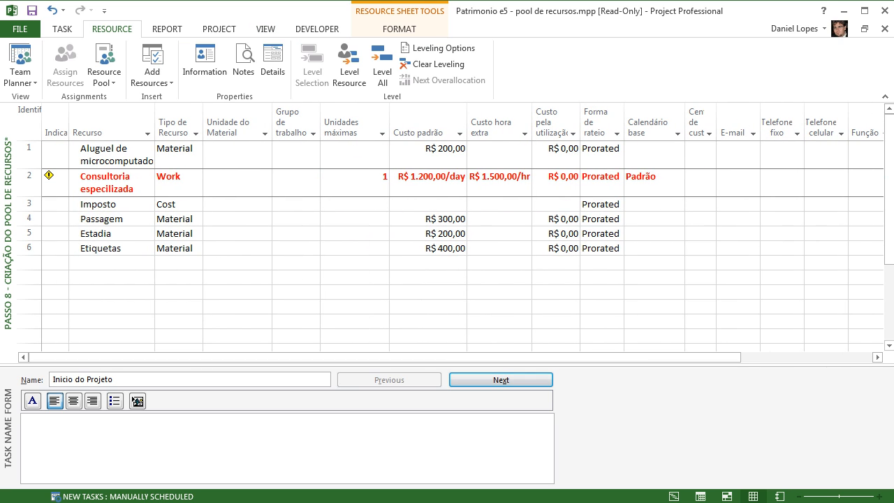
{"action": "left_click", "coordinate": [103, 76]}
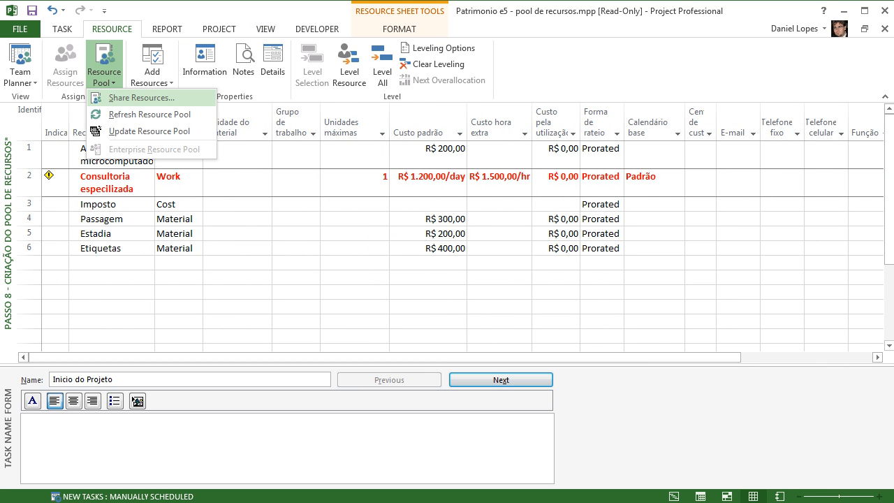
{"action": "left_click", "coordinate": [142, 98]}
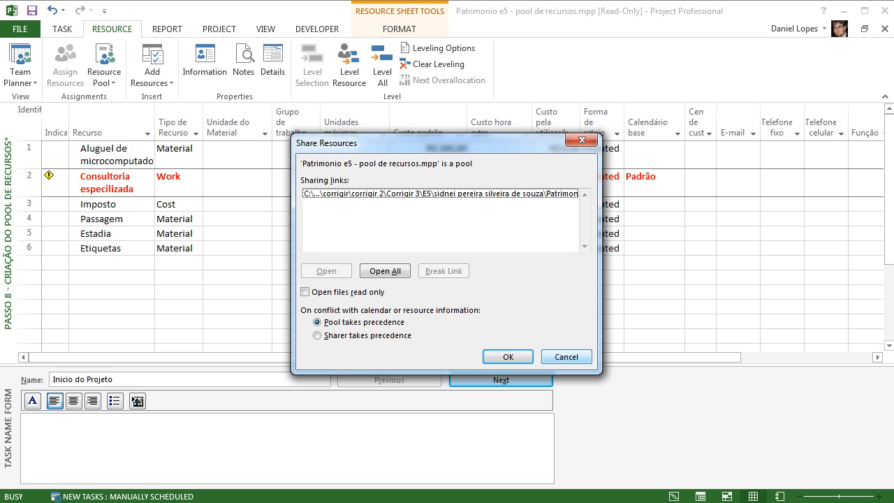
{"action": "left_click", "coordinate": [566, 357]}
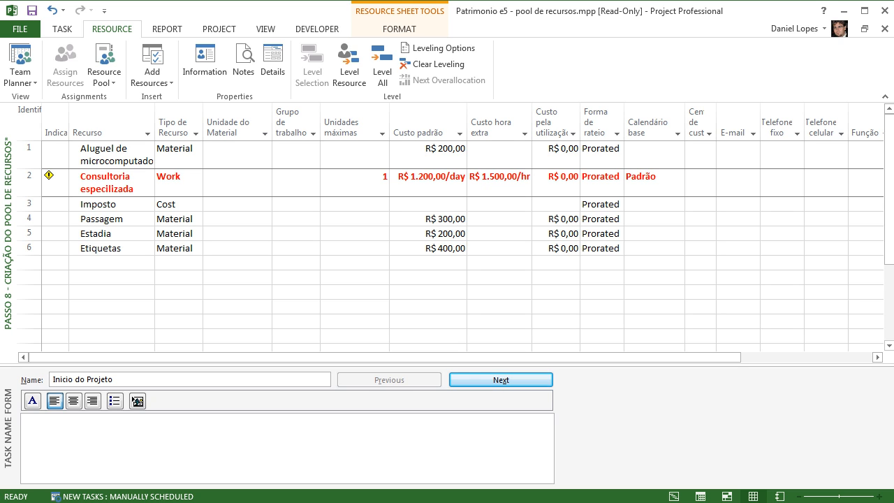
{"action": "left_click", "coordinate": [103, 77]}
{"action": "left_click", "coordinate": [129, 96]}
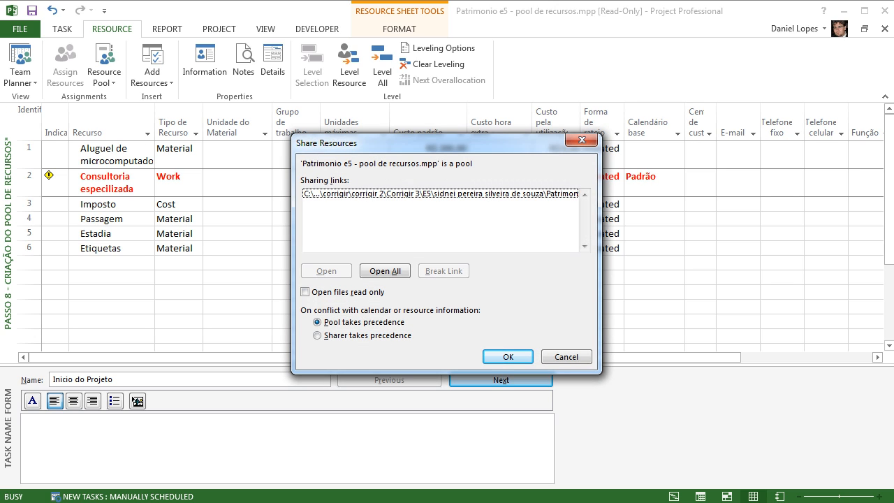
{"action": "left_click", "coordinate": [440, 193]}
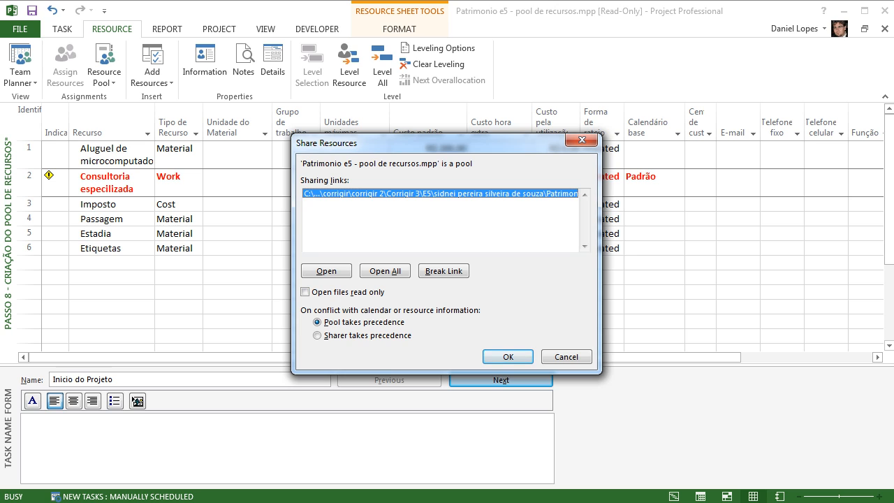
{"action": "left_click", "coordinate": [566, 356]}
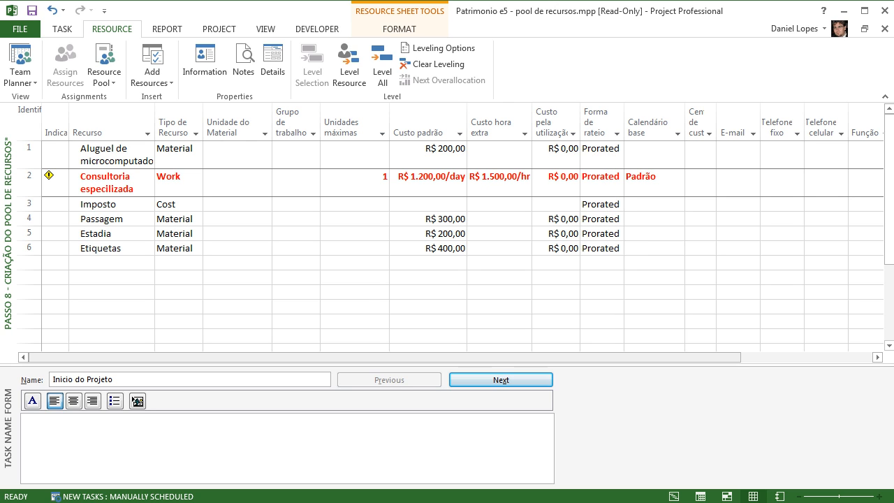
Step: Widen the Centro de custo column of the resource sheet to show its full title and review the remaining columns
{"action": "left_click_drag", "start_coordinate": [567, 356], "coordinate": [698, 357]}
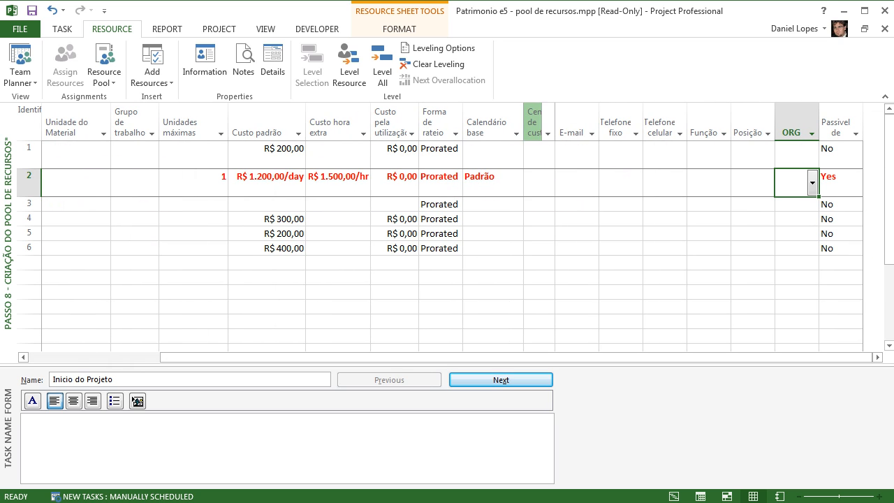
{"action": "left_click_drag", "start_coordinate": [555, 122], "coordinate": [579, 122]}
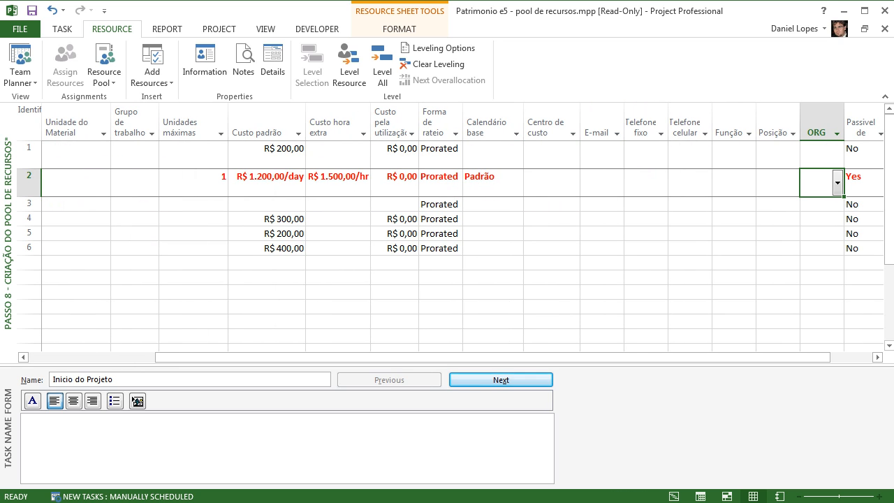
{"action": "left_click", "coordinate": [733, 155]}
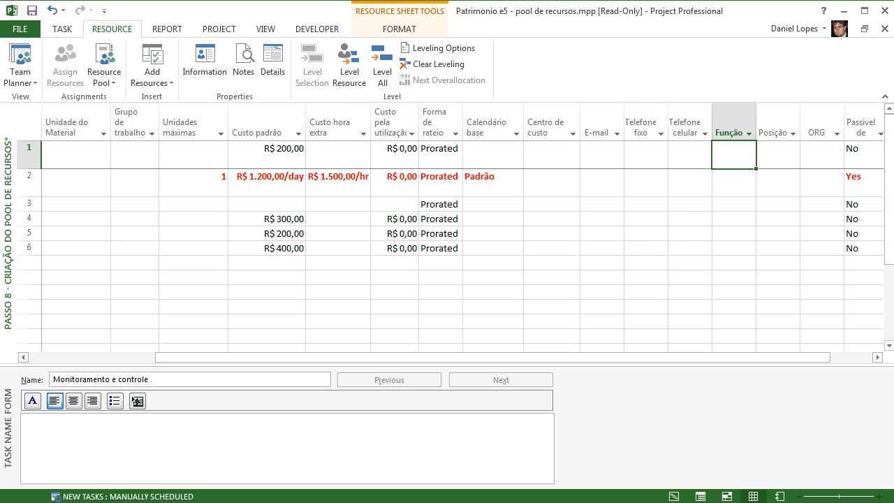
{"action": "left_click_drag", "start_coordinate": [475, 357], "coordinate": [348, 357]}
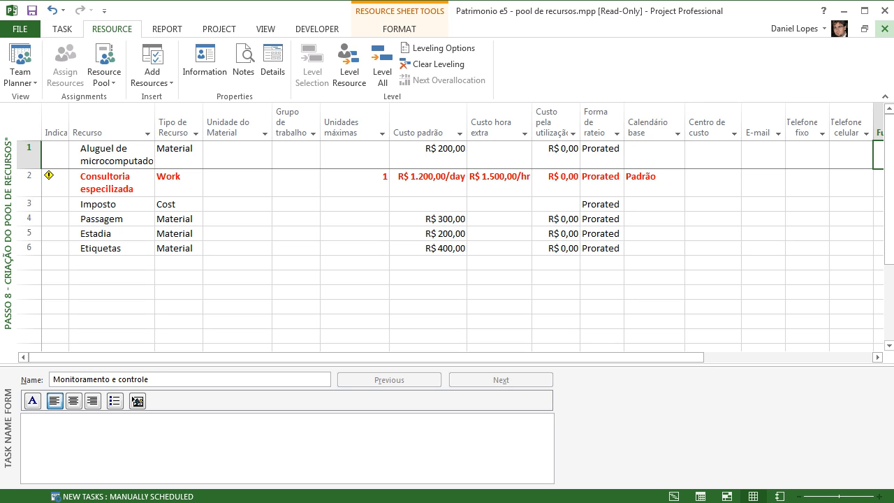
Step: Close the resource pool file and show the Patrimonio e5 project in the Passo 8 - Alocar Recursos nas Atividades view
{"action": "left_click", "coordinate": [884, 28]}
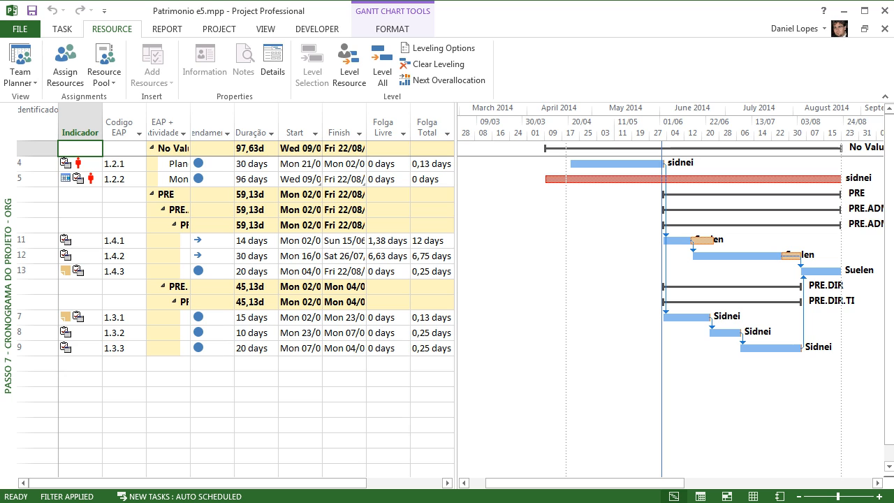
{"action": "right_click", "coordinate": [8, 319]}
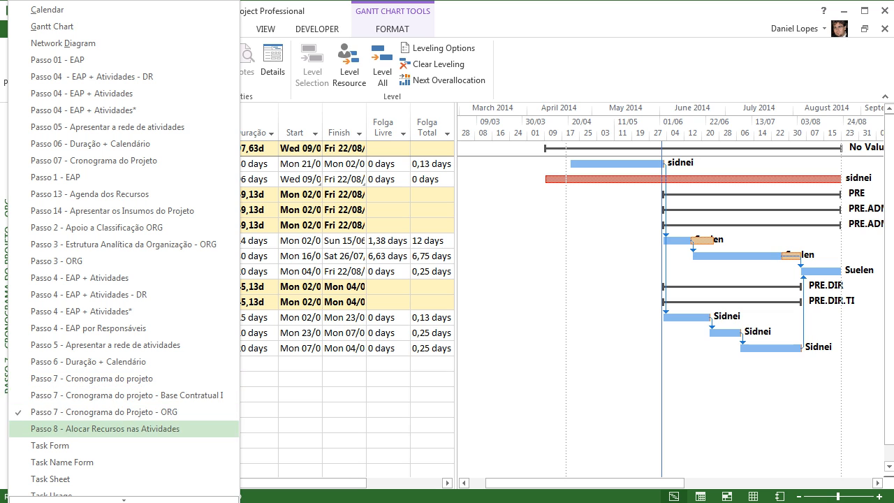
{"action": "left_click", "coordinate": [105, 428]}
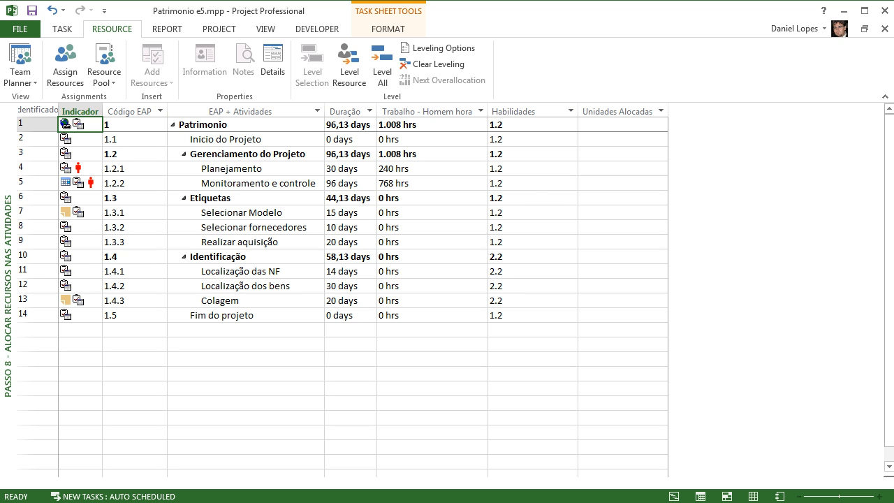
Step: Confirm sharing resources from Patrimonio e5 - pool de recursos.mpp for the project, with the pool taking precedence on conflicts
{"action": "left_click", "coordinate": [103, 76]}
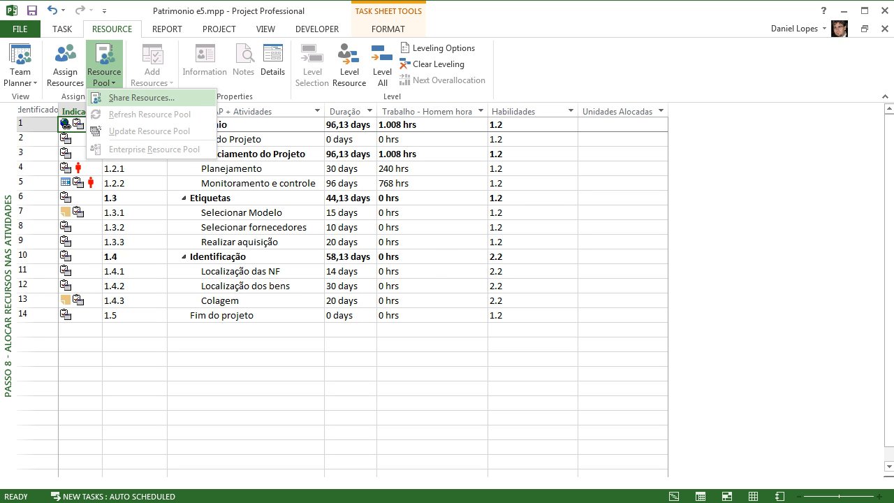
{"action": "left_click", "coordinate": [141, 97]}
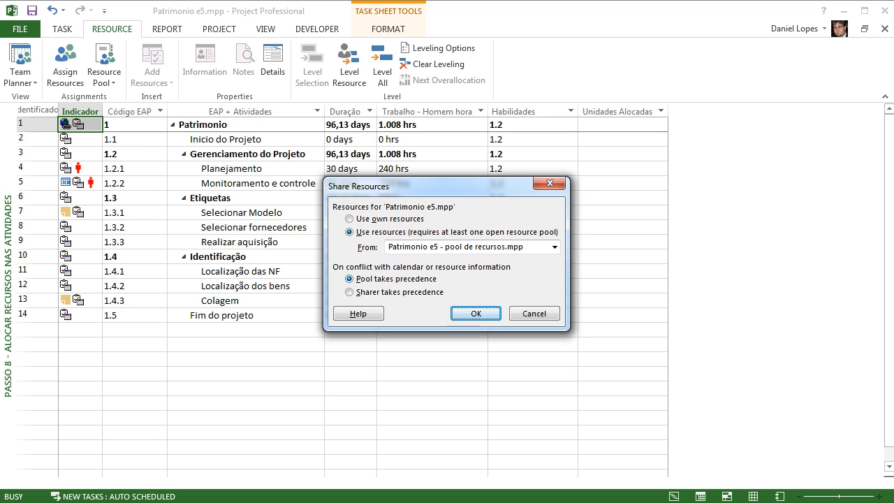
{"action": "key", "text": "Return"}
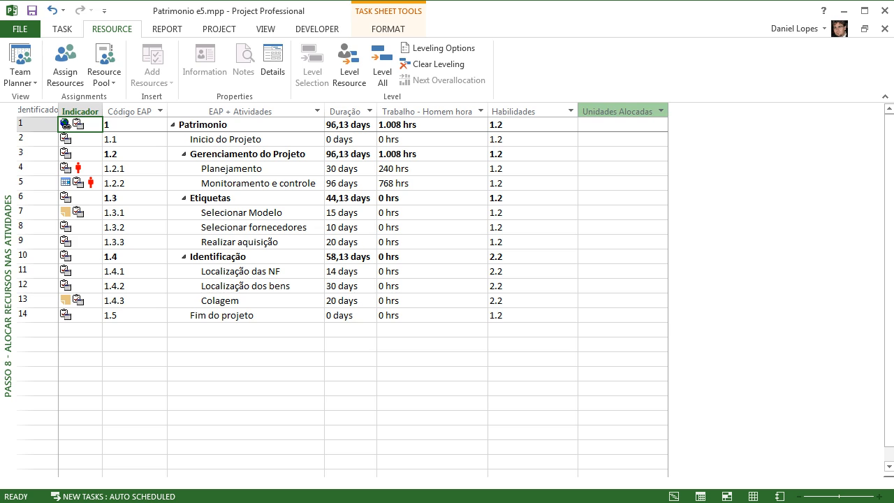
Step: Examine the Unidades Alocadas column across all tasks, from Patrimonio to Fim do projeto
{"action": "left_click", "coordinate": [617, 112]}
{"action": "left_click", "coordinate": [622, 124]}
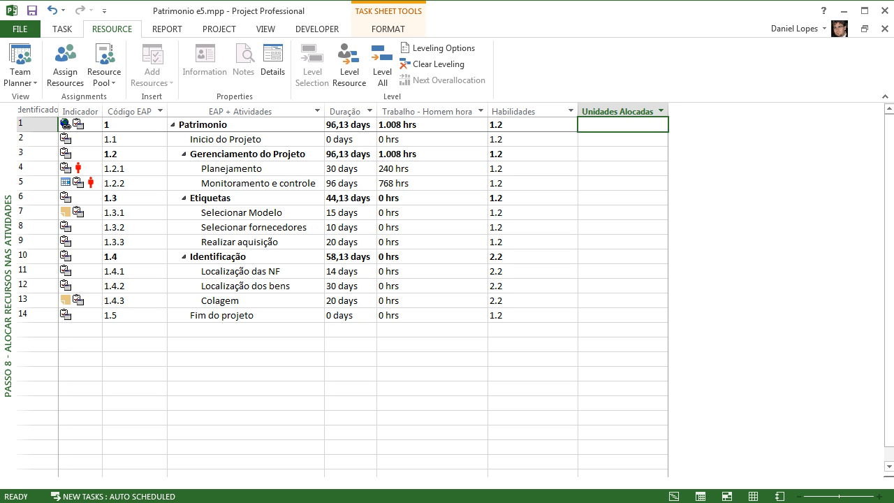
{"action": "left_click_drag", "start_coordinate": [622, 315], "coordinate": [622, 125]}
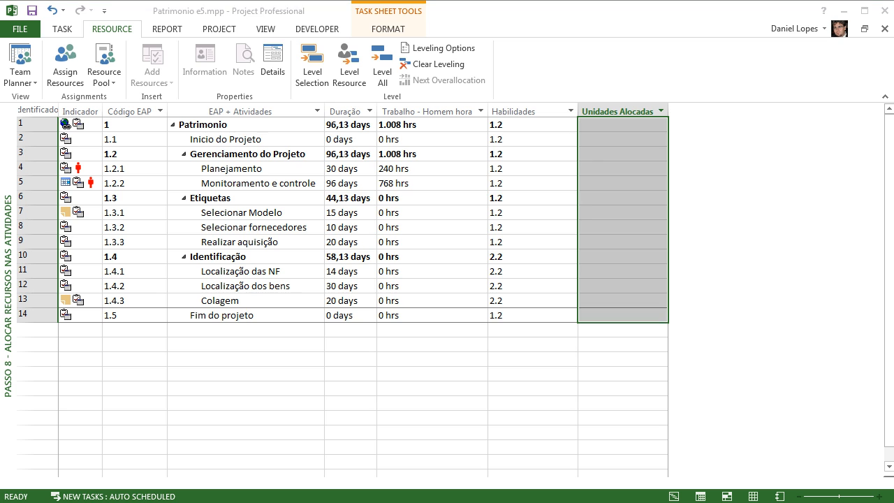
Step: Bring up the linked resource pool file, float its window beside the Patrimonio e5 project, and close the pool
{"action": "key", "text": "Return"}
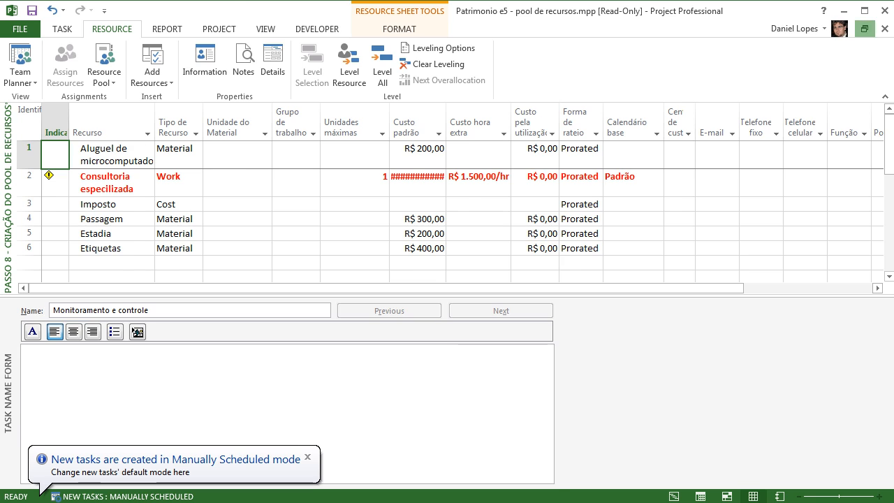
{"action": "left_click", "coordinate": [864, 29]}
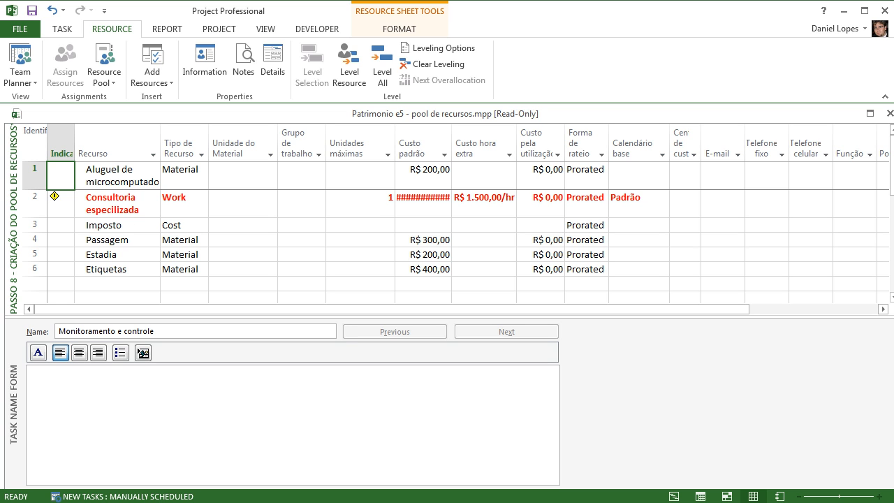
{"action": "left_click_drag", "start_coordinate": [446, 113], "coordinate": [364, 213]}
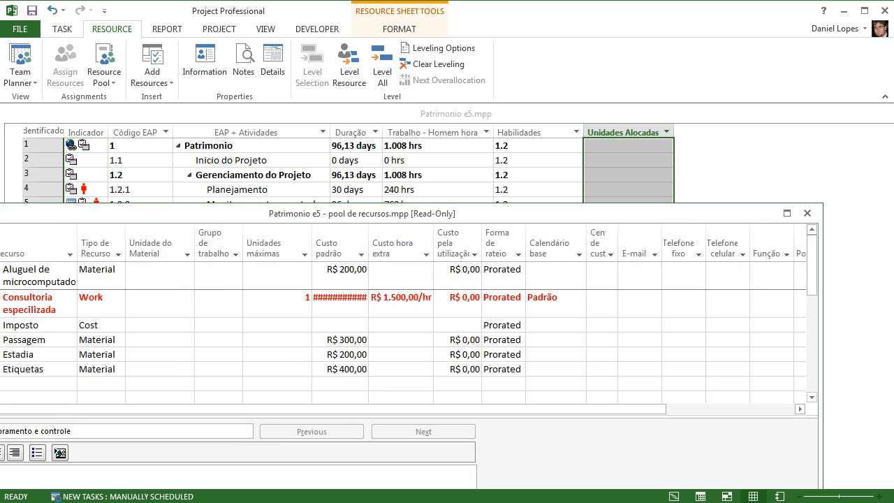
{"action": "left_click", "coordinate": [628, 160]}
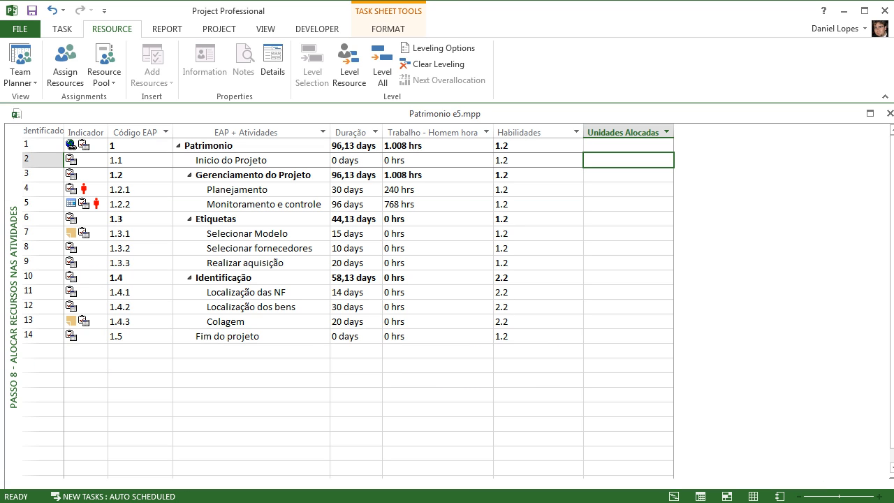
{"action": "left_click", "coordinate": [509, 501]}
{"action": "left_click", "coordinate": [586, 450]}
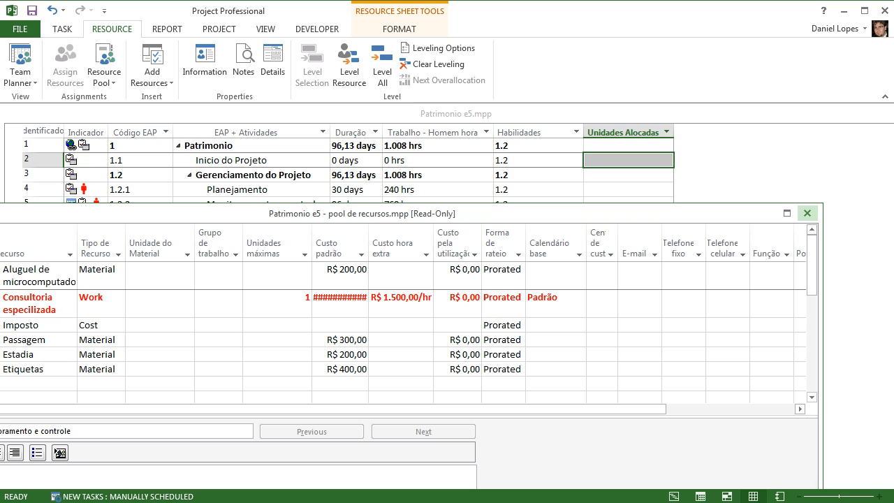
{"action": "left_click", "coordinate": [808, 213]}
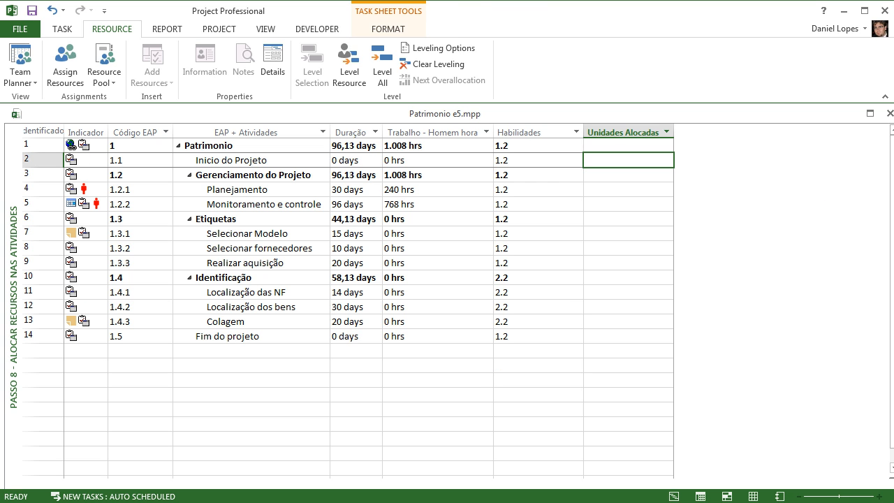
Step: Insert a Resource Names column before the Unidades Alocadas column in the task sheet
{"action": "left_click", "coordinate": [628, 145]}
{"action": "left_click", "coordinate": [628, 234]}
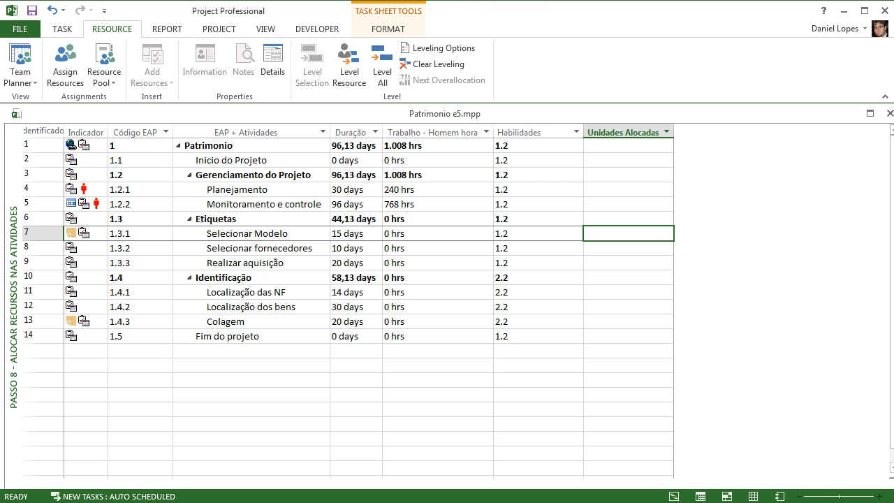
{"action": "left_click", "coordinate": [625, 132]}
{"action": "right_click", "coordinate": [616, 131]}
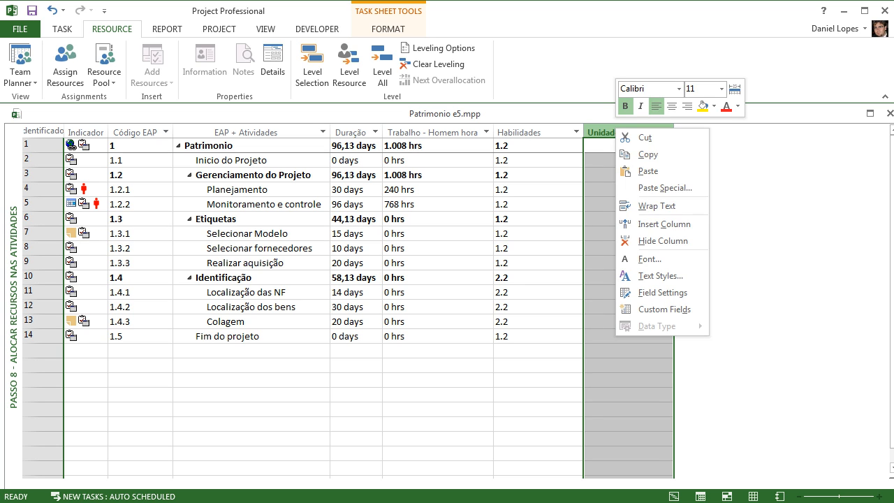
{"action": "left_click", "coordinate": [664, 224]}
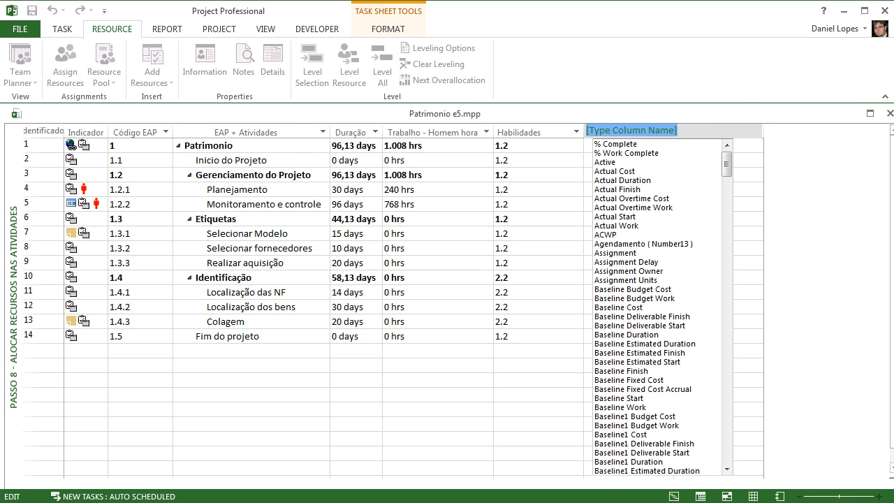
{"action": "type", "text": "REe"}
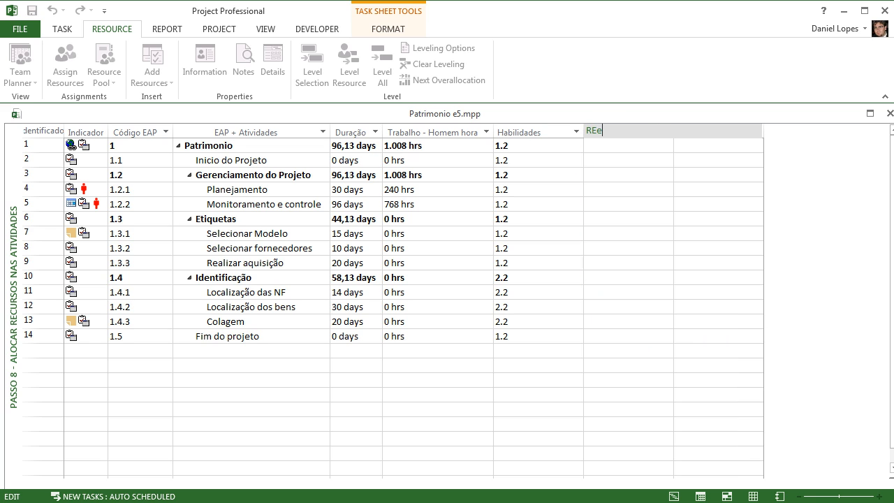
{"action": "key", "text": "BackSpace"}
{"action": "key", "text": "BackSpace"}
{"action": "type", "text": "esource Group"}
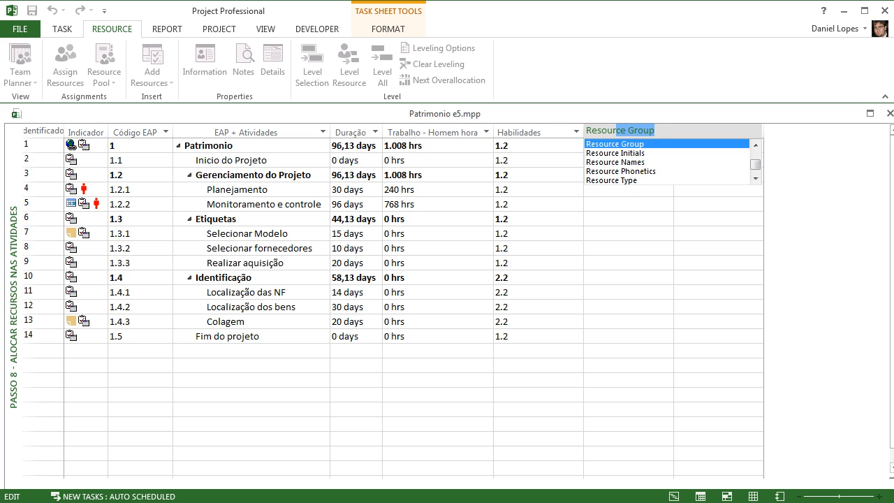
{"action": "key", "text": "Down"}
{"action": "key", "text": "Down"}
{"action": "key", "text": "Return"}
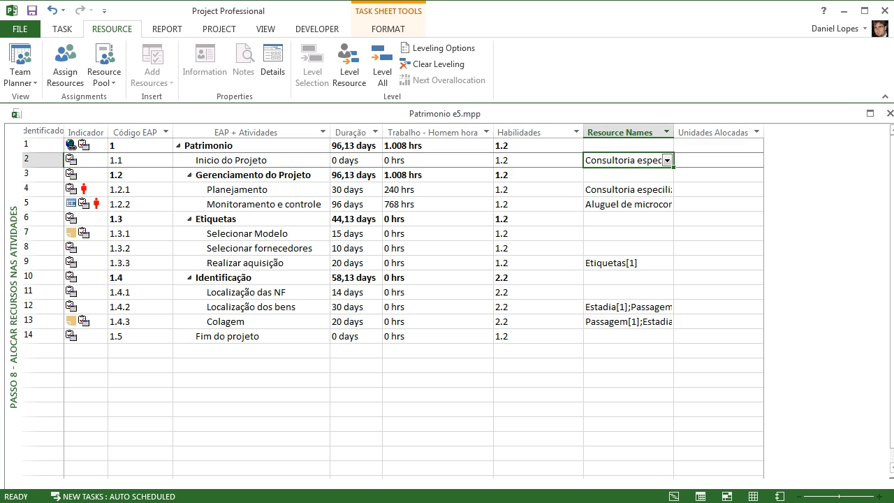
Step: Hide the Unidades Alocadas column and widen the Resource Names column to fit its contents
{"action": "left_click", "coordinate": [713, 132]}
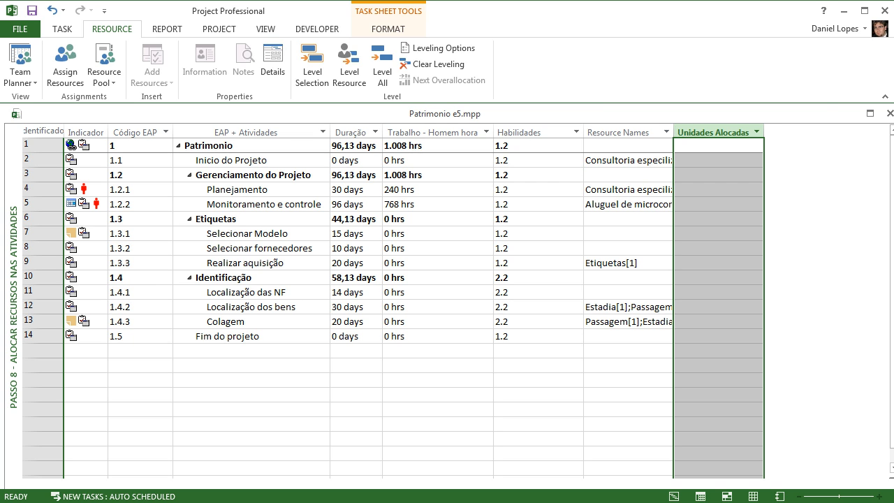
{"action": "left_click", "coordinate": [719, 175]}
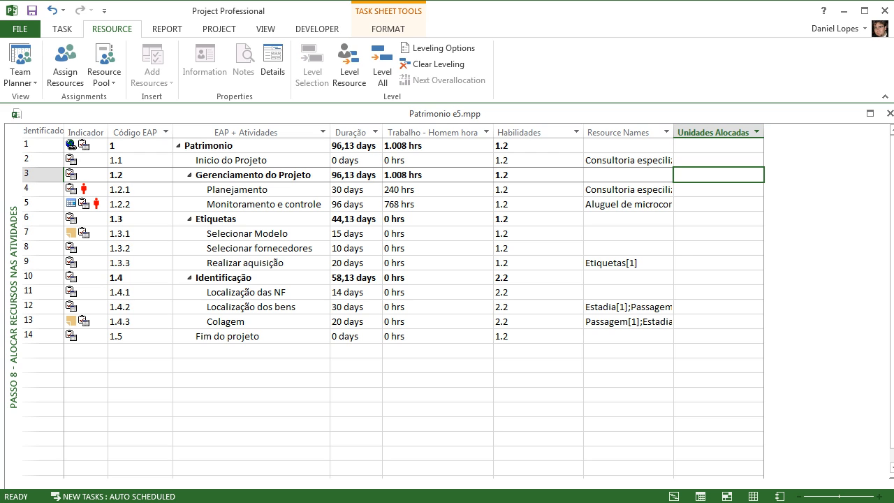
{"action": "left_click", "coordinate": [719, 145]}
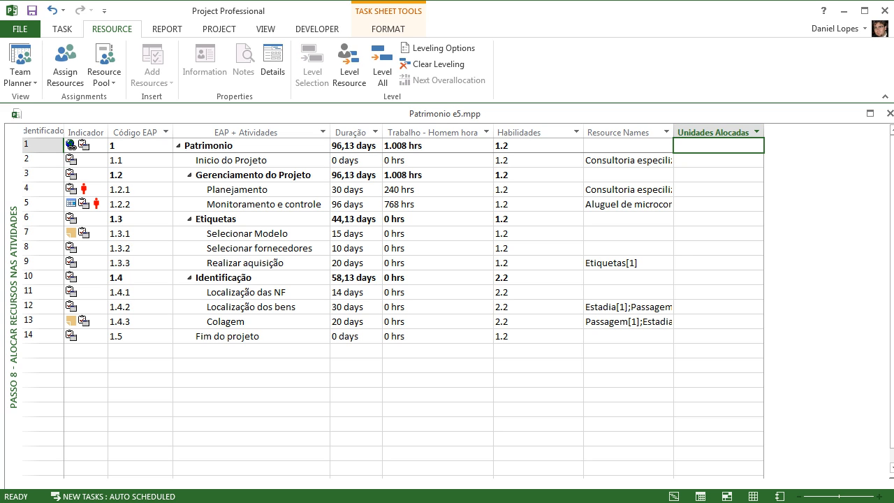
{"action": "right_click", "coordinate": [712, 132]}
{"action": "left_click", "coordinate": [758, 239]}
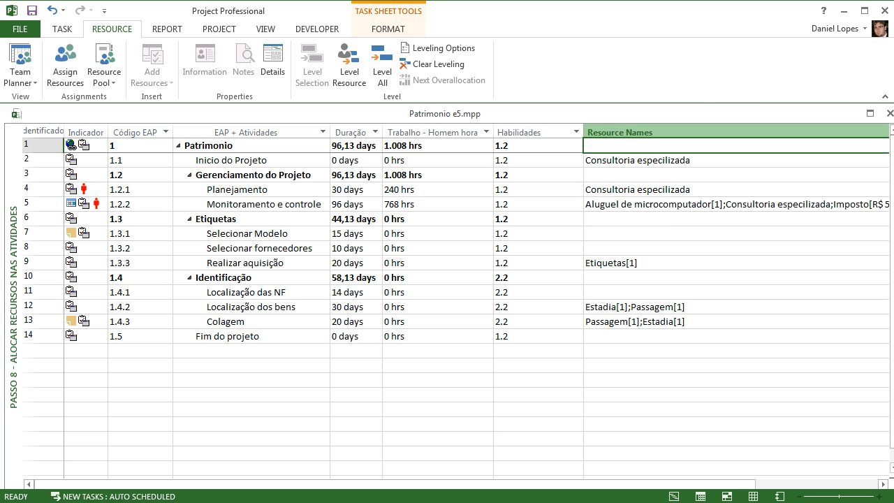
Step: Examine the resource assignment of the Inicio do Projeto milestone in the Resource Names column
{"action": "left_click", "coordinate": [698, 160]}
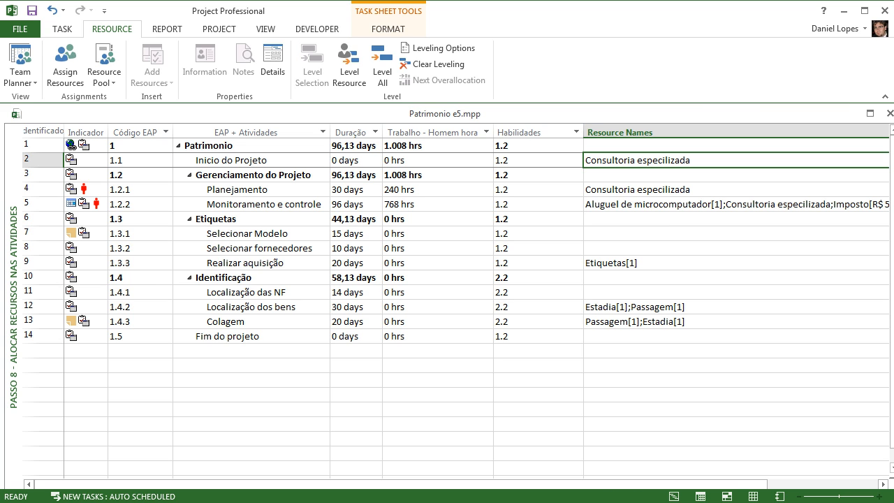
{"action": "mouse_move", "coordinate": [558, 484]}
{"action": "left_mouse_down"}
{"action": "mouse_move", "coordinate": [595, 484]}
{"action": "mouse_move", "coordinate": [559, 484]}
{"action": "left_mouse_up"}
{"action": "left_click", "coordinate": [250, 161]}
{"action": "left_click", "coordinate": [650, 160]}
{"action": "left_click", "coordinate": [251, 161]}
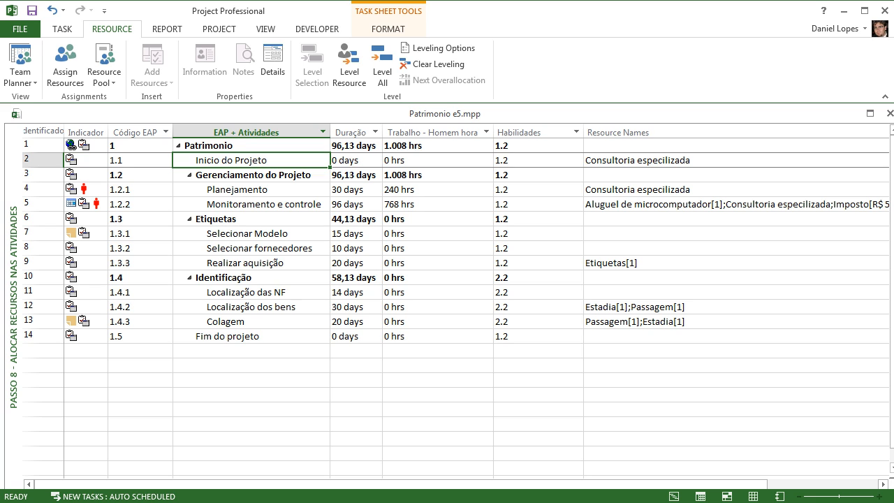
Step: Clear the resource assigned to the Inicio do Projeto milestone, and undo that deletion
{"action": "left_click", "coordinate": [636, 161]}
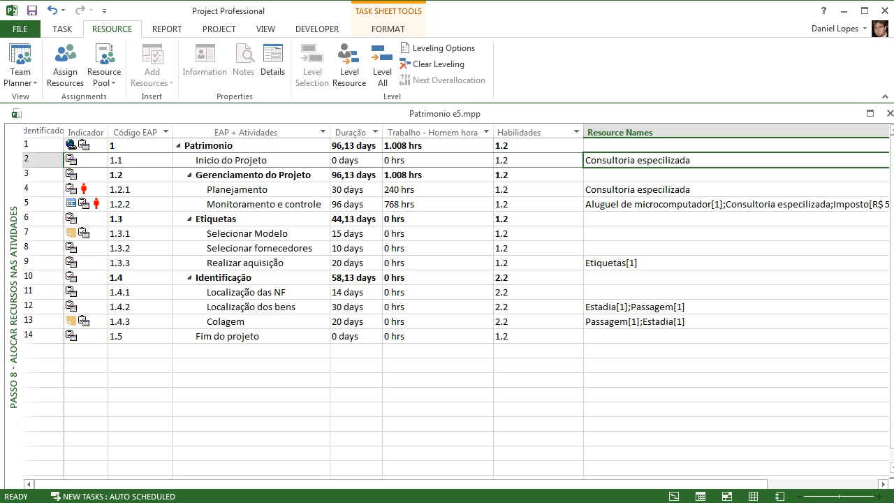
{"action": "key", "text": "Delete"}
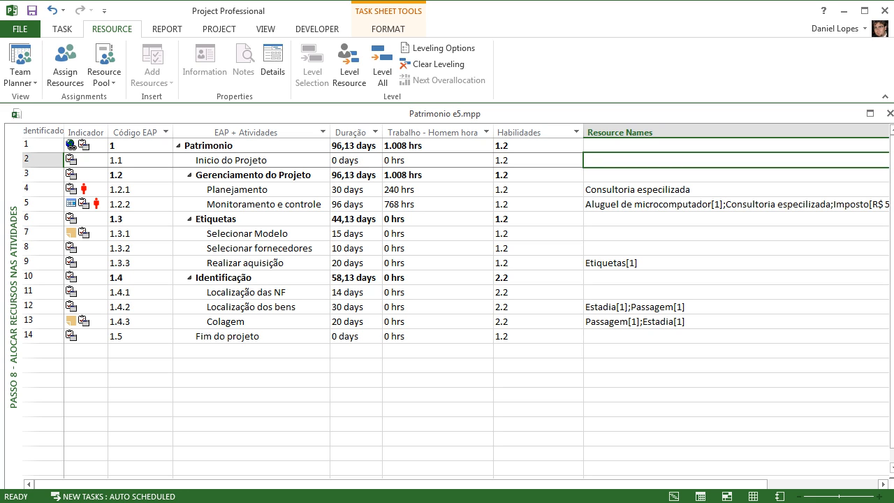
{"action": "key", "text": "ctrl+z"}
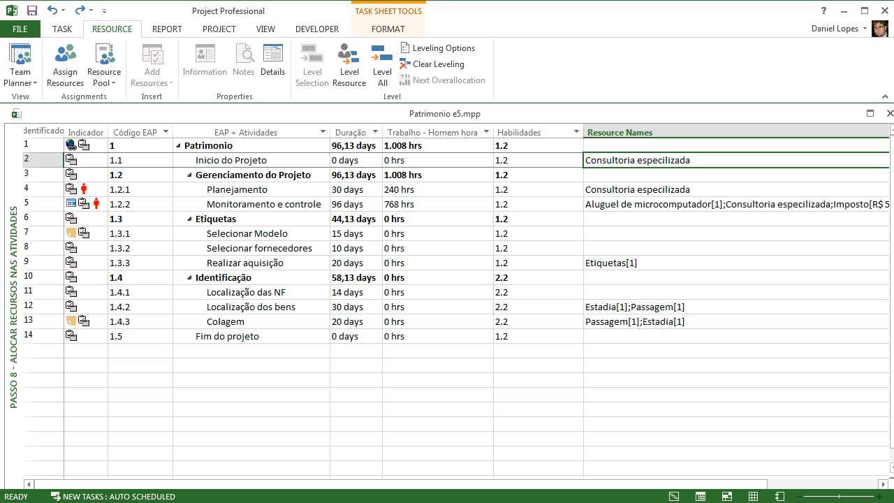
Step: Examine the resources assigned to the Planejamento, Monitoramento e controle, and Etiquetas activities in the Resource Names column
{"action": "left_click", "coordinate": [699, 189]}
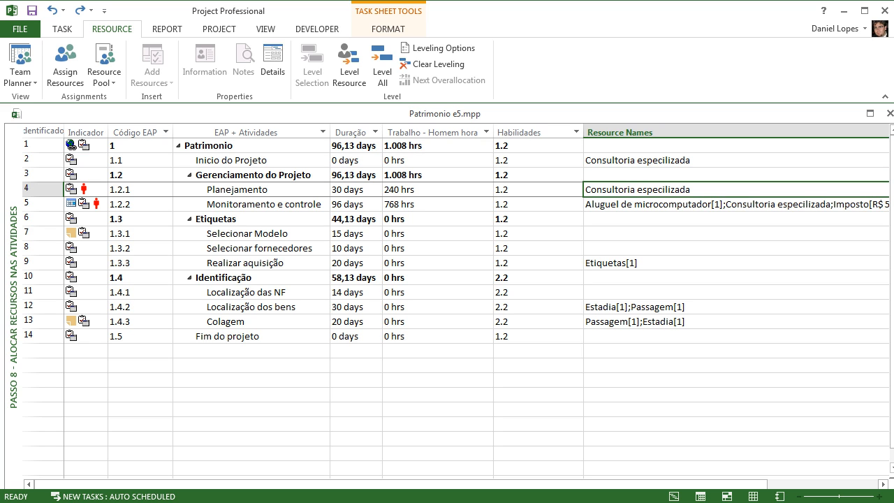
{"action": "left_click", "coordinate": [699, 204]}
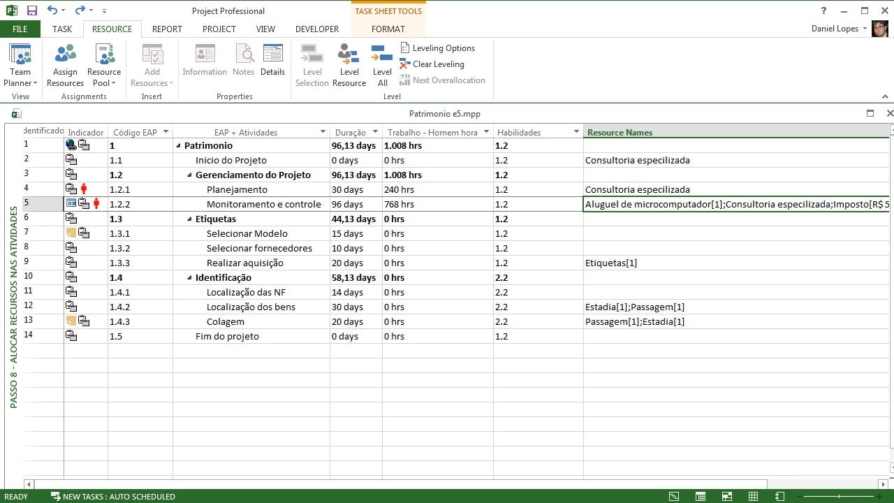
{"action": "left_click_drag", "start_coordinate": [676, 484], "coordinate": [787, 484]}
{"action": "left_click", "coordinate": [786, 478]}
{"action": "left_click", "coordinate": [699, 204]}
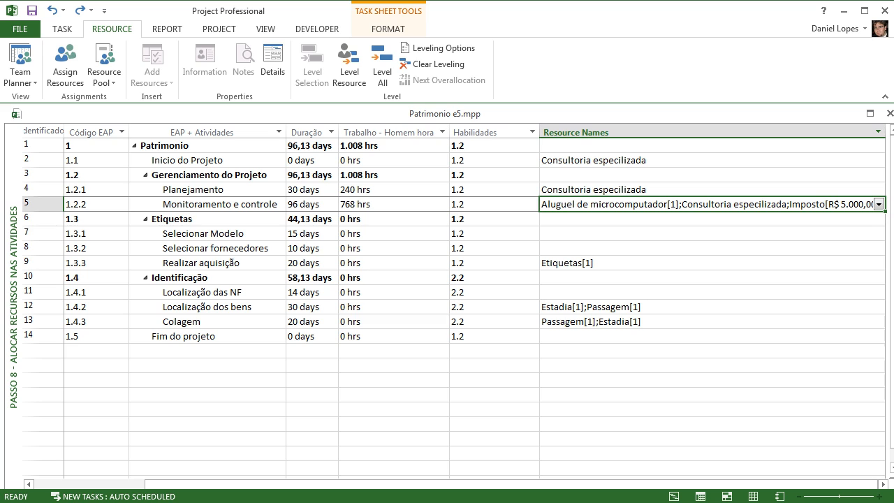
{"action": "left_click", "coordinate": [698, 233]}
{"action": "left_click", "coordinate": [698, 248]}
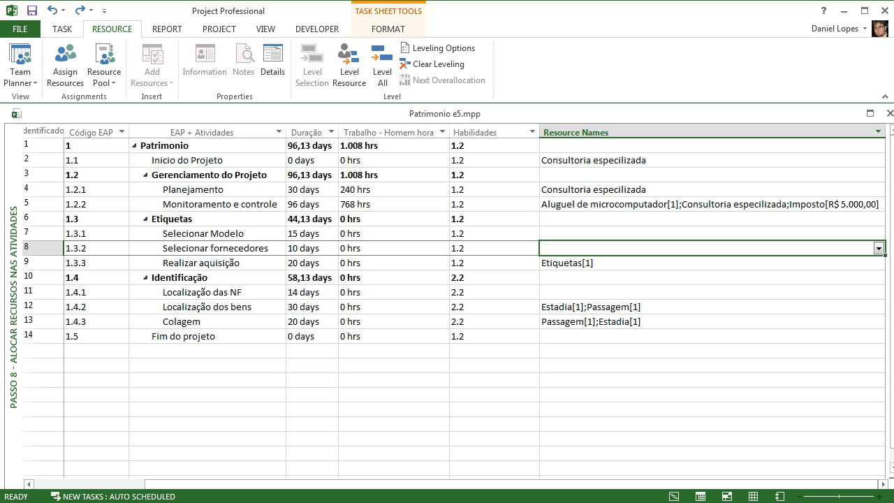
{"action": "left_click", "coordinate": [699, 233]}
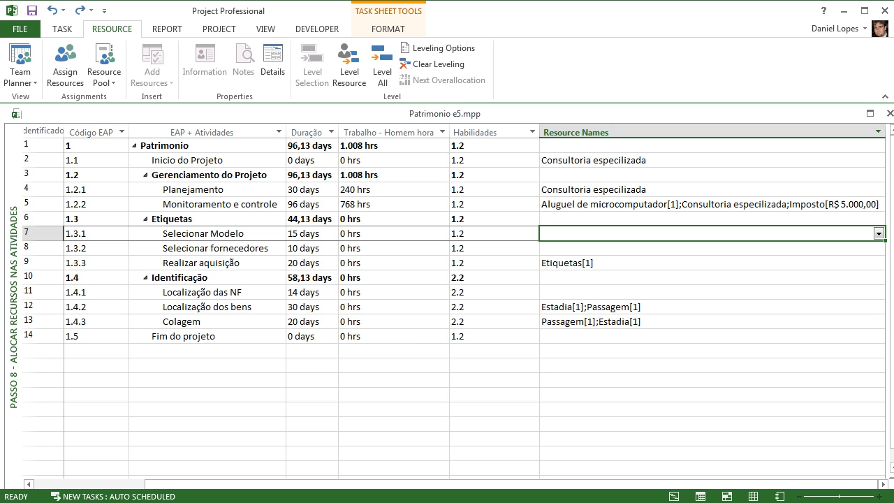
{"action": "left_click", "coordinate": [699, 263]}
{"action": "left_click", "coordinate": [698, 248]}
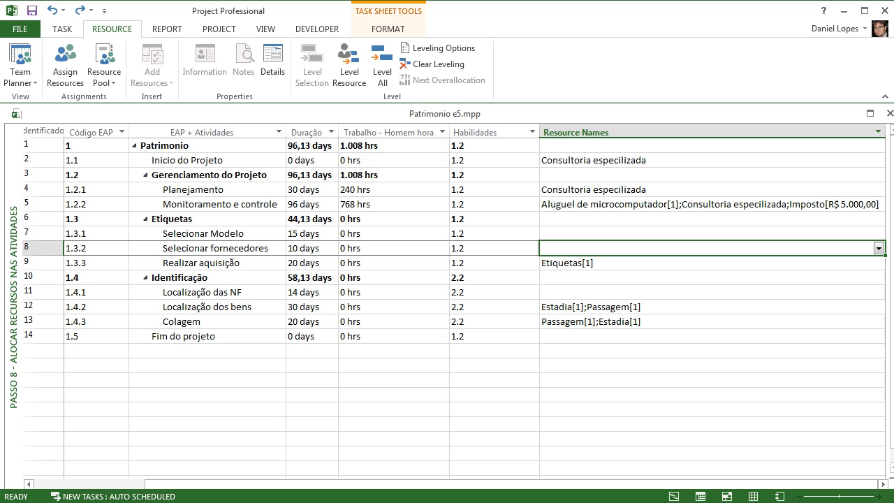
Step: Assign the Consultoria especilizada resource to the Selecionar Modelo activity in the Resource Names column
{"action": "left_click", "coordinate": [699, 233]}
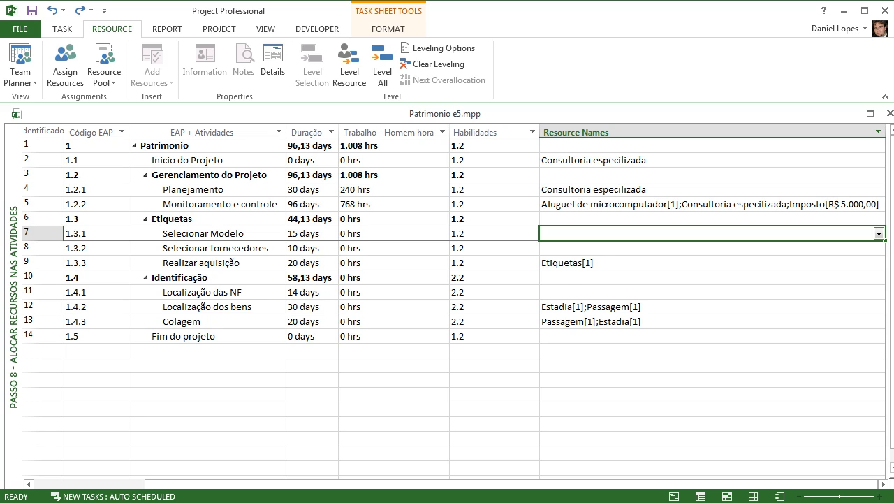
{"action": "left_click", "coordinate": [878, 234]}
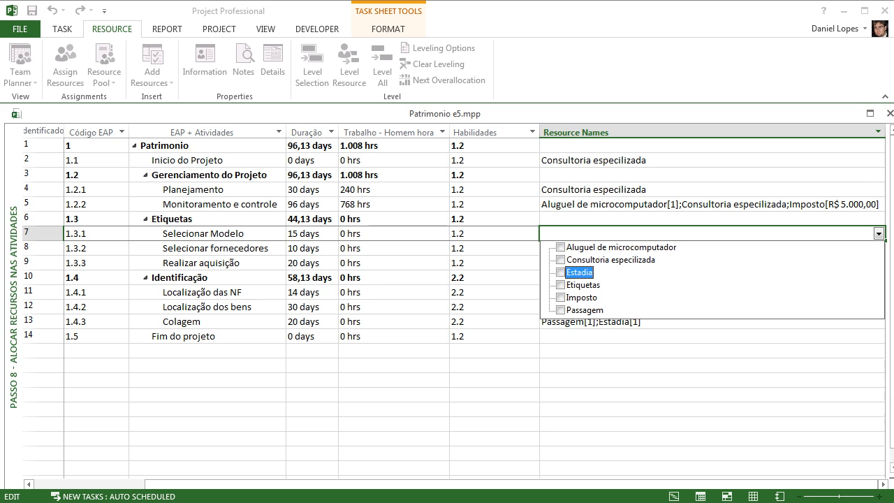
{"action": "key", "text": "Up"}
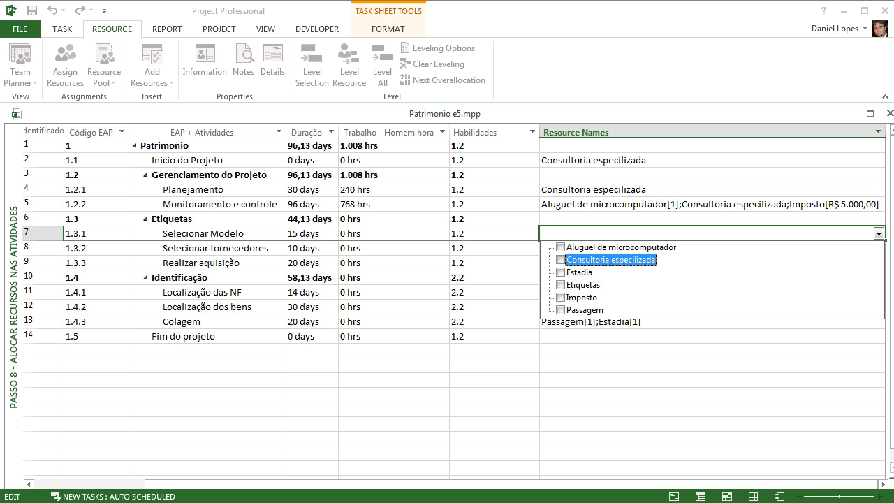
{"action": "key", "text": "Return"}
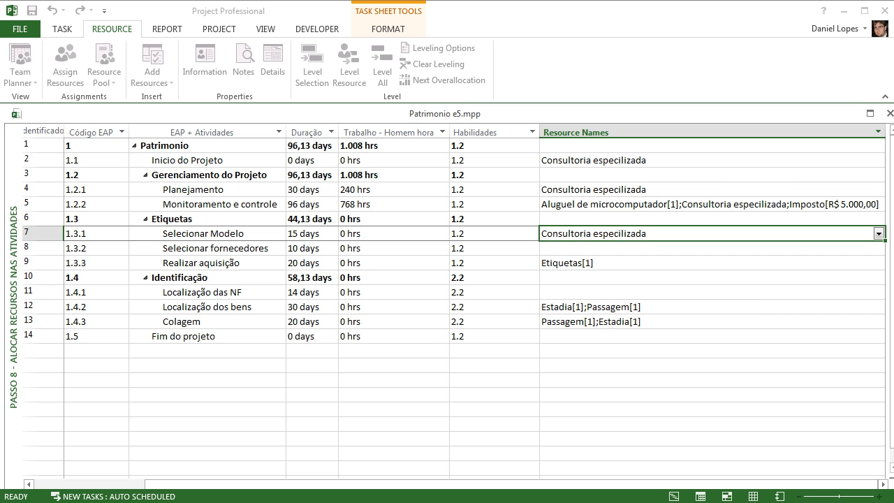
{"action": "key", "text": "Return"}
Step: Assign the Consultoria especilizada resource to the Selecionar fornecedores activity
{"action": "left_click", "coordinate": [706, 248]}
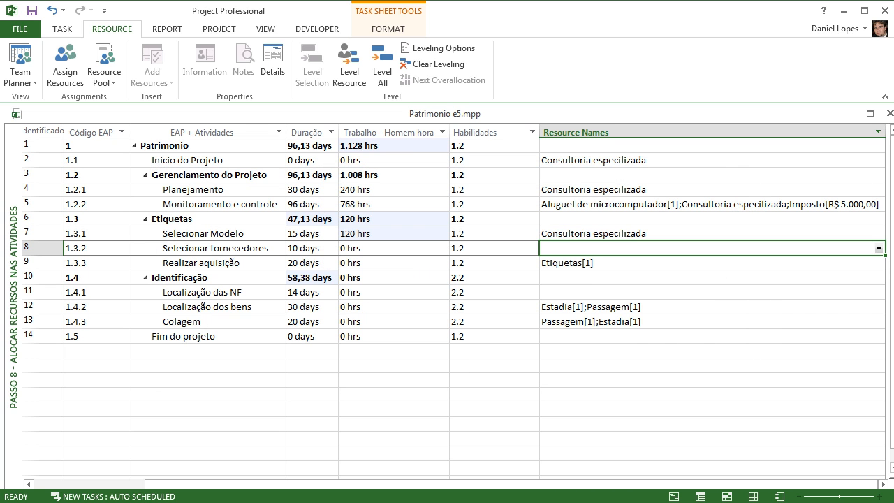
{"action": "left_click", "coordinate": [878, 248]}
{"action": "key", "text": "space"}
{"action": "key", "text": "Down"}
{"action": "key", "text": "Down"}
{"action": "key", "text": "Down"}
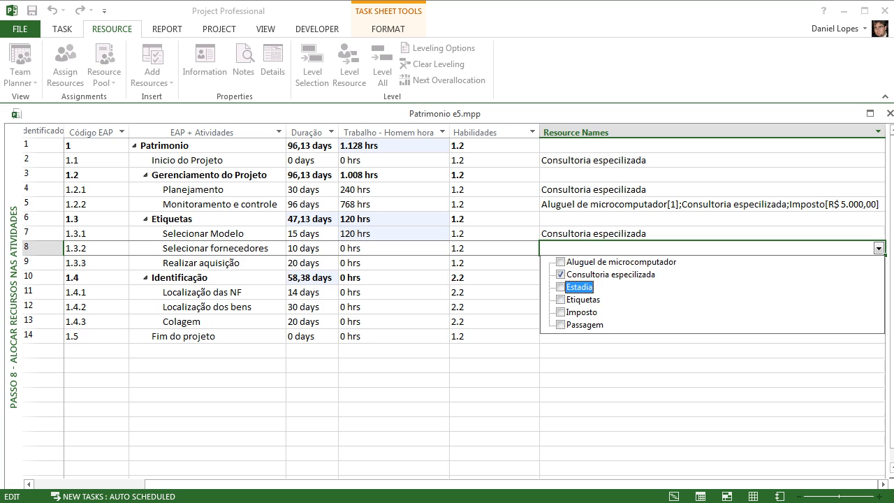
{"action": "key", "text": "Return"}
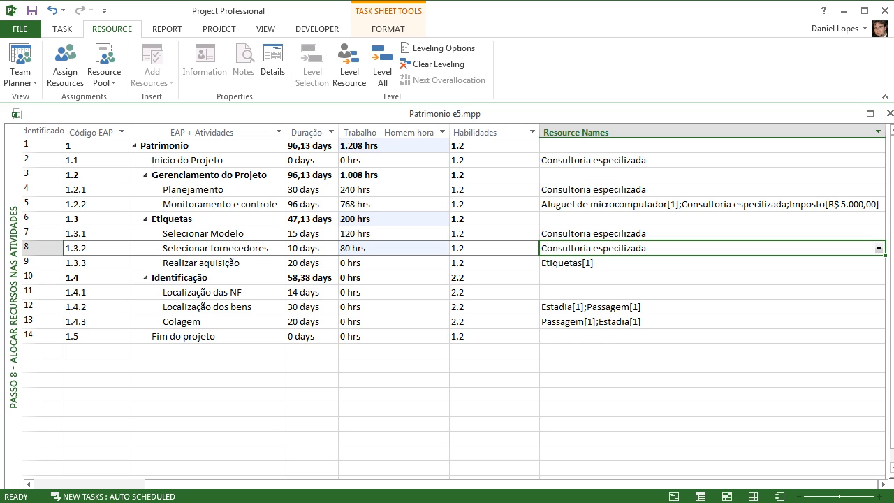
Step: Examine the resources of Realizar aquisição and the Identificação activities, including the list of resources available for Localização das NF
{"action": "left_click", "coordinate": [705, 263]}
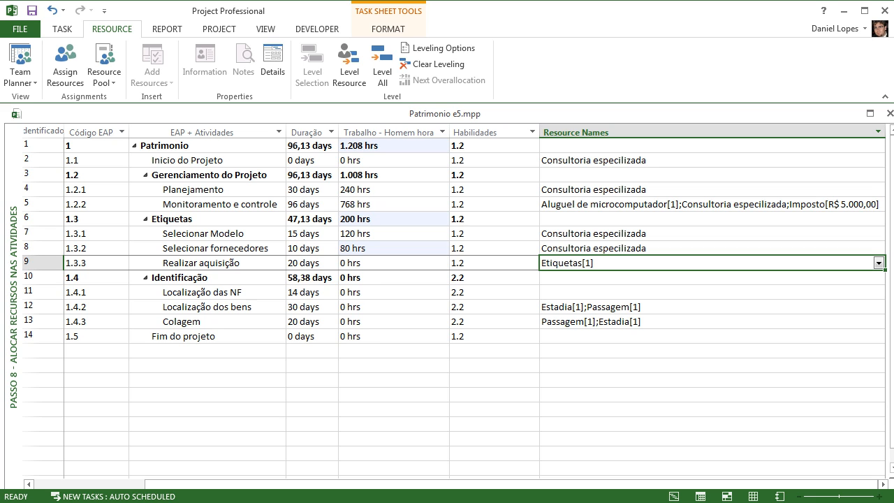
{"action": "left_click", "coordinate": [705, 292]}
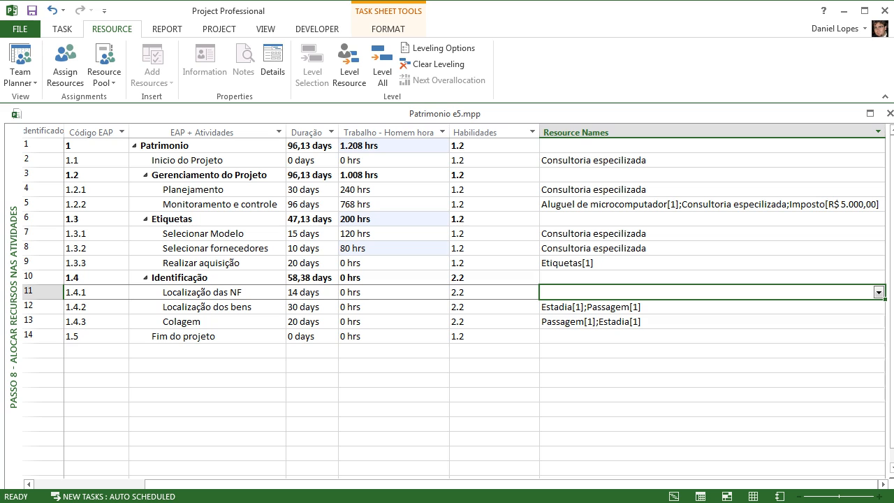
{"action": "left_click", "coordinate": [878, 292]}
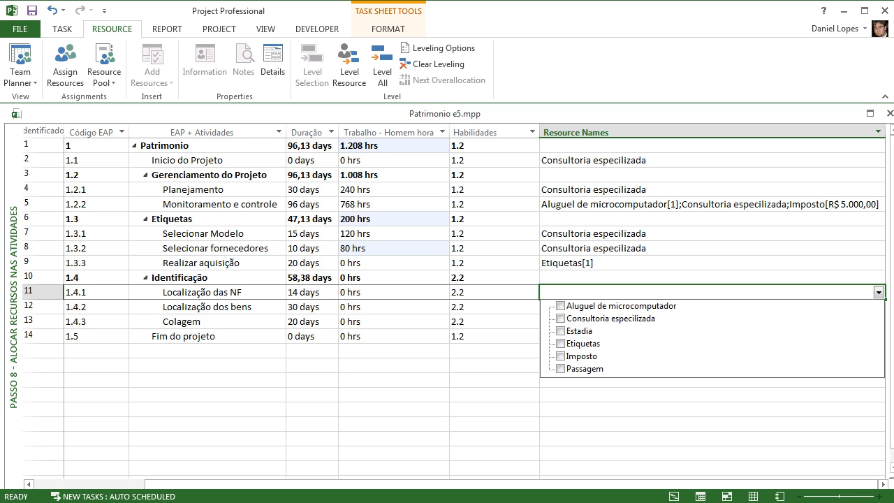
{"action": "key", "text": "Escape"}
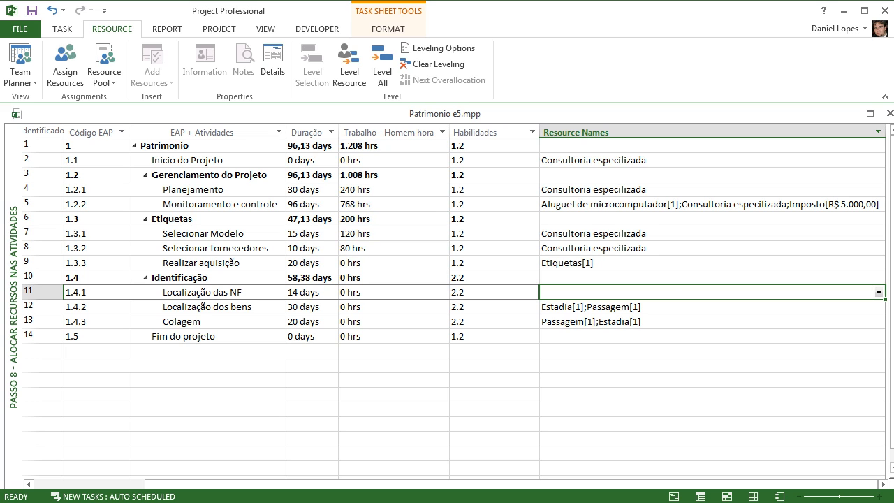
{"action": "left_click", "coordinate": [699, 307]}
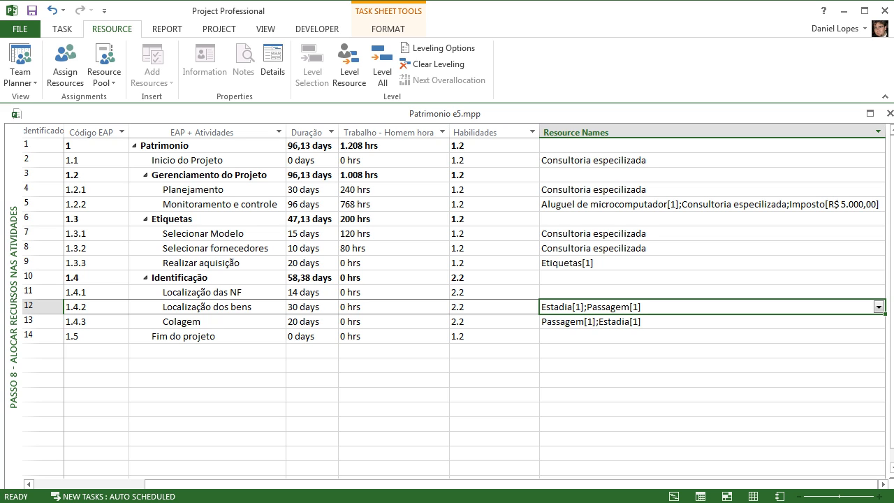
{"action": "left_click", "coordinate": [208, 322]}
{"action": "left_click", "coordinate": [711, 321]}
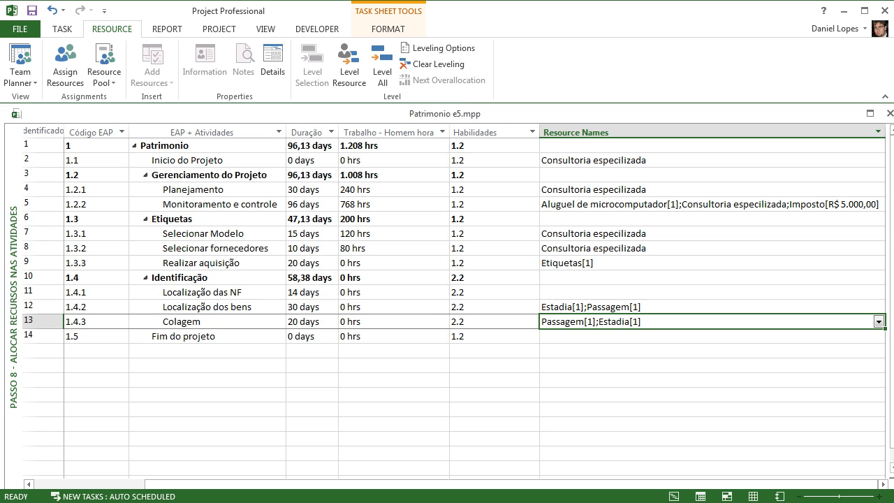
Step: Clear the resource assignments of the Selecionar Modelo and Selecionar fornecedores activities together
{"action": "left_click_drag", "start_coordinate": [712, 234], "coordinate": [712, 249]}
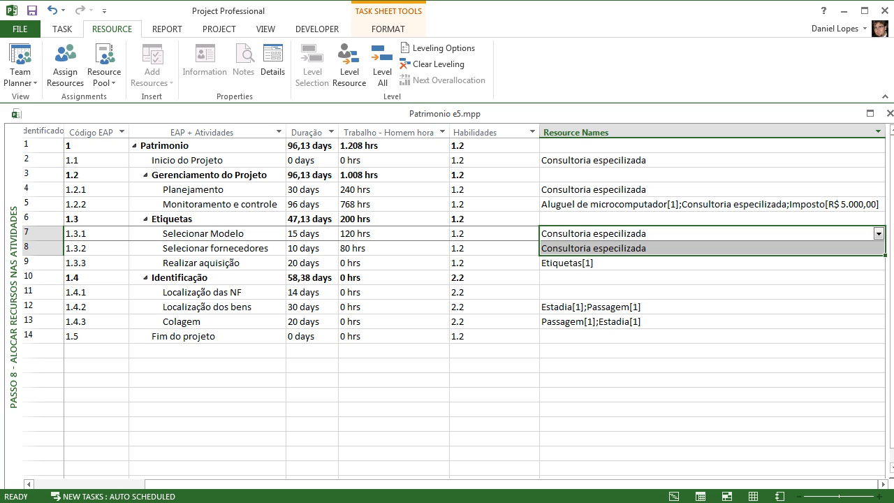
{"action": "key", "text": "Delete"}
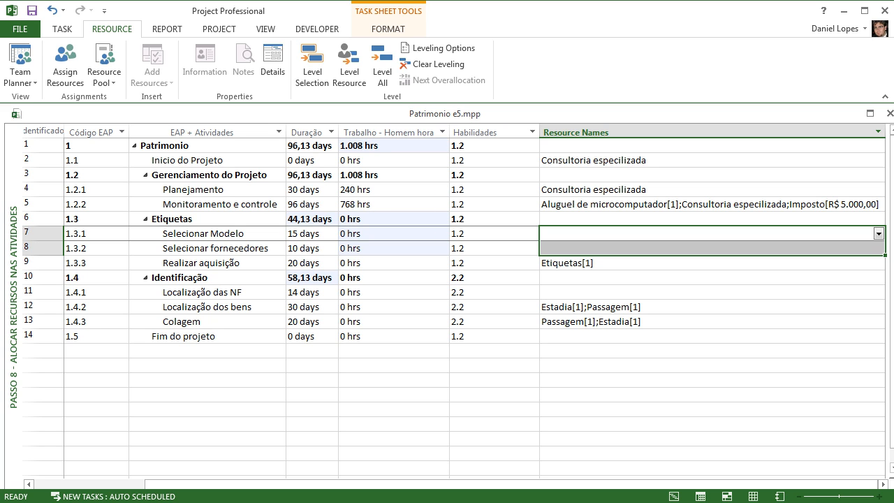
{"action": "left_click", "coordinate": [705, 234]}
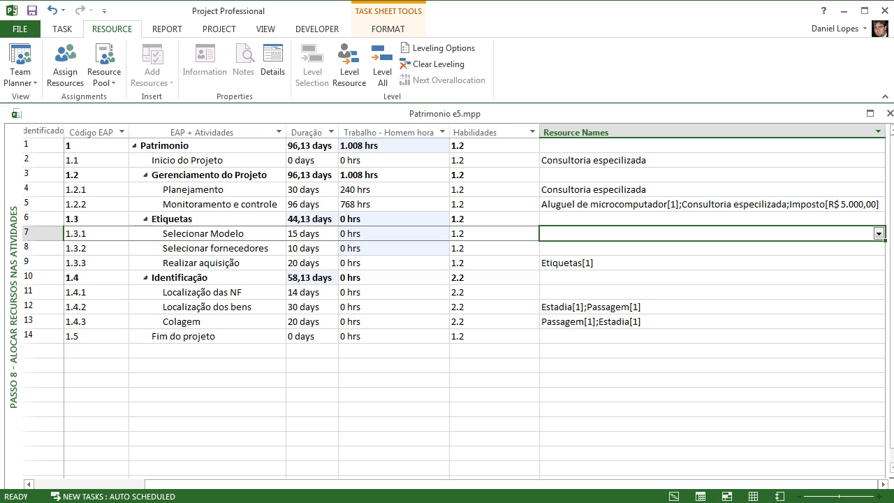
{"action": "key", "text": "shift+Down"}
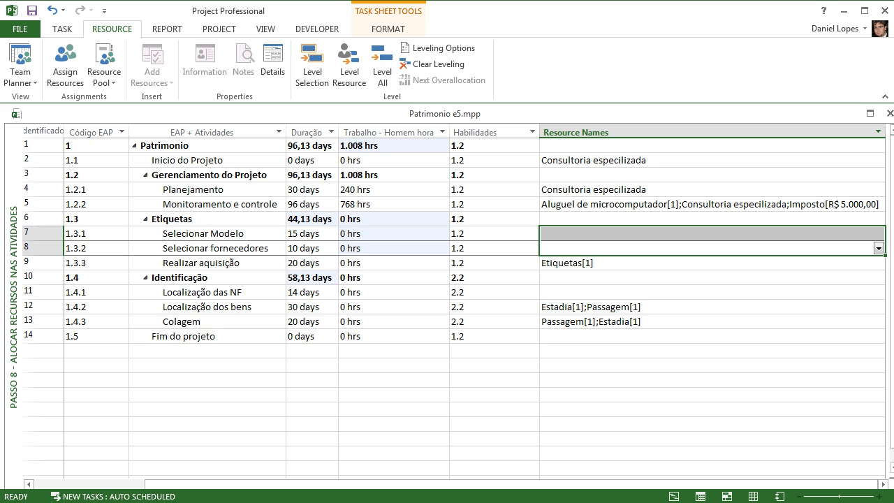
{"action": "left_click", "coordinate": [706, 293]}
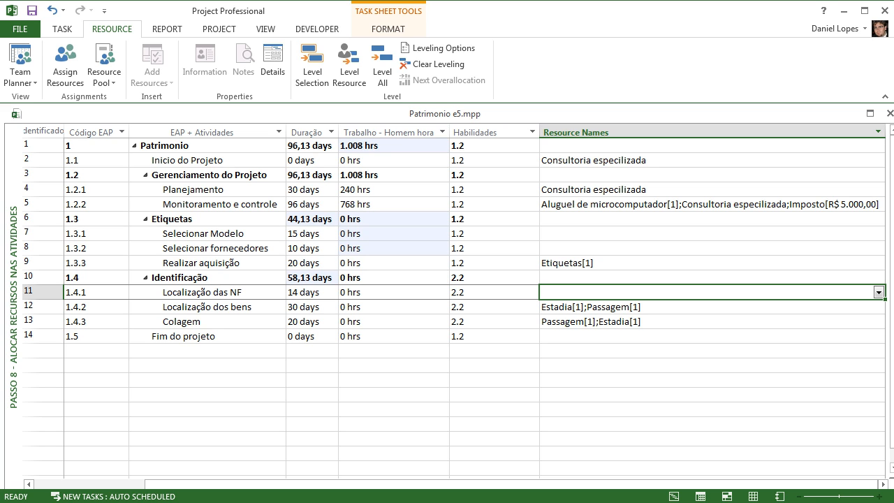
{"action": "left_click", "coordinate": [705, 160]}
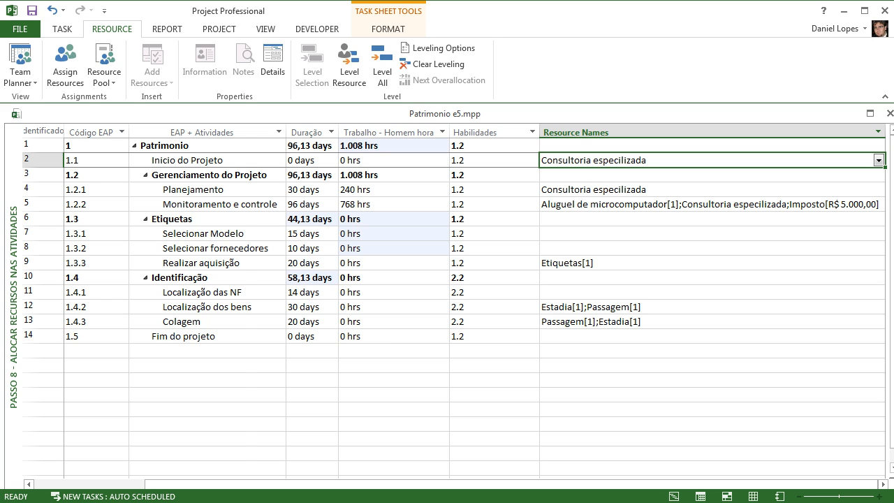
Step: Switch to the Passo 9 - Gerar Organograma - Habilidades view and widen the Recurso column to fit its contents
{"action": "right_click", "coordinate": [11, 155]}
{"action": "mouse_move", "coordinate": [126, 499]}
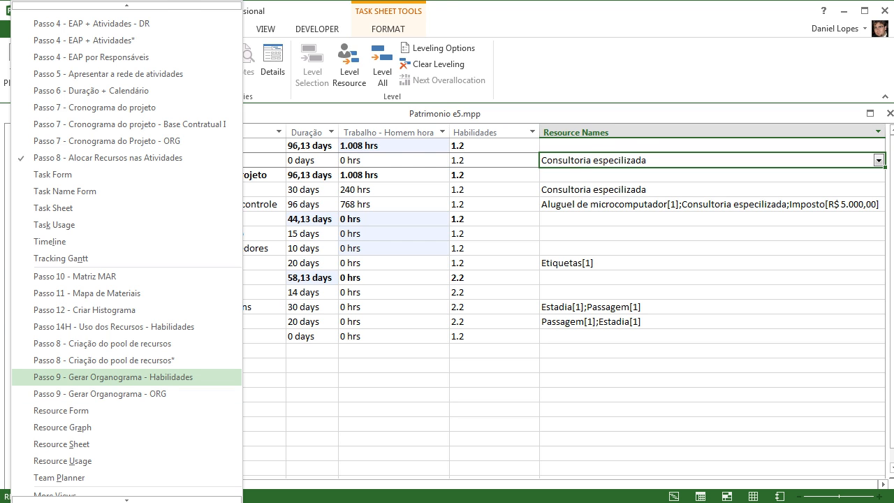
{"action": "left_click", "coordinate": [111, 378]}
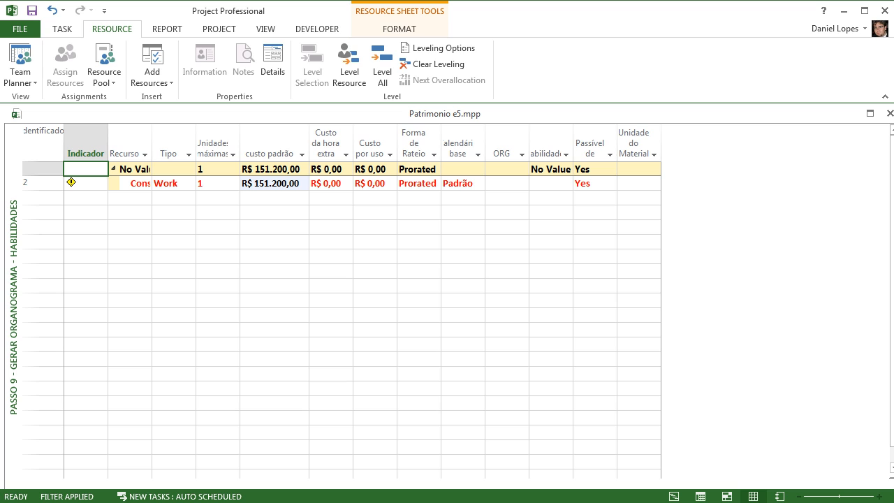
{"action": "double_click", "coordinate": [151, 145]}
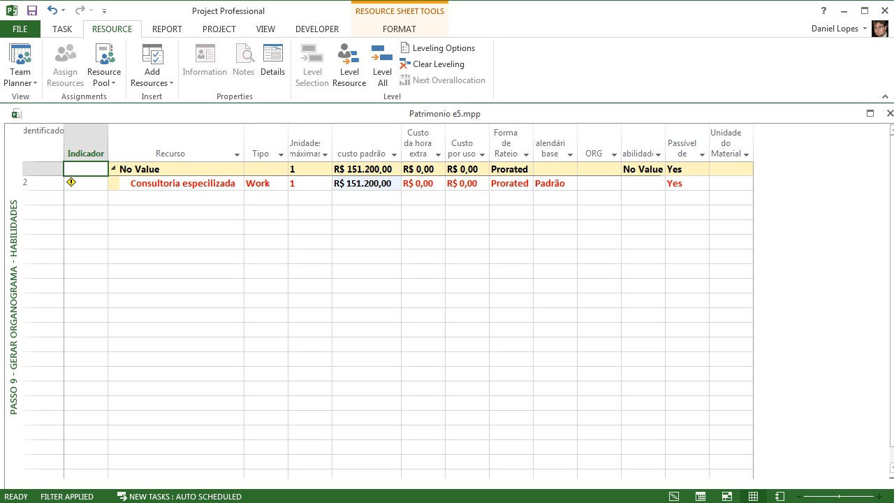
{"action": "left_click", "coordinate": [182, 184]}
{"action": "left_click", "coordinate": [261, 184]}
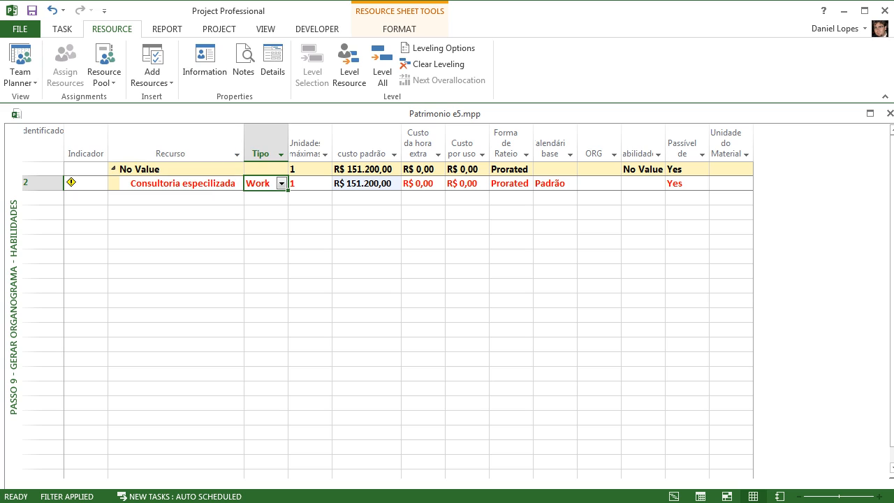
Step: Open the shared resource pool Patrimonio e5 - pool de recursos.mpp as read-only
{"action": "left_click", "coordinate": [182, 169]}
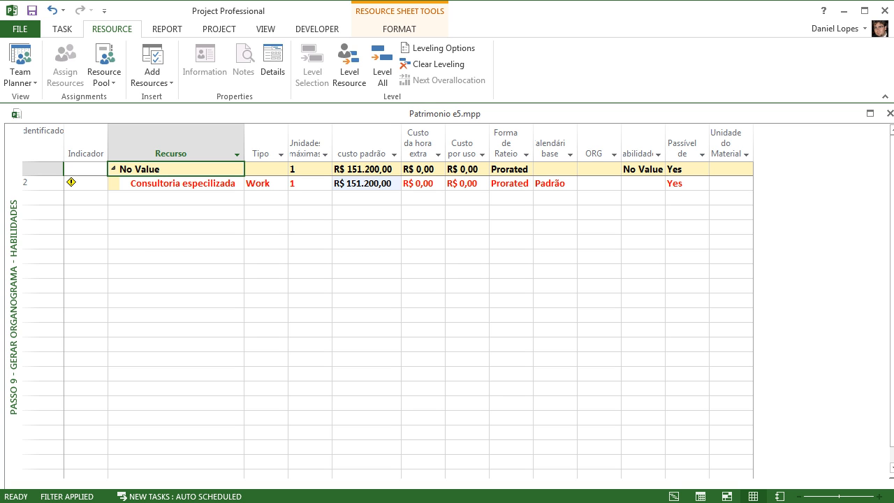
{"action": "key", "text": "Return"}
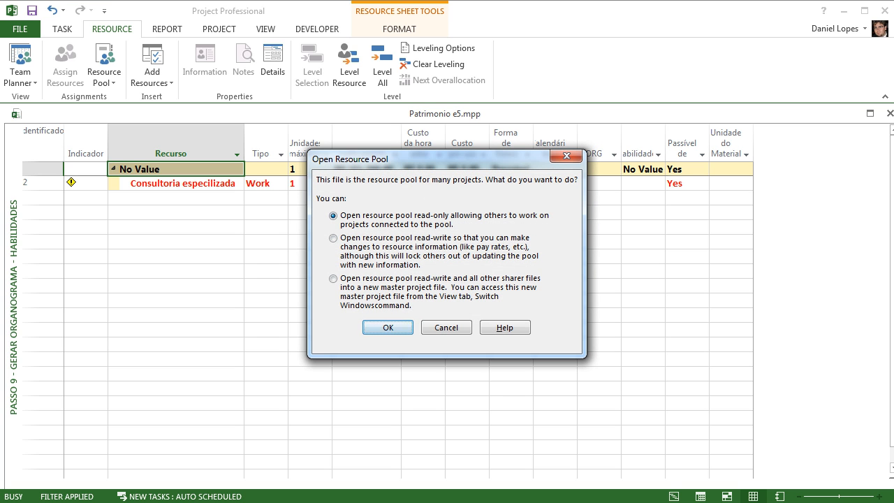
{"action": "left_click_drag", "start_coordinate": [433, 299], "coordinate": [523, 300]}
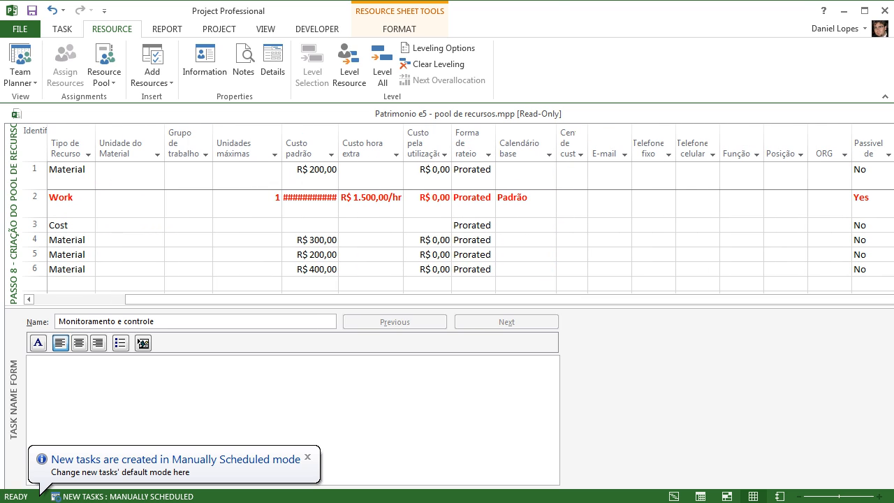
{"action": "mouse_move", "coordinate": [523, 299]}
{"action": "left_mouse_down"}
{"action": "mouse_move", "coordinate": [433, 300]}
{"action": "mouse_move", "coordinate": [523, 299]}
{"action": "left_mouse_up"}
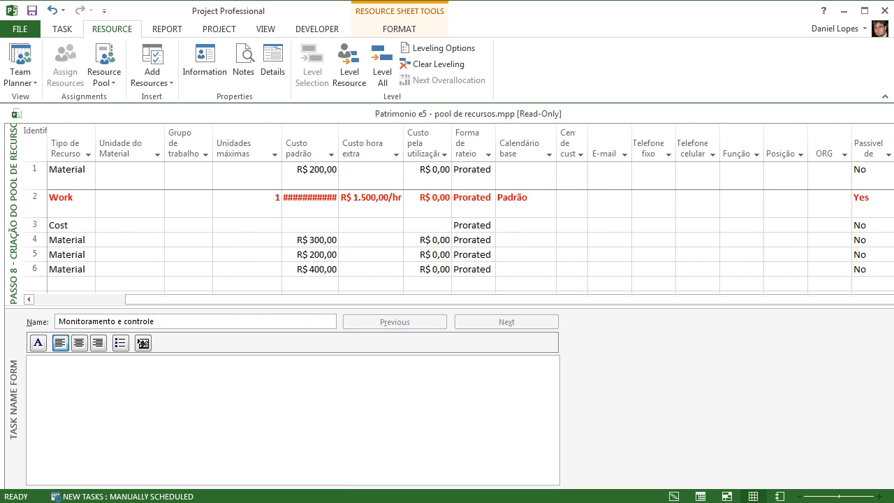
Step: Select the Posição column of the resource pool sheet, and enlarge the sheet pane with the ribbon collapsed
{"action": "left_click", "coordinate": [780, 143]}
{"action": "left_click_drag", "start_coordinate": [768, 306], "coordinate": [768, 333]}
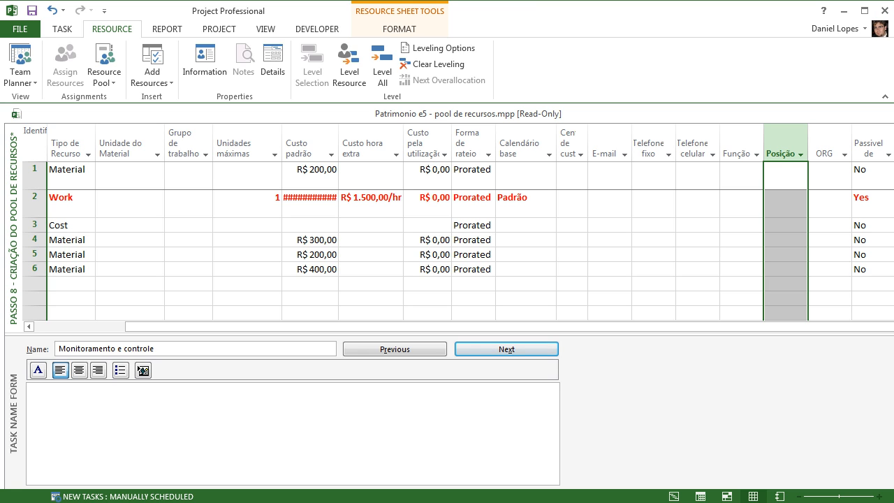
{"action": "left_click", "coordinate": [885, 97]}
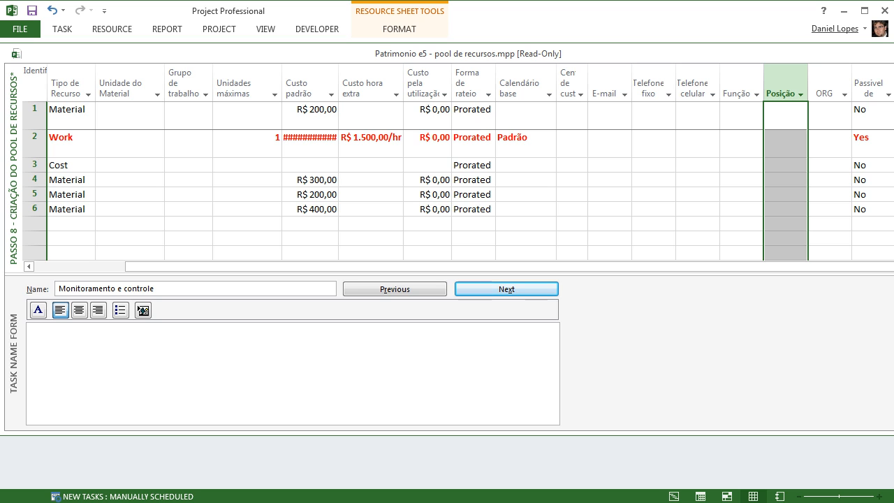
Step: Switch to the Patrimonio e5.mpp project and maximize its document window
{"action": "left_click", "coordinate": [509, 502]}
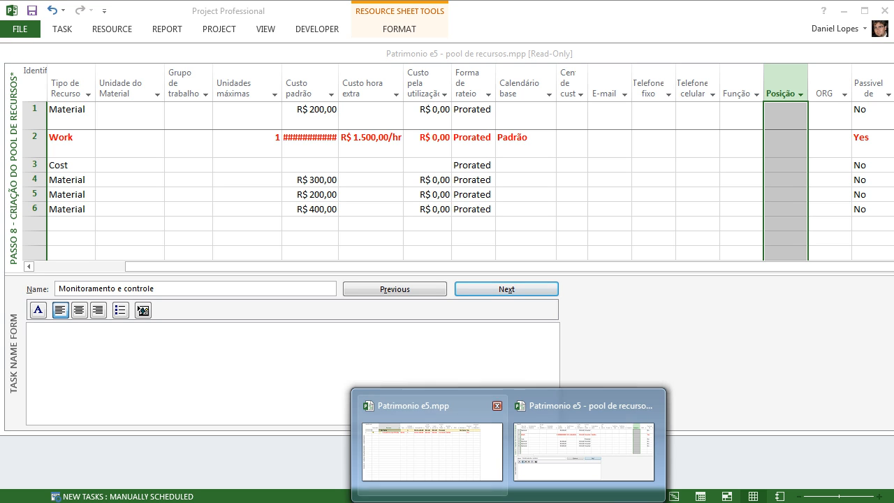
{"action": "left_click", "coordinate": [432, 447]}
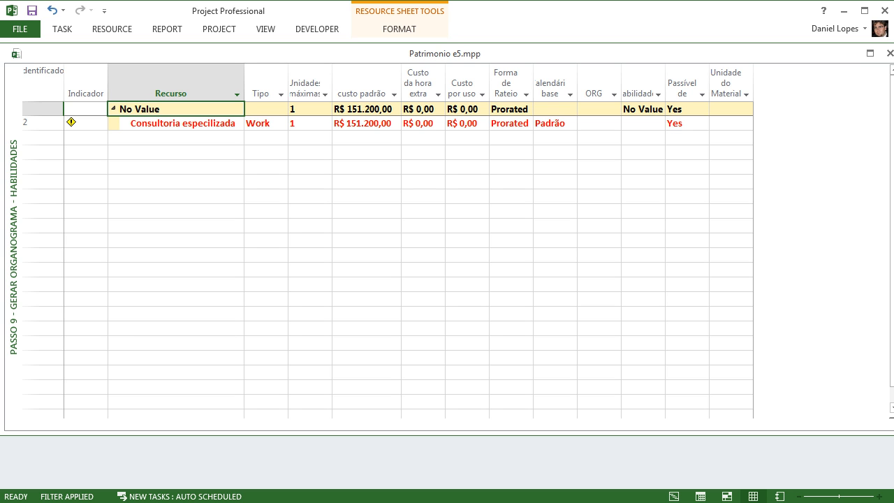
{"action": "left_click", "coordinate": [62, 29]}
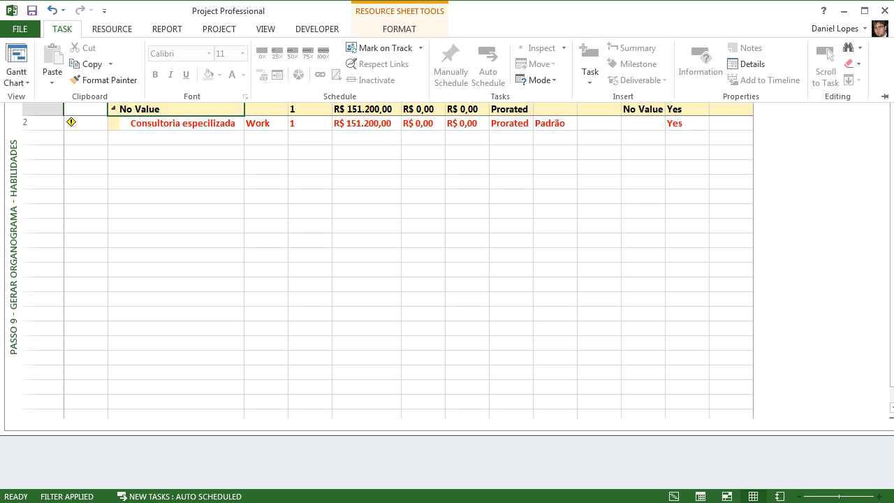
{"action": "left_click", "coordinate": [62, 29]}
{"action": "left_click", "coordinate": [870, 53]}
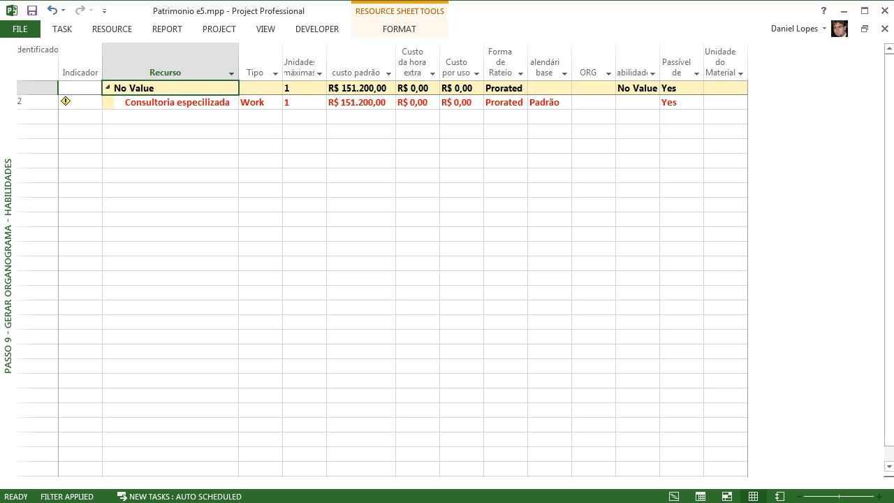
Step: Turn off Collapse the Ribbon so the full ribbon stays displayed in the Patrimonio e5.mpp project
{"action": "mouse_move", "coordinate": [509, 502]}
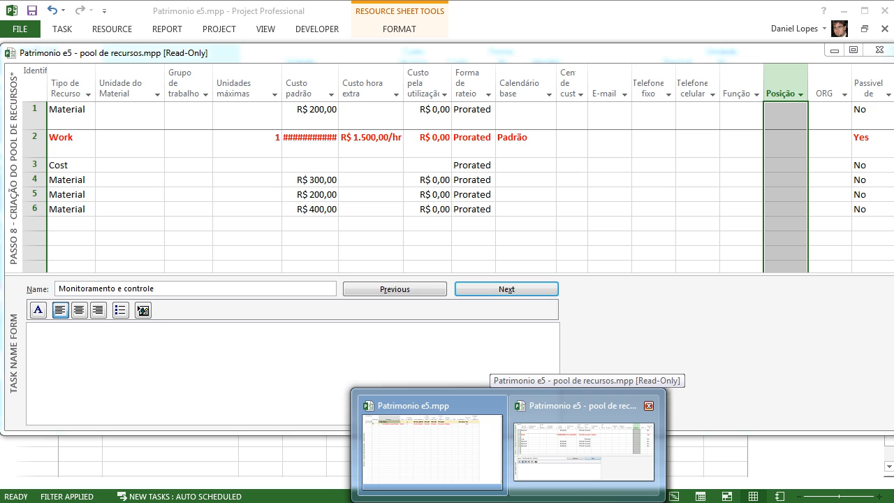
{"action": "left_click", "coordinate": [584, 451]}
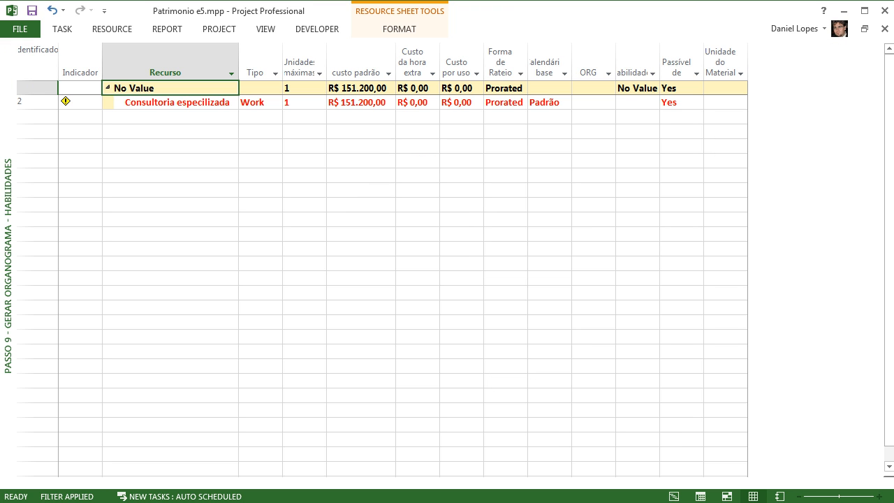
{"action": "right_click", "coordinate": [467, 26]}
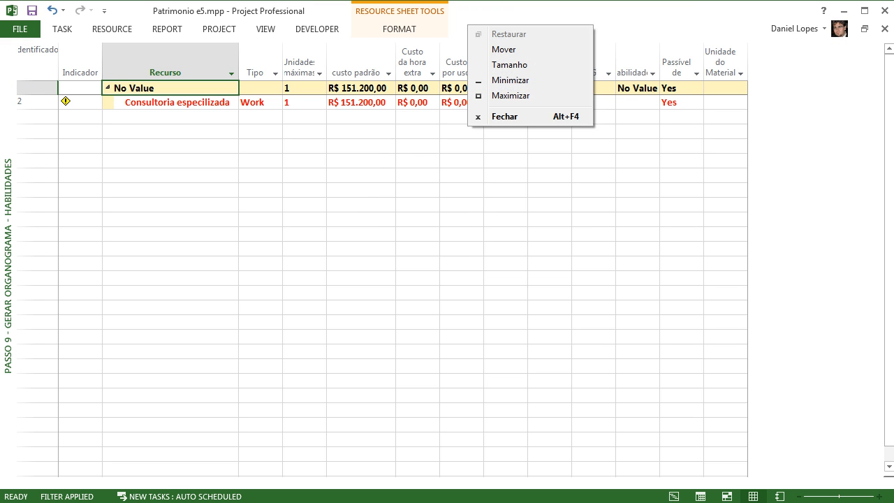
{"action": "right_click", "coordinate": [313, 25]}
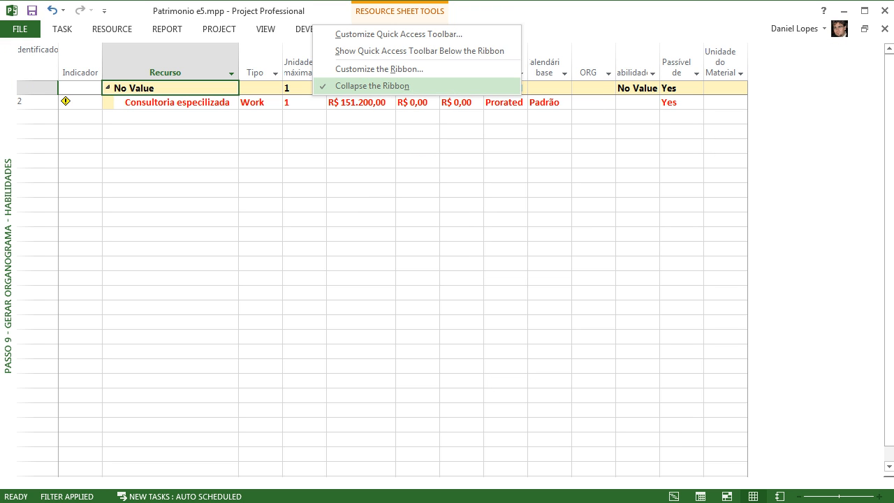
{"action": "left_click", "coordinate": [372, 85]}
{"action": "left_click", "coordinate": [418, 221]}
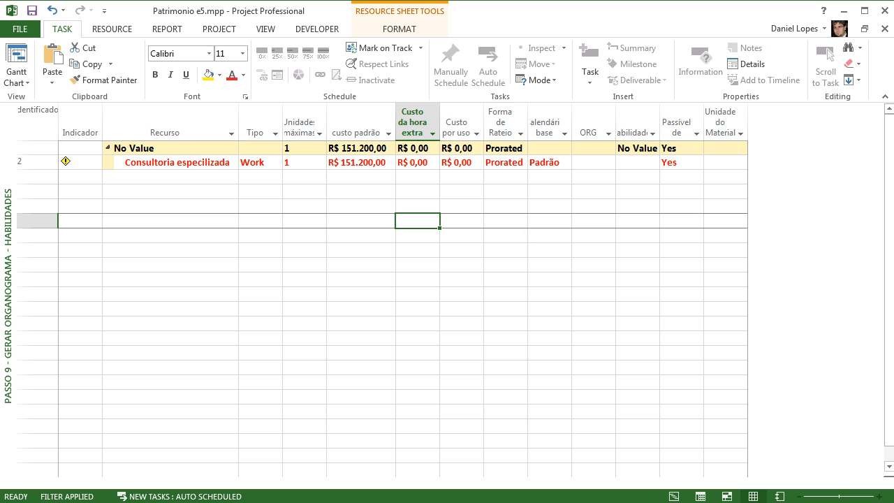
Step: Examine the definition of the Passo 9 - Gerar Organograma - Habilidades resource group, especially its Group By field
{"action": "left_click", "coordinate": [171, 148]}
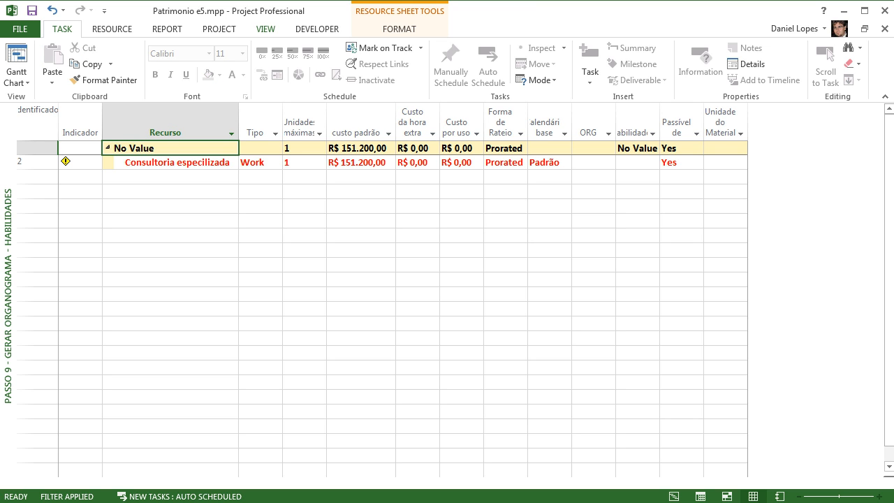
{"action": "left_click", "coordinate": [265, 29]}
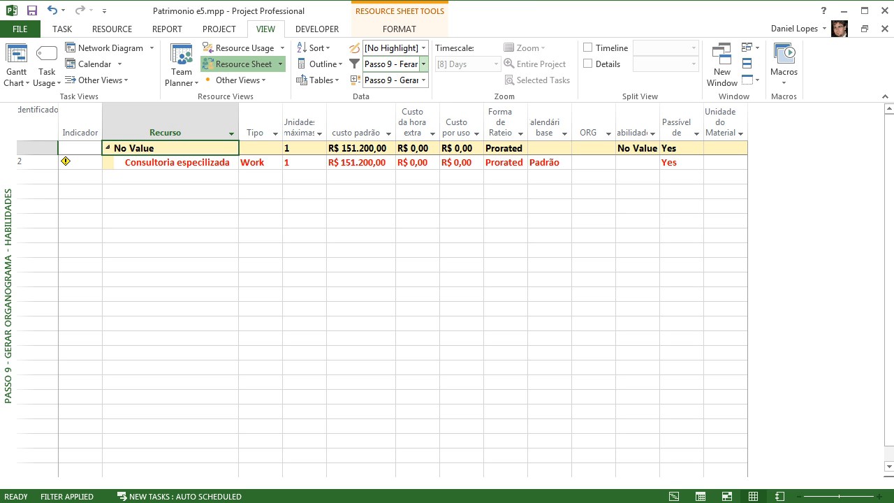
{"action": "left_click", "coordinate": [423, 80]}
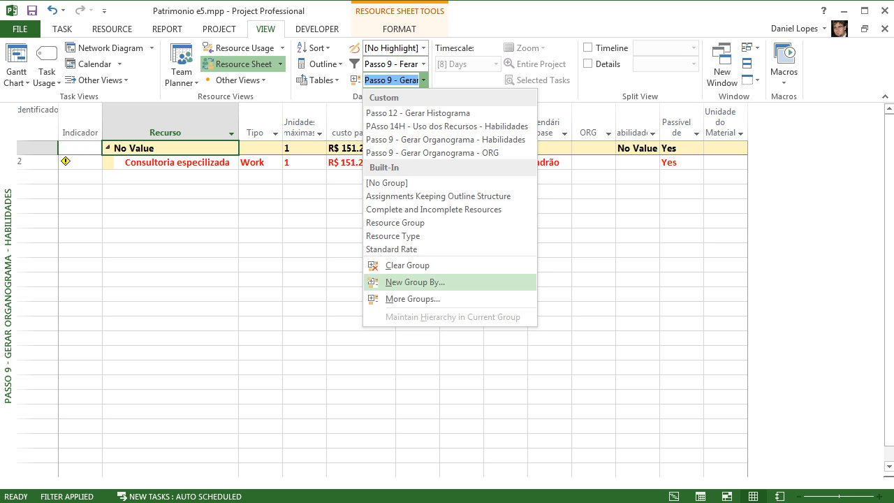
{"action": "left_click", "coordinate": [412, 298]}
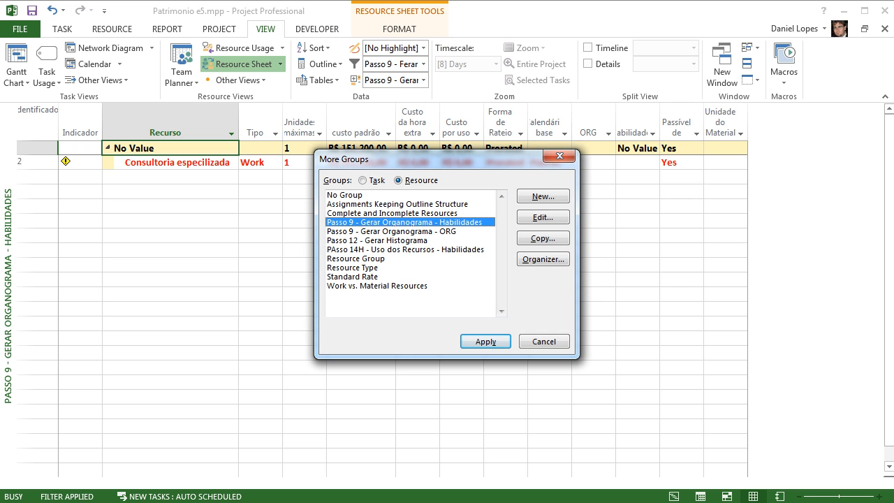
{"action": "left_click", "coordinate": [542, 218]}
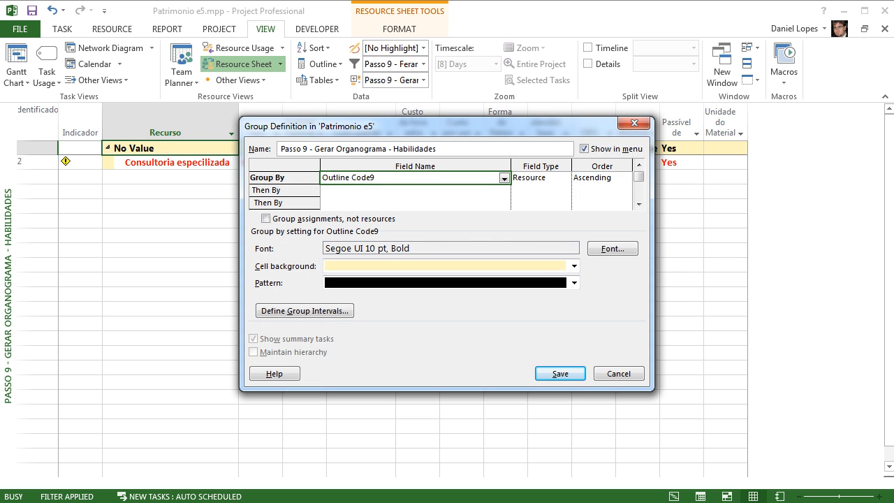
{"action": "left_click", "coordinate": [619, 374]}
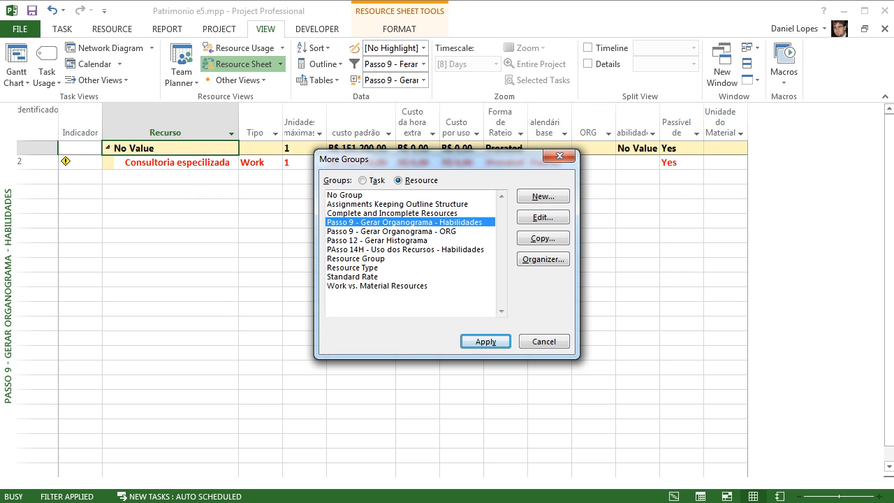
{"action": "left_click", "coordinate": [544, 341]}
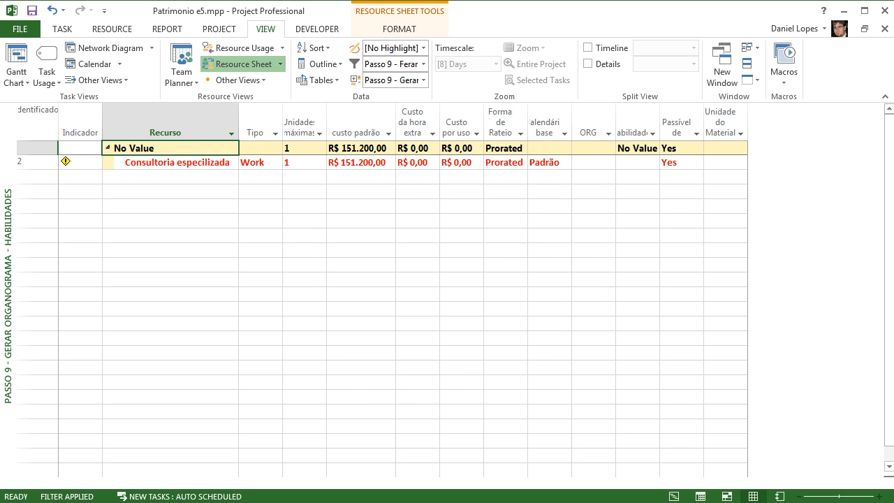
Step: Insert an Outline Code9 column before the Unidade do Material column
{"action": "right_click", "coordinate": [730, 123]}
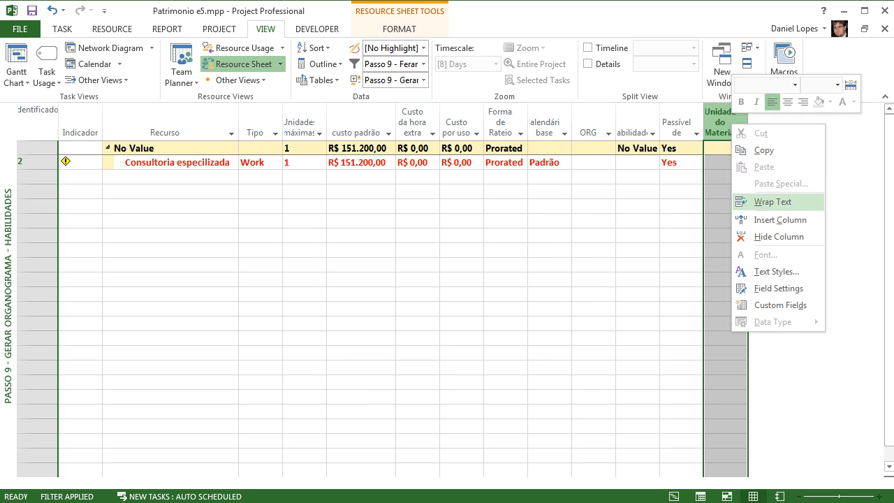
{"action": "left_click", "coordinate": [780, 219]}
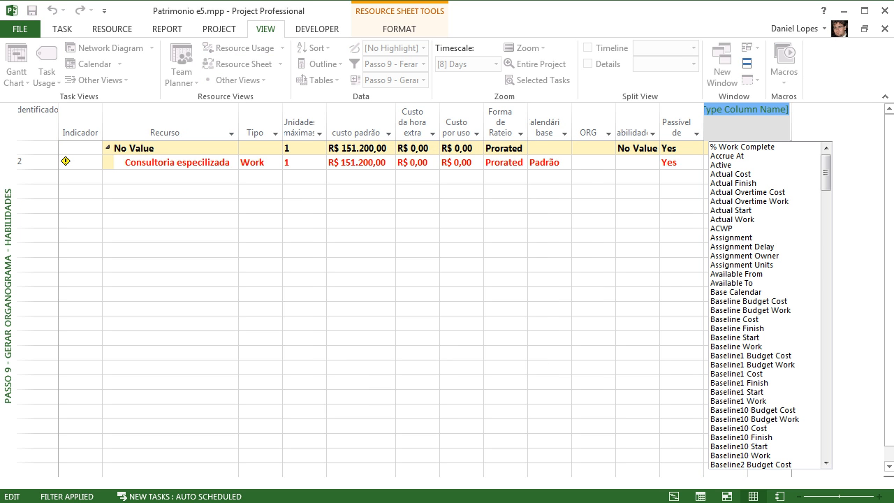
{"action": "type", "text": "outline Code1"}
{"action": "left_click", "coordinate": [732, 228]}
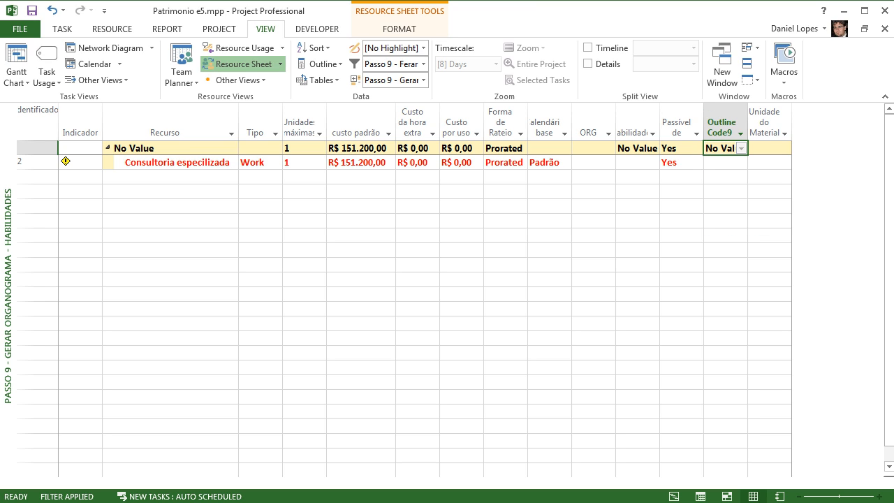
{"action": "left_click", "coordinate": [724, 207]}
Step: Remove the Outline Code9 column from the Passo 9 sheet
{"action": "left_click", "coordinate": [722, 149]}
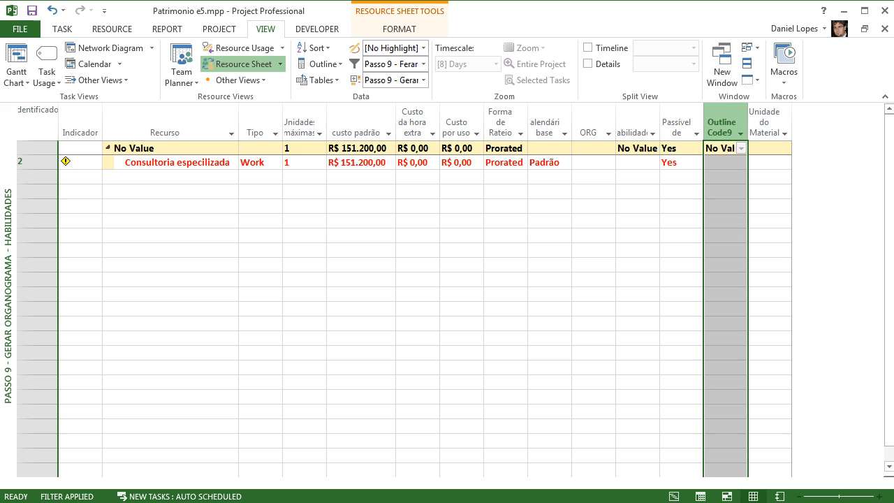
{"action": "right_click", "coordinate": [728, 124]}
{"action": "left_click", "coordinate": [777, 304]}
{"action": "right_click", "coordinate": [730, 118]}
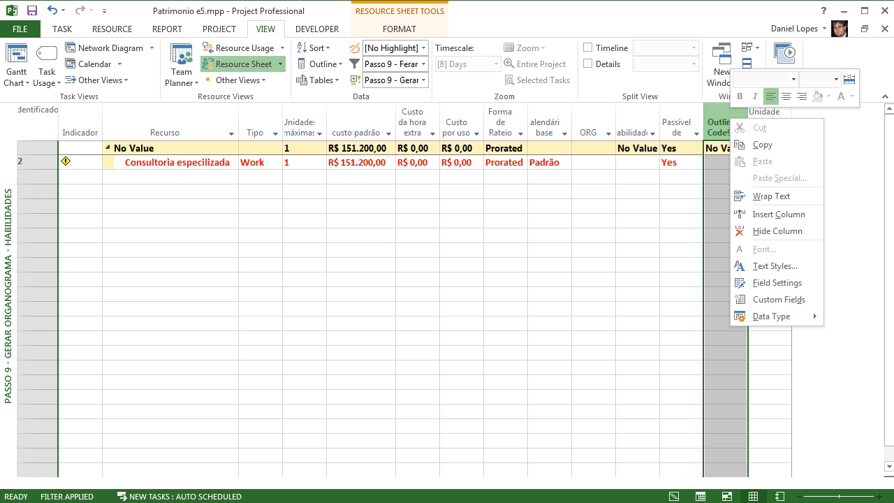
{"action": "key", "text": "Escape"}
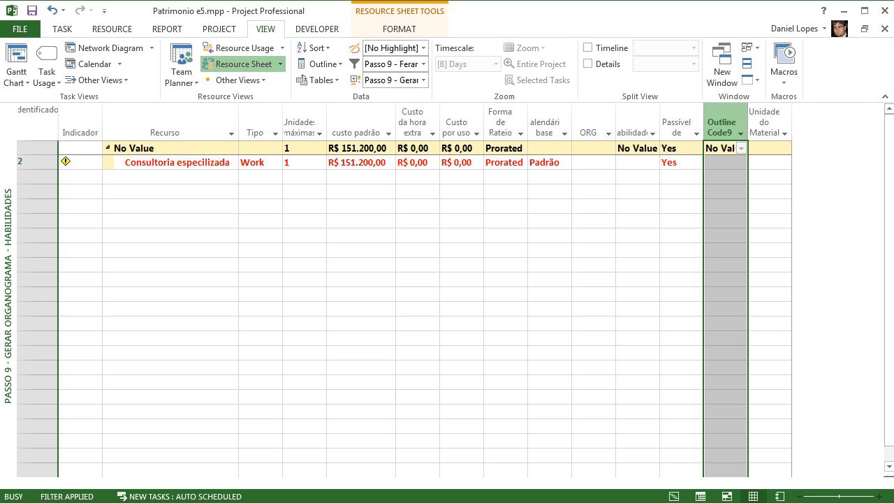
{"action": "key", "text": "Delete"}
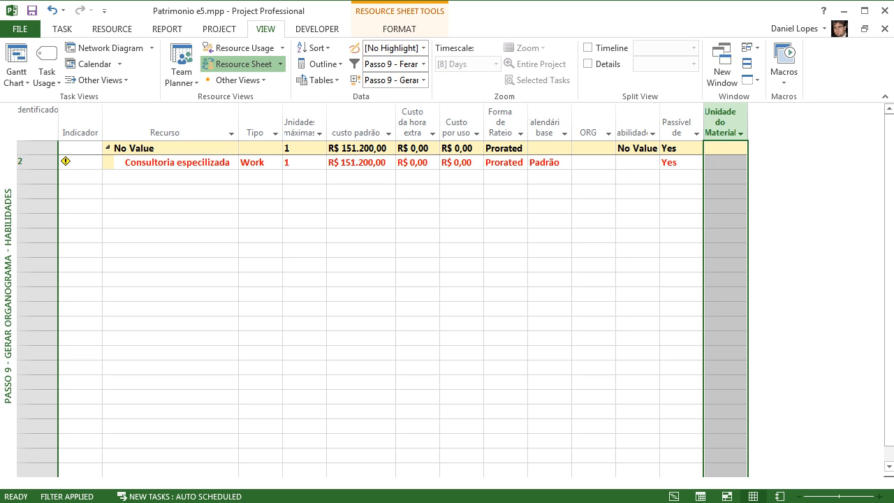
Step: Switch to the Patrimonio e5 - pool de recursos.mpp file and enlarge the resource sheet pane above the Task Name Form
{"action": "key", "text": "Return"}
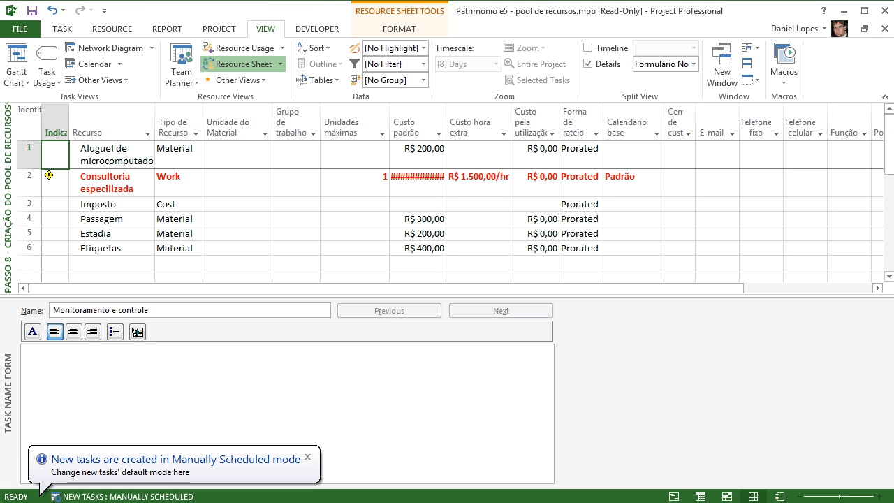
{"action": "left_click_drag", "start_coordinate": [699, 295], "coordinate": [698, 383]}
{"action": "left_click", "coordinate": [688, 132]}
Step: Insert an Outline Code8 column before the cost center column of the resource pool sheet
{"action": "right_click", "coordinate": [671, 118]}
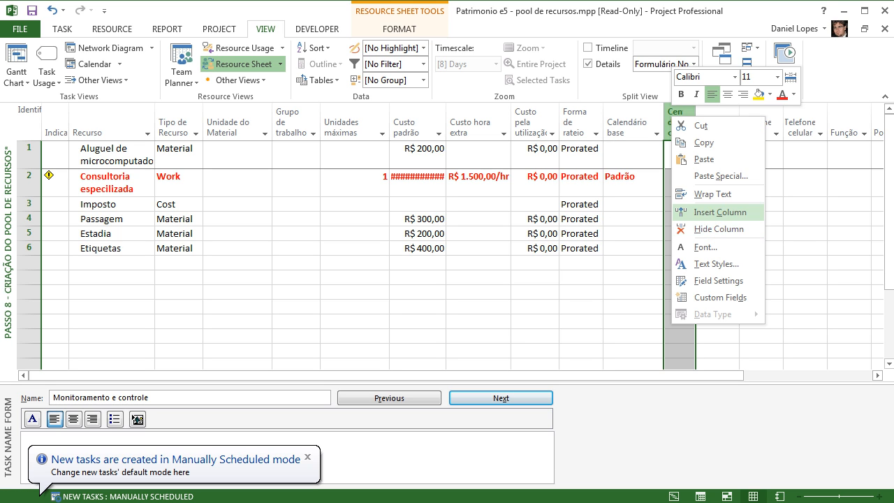
{"action": "left_click", "coordinate": [719, 212]}
{"action": "type", "text": "outline Code1"}
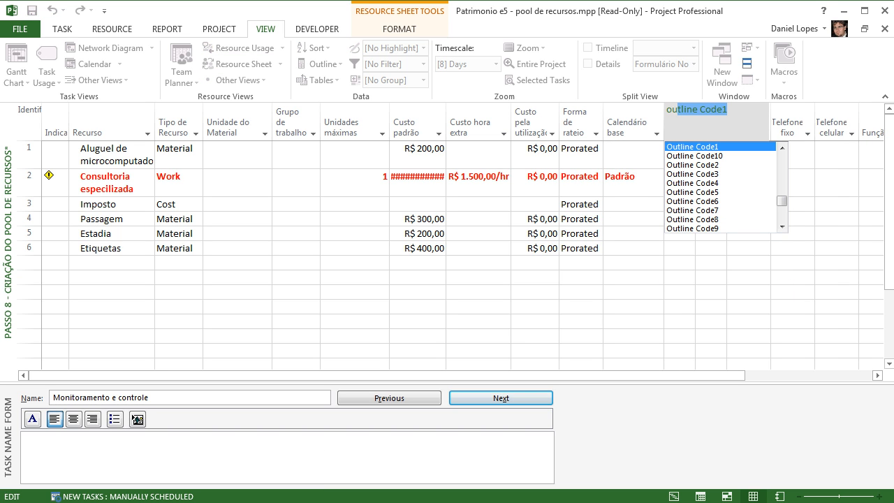
{"action": "left_click", "coordinate": [719, 218]}
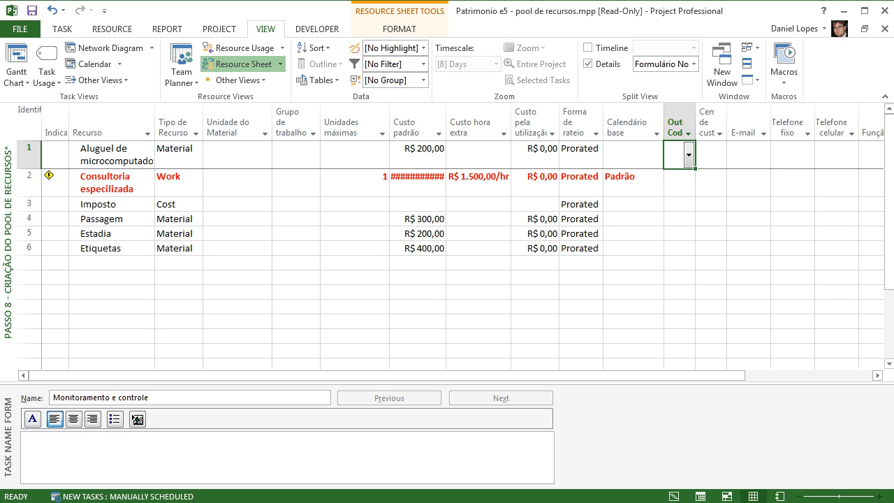
Step: Insert an Outline Code9 column right after the Calendário base column of the resource pool sheet
{"action": "right_click", "coordinate": [680, 118]}
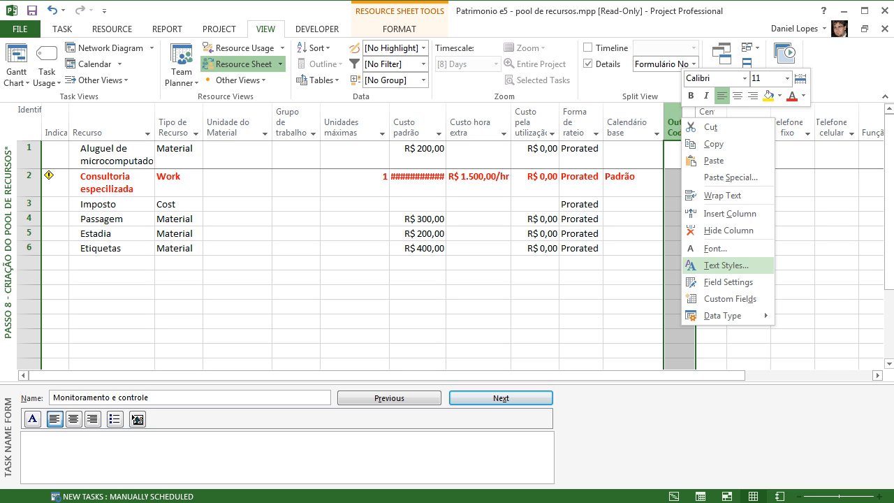
{"action": "left_click", "coordinate": [729, 213]}
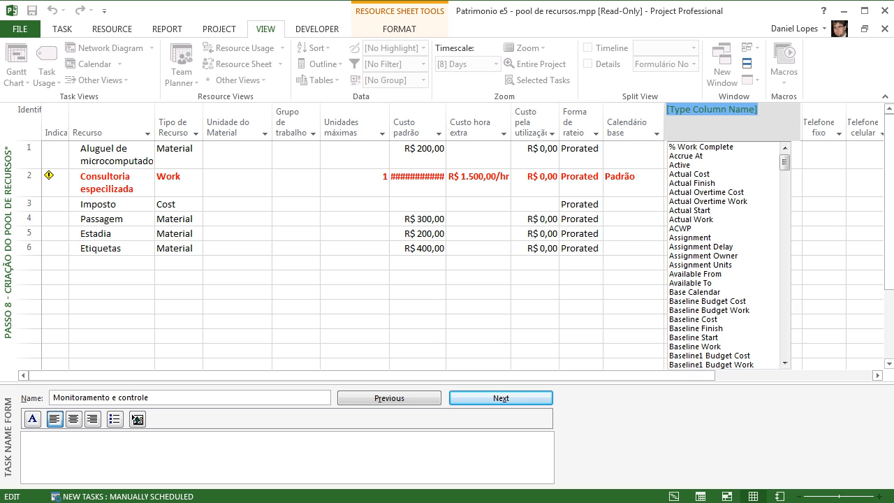
{"action": "type", "text": "outline Code1"}
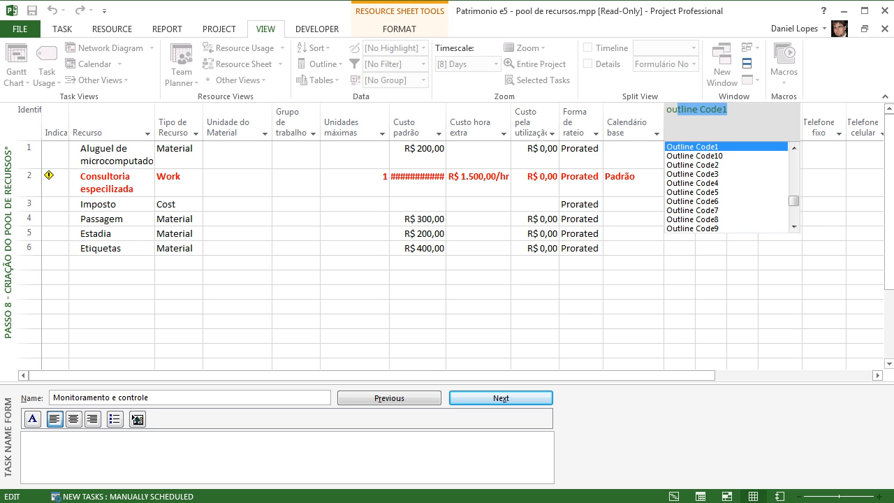
{"action": "key", "text": "Return"}
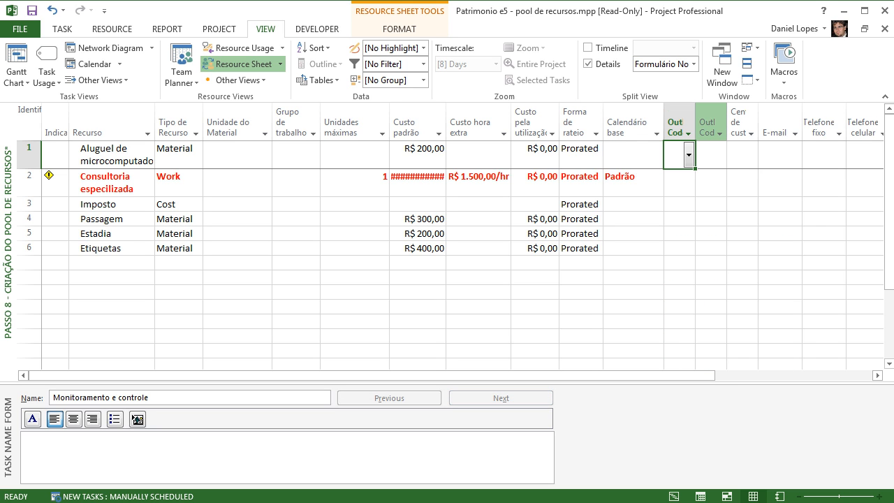
Step: Widen the Outline Code9 column to fit its heading and hide the extra outline code column beside it
{"action": "double_click", "coordinate": [695, 121]}
{"action": "right_click", "coordinate": [749, 121]}
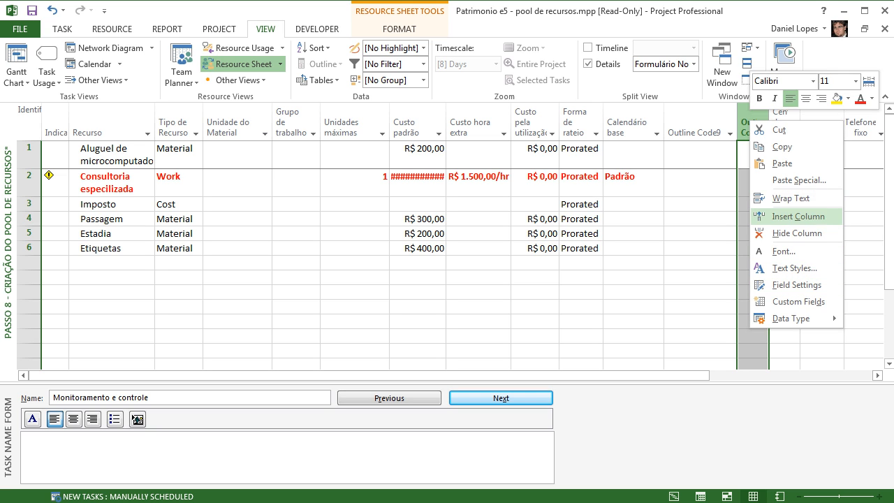
{"action": "left_click", "coordinate": [793, 232]}
Step: Check the Outline Code9 values available for the Consultoria especilizada resource without choosing one
{"action": "left_click", "coordinate": [698, 183]}
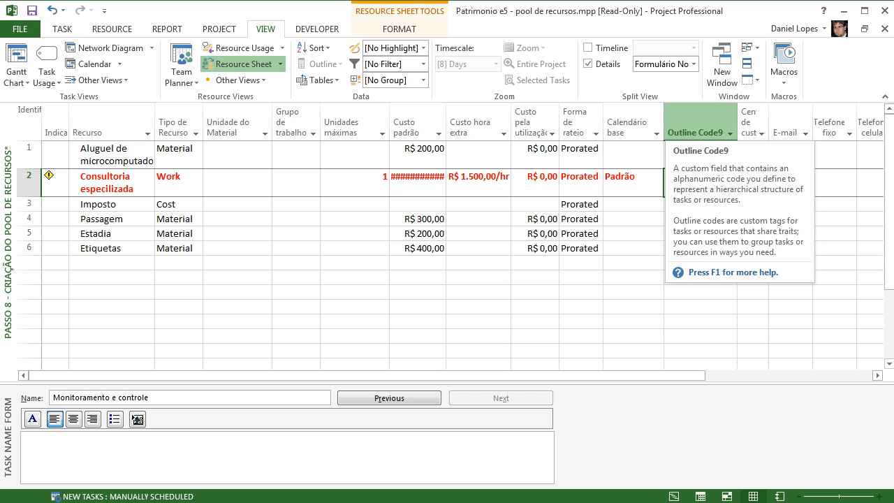
{"action": "left_click", "coordinate": [730, 183]}
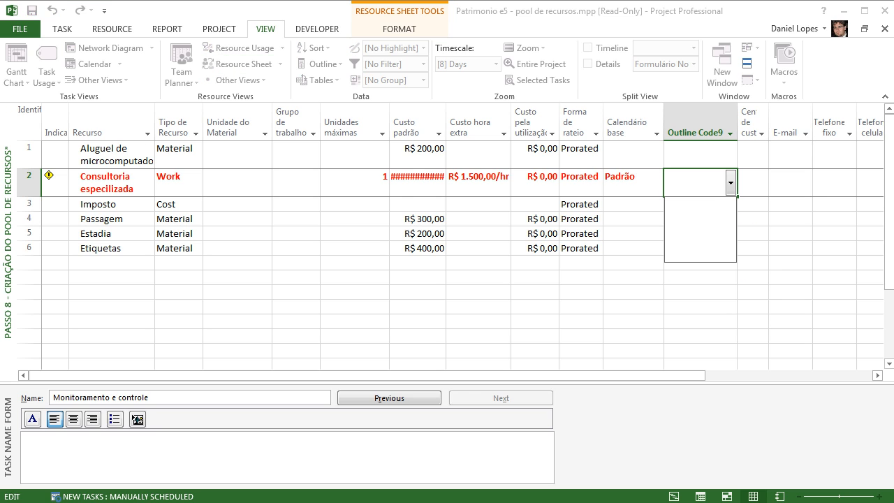
{"action": "key", "text": "Escape"}
{"action": "key", "text": "Escape"}
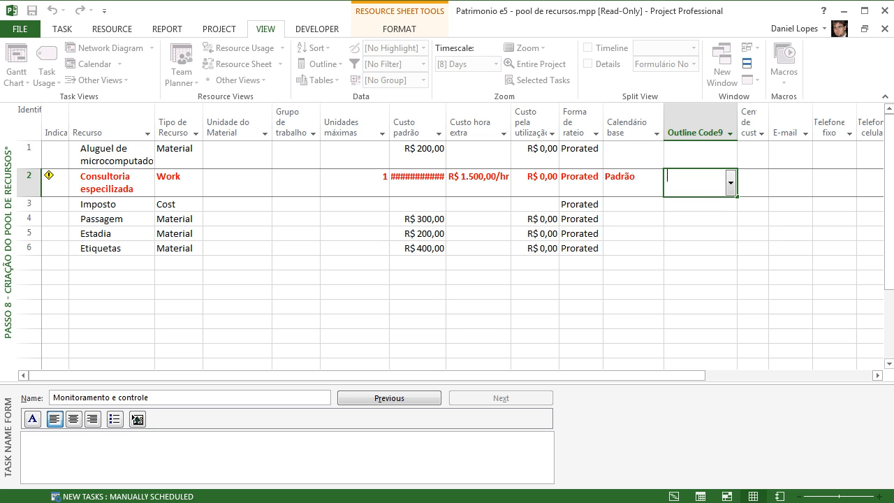
Step: Check the ORG values available for the Consultoria especilizada resource in the pool sheet without choosing one
{"action": "left_click_drag", "start_coordinate": [559, 376], "coordinate": [683, 376]}
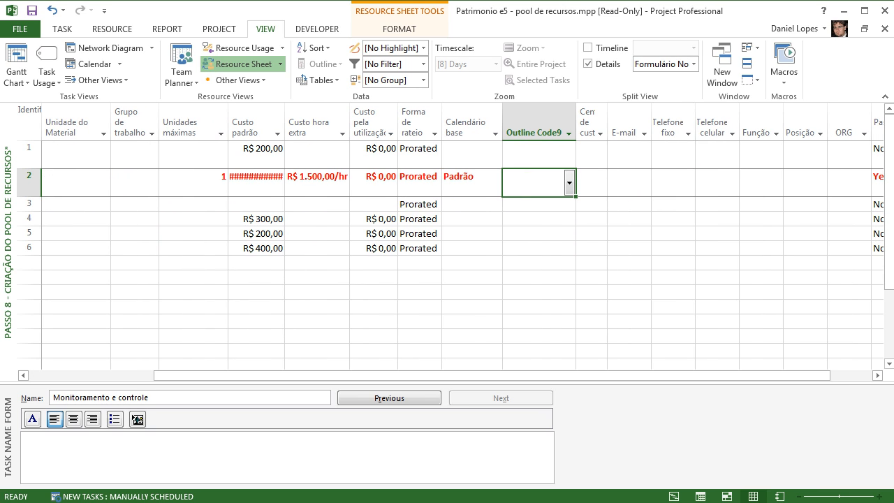
{"action": "left_click", "coordinate": [849, 155]}
{"action": "left_click", "coordinate": [863, 183]}
{"action": "left_click", "coordinate": [864, 183]}
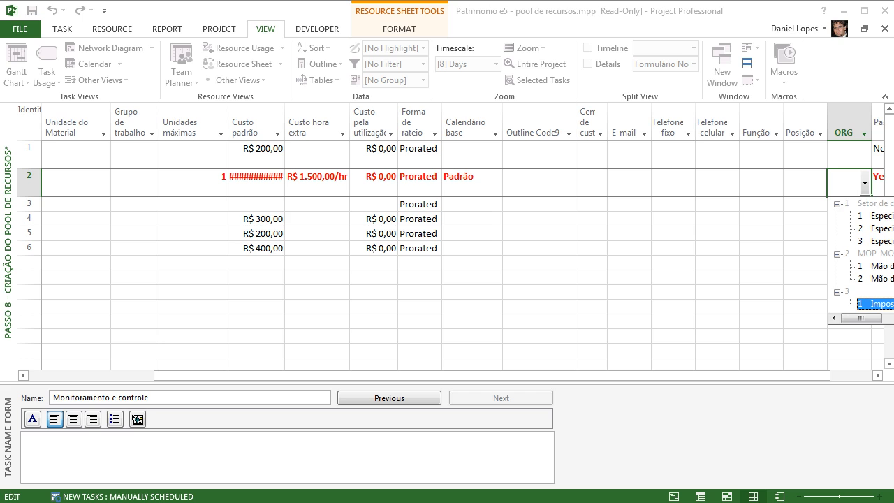
{"action": "left_click", "coordinate": [789, 375]}
Step: Check the ORG values available for the Imposto resource without choosing one
{"action": "left_click", "coordinate": [845, 204]}
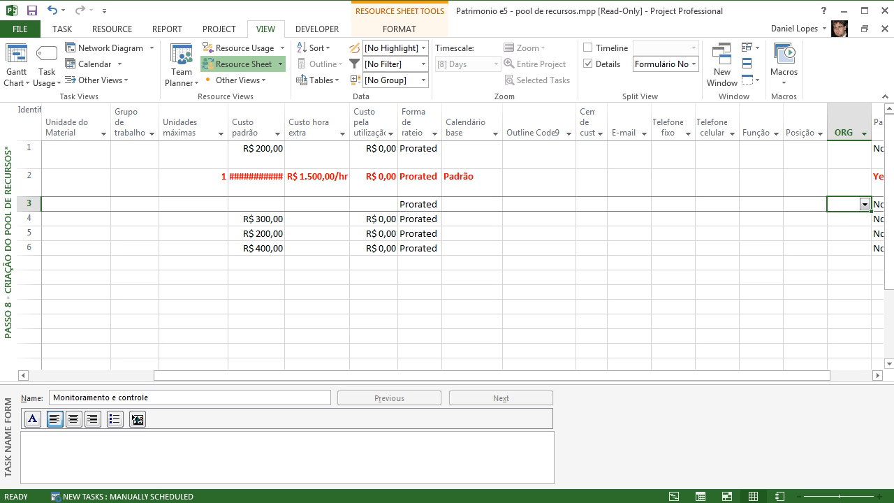
{"action": "left_click", "coordinate": [864, 205]}
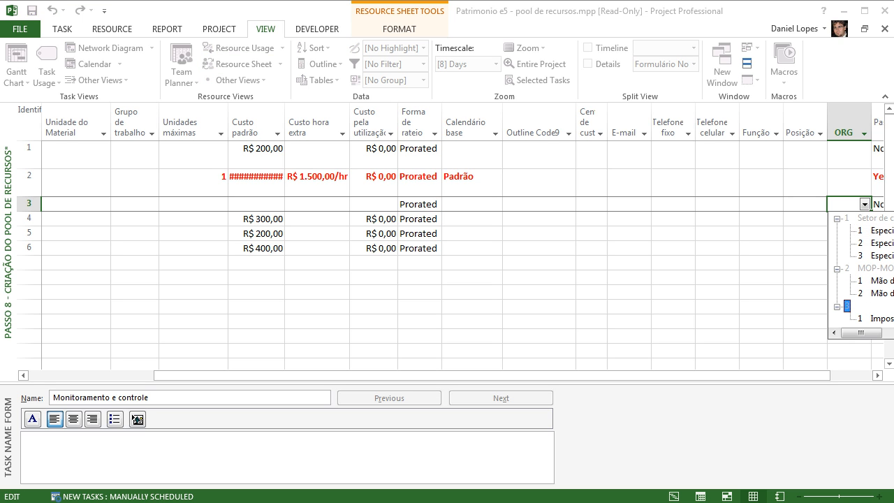
{"action": "left_click", "coordinate": [874, 371]}
{"action": "left_click", "coordinate": [803, 375]}
{"action": "left_click_drag", "start_coordinate": [803, 375], "coordinate": [846, 375]}
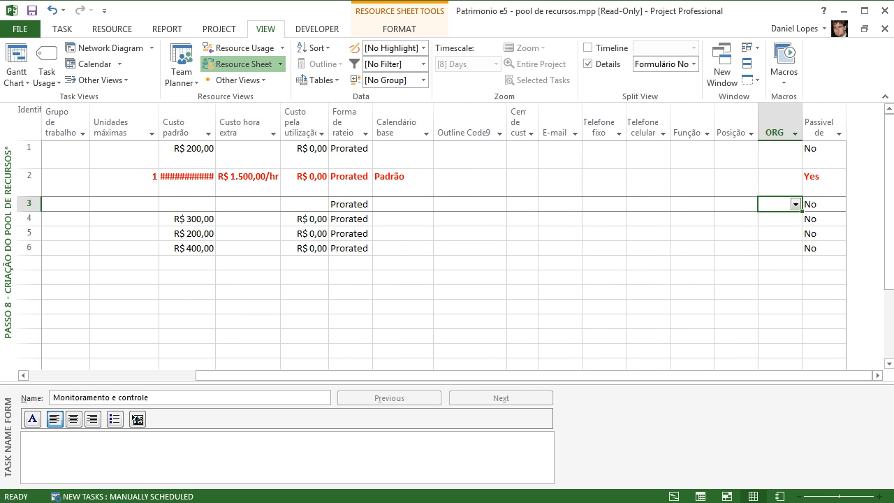
{"action": "left_click", "coordinate": [795, 205]}
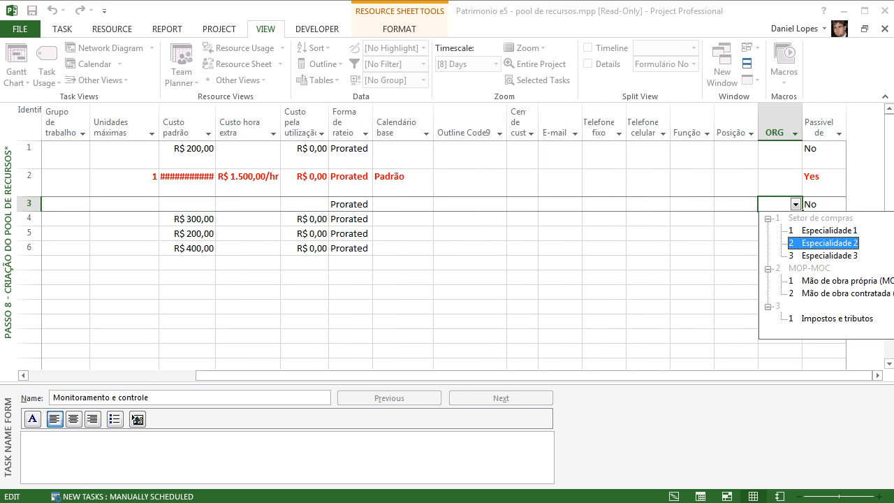
{"action": "left_click", "coordinate": [796, 205]}
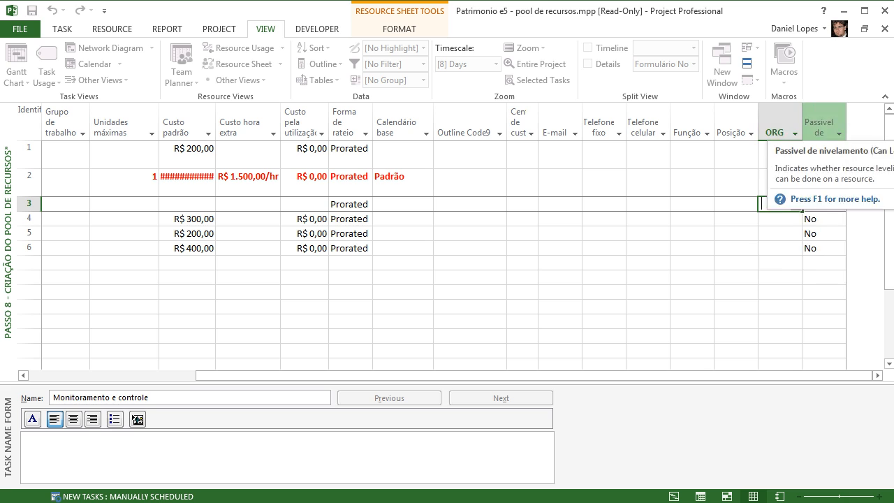
Step: Move the ORG column to right after Outline Code9 and check its available values for the Consultoria especilizada resource
{"action": "left_click", "coordinate": [648, 248]}
{"action": "left_click", "coordinate": [774, 124]}
{"action": "left_click_drag", "start_coordinate": [774, 124], "coordinate": [506, 126]}
{"action": "left_click", "coordinate": [594, 183]}
{"action": "left_click", "coordinate": [613, 183]}
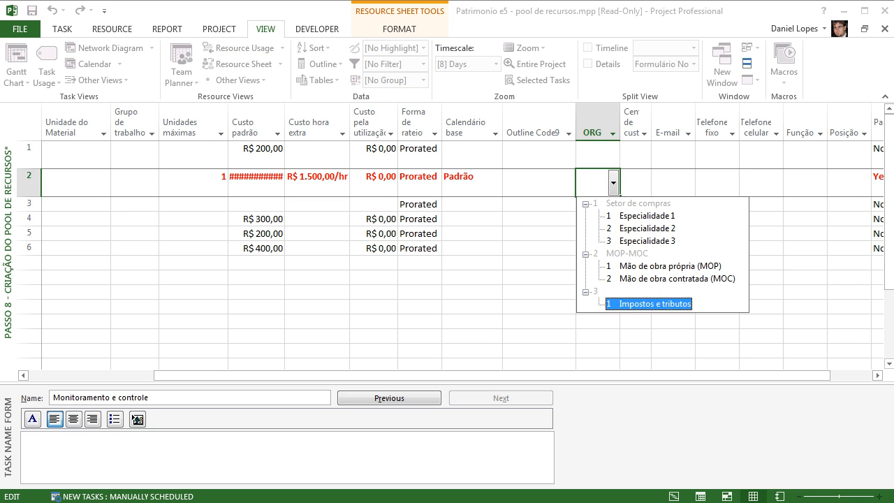
{"action": "key", "text": "Escape"}
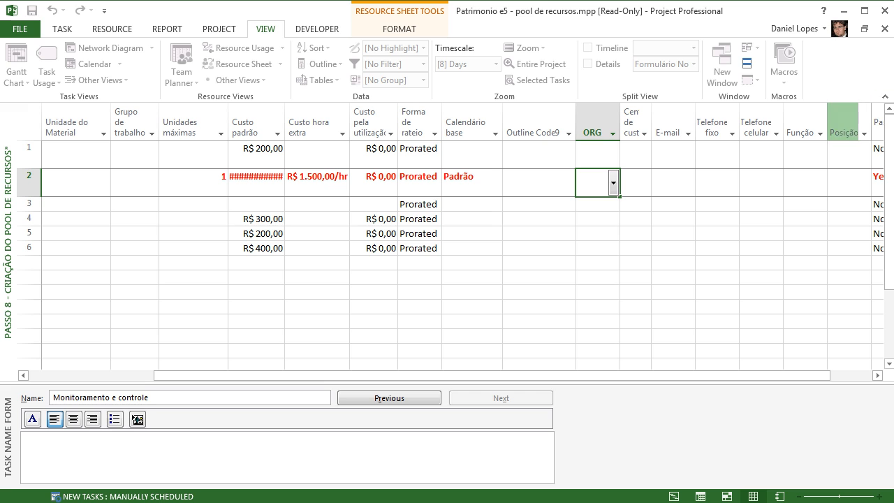
Step: Close the resource pool file and hide the skills column in the Passo 9 - Gerar Organograma - Habilidades view of Patrimonio e5
{"action": "left_click", "coordinate": [884, 28]}
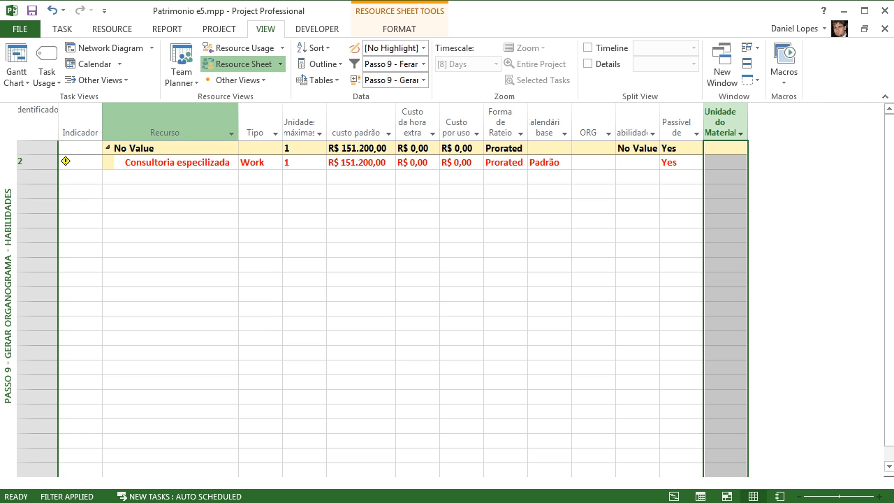
{"action": "left_click", "coordinate": [170, 148]}
{"action": "left_click", "coordinate": [636, 126]}
{"action": "right_click", "coordinate": [634, 124]}
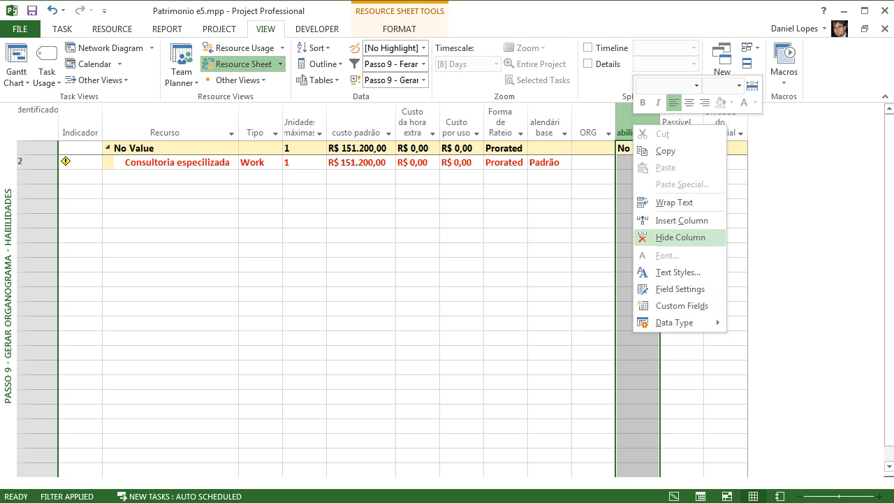
{"action": "left_click", "coordinate": [680, 237]}
{"action": "left_click", "coordinate": [361, 264]}
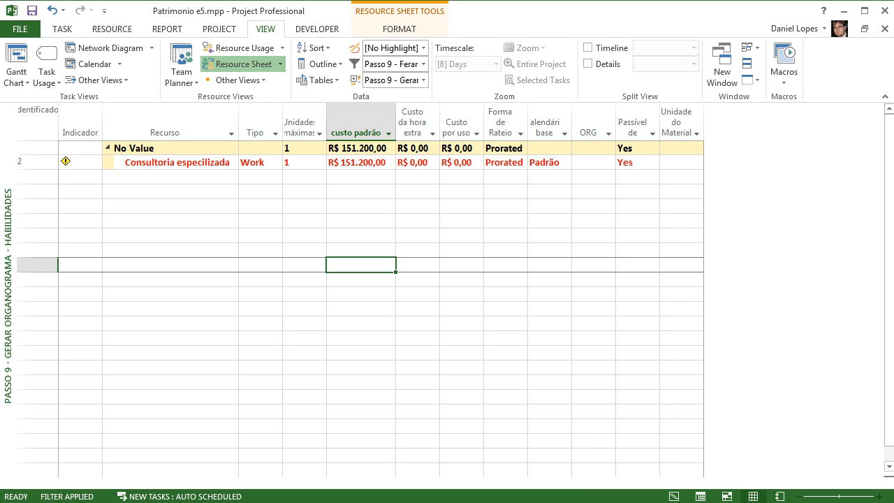
Step: Display the Passo 9 - Gerar Organograma - ORG view to look over its grouped resources
{"action": "right_click", "coordinate": [9, 279]}
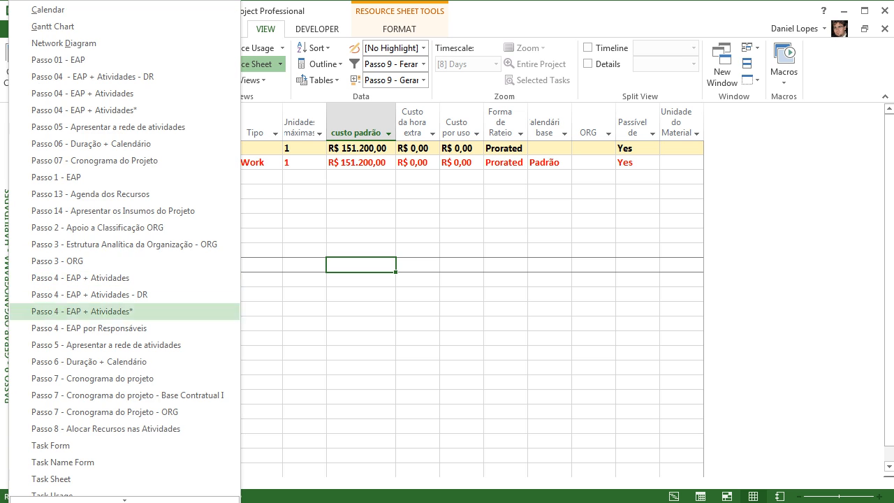
{"action": "mouse_move", "coordinate": [125, 499]}
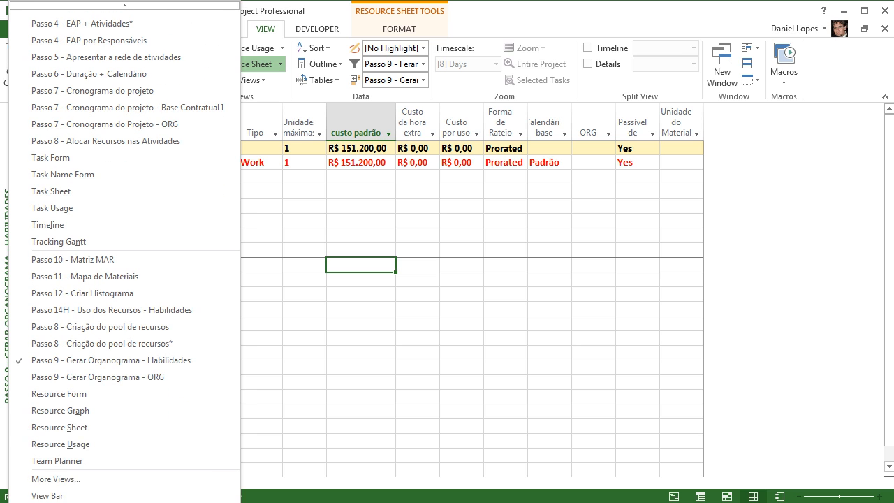
{"action": "left_click", "coordinate": [98, 377]}
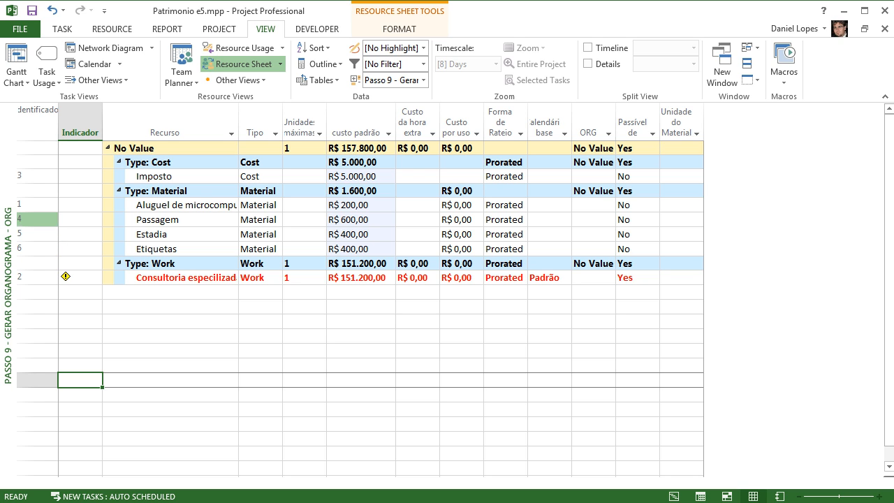
Step: Switch back to the Passo 9 - Gerar Organograma - Habilidades view
{"action": "right_click", "coordinate": [8, 300]}
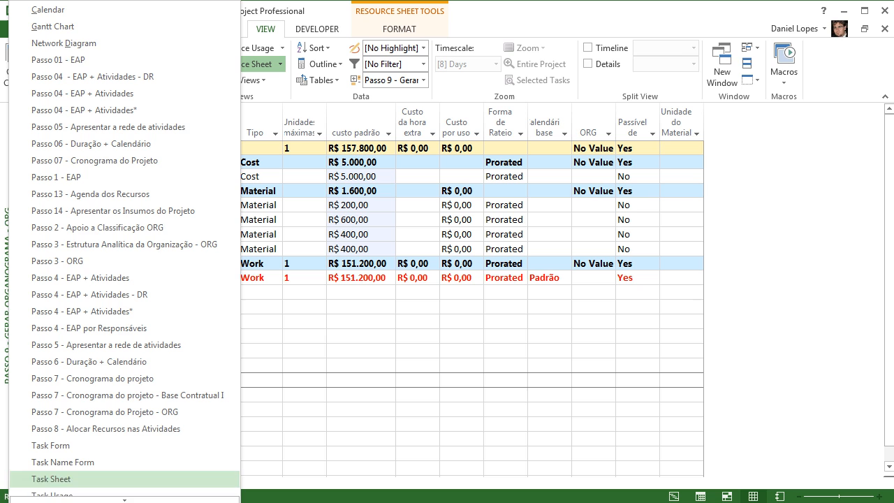
{"action": "left_click", "coordinate": [254, 80]}
{"action": "left_click", "coordinate": [241, 81]}
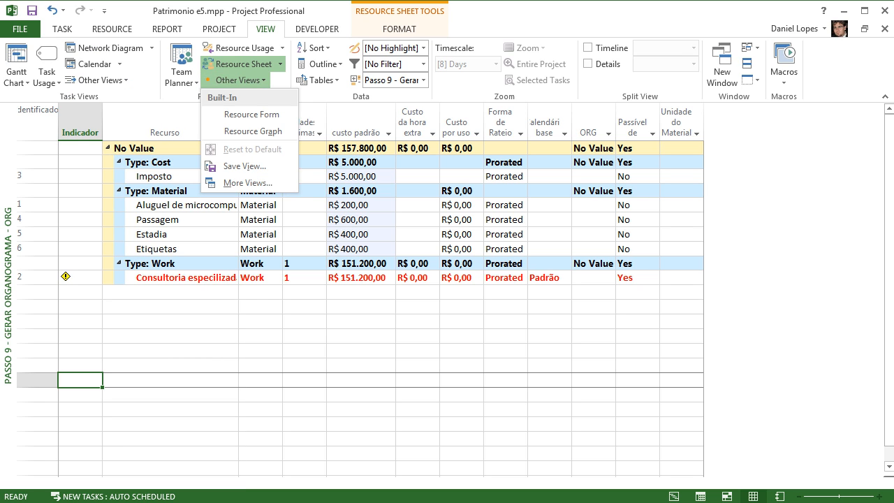
{"action": "left_click", "coordinate": [247, 182]}
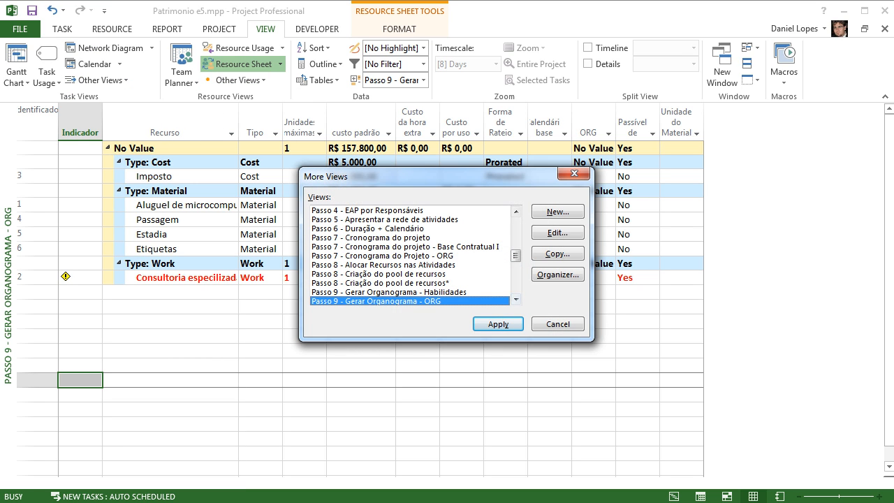
{"action": "left_click", "coordinate": [447, 291]}
{"action": "left_click", "coordinate": [497, 324]}
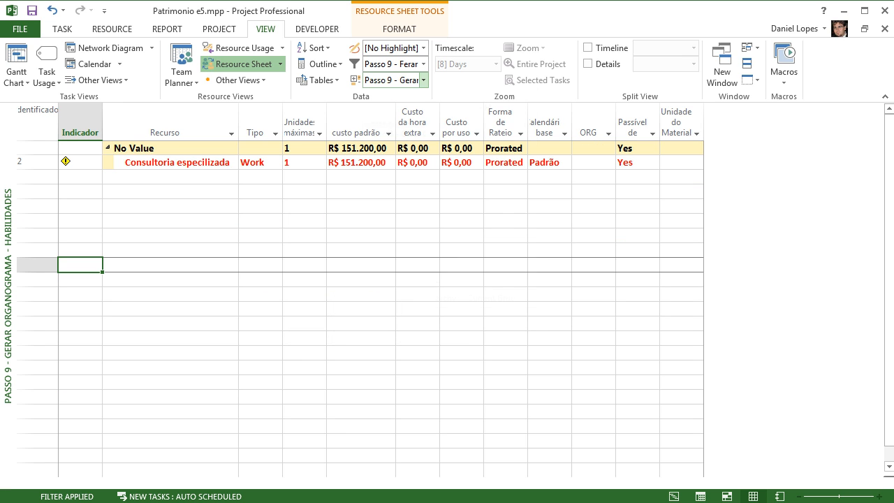
Step: Review the definition of the Passo 9 - Gerar Organograma - Habilidades group and close it without changes
{"action": "left_click", "coordinate": [424, 80]}
{"action": "left_click", "coordinate": [412, 297]}
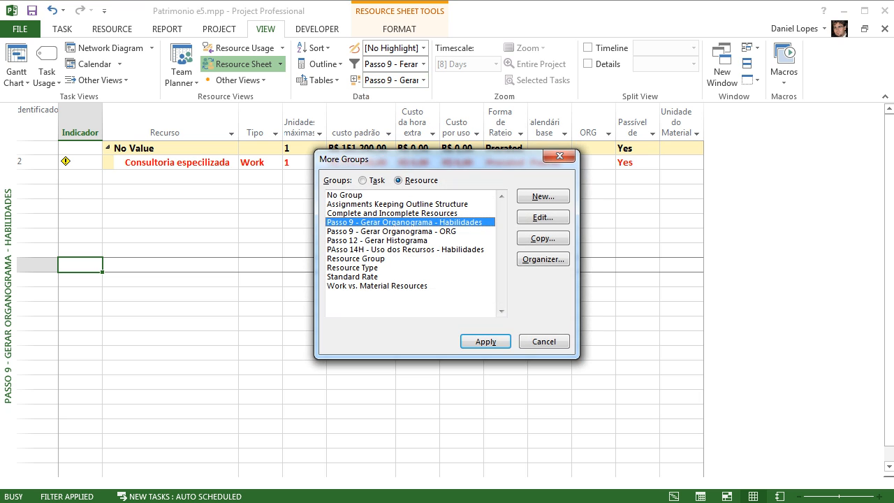
{"action": "left_click", "coordinate": [543, 218]}
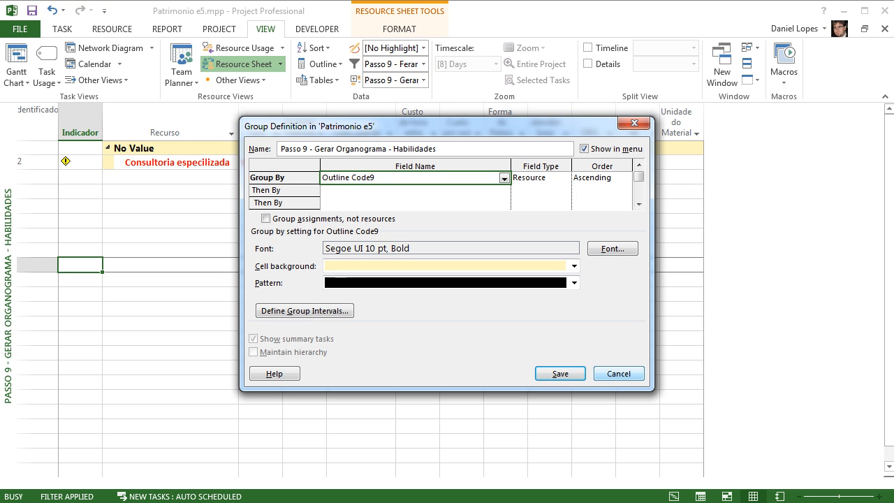
{"action": "left_click", "coordinate": [619, 373]}
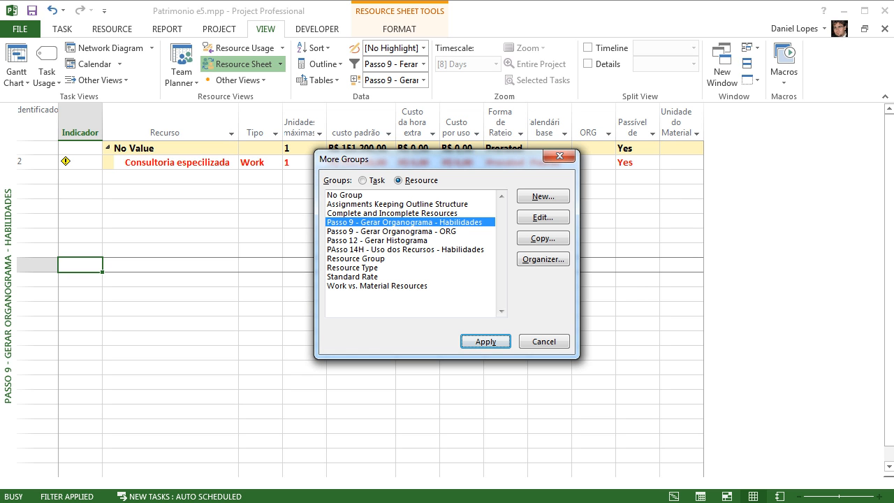
{"action": "left_click", "coordinate": [544, 342]}
Step: Review the field, test and value of the Passo 9 - Ferar Organograma - Habilidades filter, saving its definition without edits
{"action": "left_click", "coordinate": [423, 63]}
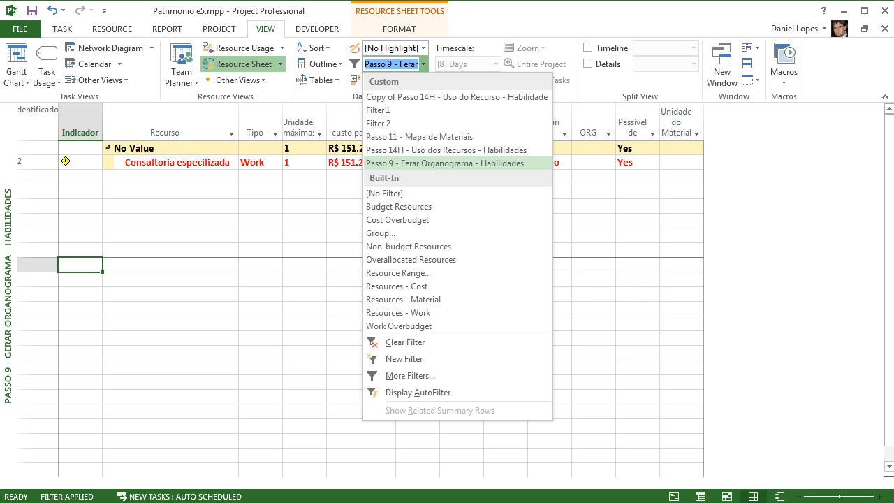
{"action": "left_click", "coordinate": [411, 375]}
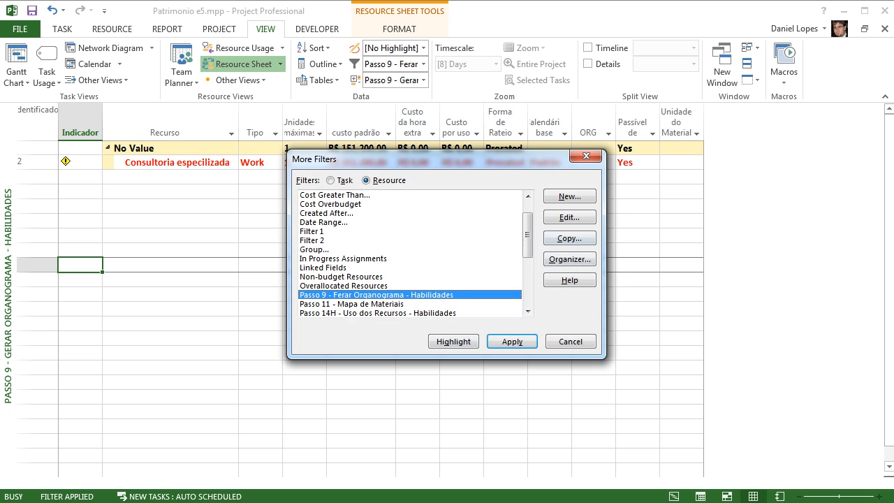
{"action": "left_click", "coordinate": [570, 217]}
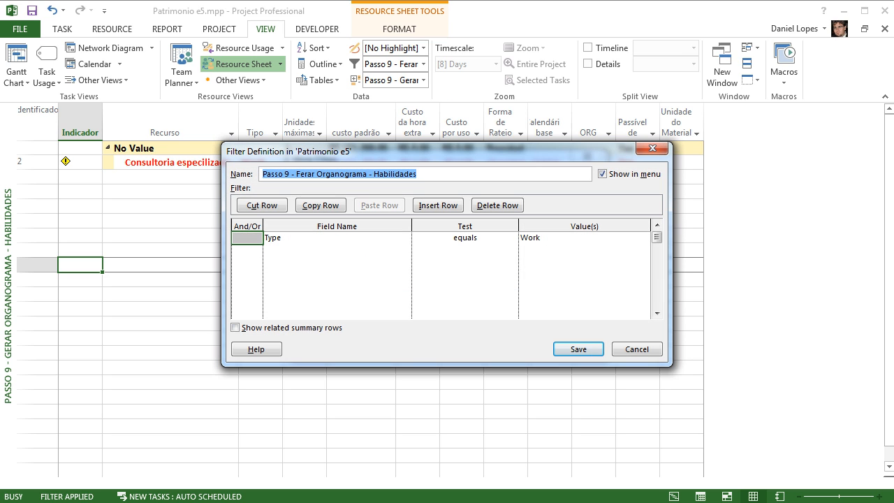
{"action": "left_click", "coordinate": [336, 238]}
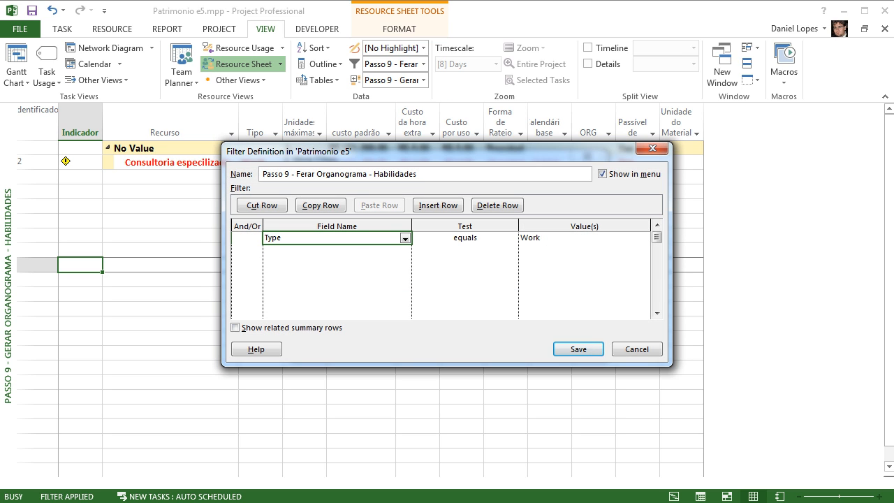
{"action": "left_click", "coordinate": [465, 238]}
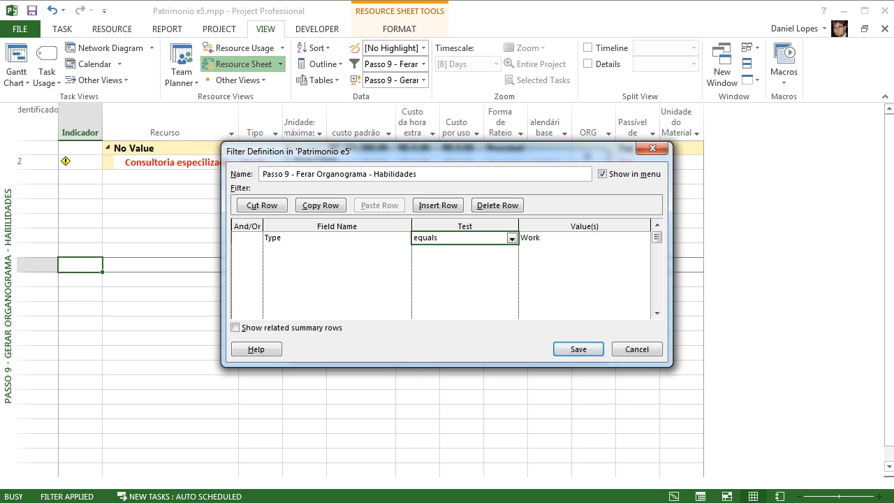
{"action": "left_click", "coordinate": [585, 239]}
{"action": "left_click", "coordinate": [337, 239]}
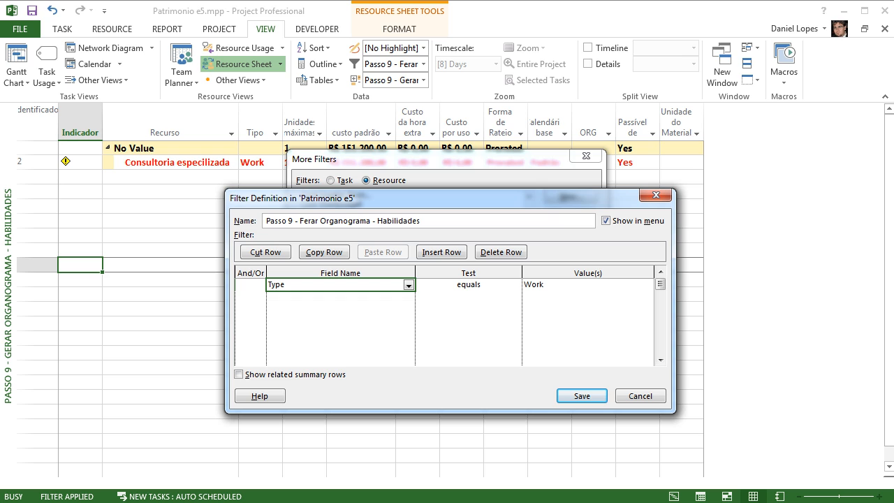
{"action": "left_click", "coordinate": [581, 395]}
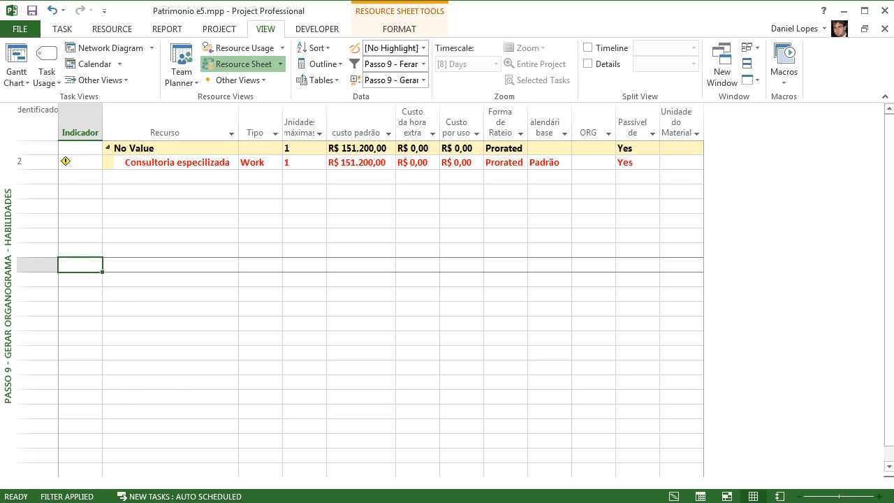
Step: Apply the Passo 9 - Gerar Organograma - ORG view from the full list of views
{"action": "right_click", "coordinate": [7, 308]}
{"action": "left_click", "coordinate": [281, 391]}
{"action": "left_click", "coordinate": [238, 79]}
{"action": "left_click", "coordinate": [241, 183]}
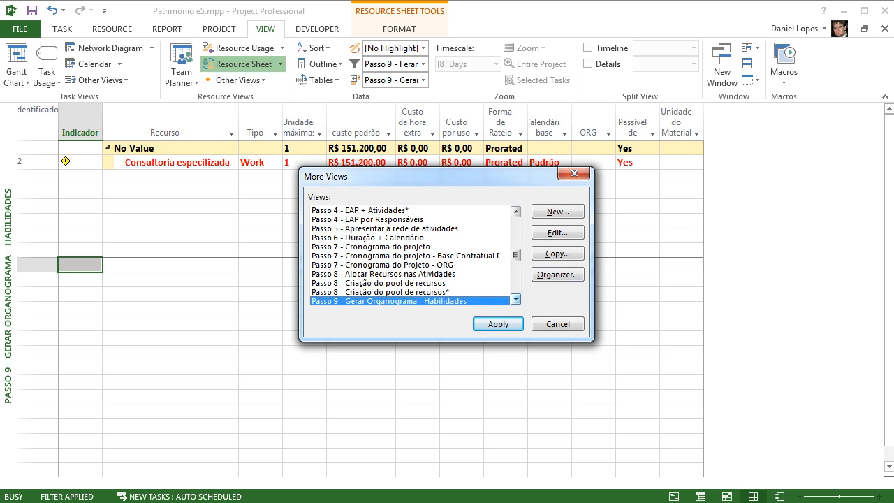
{"action": "left_click", "coordinate": [516, 300]}
{"action": "left_click", "coordinate": [516, 299]}
{"action": "double_click", "coordinate": [375, 292]}
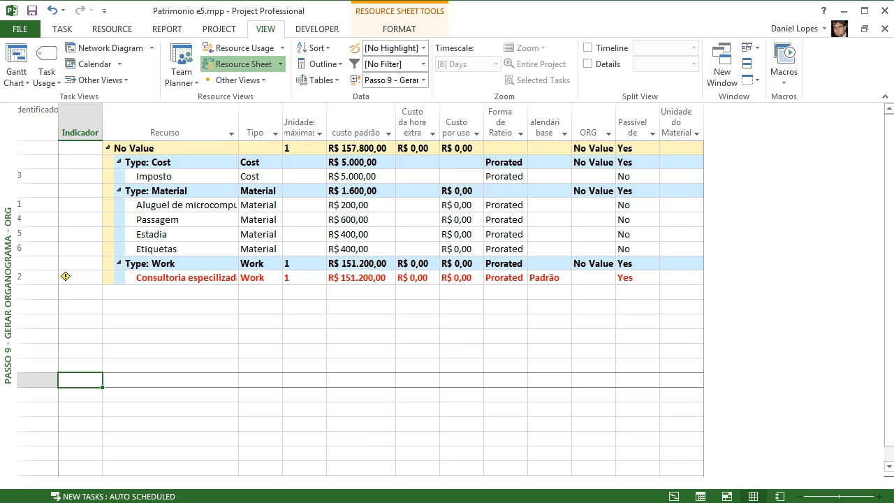
Step: Review the grouping fields of the Passo 9 - Gerar Organograma - ORG group definition and close it without changes
{"action": "left_click", "coordinate": [423, 79]}
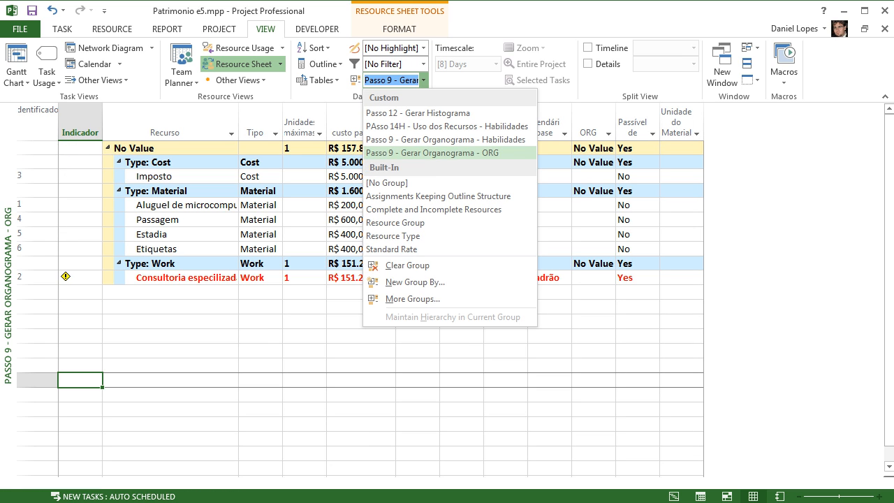
{"action": "left_click", "coordinate": [412, 298]}
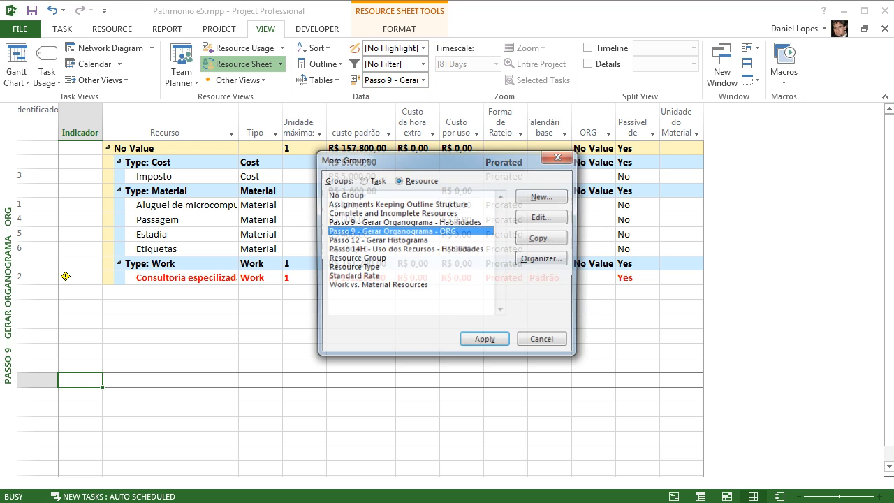
{"action": "left_click", "coordinate": [542, 217]}
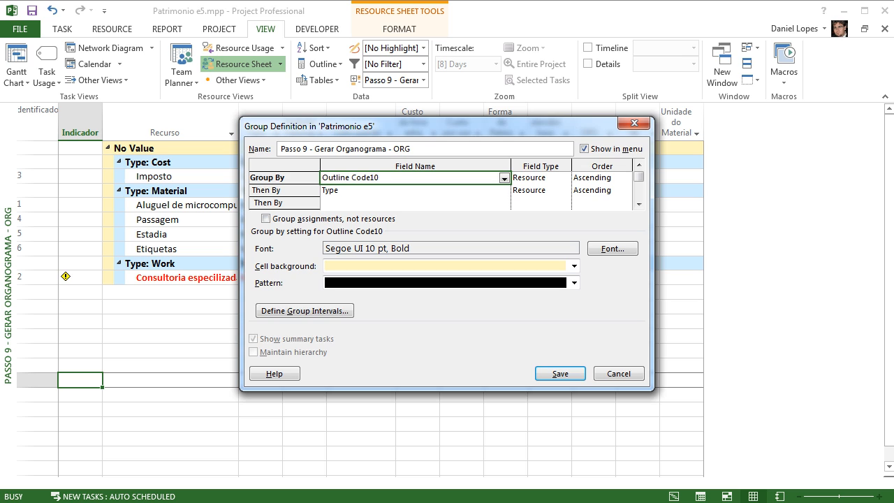
{"action": "left_click", "coordinate": [412, 189]}
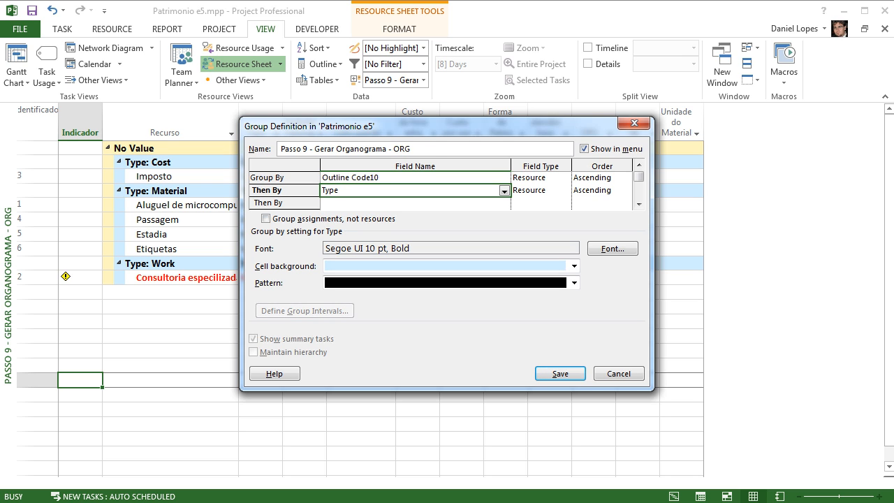
{"action": "left_click", "coordinate": [618, 374]}
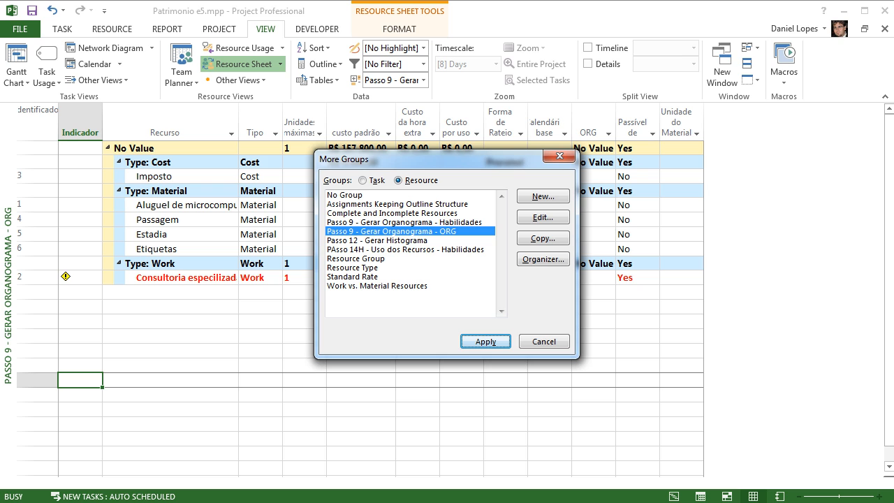
{"action": "left_click", "coordinate": [544, 341]}
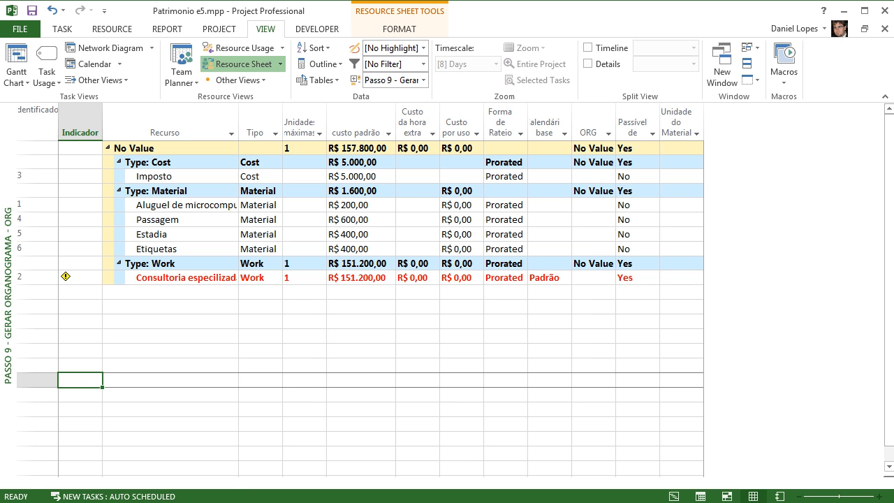
Step: Switch to the Passo 8 - Alocar Recursos nas Atividades view and inspect the resource names assigned to Monitoramento e controle
{"action": "left_click", "coordinate": [98, 80]}
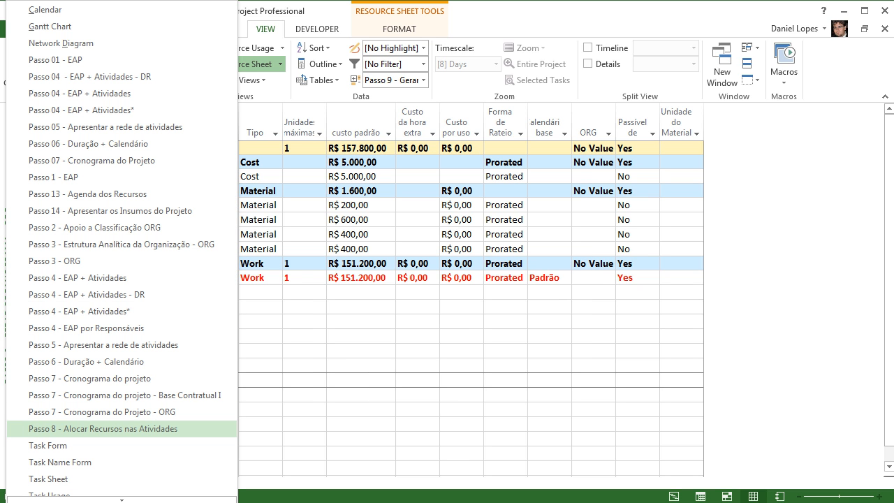
{"action": "left_click", "coordinate": [104, 428]}
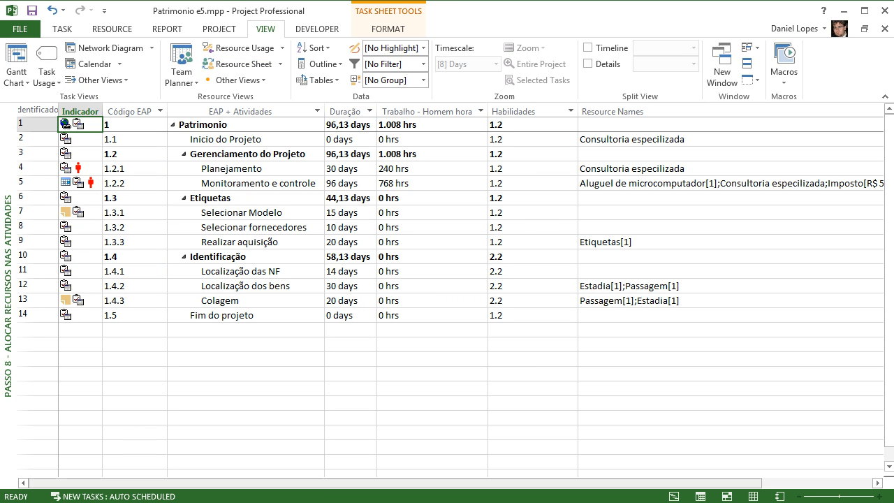
{"action": "left_click_drag", "start_coordinate": [394, 482], "coordinate": [505, 482]}
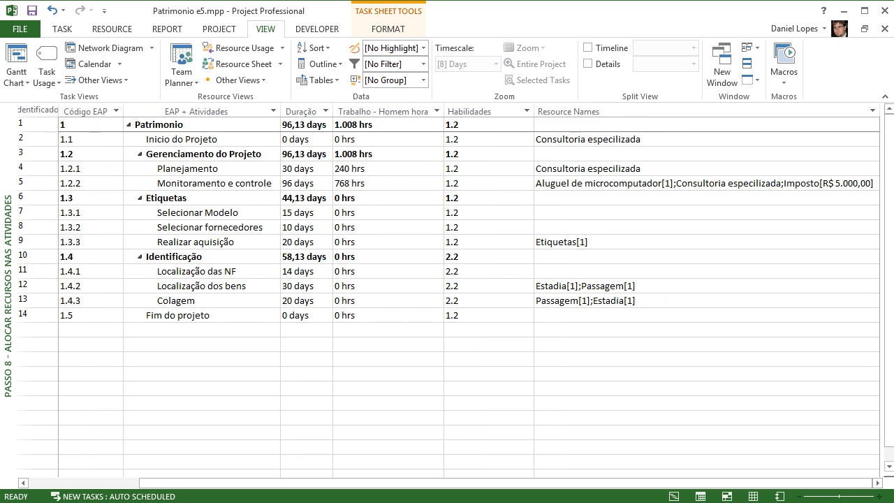
{"action": "left_click", "coordinate": [705, 183]}
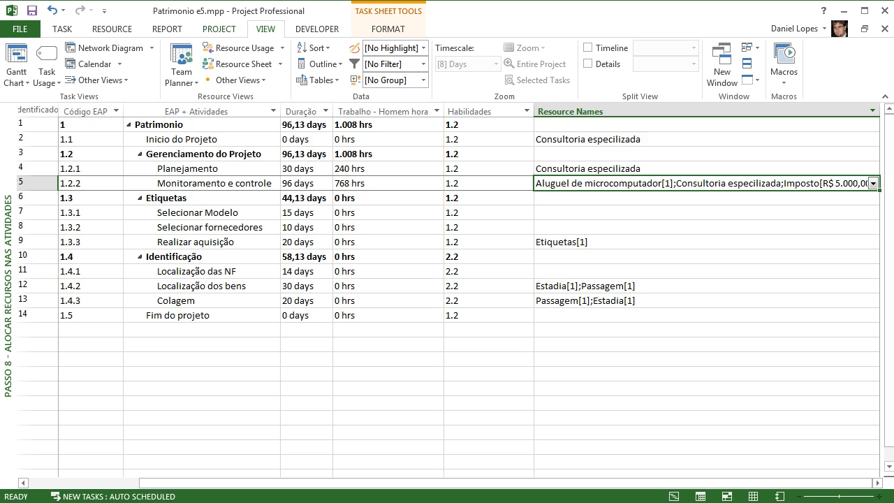
{"action": "key", "text": "Return"}
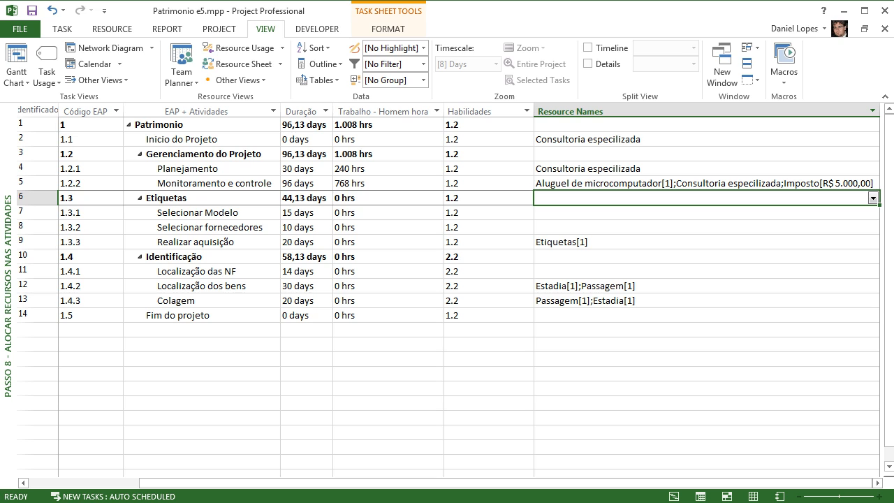
Step: Show the resources available in the Resource Names cell of the Selecionar fornecedores task, leaving none selected
{"action": "left_click", "coordinate": [703, 227]}
{"action": "left_click", "coordinate": [873, 227]}
{"action": "left_click", "coordinate": [593, 253]}
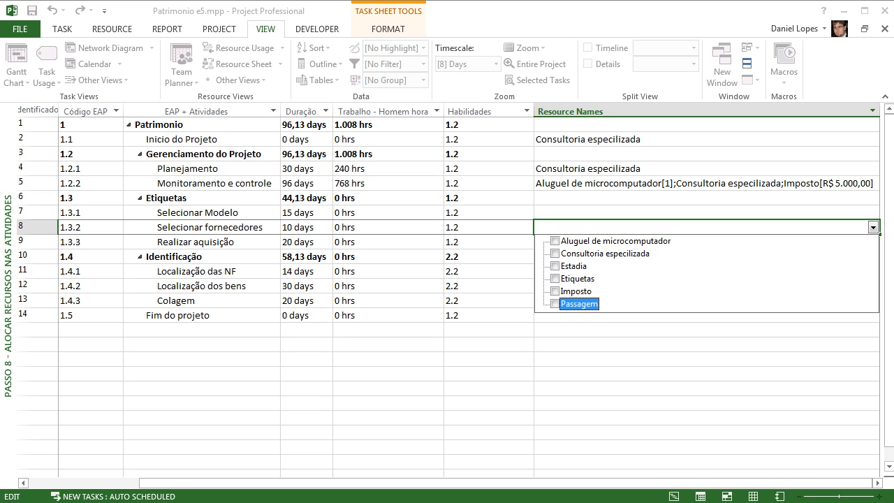
{"action": "left_click", "coordinate": [555, 253]}
{"action": "left_click", "coordinate": [555, 254]}
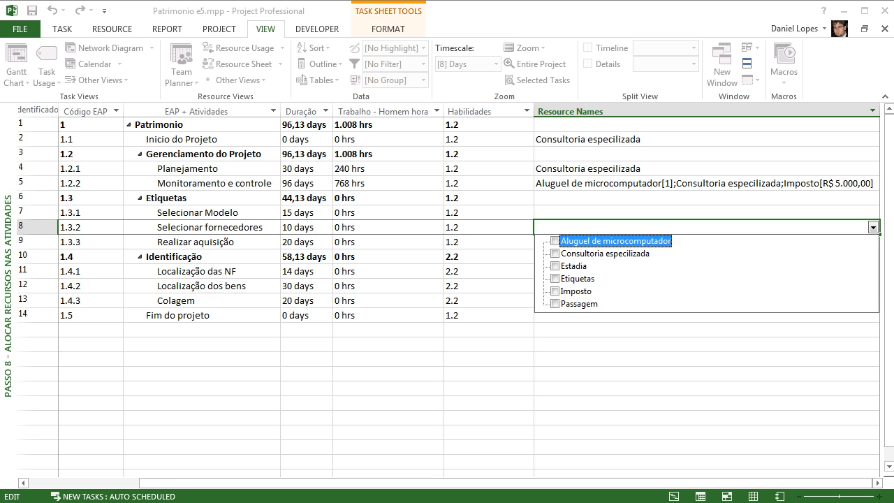
{"action": "left_click", "coordinate": [567, 227]}
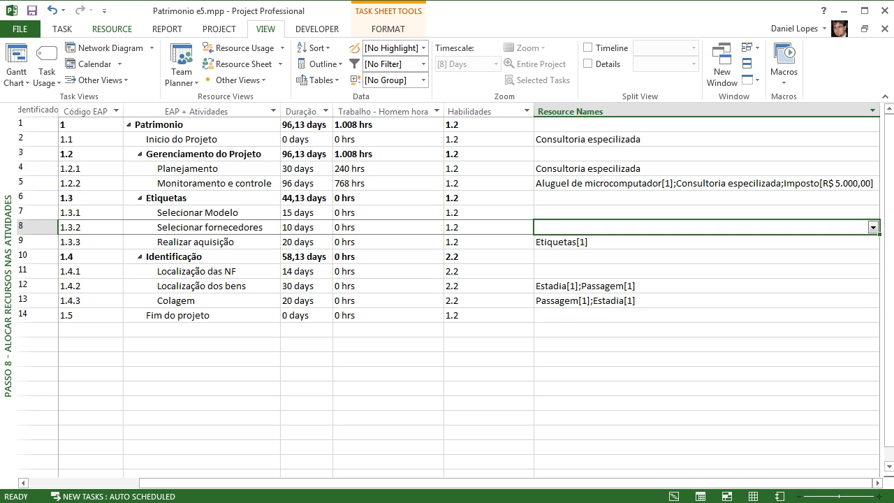
Step: Assign Consultoria especilizada to the Selecionar fornecedores task through Assign Resources and close the dialog
{"action": "left_click", "coordinate": [112, 29]}
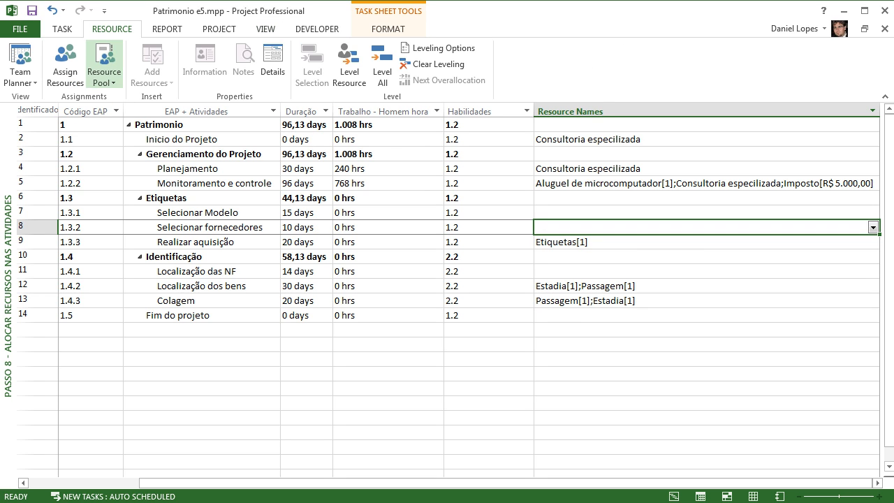
{"action": "left_click", "coordinate": [65, 67]}
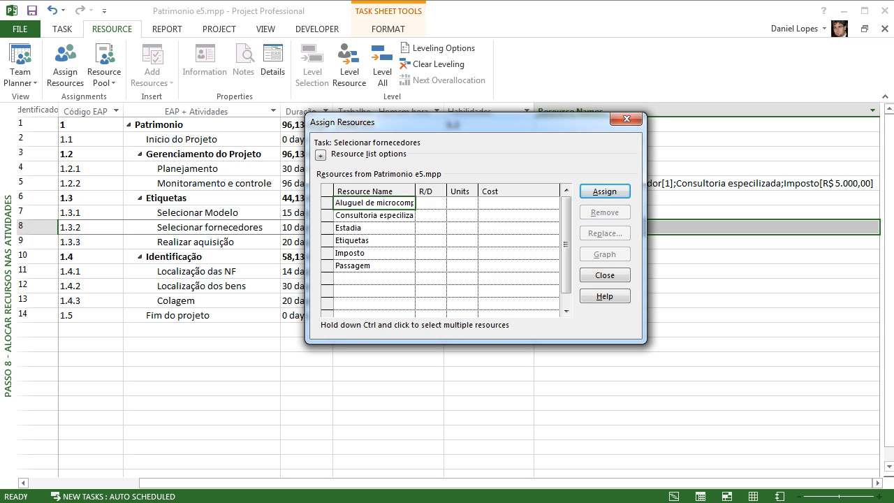
{"action": "left_click", "coordinate": [374, 215]}
{"action": "left_click", "coordinate": [605, 191]}
{"action": "left_click", "coordinate": [626, 118]}
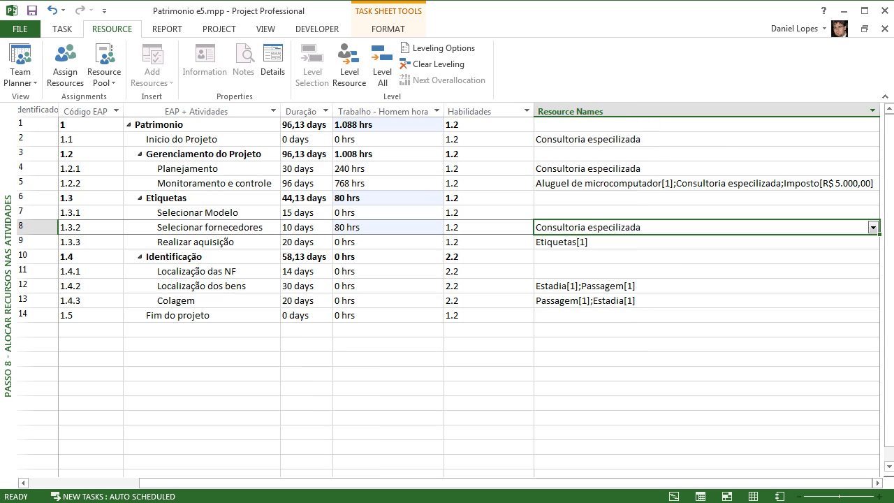
Step: Remove the Consultoria especilizada assignment from the Selecionar fornecedores task
{"action": "key", "text": "Up"}
{"action": "key", "text": "Down"}
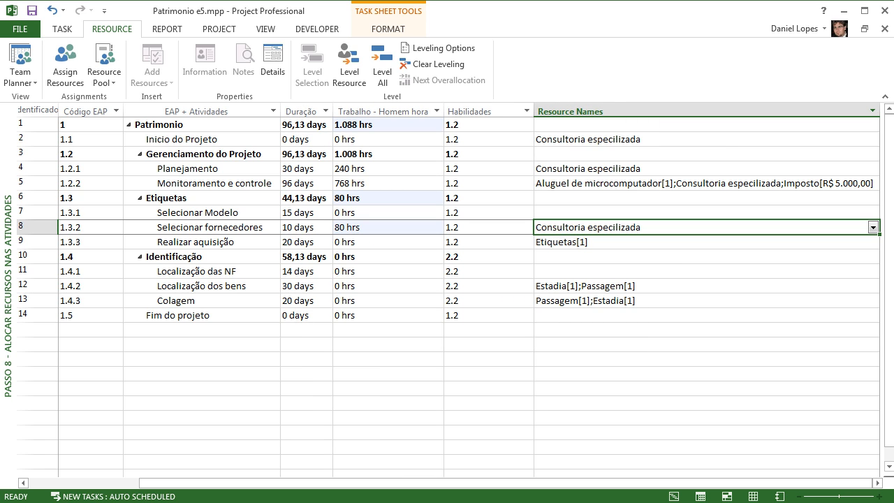
{"action": "key", "text": "Delete"}
{"action": "left_click", "coordinate": [704, 271]}
{"action": "left_click", "coordinate": [703, 227]}
Step: Review the resource choices, predecessors and advanced settings in the Selecionar fornecedores task information, closing it without changes
{"action": "double_click", "coordinate": [210, 227]}
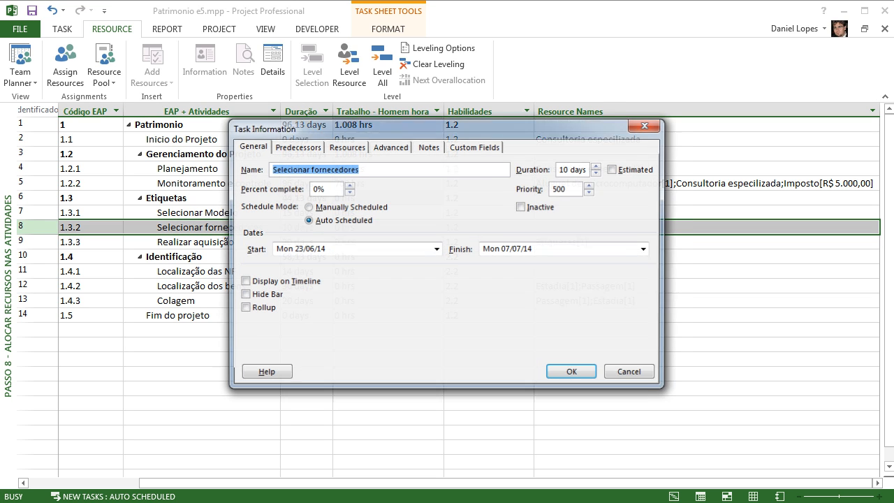
{"action": "left_click", "coordinate": [347, 147]}
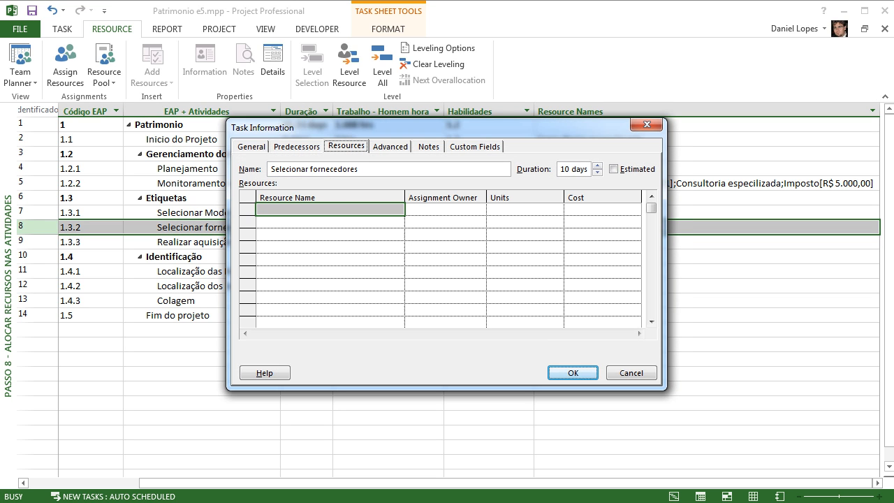
{"action": "left_click", "coordinate": [328, 235]}
{"action": "left_click", "coordinate": [328, 210]}
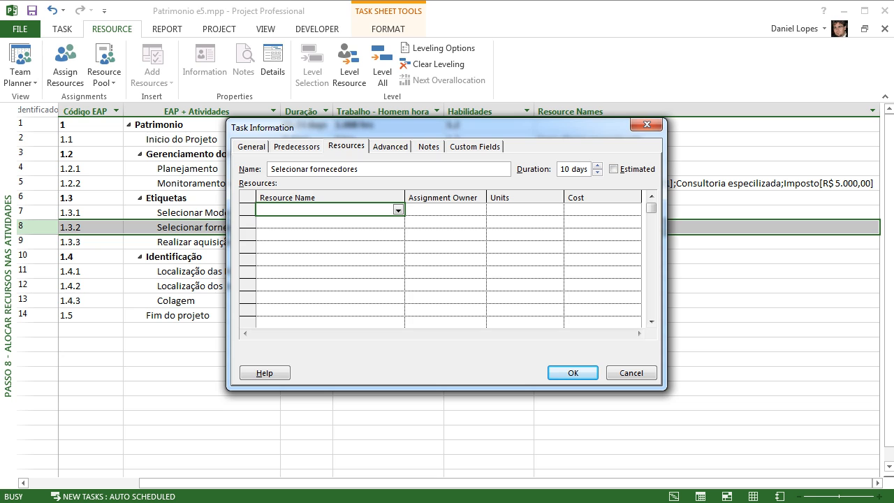
{"action": "left_click", "coordinate": [398, 210]}
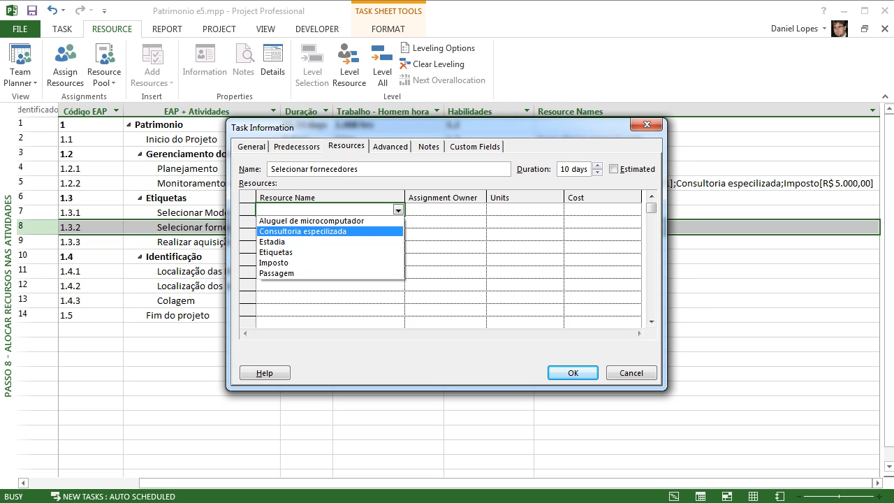
{"action": "left_click", "coordinate": [277, 253]}
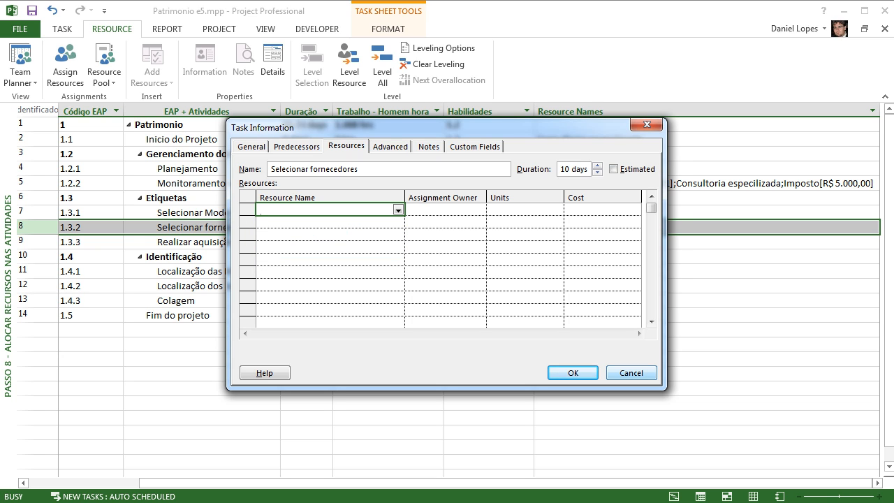
{"action": "left_click", "coordinate": [297, 146]}
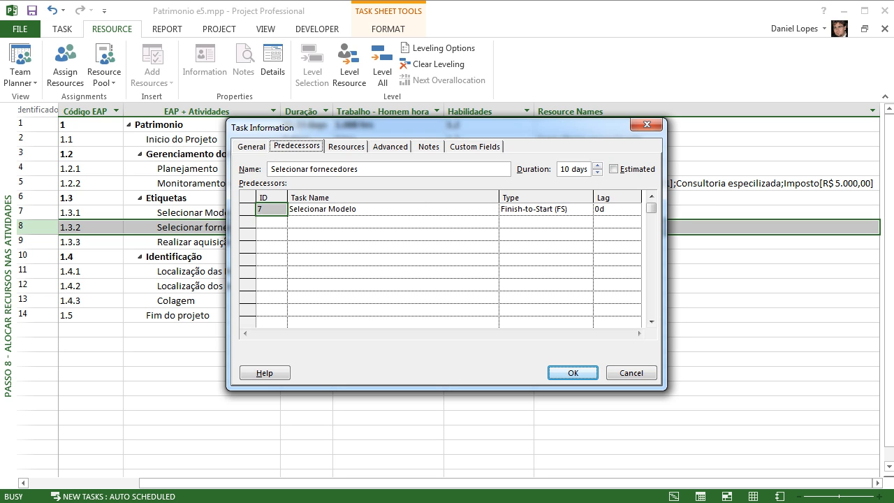
{"action": "left_click", "coordinate": [390, 146]}
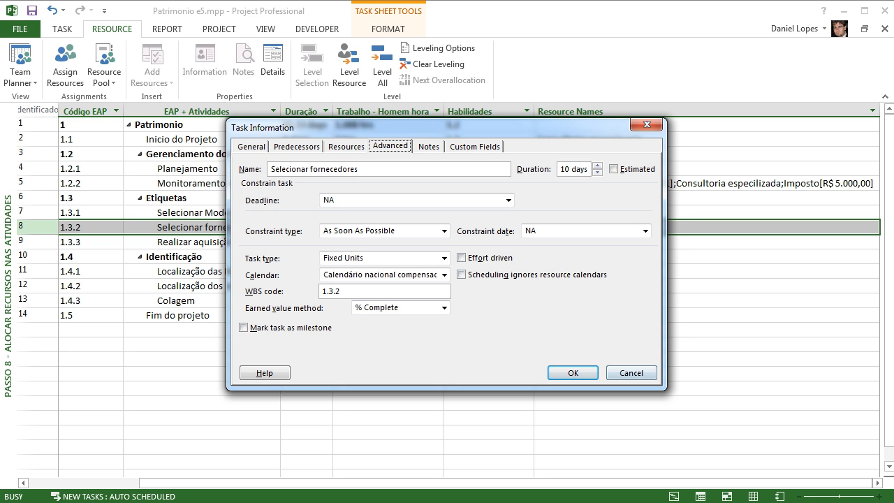
{"action": "left_click", "coordinate": [632, 373]}
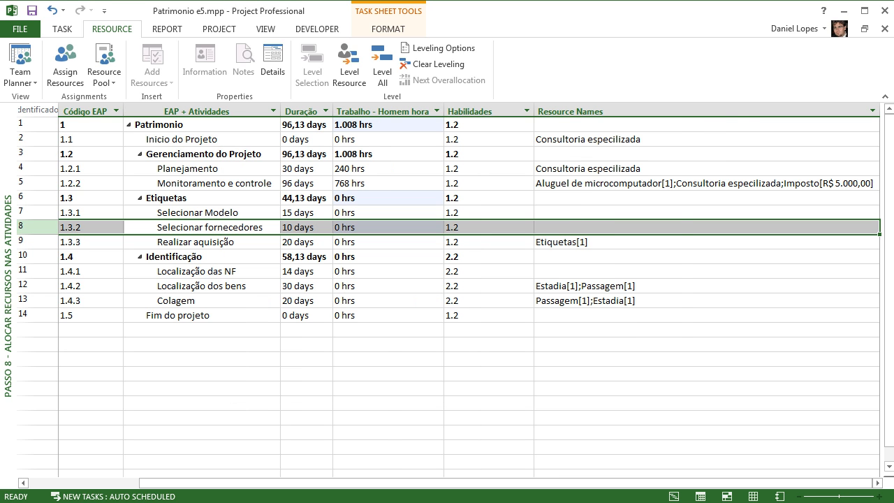
Step: In Assign Resources for Monitoramento e controle, set the units of Aluguel de microcomputador to 1/mo and check its cost
{"action": "left_click", "coordinate": [649, 183]}
{"action": "left_click", "coordinate": [66, 67]}
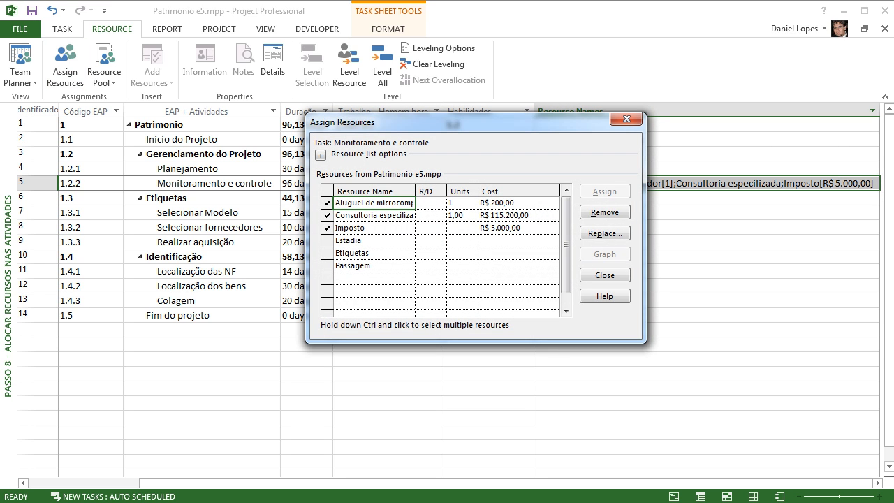
{"action": "left_click", "coordinate": [458, 203]}
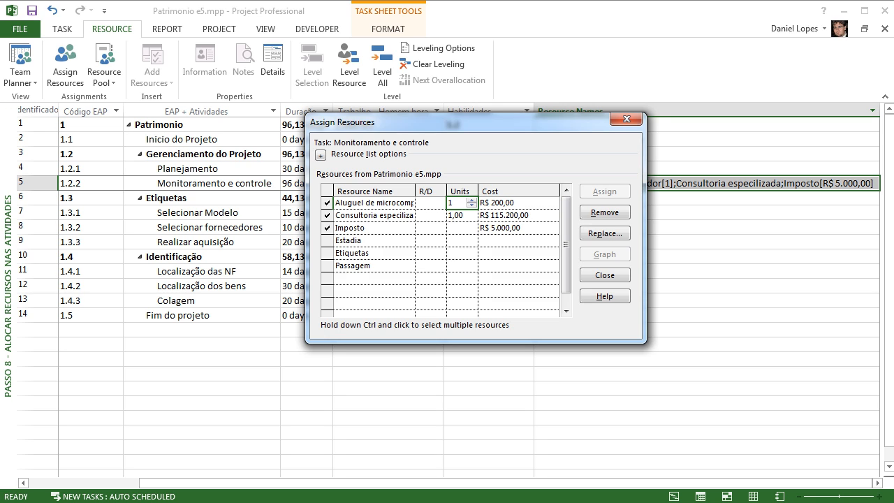
{"action": "type", "text": "/mo"}
{"action": "key", "text": "Return"}
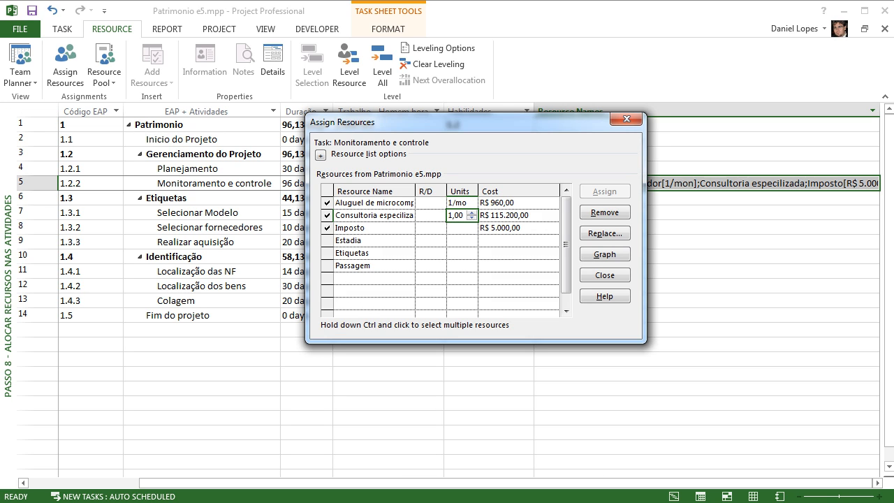
{"action": "left_click", "coordinate": [519, 203]}
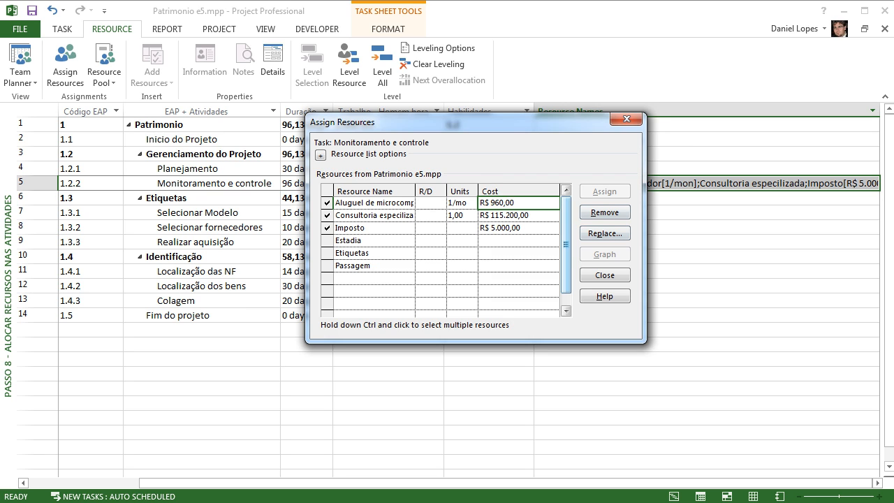
Step: Start entering 1/d as the units of Consultoria especilizada, discard that entry and set the units to 1
{"action": "left_click", "coordinate": [456, 215]}
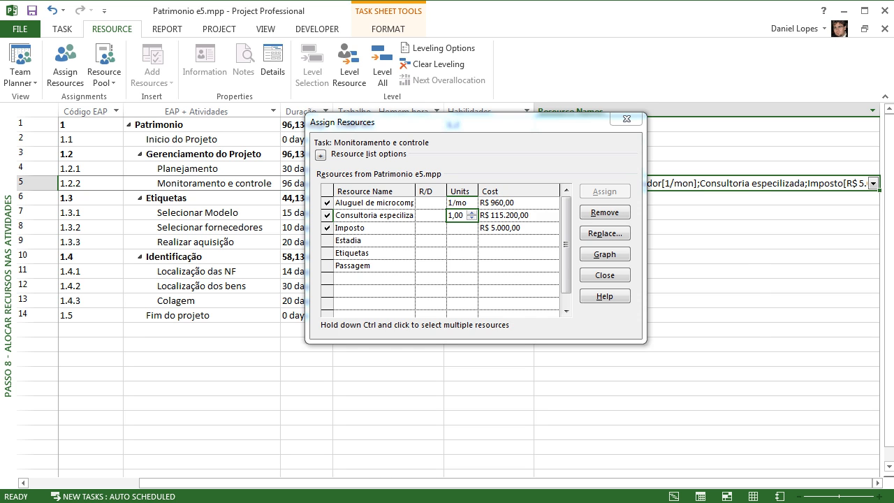
{"action": "key", "text": "Delete"}
{"action": "key", "text": "Return"}
{"action": "type", "text": "1/d"}
{"action": "key", "text": "BackSpace"}
{"action": "key", "text": "BackSpace"}
{"action": "key", "text": "BackSpace"}
{"action": "type", "text": "1"}
{"action": "key", "text": "Return"}
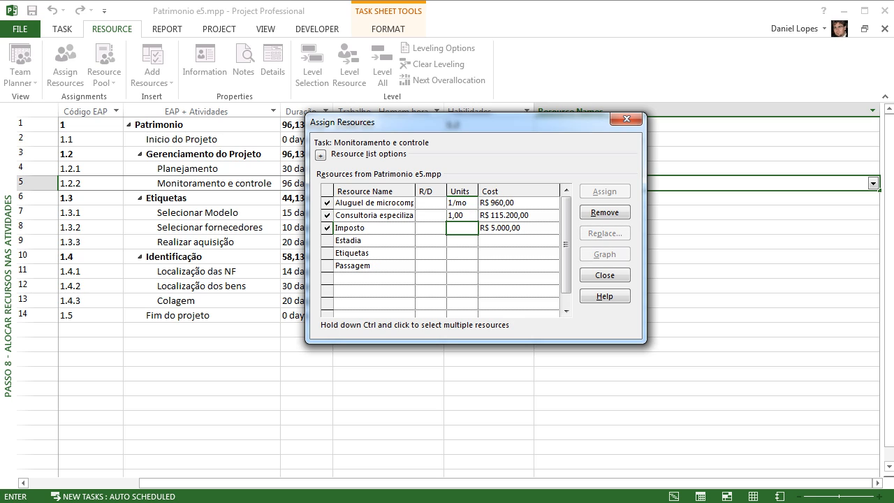
Step: Try to set the units of Consultoria especilizada to 1/d in the Monitoramento e controle resource assignments
{"action": "left_click", "coordinate": [458, 203]}
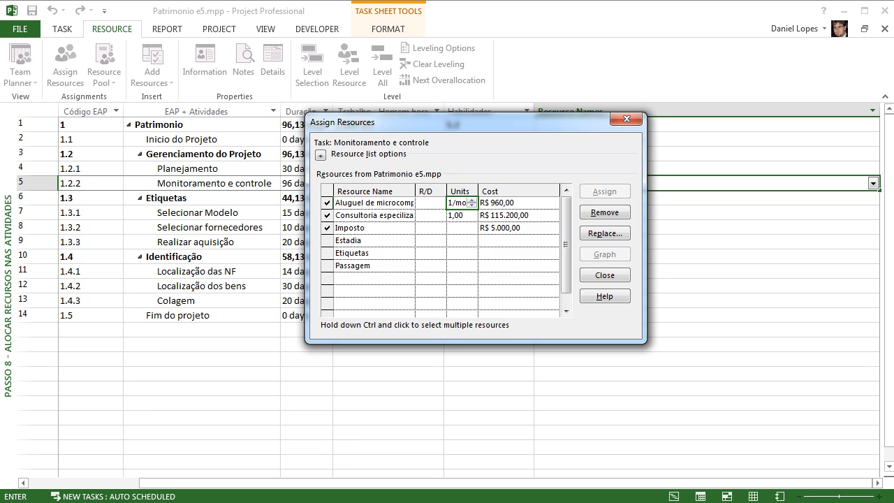
{"action": "left_click", "coordinate": [374, 216]}
{"action": "left_click", "coordinate": [458, 216]}
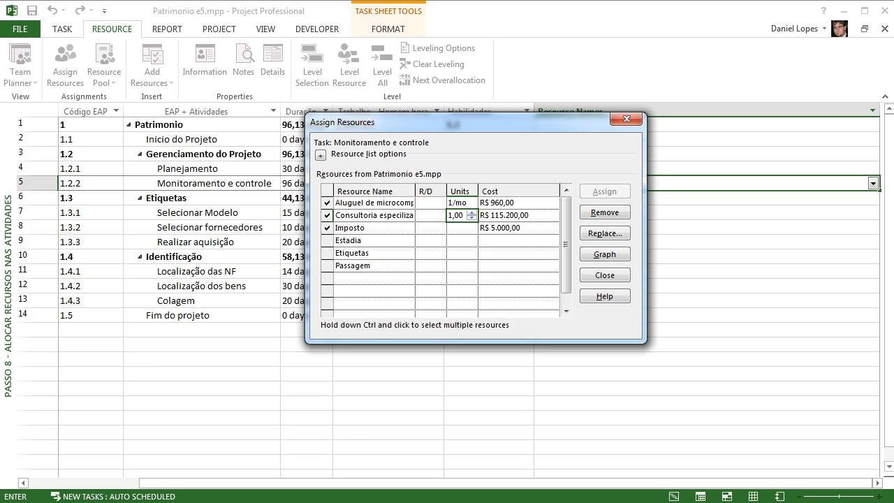
{"action": "type", "text": "1/d"}
{"action": "key", "text": "Return"}
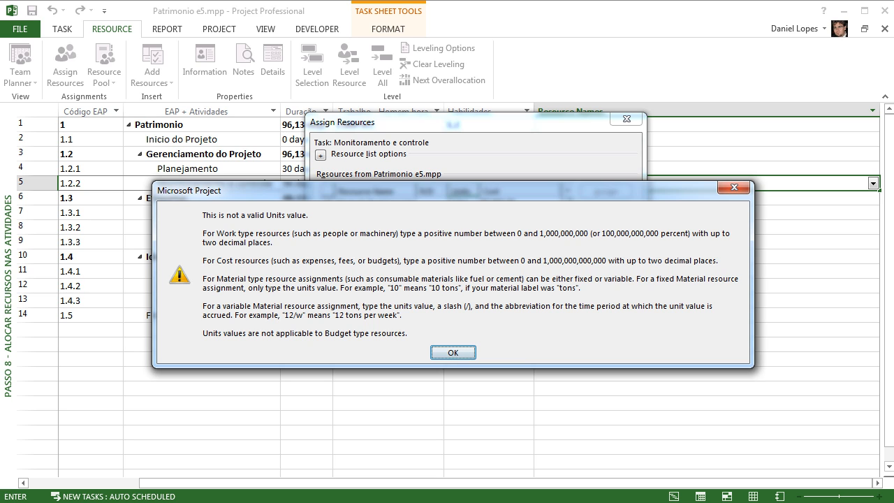
{"action": "key", "text": "Return"}
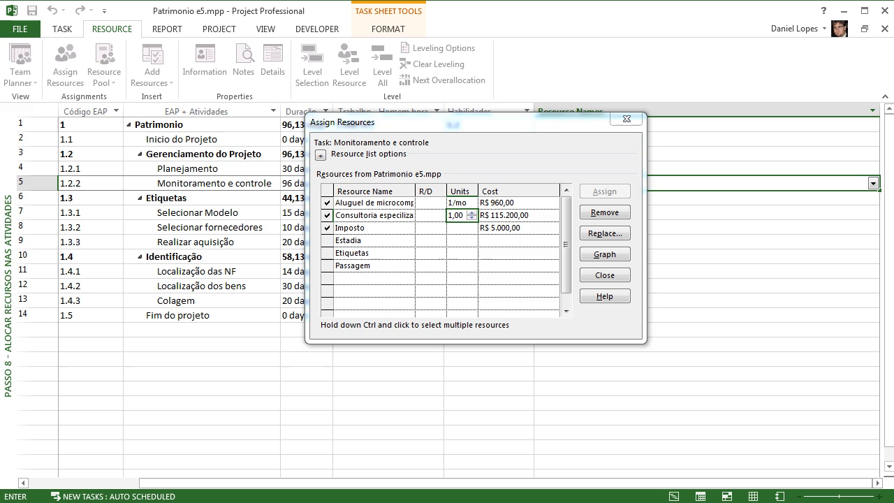
{"action": "key", "text": "Return"}
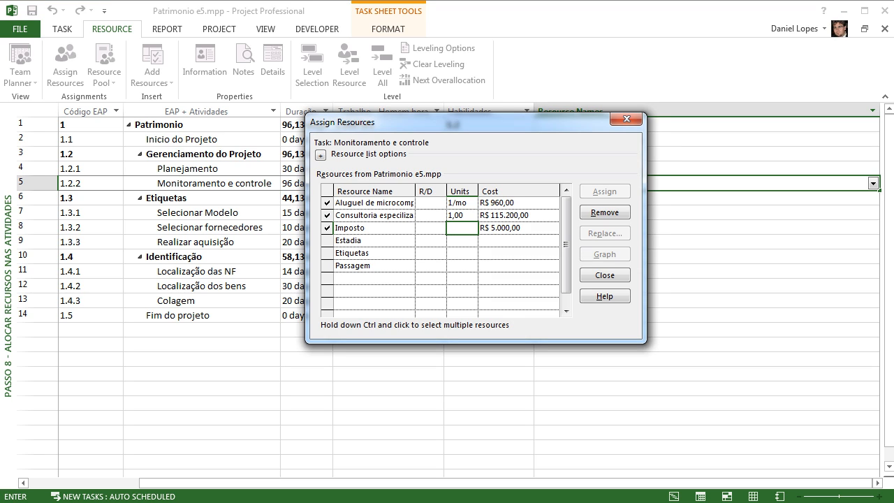
{"action": "left_click", "coordinate": [457, 215]}
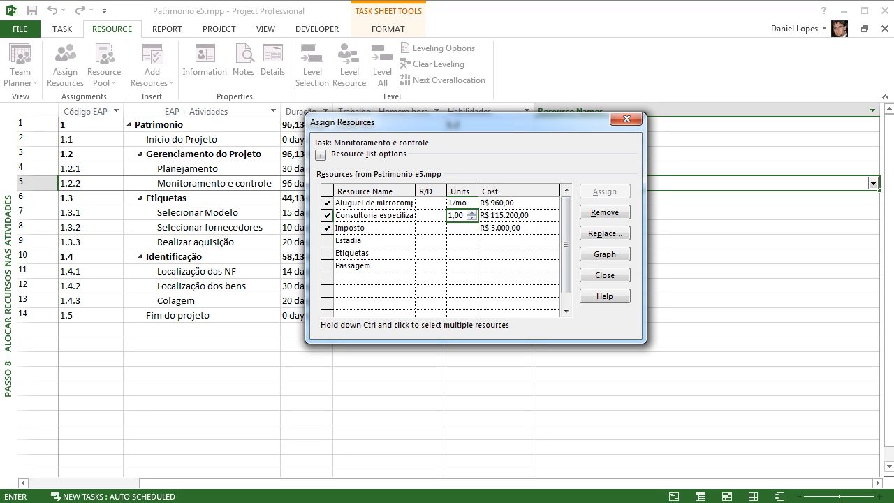
Step: Open the project's resource pool file as read-only, fit the Custo padrão column to its contents and enlarge the resource sheet area
{"action": "left_click", "coordinate": [626, 119]}
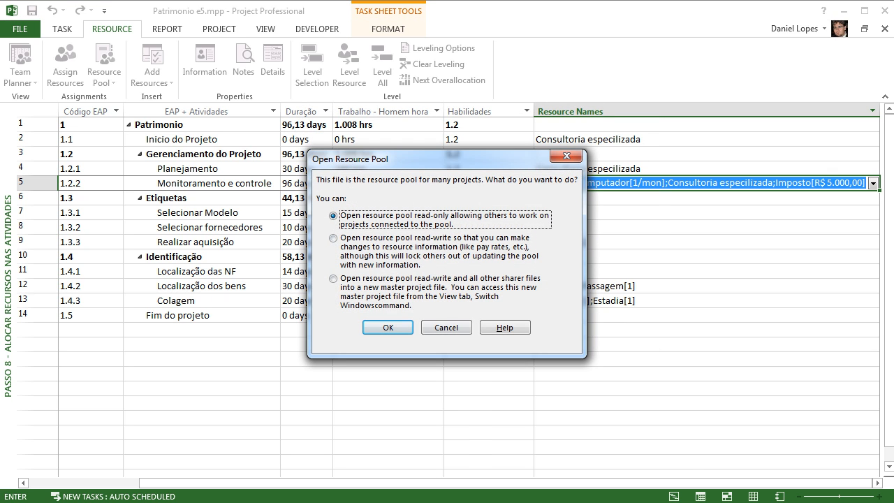
{"action": "left_click", "coordinate": [387, 327]}
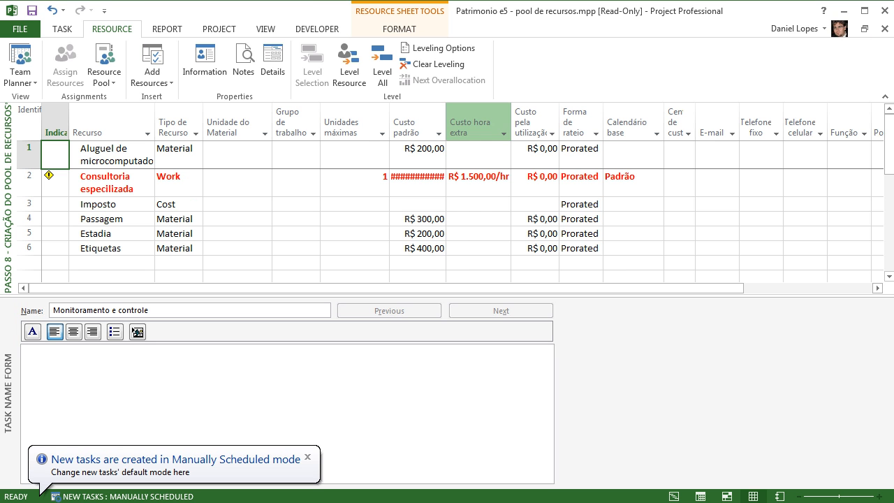
{"action": "double_click", "coordinate": [445, 126]}
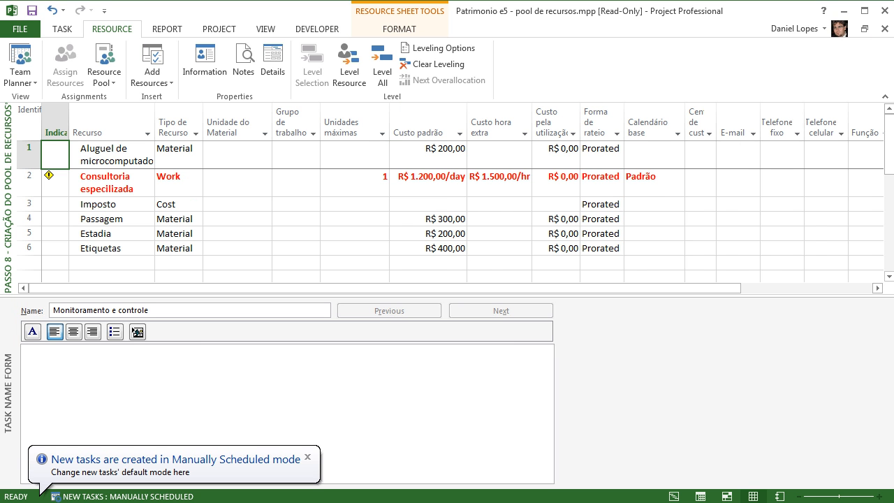
{"action": "left_click_drag", "start_coordinate": [446, 295], "coordinate": [447, 338]}
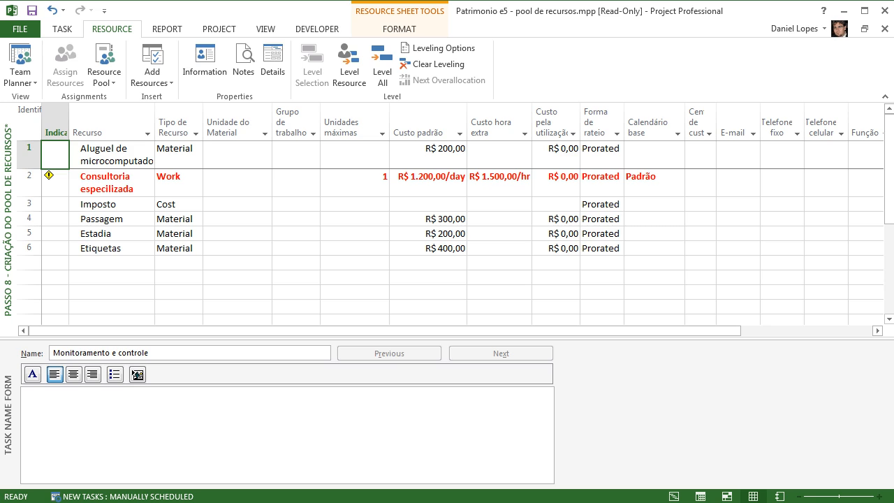
Step: Change the Tipo de Recurso of Consultoria especilizada to Material in the resource pool
{"action": "left_click", "coordinate": [173, 182]}
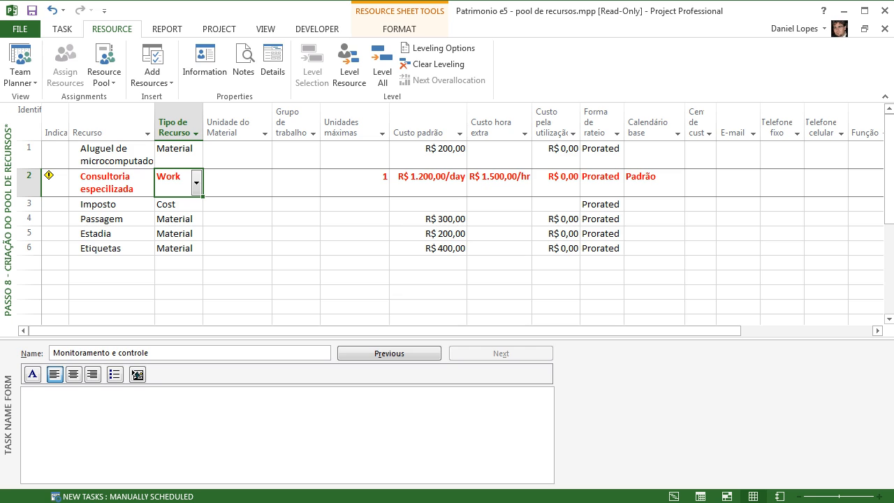
{"action": "left_click", "coordinate": [196, 183]}
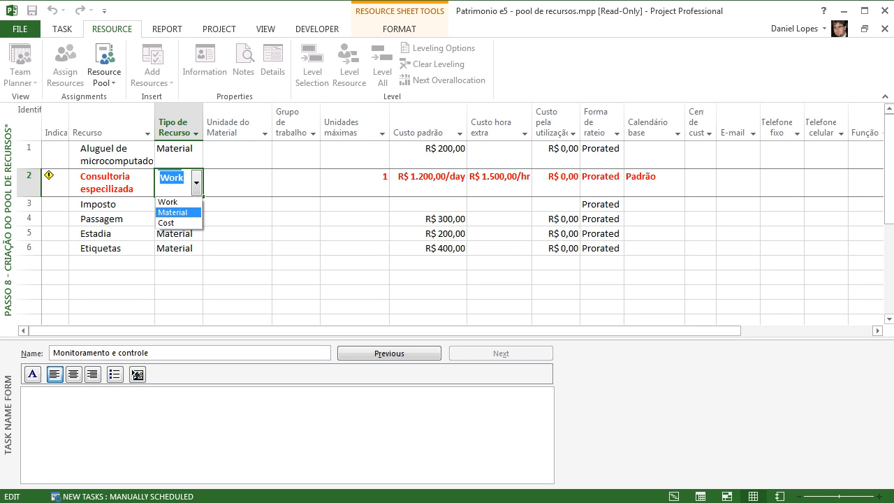
{"action": "key", "text": "Return"}
{"action": "key", "text": "Escape"}
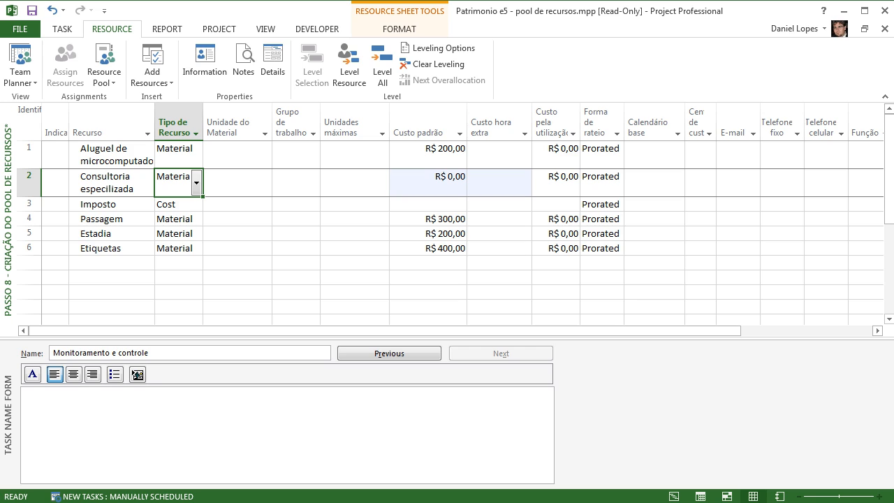
Step: Set the Custo padrão of Consultoria especilizada to 1200
{"action": "left_click", "coordinate": [427, 183]}
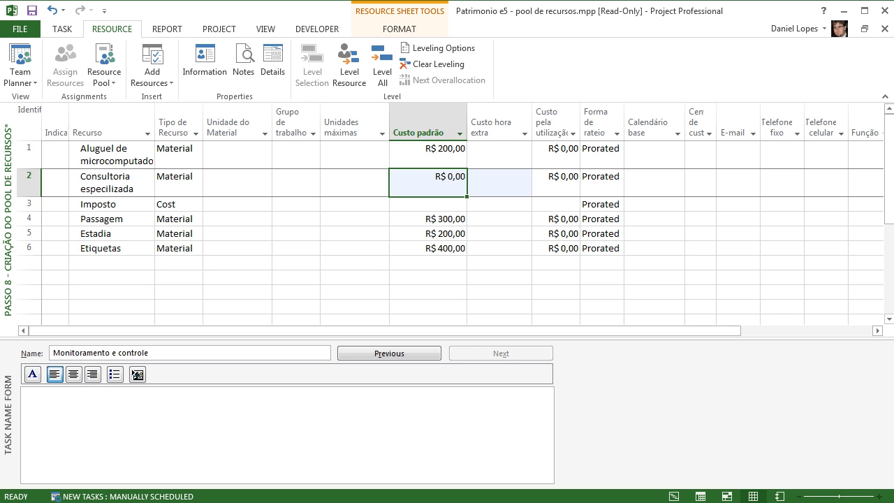
{"action": "type", "text": "12"}
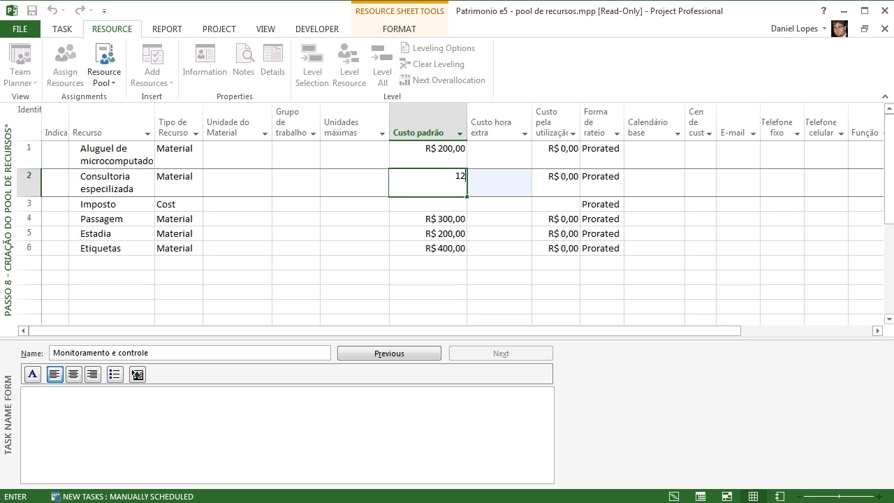
{"action": "type", "text": "00"}
{"action": "key", "text": "Tab"}
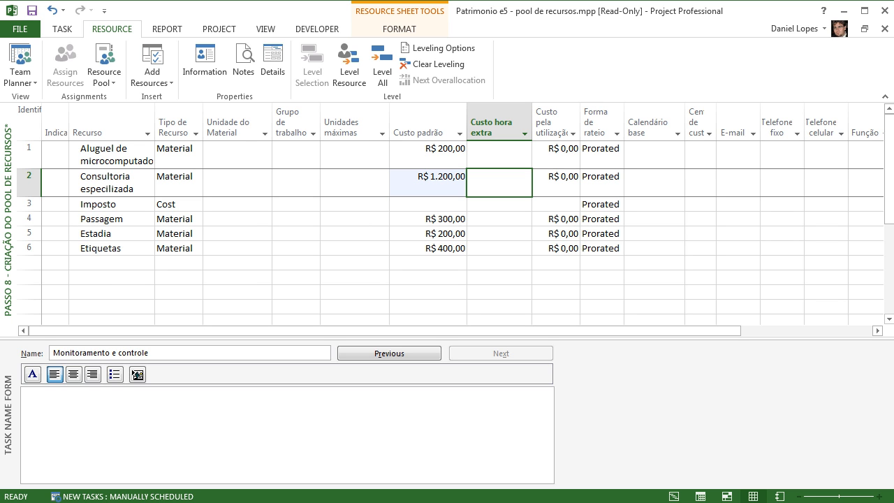
Step: Examine the standard, overtime and per-use rates in default cost rate table A of the Consultoria especilizada resource information
{"action": "double_click", "coordinate": [500, 183]}
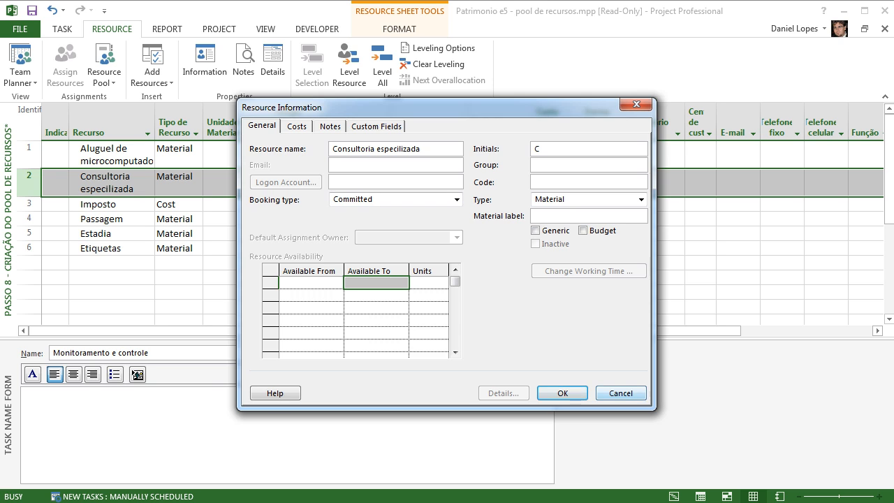
{"action": "key", "text": "Escape"}
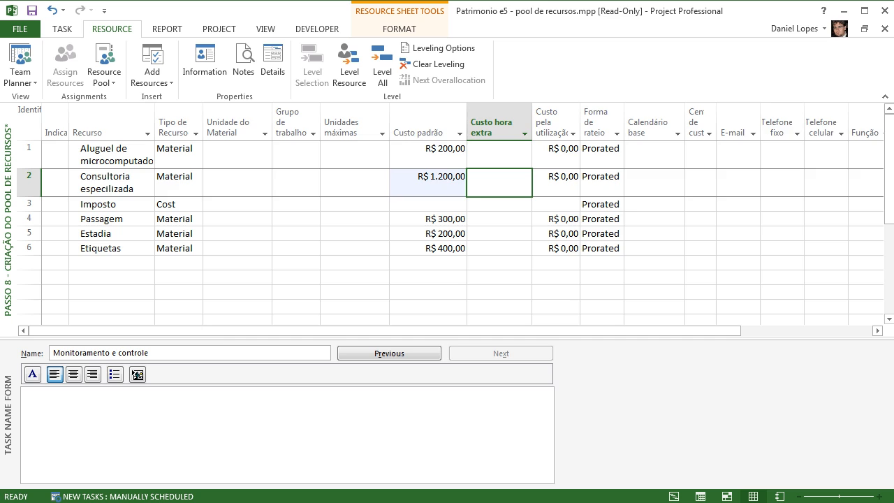
{"action": "double_click", "coordinate": [499, 183]}
{"action": "left_click", "coordinate": [297, 126]}
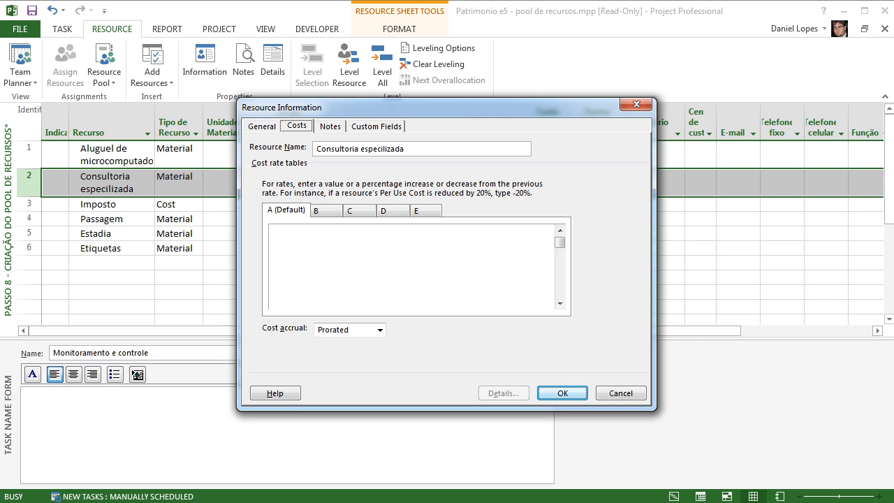
{"action": "left_click", "coordinate": [449, 244]}
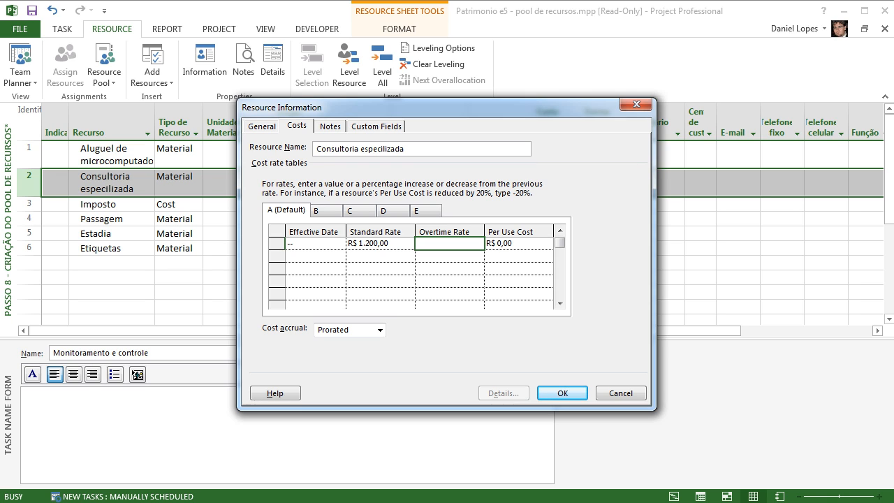
{"action": "left_click", "coordinate": [519, 243]}
{"action": "left_click", "coordinate": [449, 244]}
{"action": "left_click", "coordinate": [381, 256]}
{"action": "type", "text": "2"}
{"action": "key", "text": "BackSpace"}
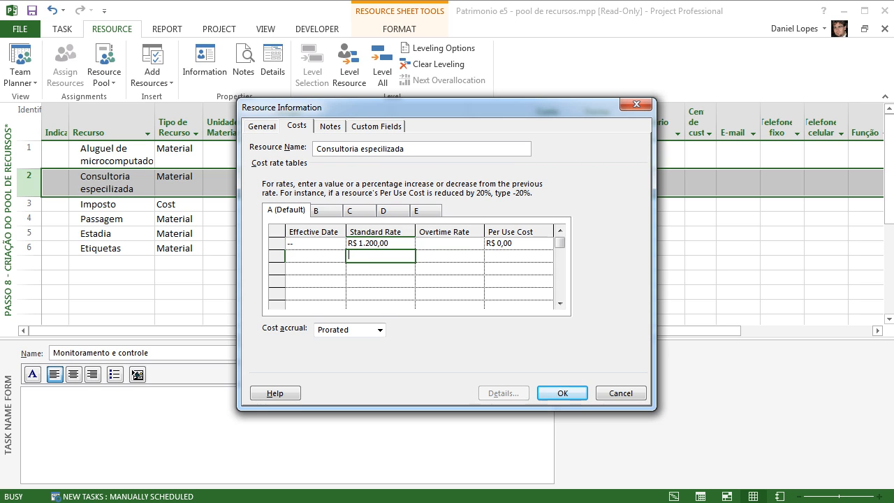
{"action": "left_click", "coordinate": [449, 243]}
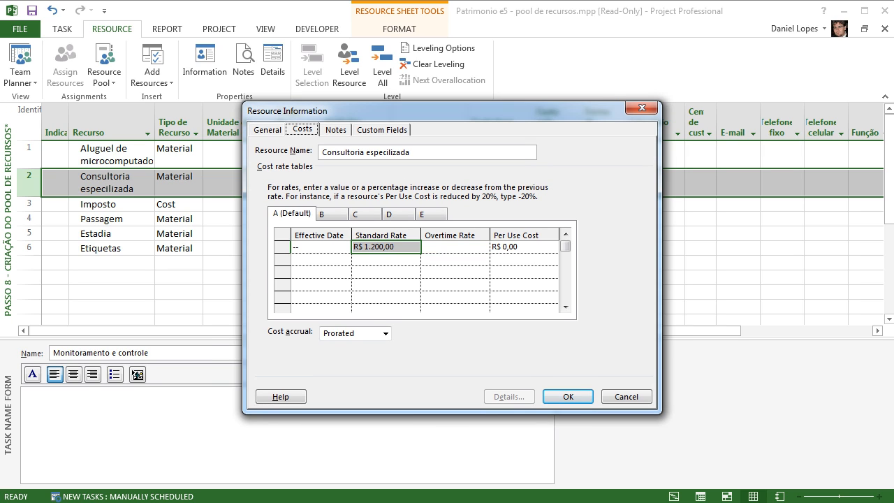
{"action": "left_click", "coordinate": [455, 246]}
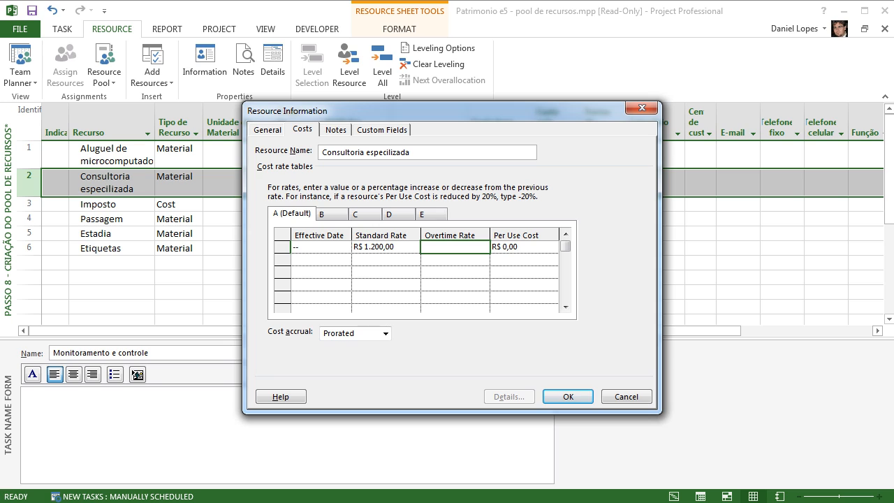
{"action": "left_click", "coordinate": [385, 247]}
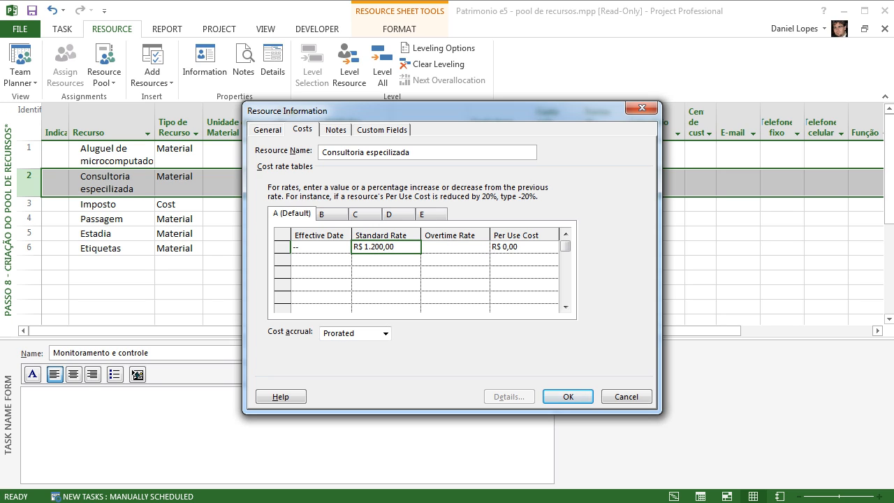
{"action": "left_click", "coordinate": [455, 247]}
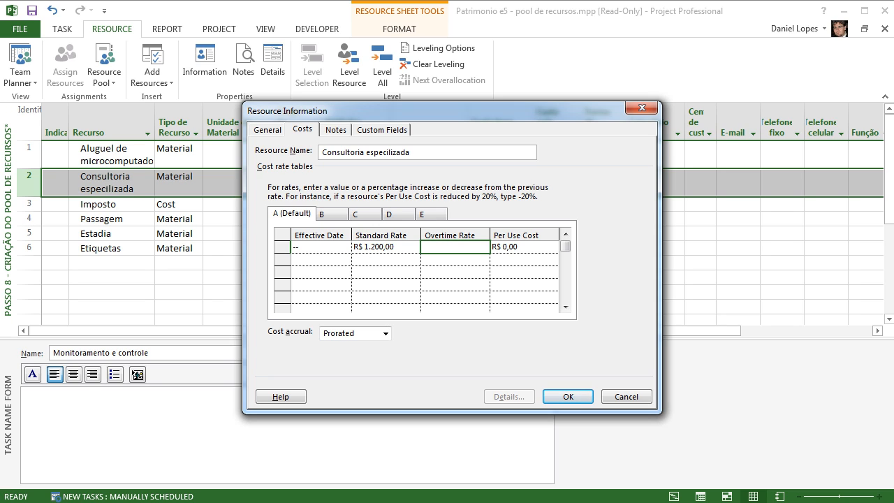
{"action": "left_click", "coordinate": [385, 246]}
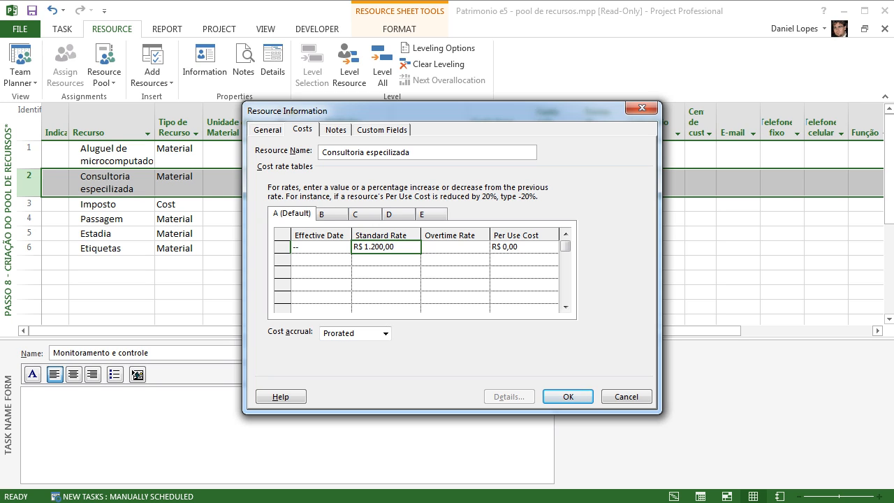
{"action": "left_click", "coordinate": [524, 246]}
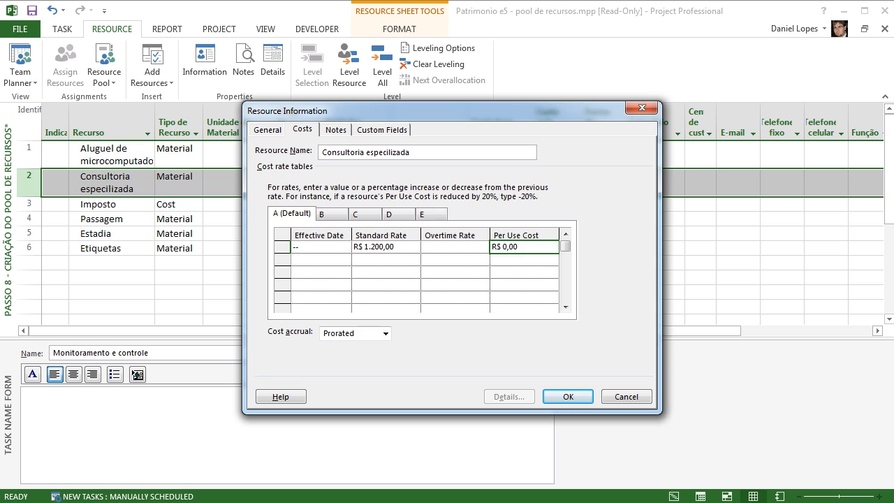
Step: Browse cost rate tables B, C, D and E of Consultoria especilizada and return to default table A
{"action": "left_click", "coordinate": [332, 213]}
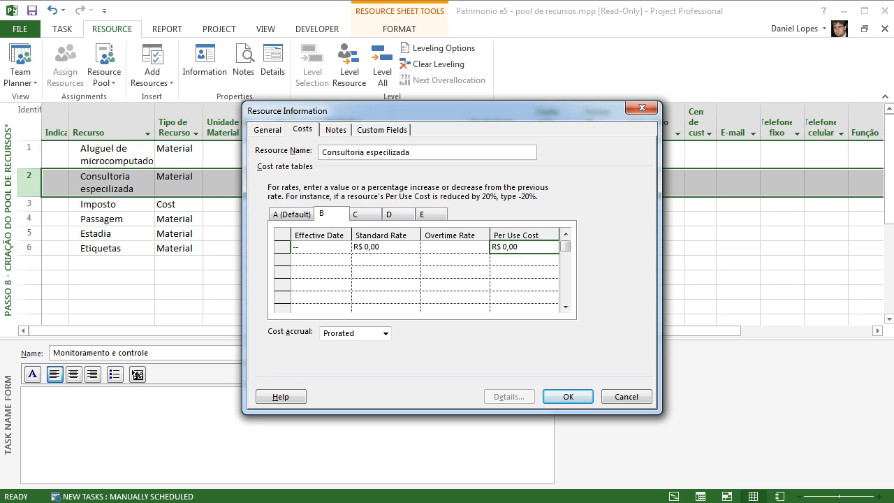
{"action": "left_click", "coordinate": [365, 213]}
{"action": "left_click", "coordinate": [398, 213]}
{"action": "left_click", "coordinate": [432, 214]}
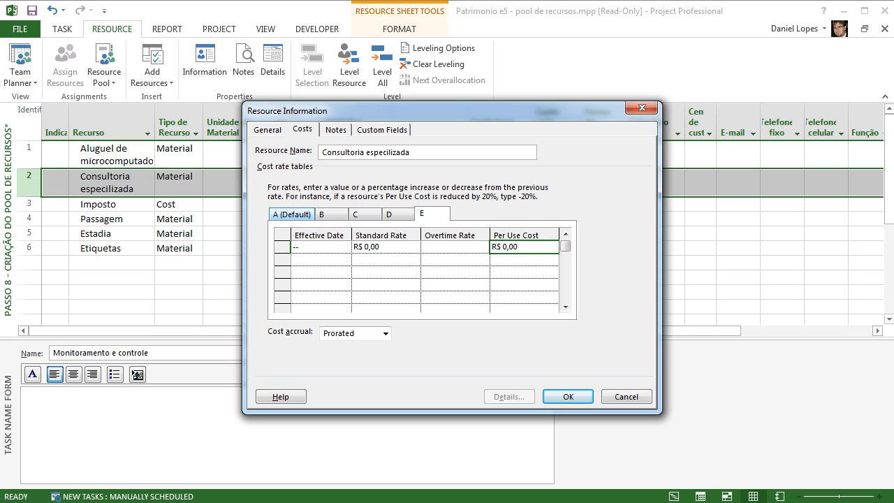
{"action": "left_click", "coordinate": [291, 213]}
{"action": "left_click", "coordinate": [331, 213]}
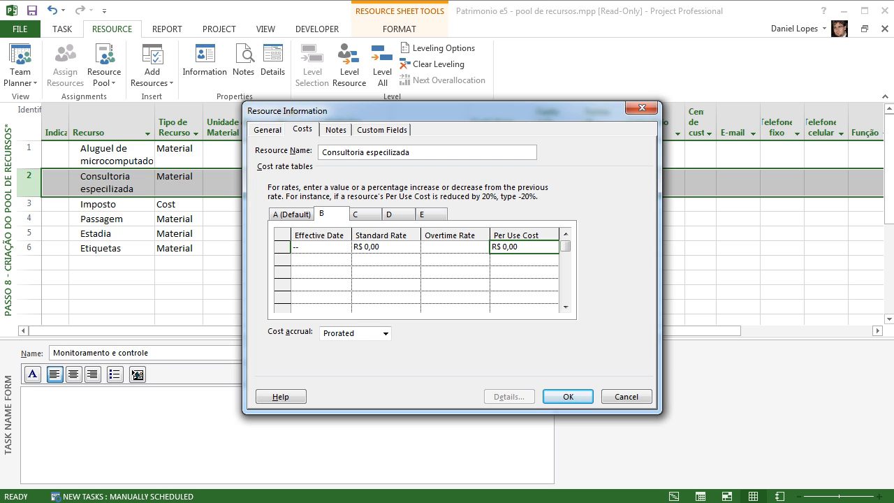
{"action": "left_click_drag", "start_coordinate": [349, 110], "coordinate": [403, 123]}
{"action": "left_click", "coordinate": [346, 227]}
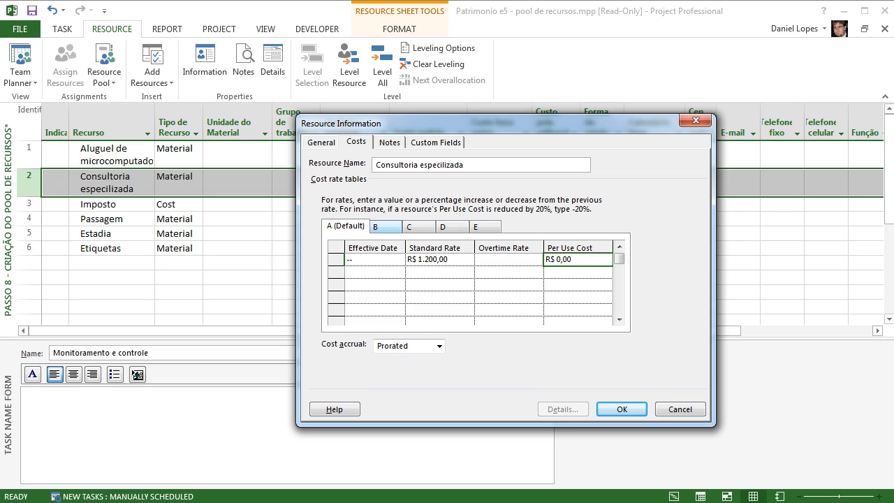
Step: Examine the standard rate and per-use cost fields in cost rate table B, review the remaining tables and close the resource information
{"action": "left_click", "coordinate": [385, 227]}
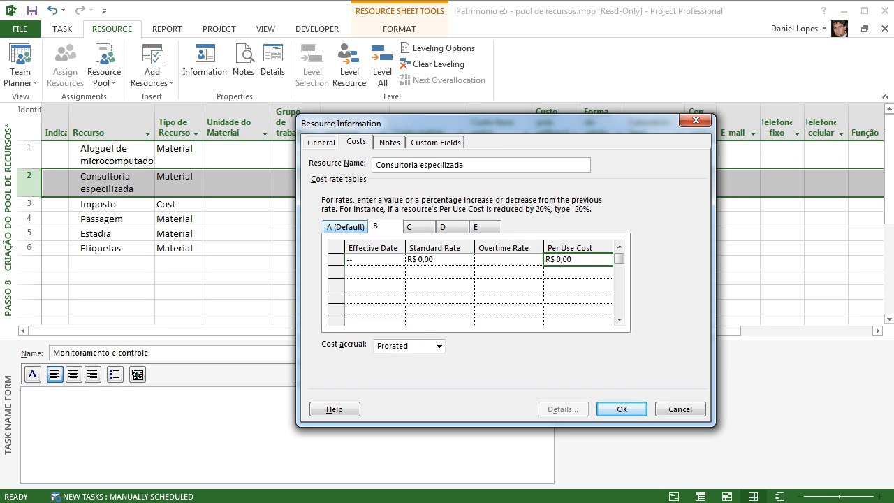
{"action": "left_click", "coordinate": [440, 259]}
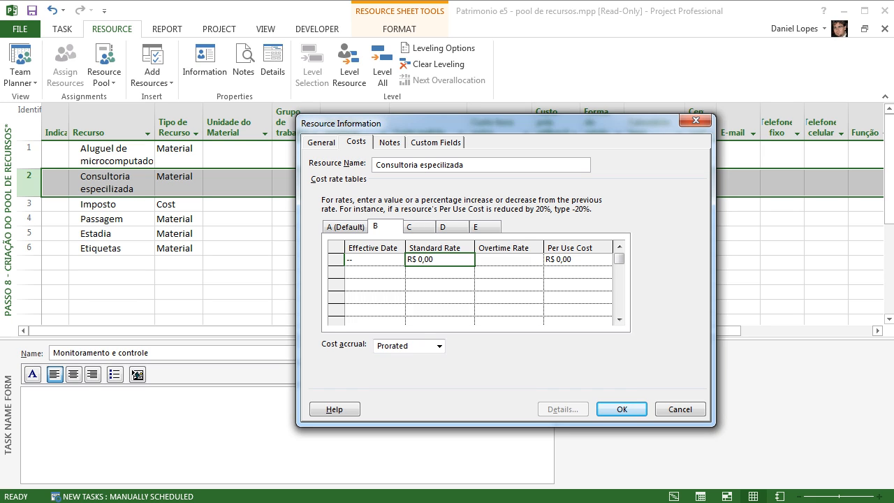
{"action": "left_click", "coordinate": [579, 259]}
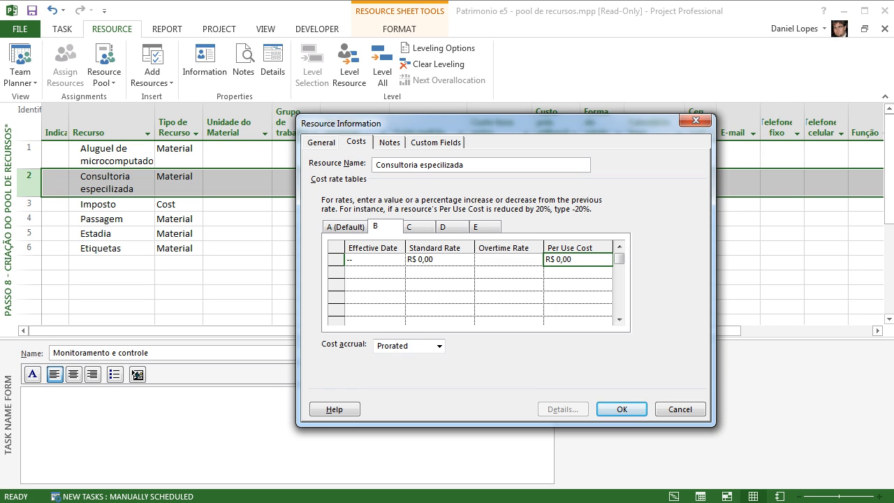
{"action": "left_click", "coordinate": [419, 226]}
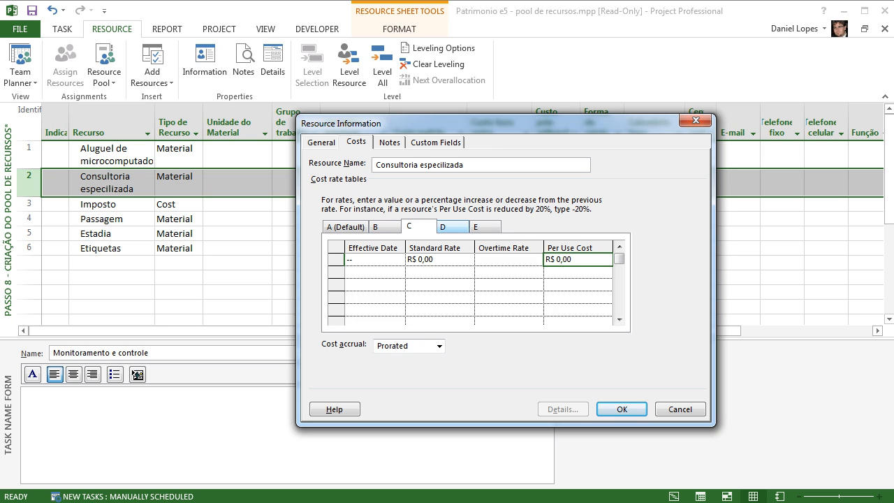
{"action": "left_click", "coordinate": [452, 226]}
{"action": "left_click", "coordinate": [485, 227]}
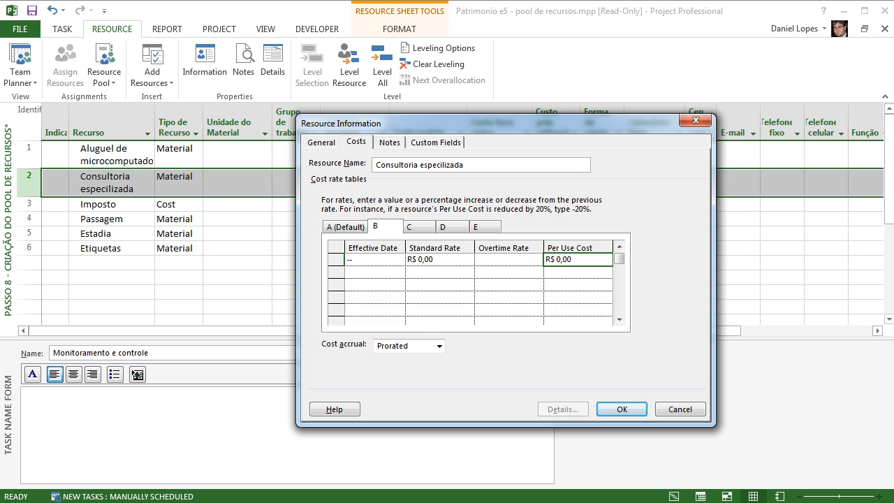
{"action": "left_click", "coordinate": [347, 226]}
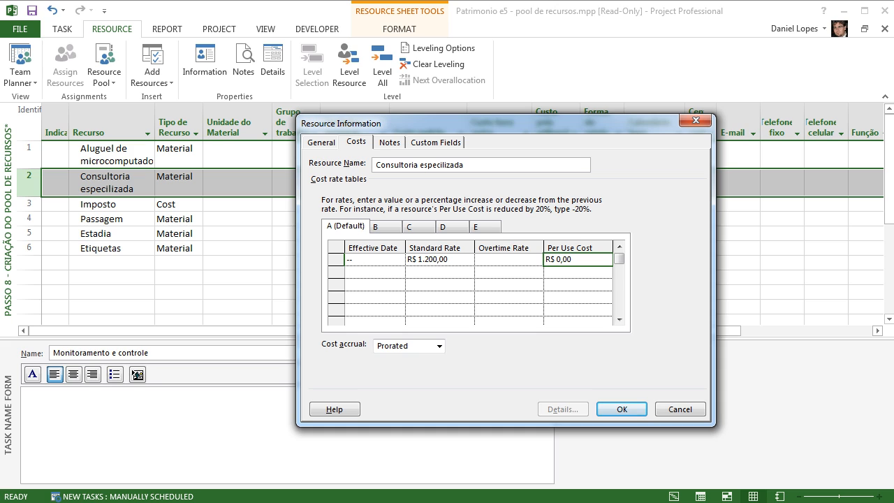
{"action": "left_click", "coordinate": [622, 408]}
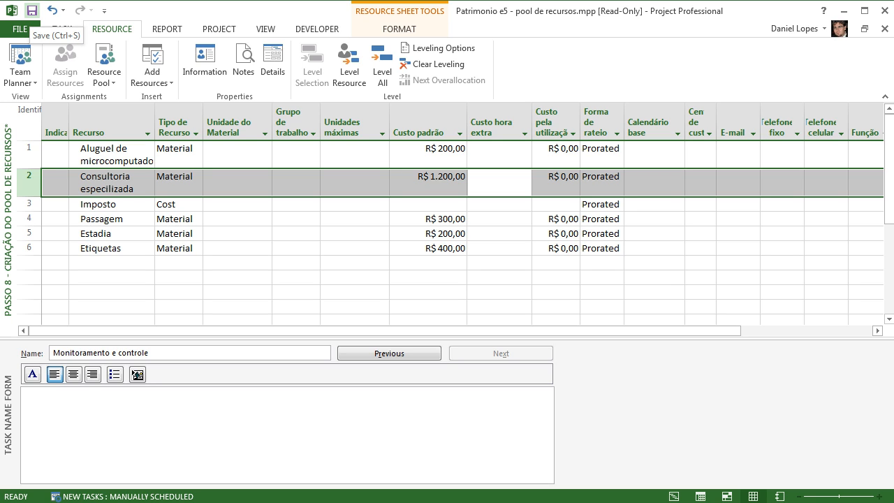
Step: Try to save the read-only resource pool file, cancel saving a copy and switch to the Patrimonio e5 project
{"action": "left_click", "coordinate": [32, 10]}
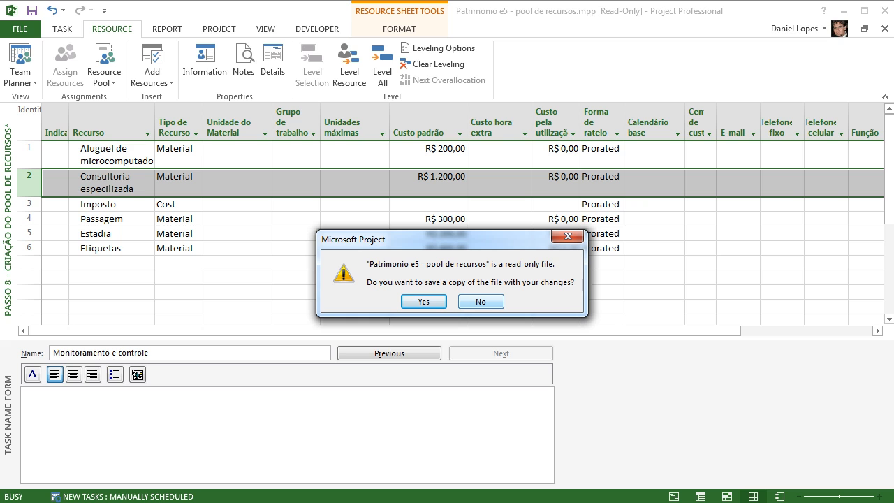
{"action": "left_click", "coordinate": [567, 236]}
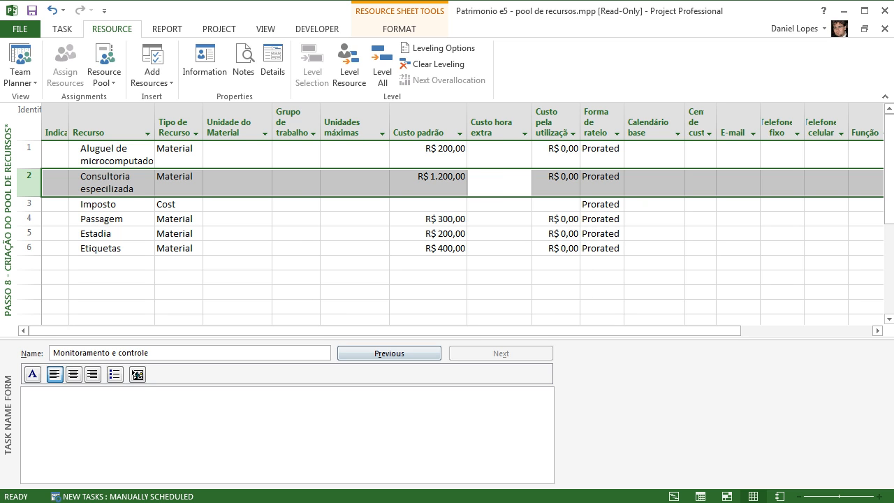
{"action": "left_click", "coordinate": [511, 502]}
{"action": "left_click", "coordinate": [432, 453]}
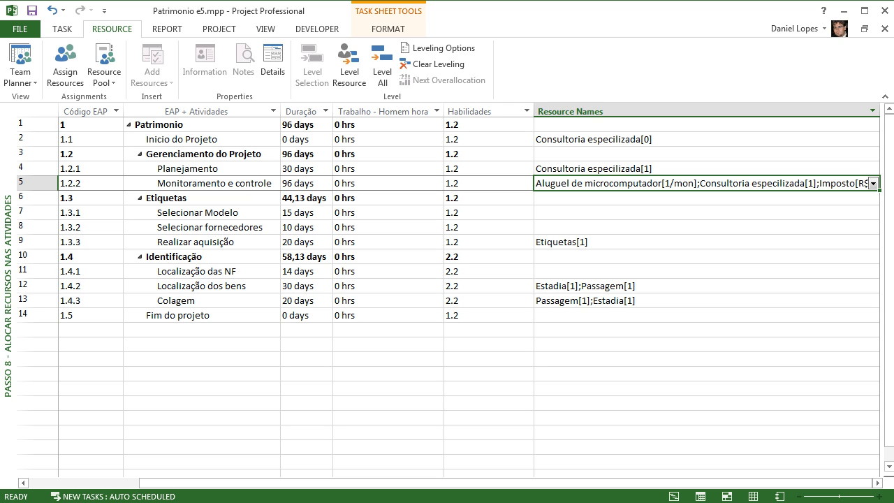
Step: Set the assignment units of Consultoria especilizada on Monitoramento e controle to 1/d
{"action": "left_click", "coordinate": [65, 65]}
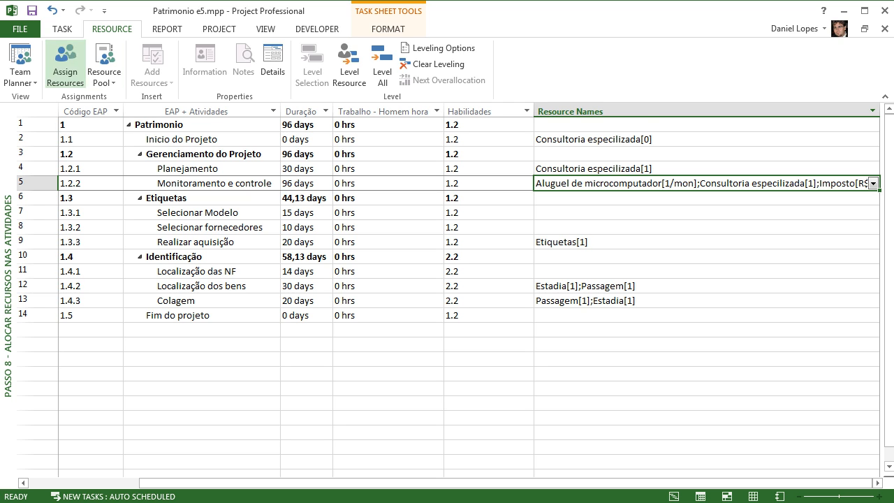
{"action": "left_click", "coordinate": [457, 215]}
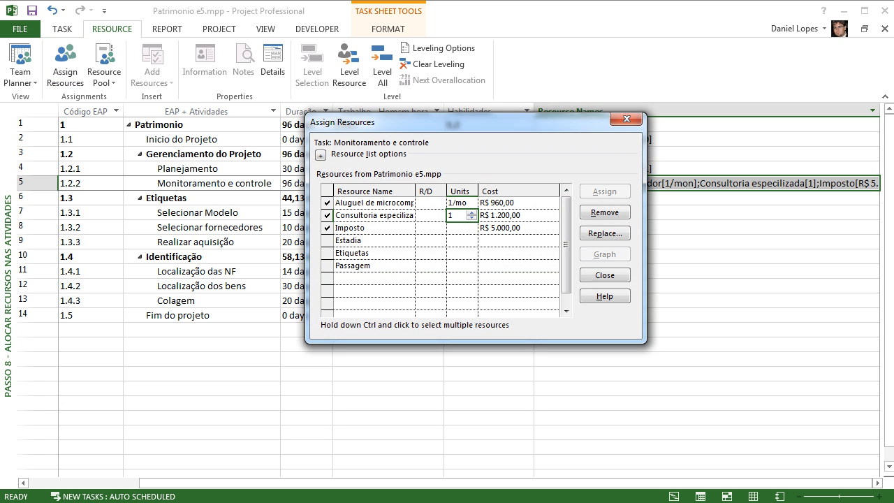
{"action": "type", "text": "/d"}
{"action": "key", "text": "Return"}
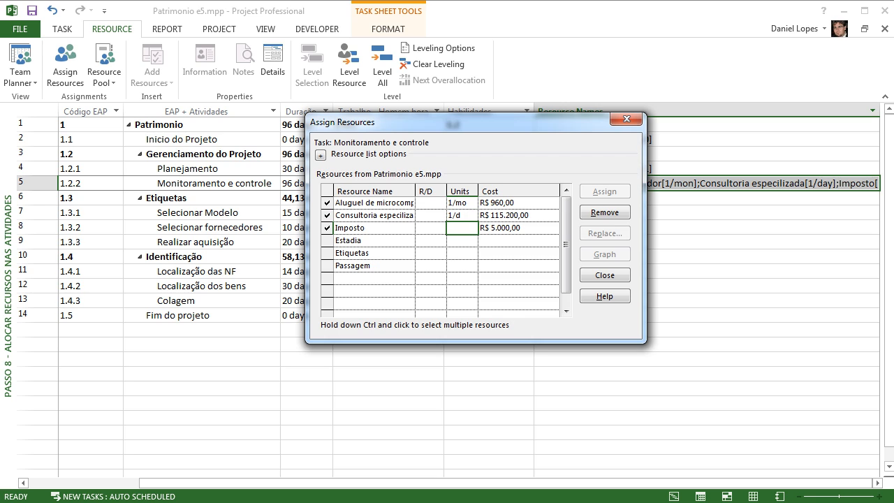
Step: Set the units of Consultoria especilizada on Monitoramento e controle back to a fixed quantity of 1
{"action": "left_click", "coordinate": [464, 216]}
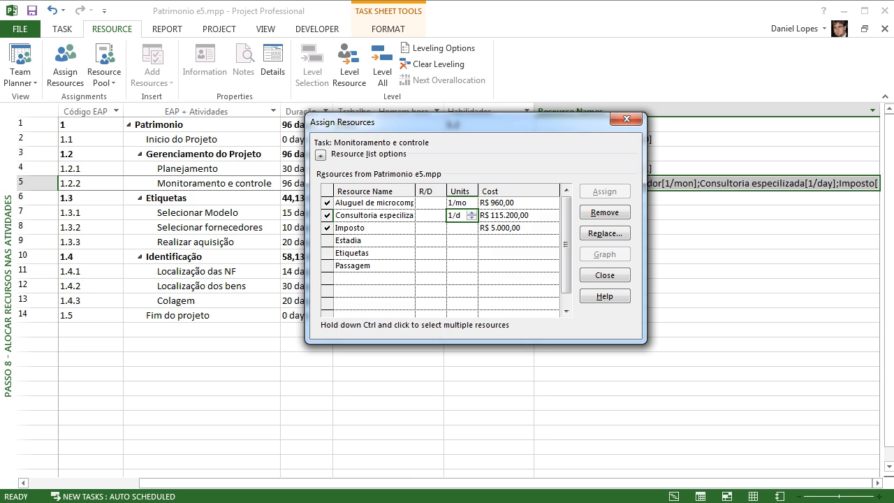
{"action": "key", "text": "BackSpace"}
{"action": "key", "text": "BackSpace"}
{"action": "key", "text": "BackSpace"}
{"action": "type", "text": "1"}
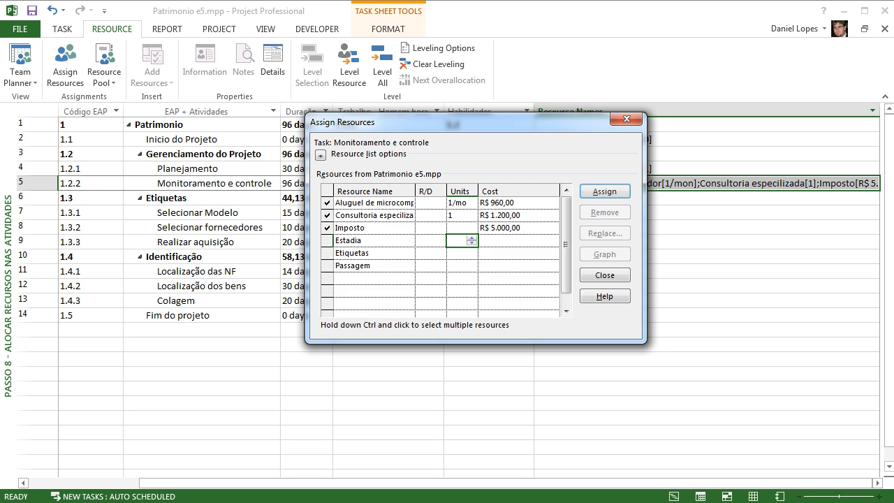
Step: Restore the daily rate of 1/d for Consultoria especilizada on Monitoramento e controle and finish assigning resources
{"action": "left_click", "coordinate": [461, 216]}
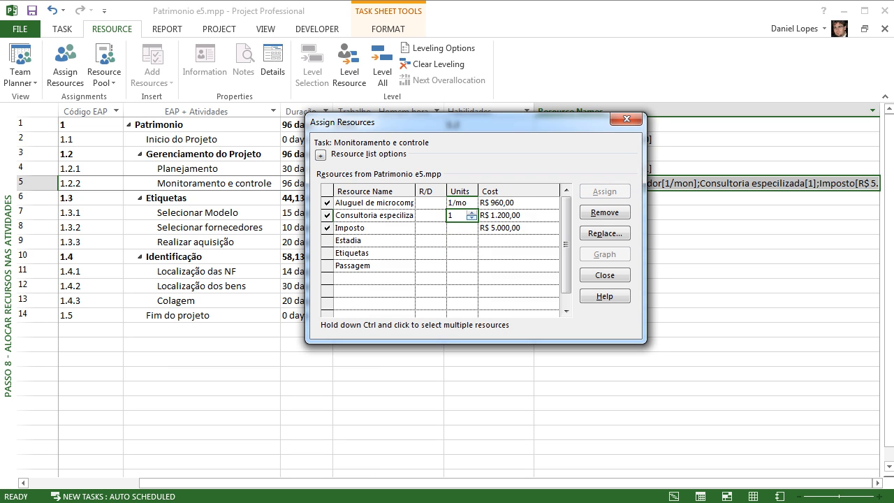
{"action": "type", "text": "/d"}
{"action": "key", "text": "Return"}
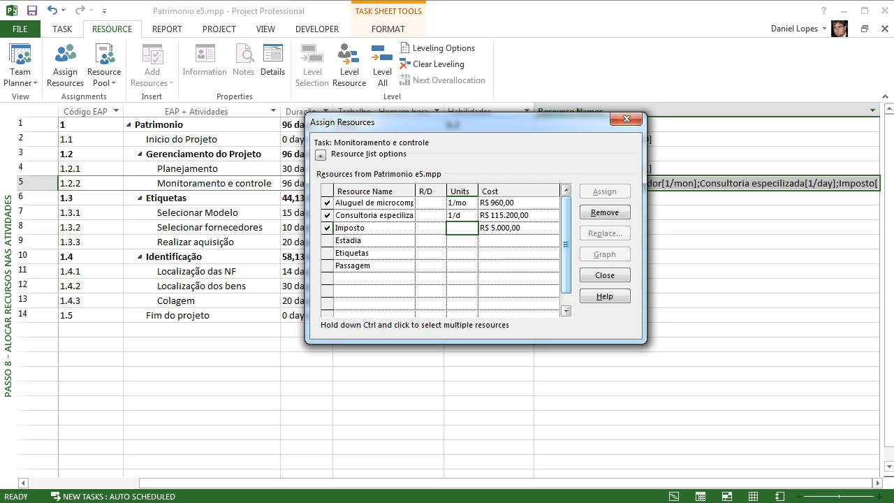
{"action": "scroll", "coordinate": [565, 244], "scroll_direction": "down", "scroll_amount": 1}
{"action": "scroll", "coordinate": [565, 244], "scroll_direction": "up", "scroll_amount": 1}
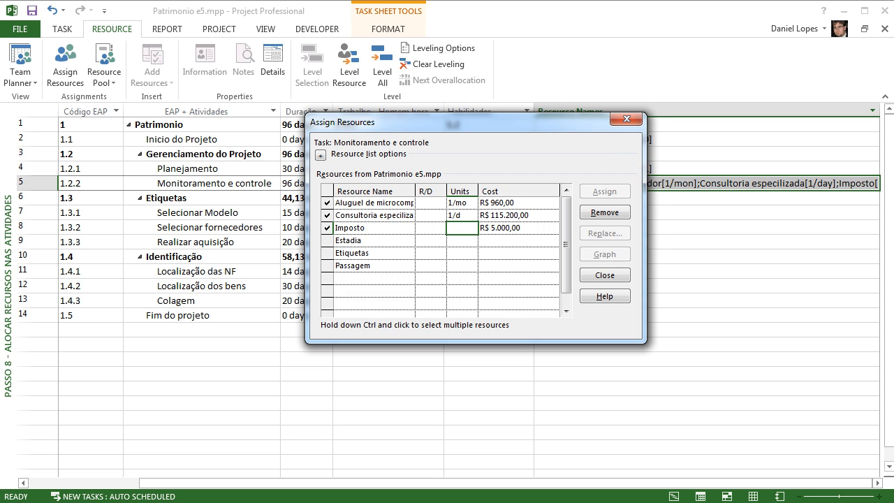
{"action": "left_click", "coordinate": [626, 119]}
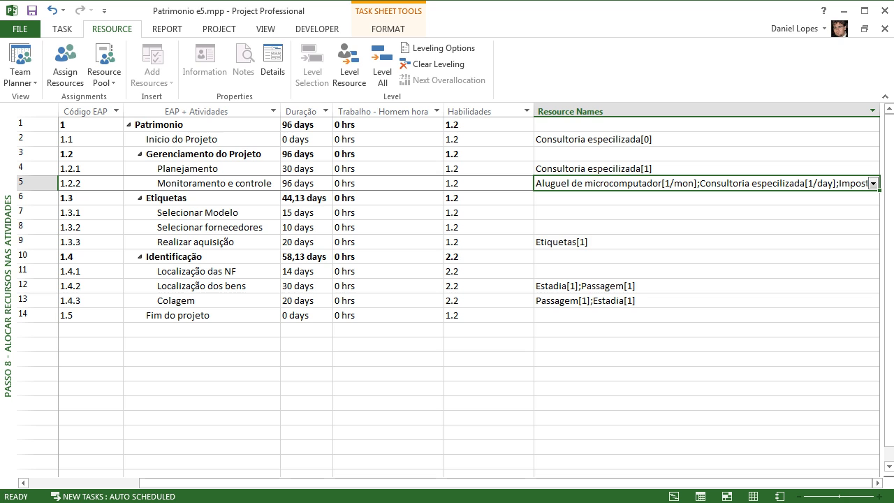
Step: Switch to the Patrimonio e5 - pool de recursos file and close it
{"action": "left_click", "coordinate": [508, 501]}
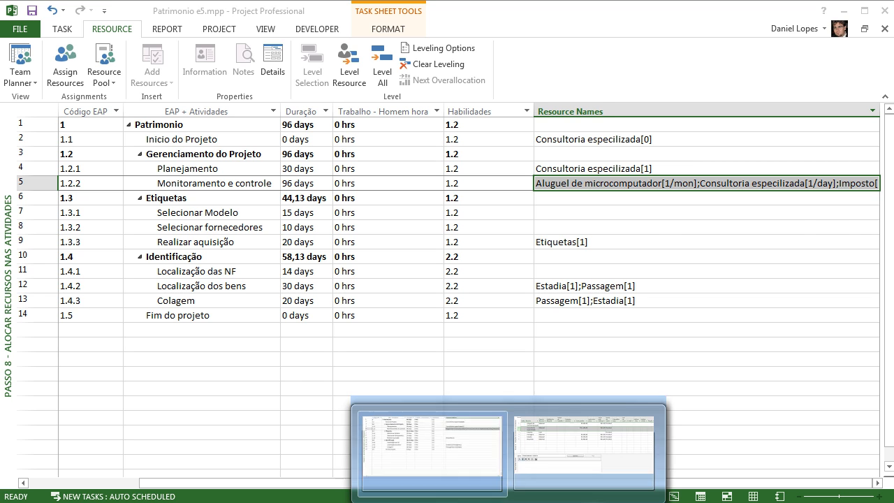
{"action": "left_click", "coordinate": [584, 441]}
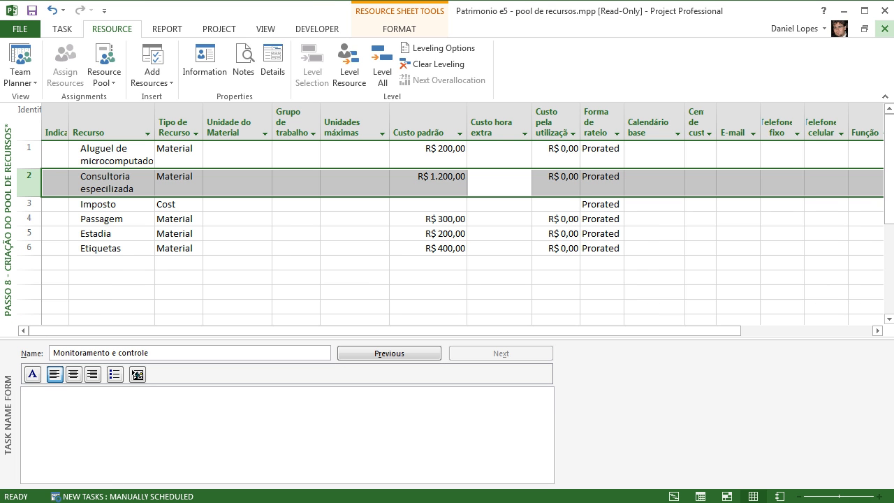
{"action": "left_click", "coordinate": [884, 29]}
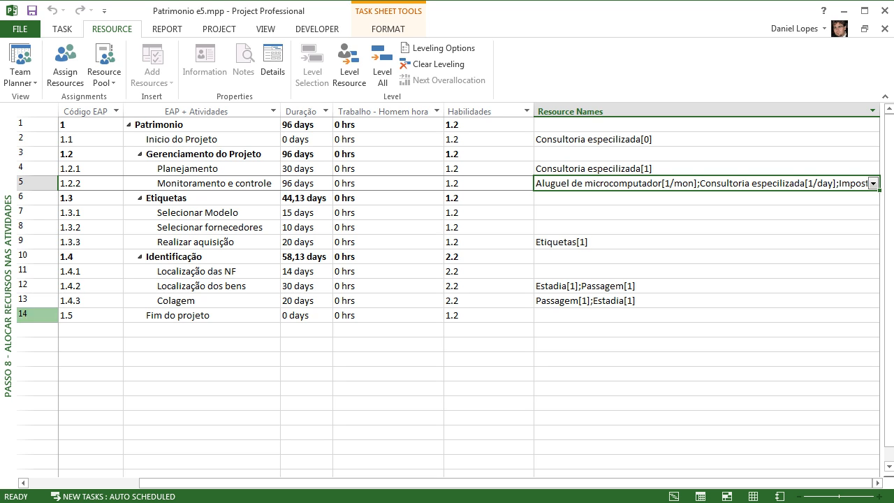
Step: Display the Passo 10 - Matriz MAR view and fit the Cost Rate Table and Quantidade columns to their contents
{"action": "right_click", "coordinate": [10, 307]}
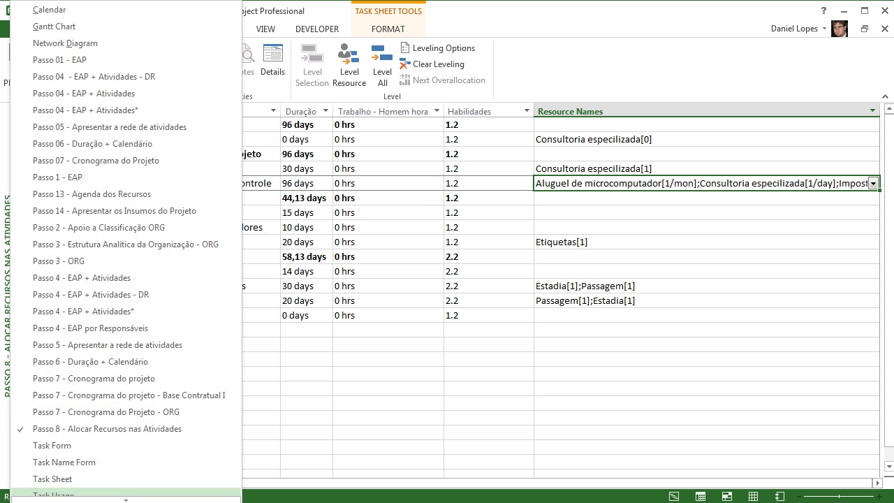
{"action": "scroll", "coordinate": [126, 398], "scroll_direction": "down", "scroll_amount": 5}
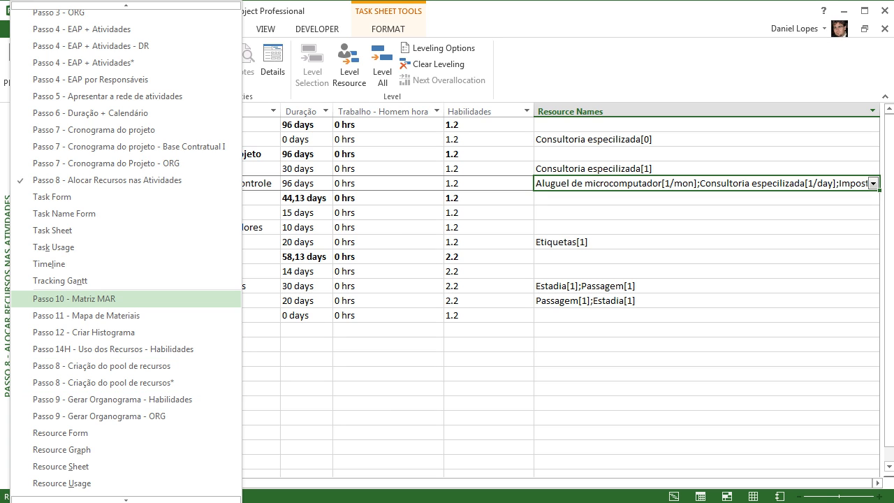
{"action": "left_click", "coordinate": [74, 298]}
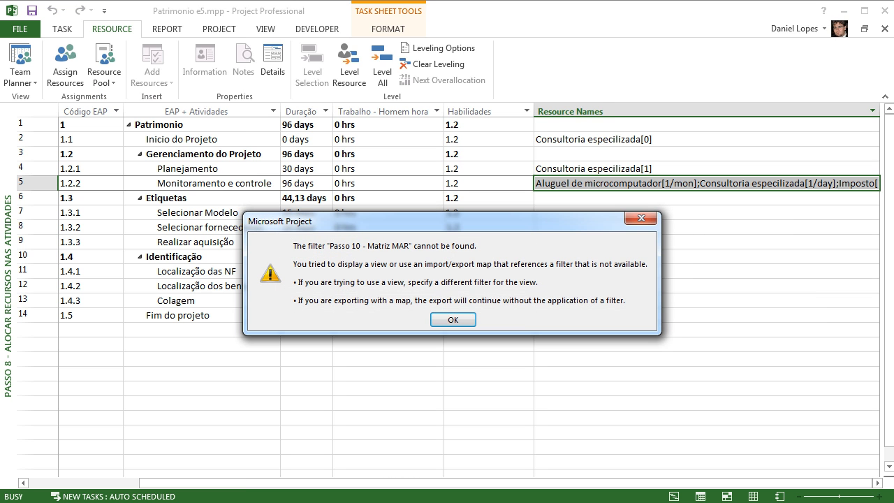
{"action": "key", "text": "Return"}
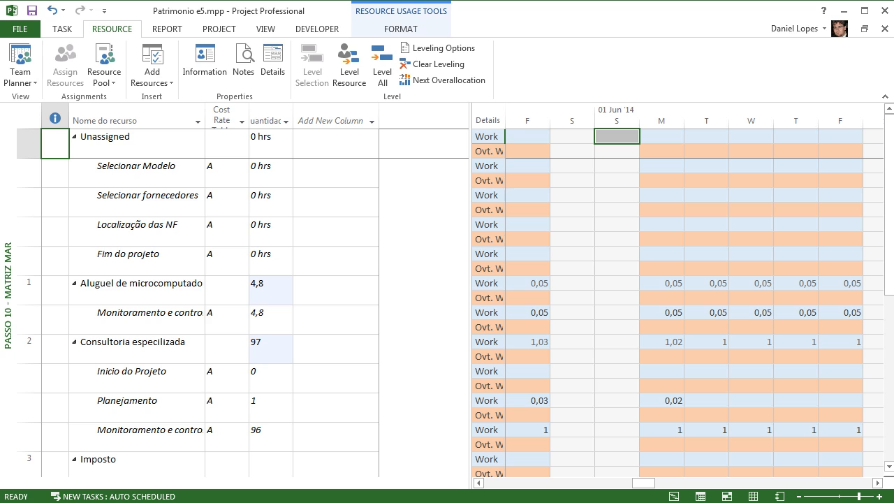
{"action": "double_click", "coordinate": [249, 120]}
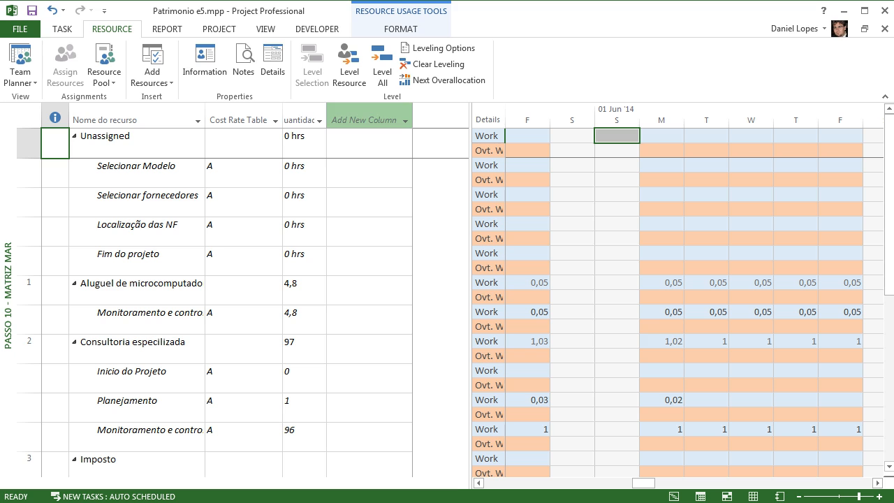
{"action": "double_click", "coordinate": [326, 120]}
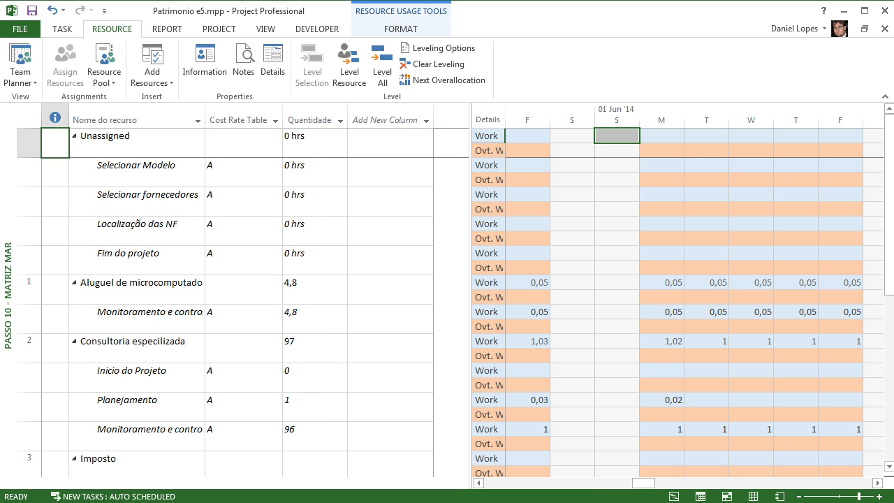
Step: Examine the Unassigned group and its activities from Selecionar Modelo to Fim do projeto
{"action": "left_click", "coordinate": [137, 143]}
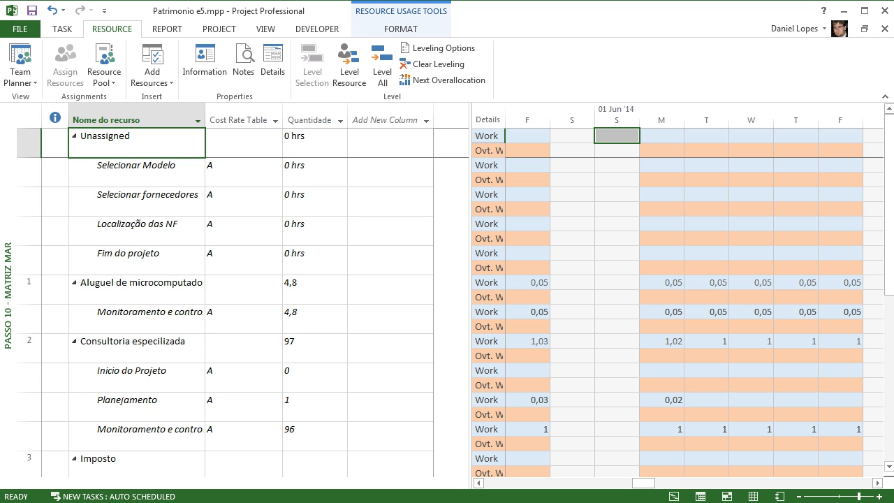
{"action": "left_click_drag", "start_coordinate": [137, 170], "coordinate": [137, 259]}
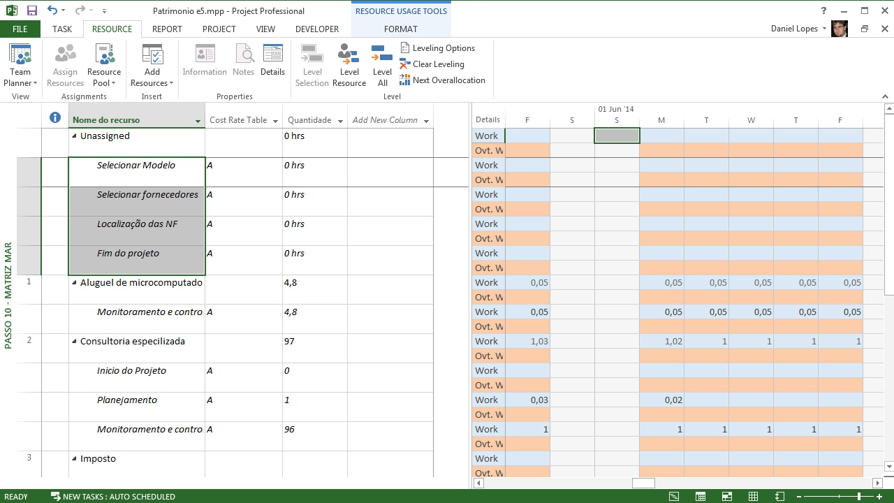
{"action": "left_click", "coordinate": [137, 144]}
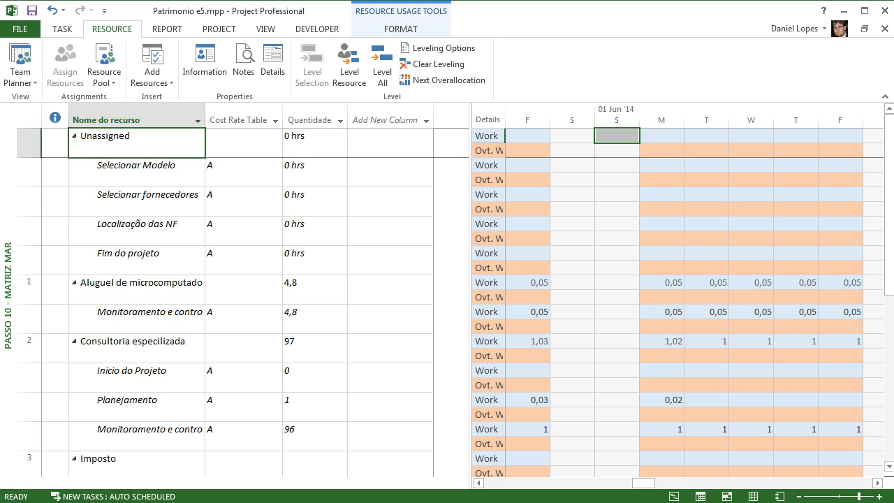
Step: Start a new resource filter in Patrimonio e5 that evaluates the Type field
{"action": "left_click", "coordinate": [266, 29]}
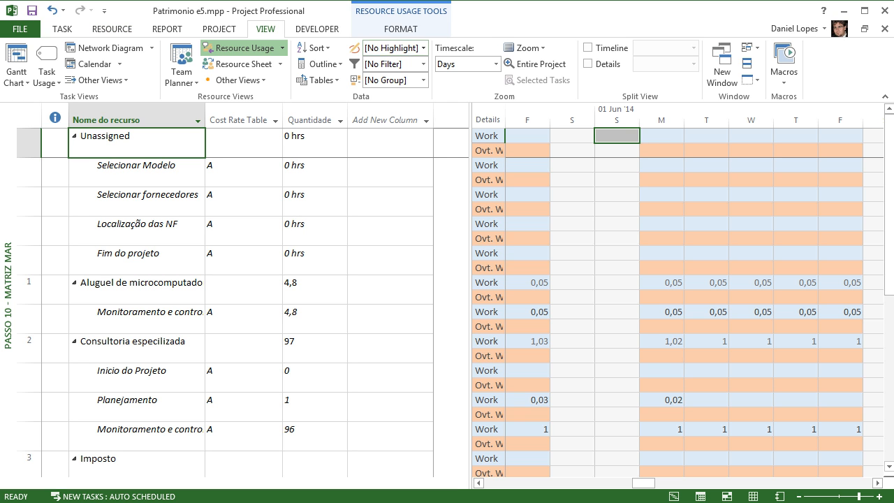
{"action": "left_click", "coordinate": [423, 64]}
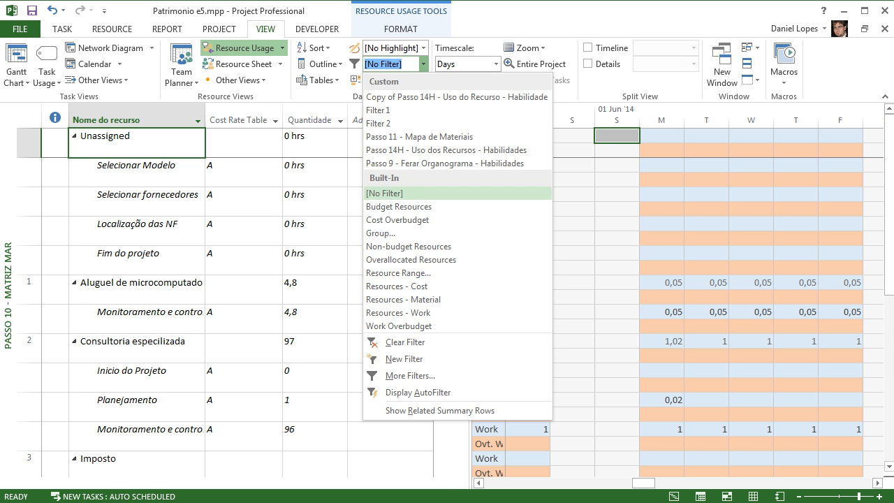
{"action": "left_click", "coordinate": [410, 375]}
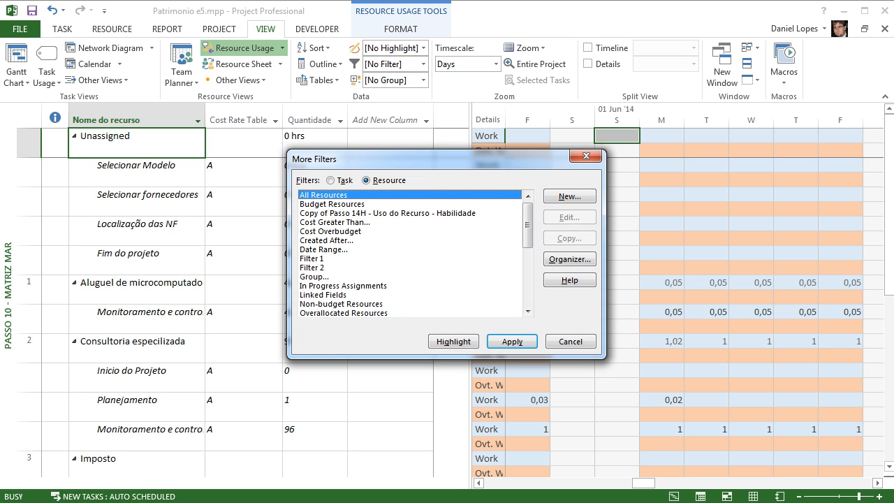
{"action": "left_click", "coordinate": [569, 196]}
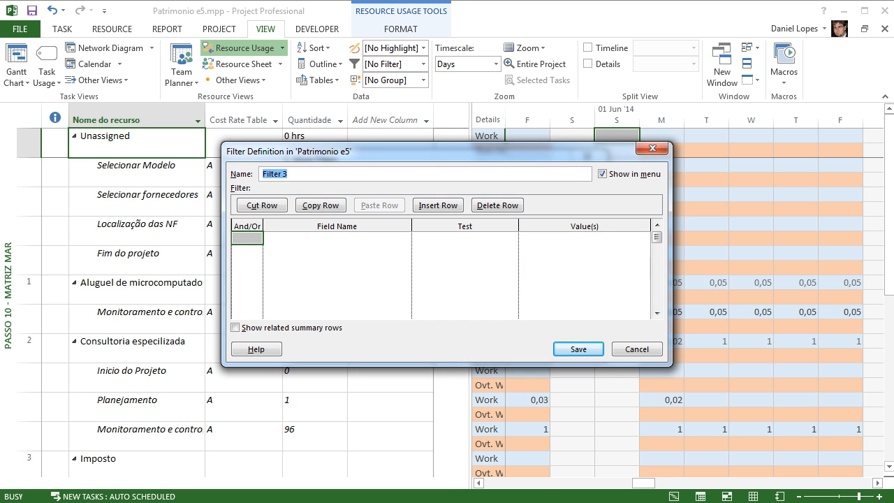
{"action": "left_click", "coordinate": [337, 238]}
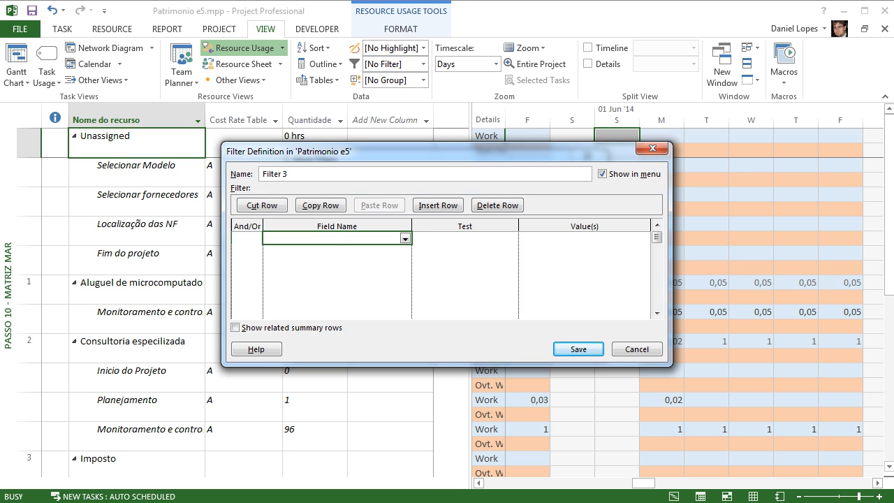
{"action": "type", "text": "Type"}
{"action": "key", "text": "Tab"}
Step: Complete the filter condition with the test equals and the value work, save the filter and leave the filter list
{"action": "type", "text": "w"}
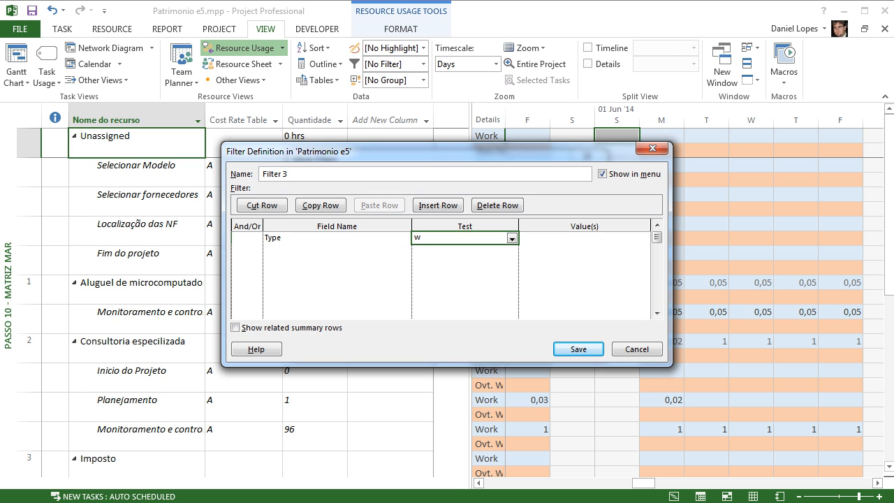
{"action": "type", "text": "ork"}
{"action": "key", "text": "BackSpace"}
{"action": "key", "text": "BackSpace"}
{"action": "key", "text": "BackSpace"}
{"action": "key", "text": "BackSpace"}
{"action": "type", "text": "e"}
{"action": "key", "text": "Tab"}
{"action": "type", "text": "work"}
{"action": "key", "text": "Return"}
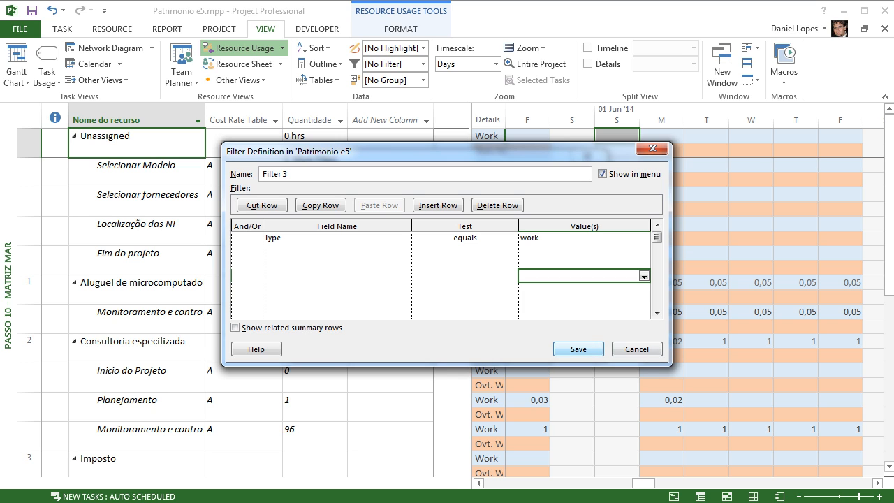
{"action": "key", "text": "Return"}
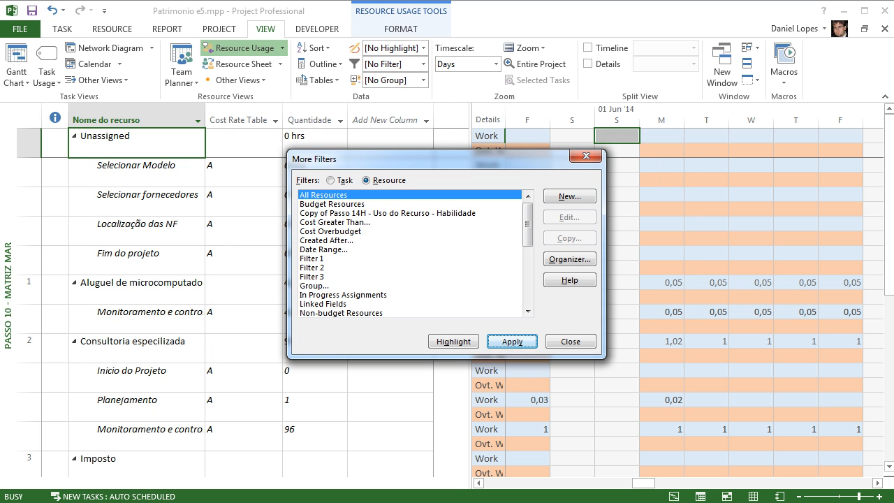
{"action": "key", "text": "Escape"}
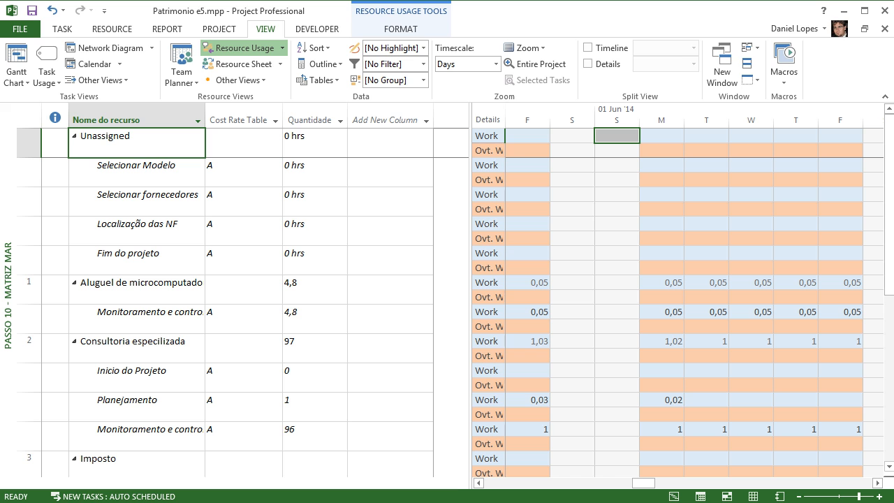
Step: Apply Filter 3 to the Passo 10 - Matriz MAR view
{"action": "left_click", "coordinate": [423, 63]}
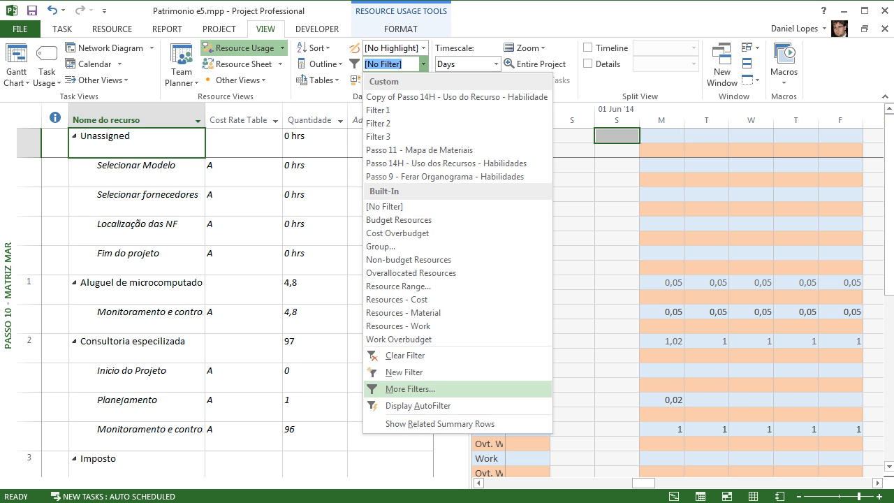
{"action": "key", "text": "Return"}
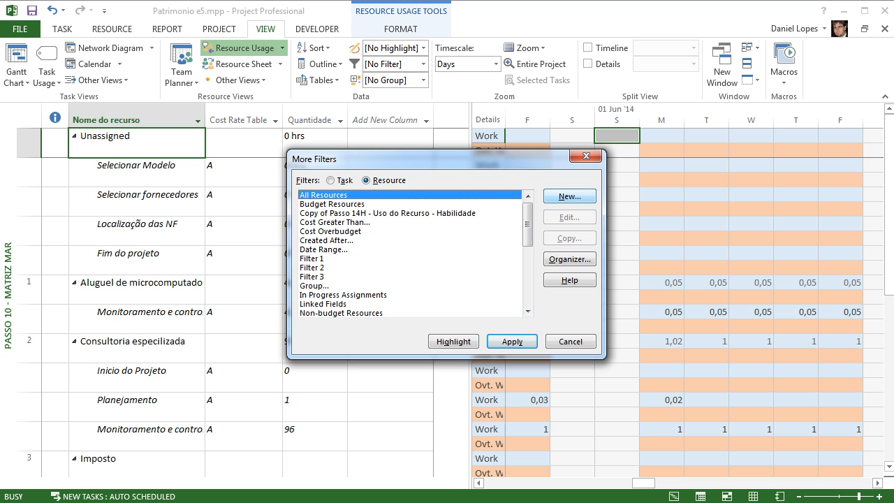
{"action": "scroll", "coordinate": [412, 252], "scroll_direction": "down", "scroll_amount": 6}
{"action": "scroll", "coordinate": [412, 253], "scroll_direction": "up", "scroll_amount": 3}
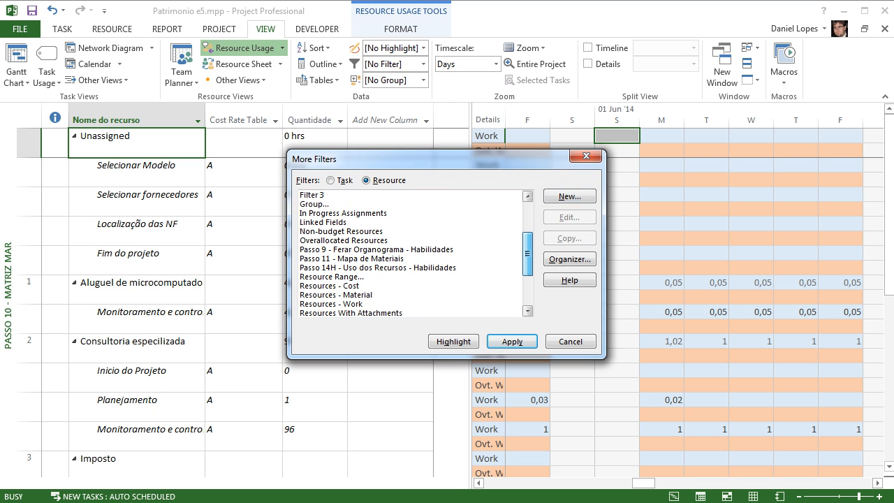
{"action": "scroll", "coordinate": [411, 254], "scroll_direction": "up", "scroll_amount": 3}
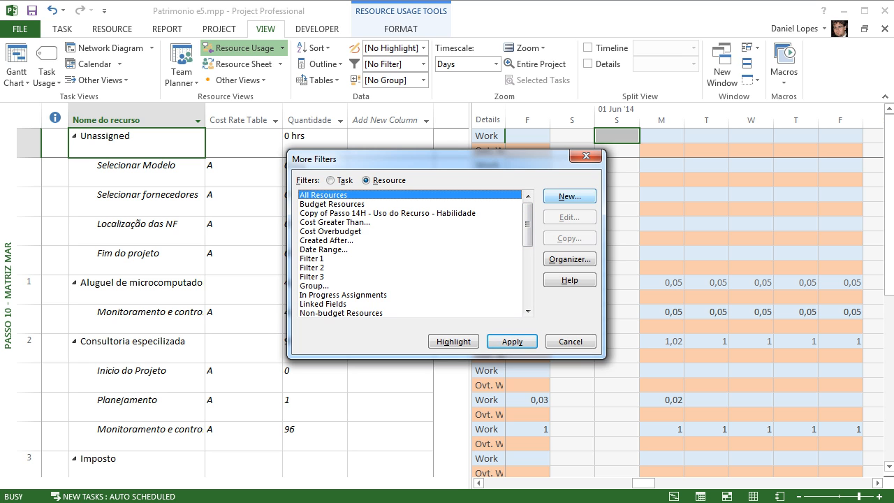
{"action": "left_click", "coordinate": [569, 196]}
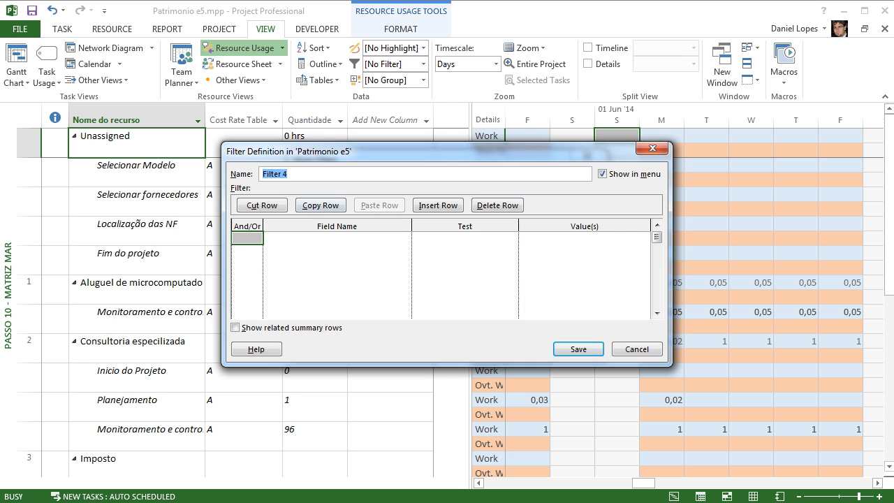
{"action": "left_click", "coordinate": [637, 349]}
{"action": "left_click_drag", "start_coordinate": [528, 224], "coordinate": [528, 285]}
{"action": "left_click", "coordinate": [411, 222]}
{"action": "scroll", "coordinate": [411, 253], "scroll_direction": "up", "scroll_amount": 4}
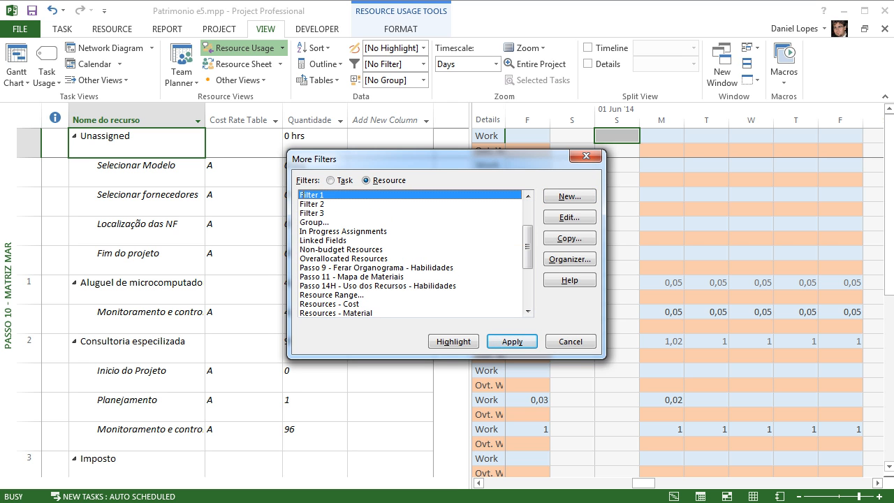
{"action": "left_click", "coordinate": [312, 213]}
{"action": "left_click", "coordinate": [512, 342]}
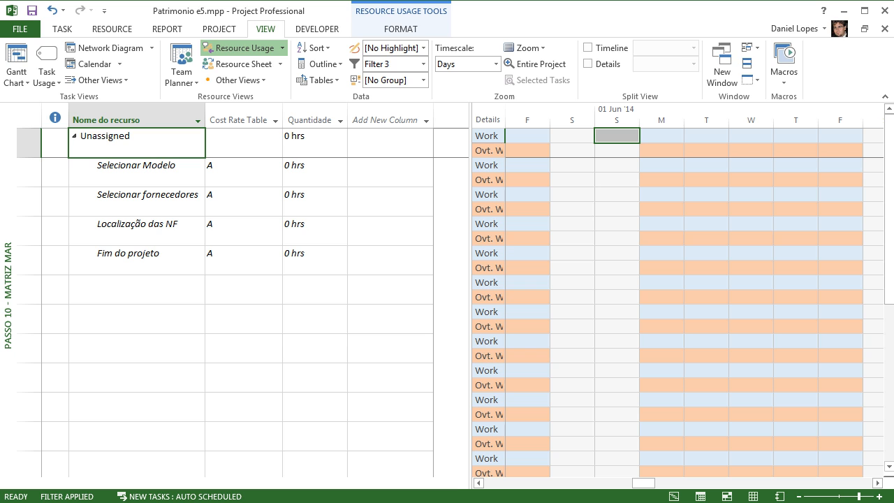
Step: Remove the filter from the resource list and fit the Details column of the timephased grid to its labels
{"action": "left_click", "coordinate": [423, 63]}
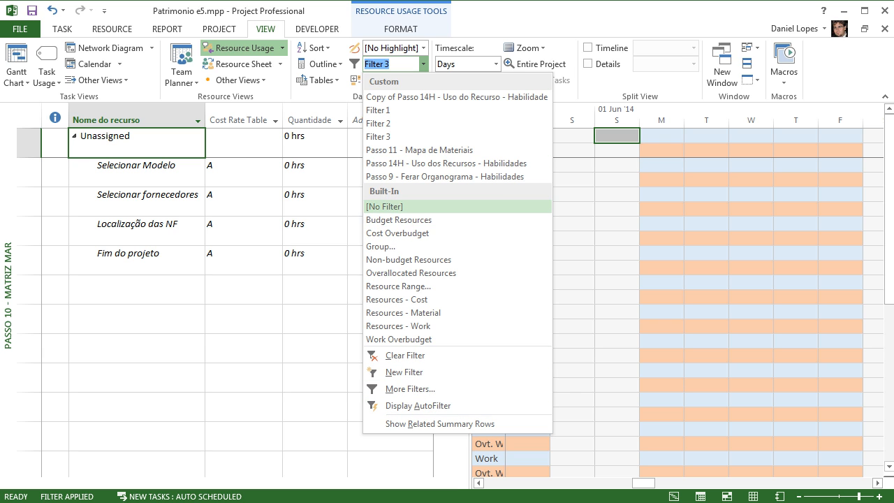
{"action": "key", "text": "Return"}
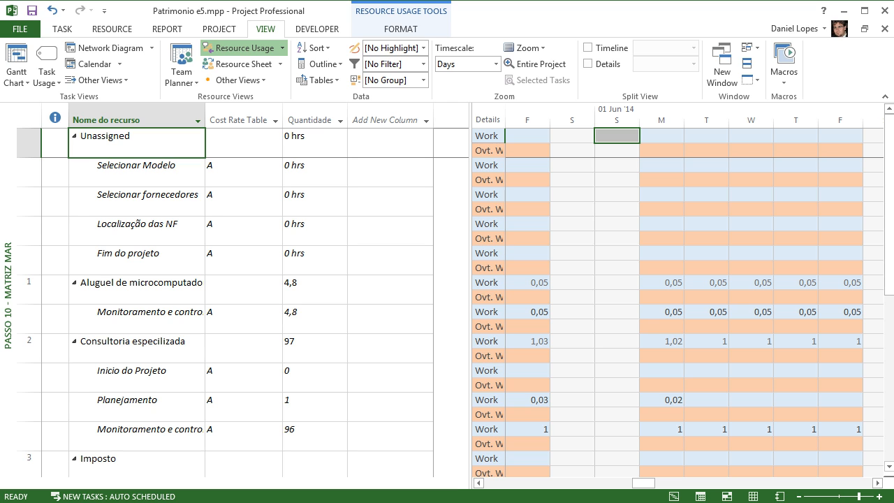
{"action": "double_click", "coordinate": [506, 119]}
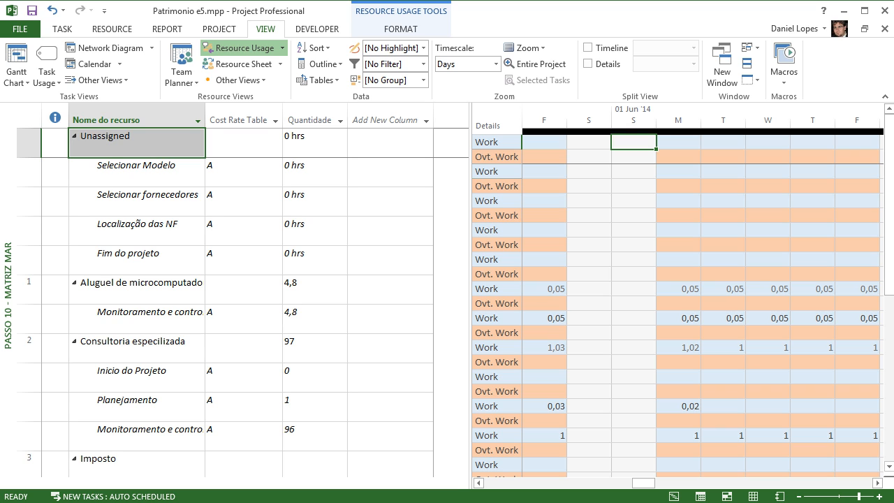
Step: Add Regular Work to the usage details shown in the timephased grid and place it above Overtime Work
{"action": "right_click", "coordinate": [497, 140]}
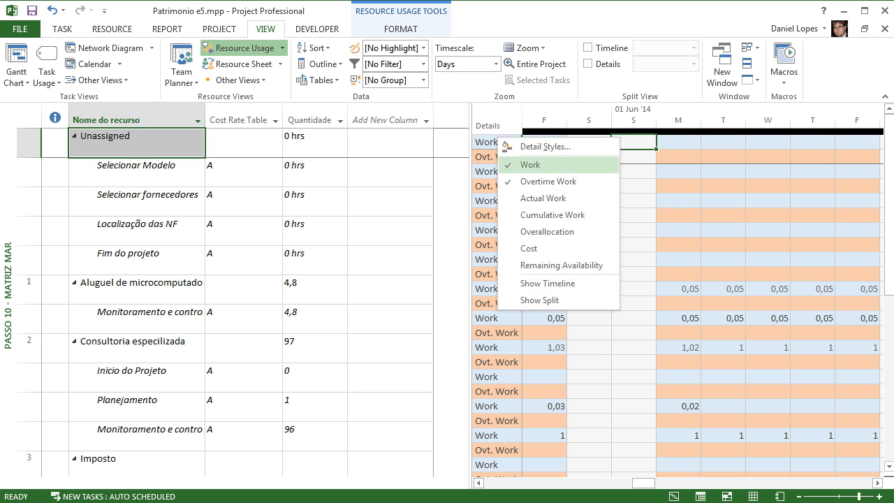
{"action": "left_click", "coordinate": [545, 147]}
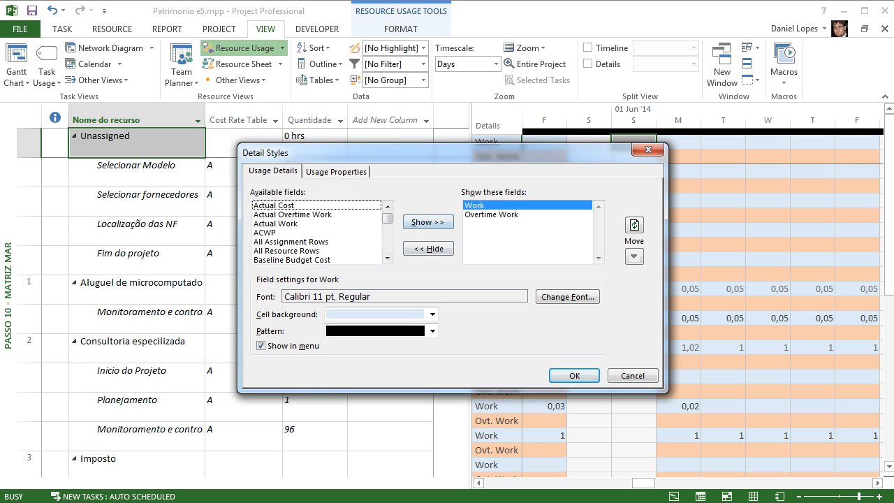
{"action": "left_click", "coordinate": [276, 224]}
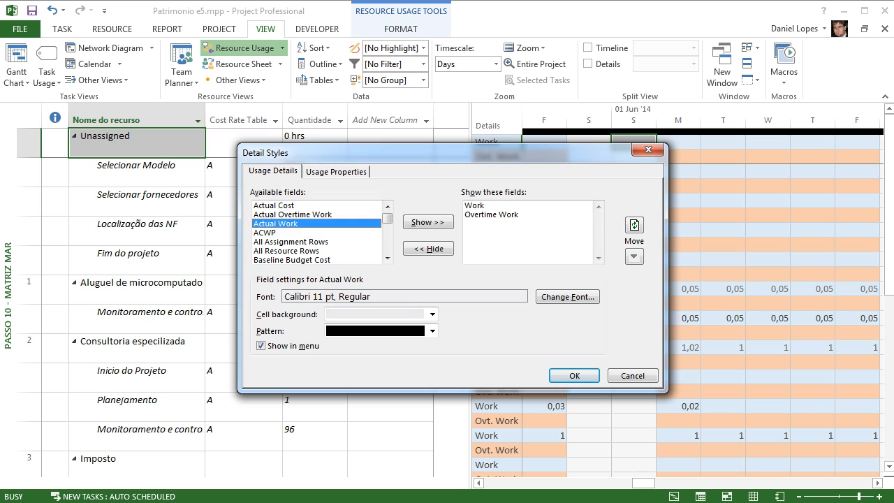
{"action": "key", "text": "Down"}
{"action": "key", "text": "Down"}
{"action": "key", "text": "Down"}
{"action": "key", "text": "Down"}
{"action": "key", "text": "Down"}
{"action": "key", "text": "Down"}
{"action": "key", "text": "Down"}
{"action": "key", "text": "Down"}
{"action": "key", "text": "Down"}
{"action": "key", "text": "Down"}
{"action": "key", "text": "Down"}
{"action": "key", "text": "Down"}
{"action": "key", "text": "Down"}
{"action": "key", "text": "Down"}
{"action": "key", "text": "Down"}
{"action": "key", "text": "Down"}
{"action": "key", "text": "Down"}
{"action": "key", "text": "Down"}
{"action": "key", "text": "Down"}
{"action": "key", "text": "Down"}
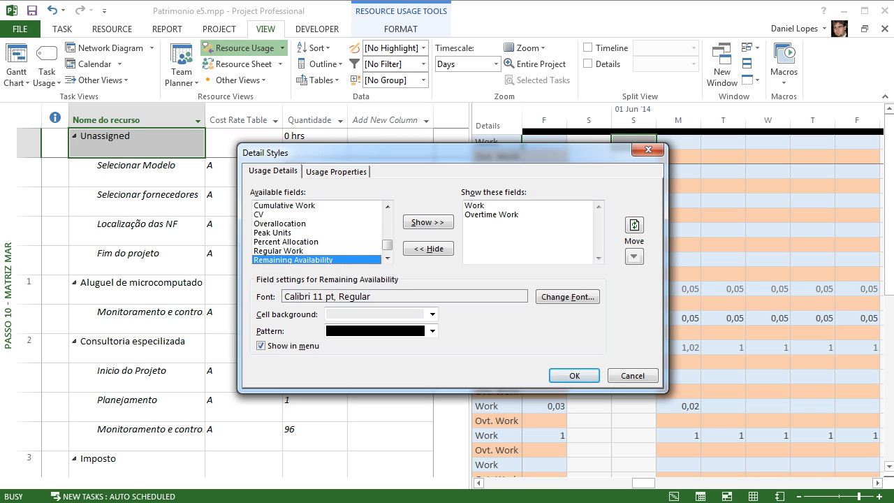
{"action": "key", "text": "Up"}
{"action": "key", "text": "alt+s"}
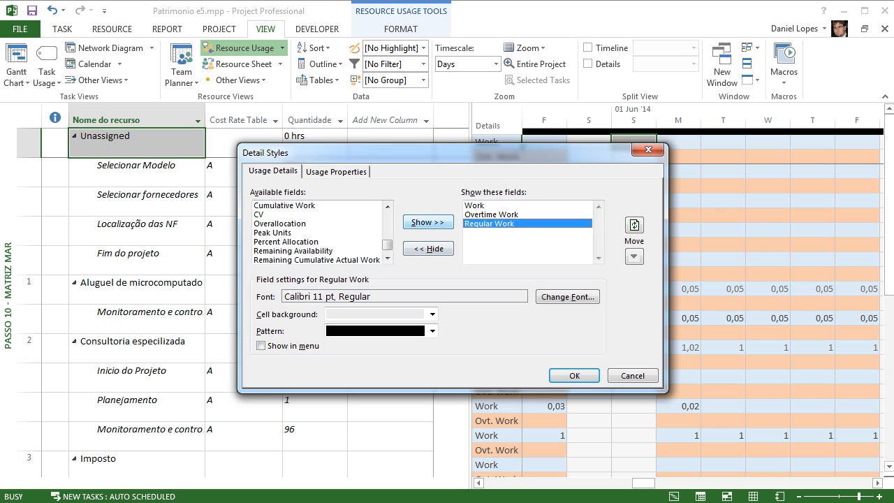
{"action": "left_click", "coordinate": [491, 214]}
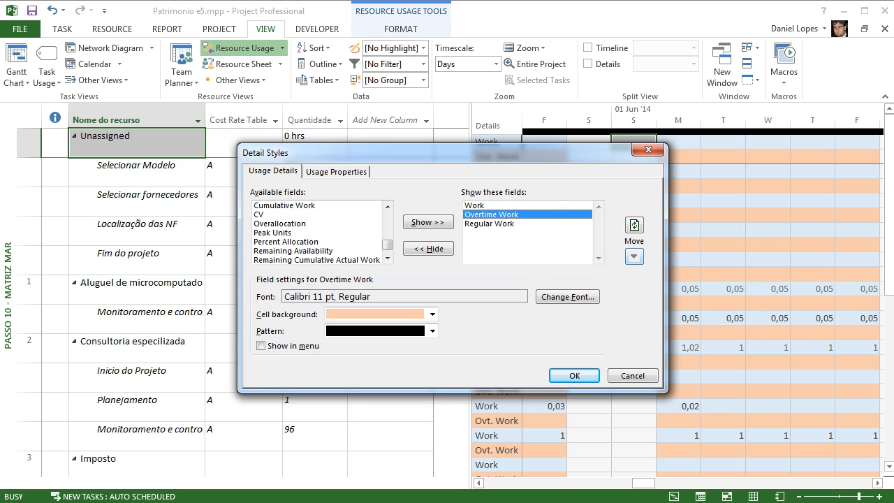
{"action": "left_click", "coordinate": [634, 256]}
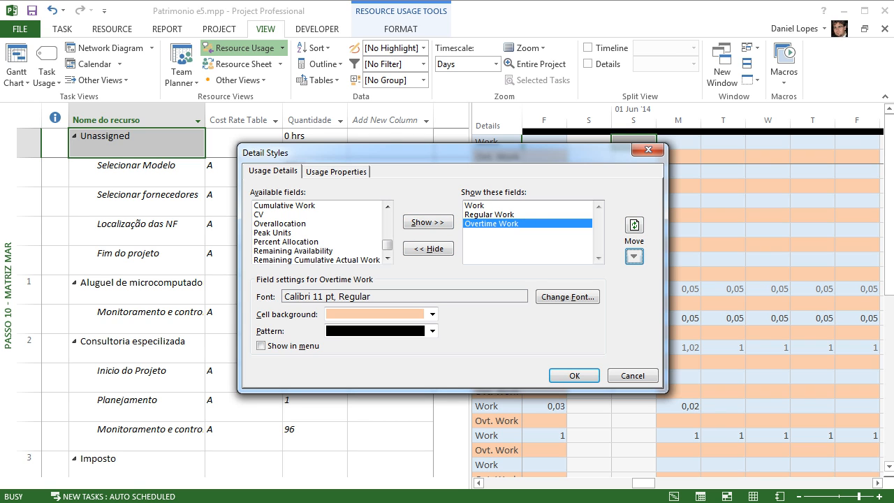
Step: Set the cell background of the Work field to dark blue-gray and of the Regular Work field to blue
{"action": "left_click", "coordinate": [474, 205]}
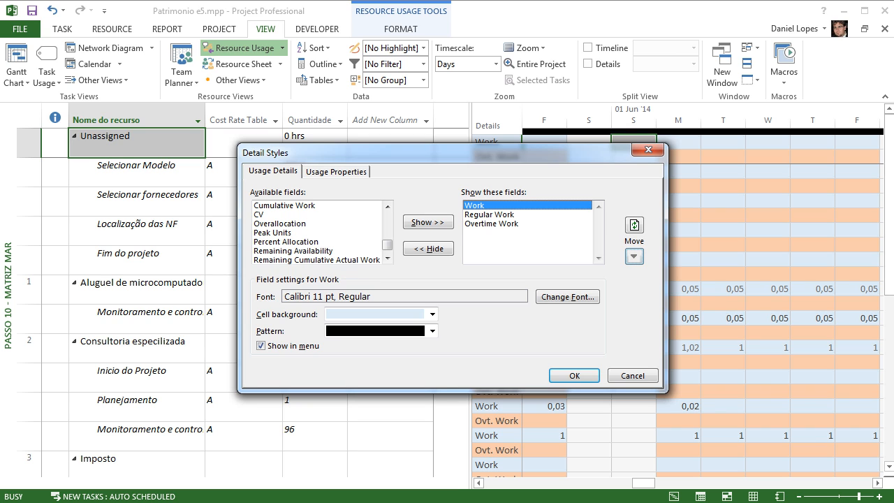
{"action": "left_click", "coordinate": [432, 315]}
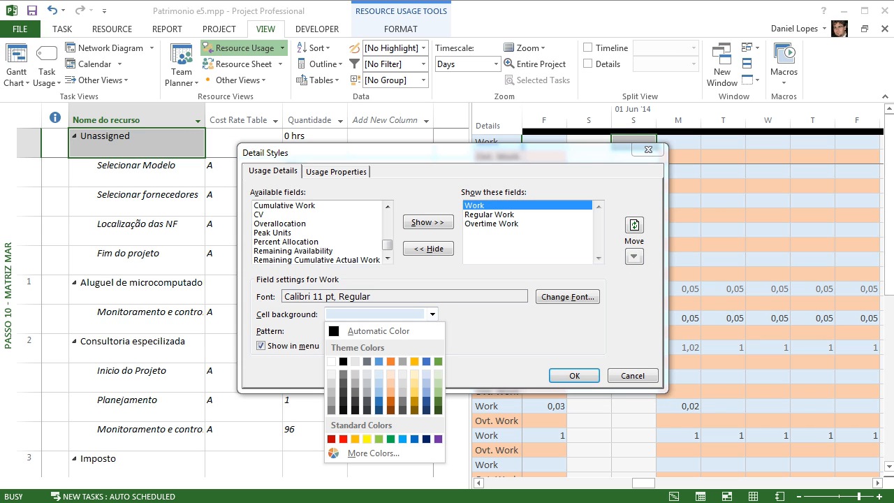
{"action": "left_click", "coordinate": [366, 361]}
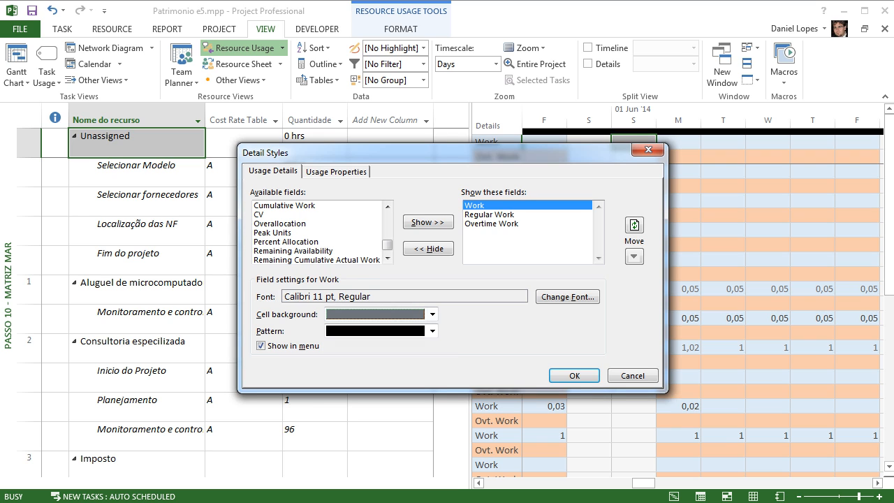
{"action": "left_click", "coordinate": [489, 214]}
{"action": "left_click", "coordinate": [432, 314]}
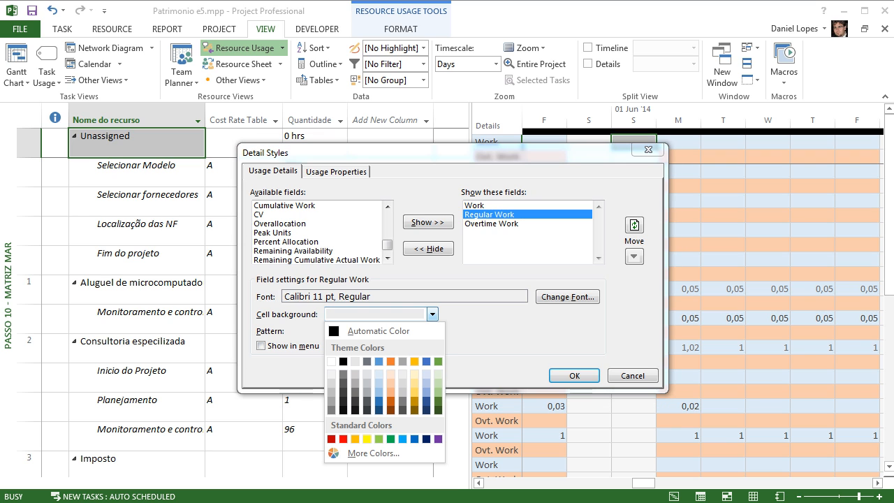
{"action": "left_click", "coordinate": [378, 361]}
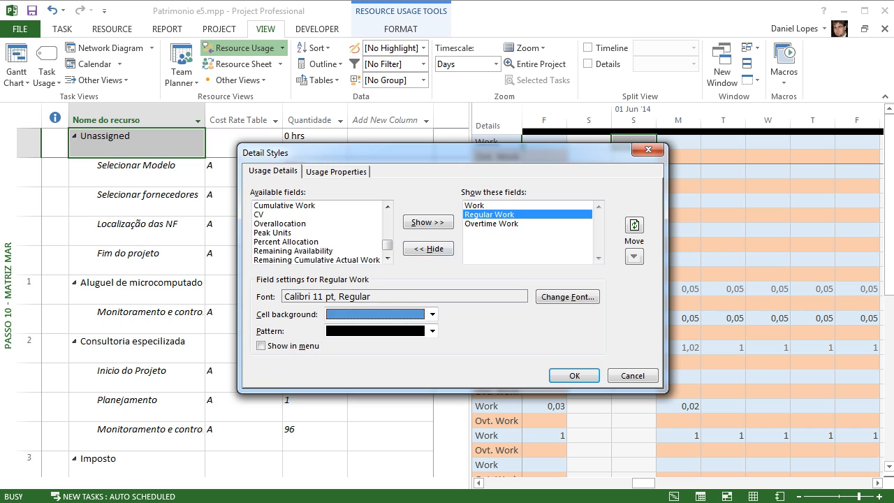
Step: Review the Overtime Work cell background and apply the detail styles for Work, Regular Work and Overtime Work
{"action": "left_click", "coordinate": [493, 224]}
{"action": "left_click", "coordinate": [433, 314]}
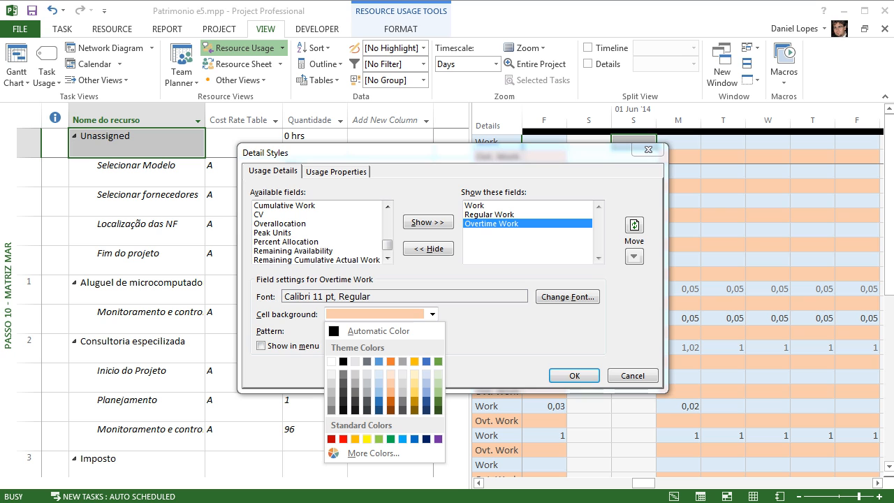
{"action": "left_click", "coordinate": [432, 314]}
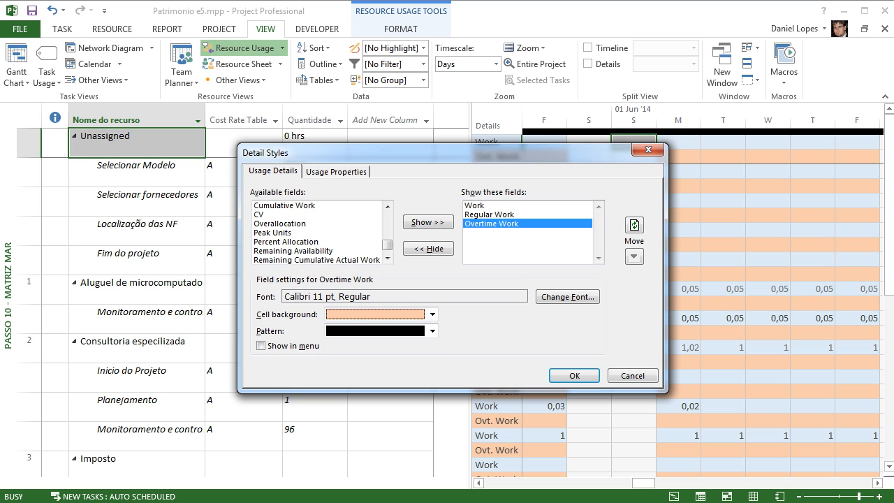
{"action": "left_click", "coordinate": [574, 376]}
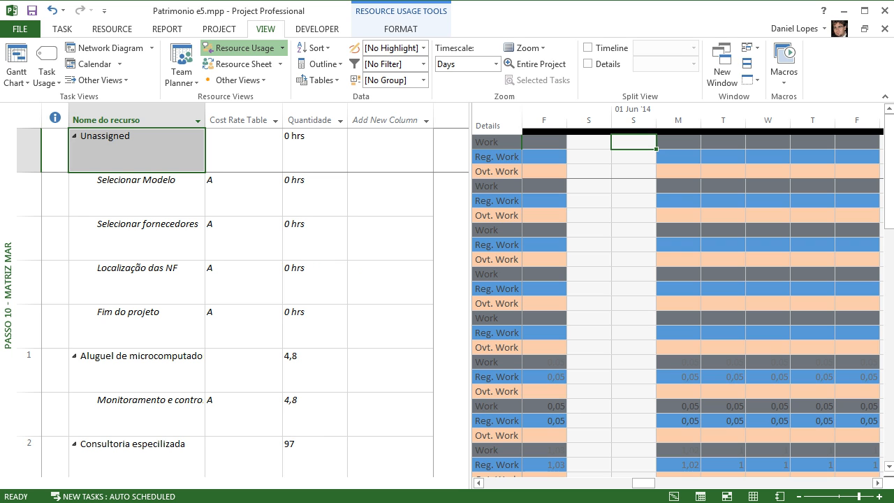
Step: Change the detail styles so Work has a light grey cell background and Regular Work a light blue one
{"action": "right_click", "coordinate": [504, 142]}
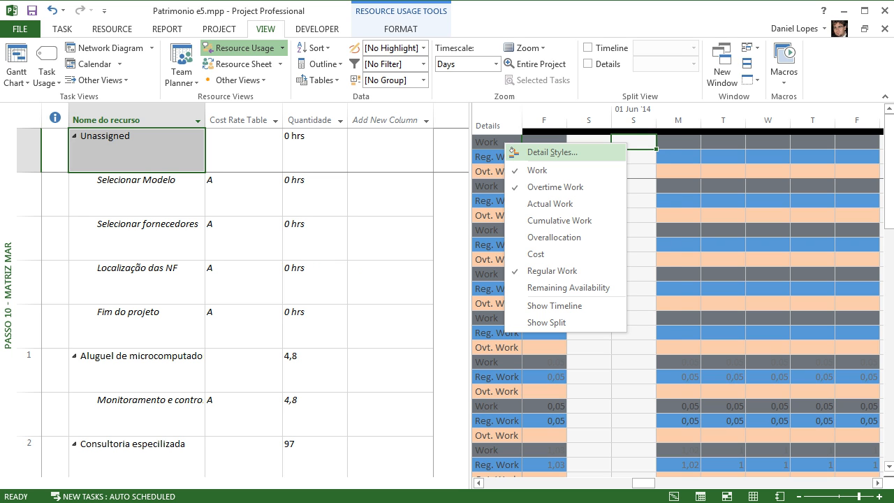
{"action": "left_click", "coordinate": [559, 152]}
{"action": "left_click", "coordinate": [432, 314]}
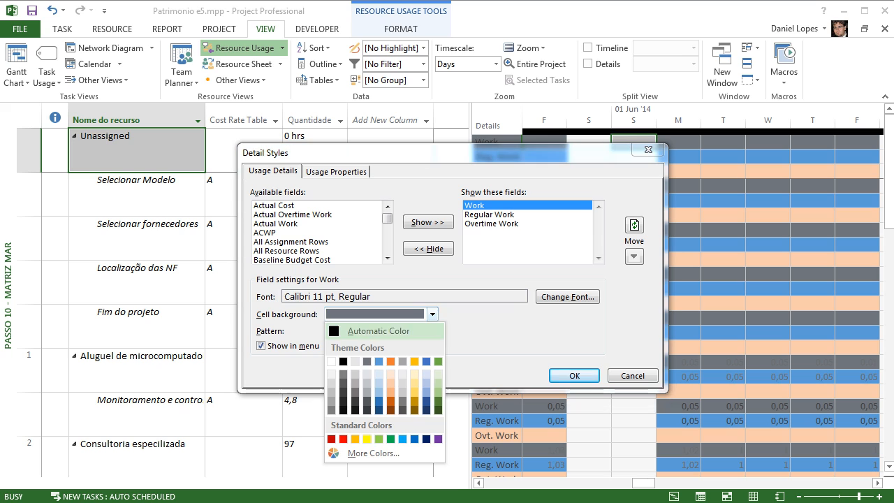
{"action": "left_click", "coordinate": [356, 361]}
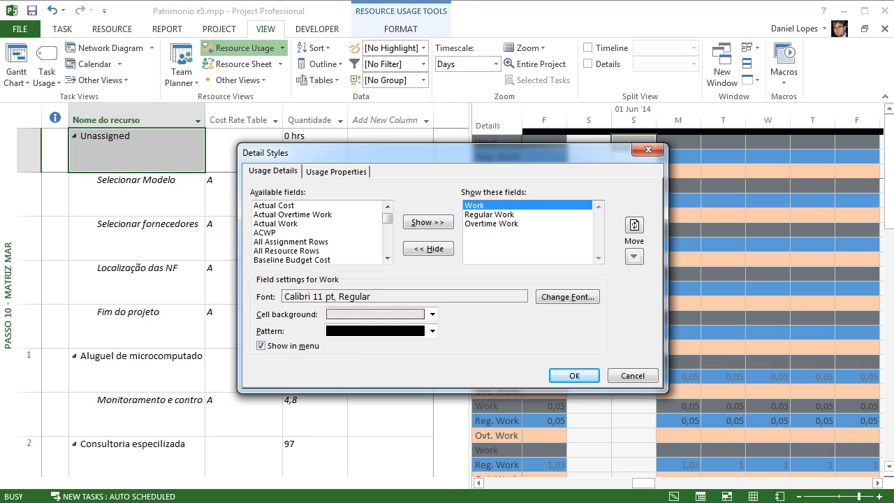
{"action": "left_click", "coordinate": [490, 214]}
{"action": "left_click", "coordinate": [432, 314]}
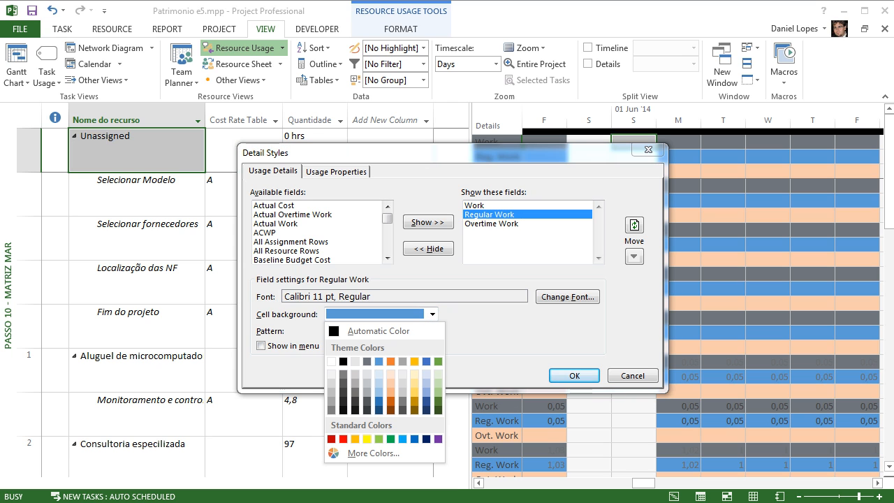
{"action": "left_click", "coordinate": [379, 373]}
{"action": "key", "text": "Return"}
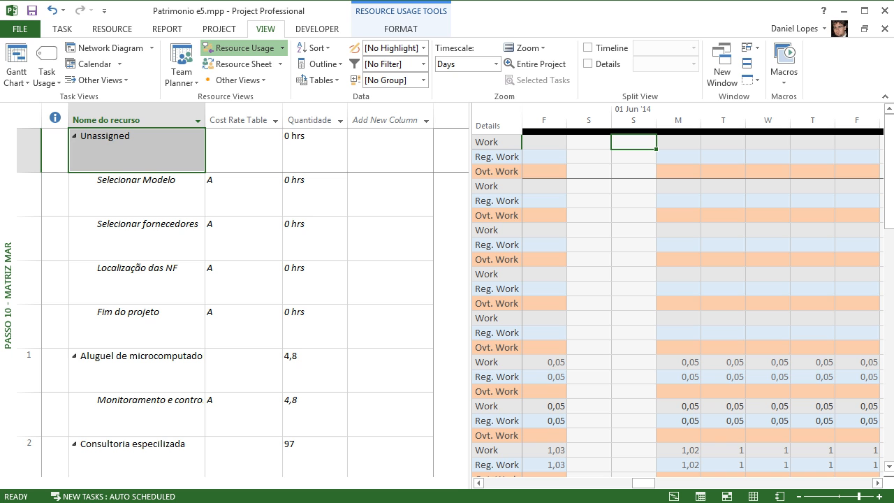
Step: Open the "Passo 11 - Mapa de Materiais" table definition for editing, review its fields and clear the Work field's title
{"action": "left_click", "coordinate": [318, 79]}
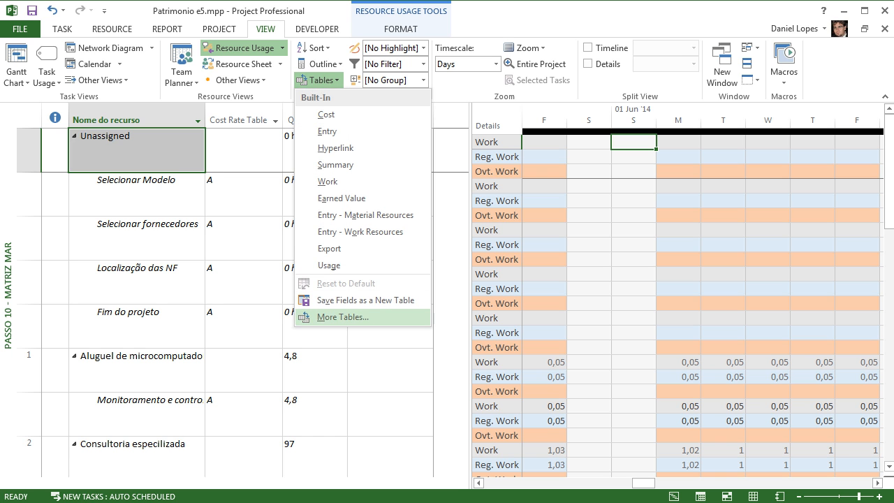
{"action": "left_click", "coordinate": [342, 316]}
{"action": "left_click", "coordinate": [548, 230]}
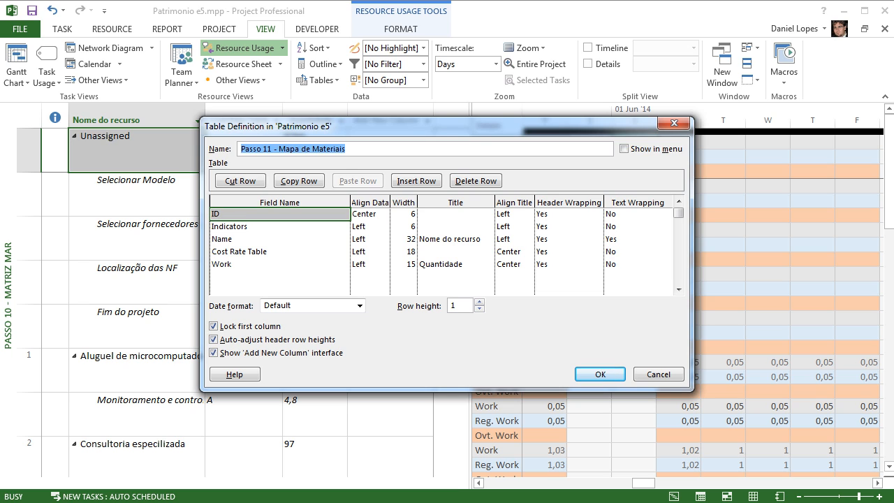
{"action": "left_click", "coordinate": [280, 227]}
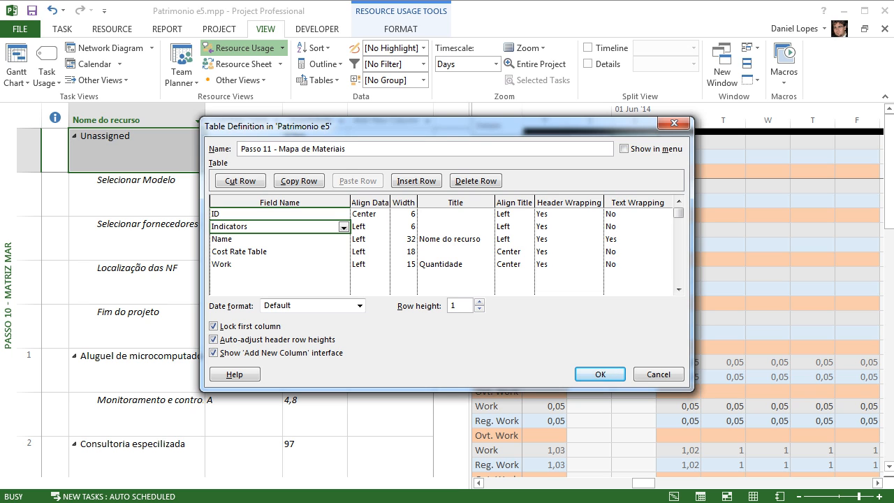
{"action": "left_click", "coordinate": [279, 239]}
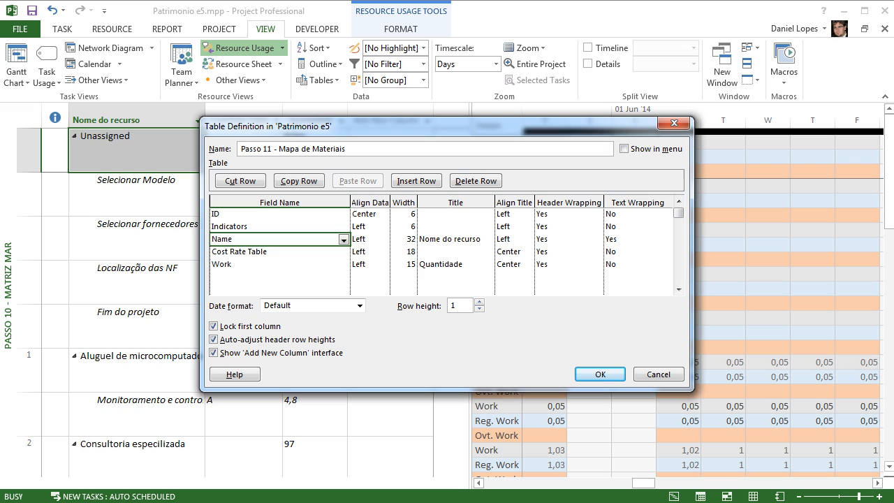
{"action": "left_click", "coordinate": [280, 252]}
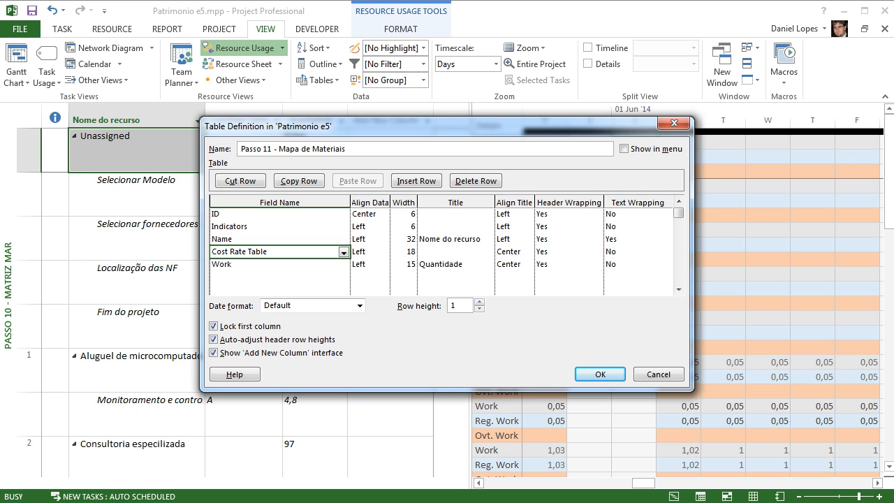
{"action": "left_click", "coordinate": [280, 264]}
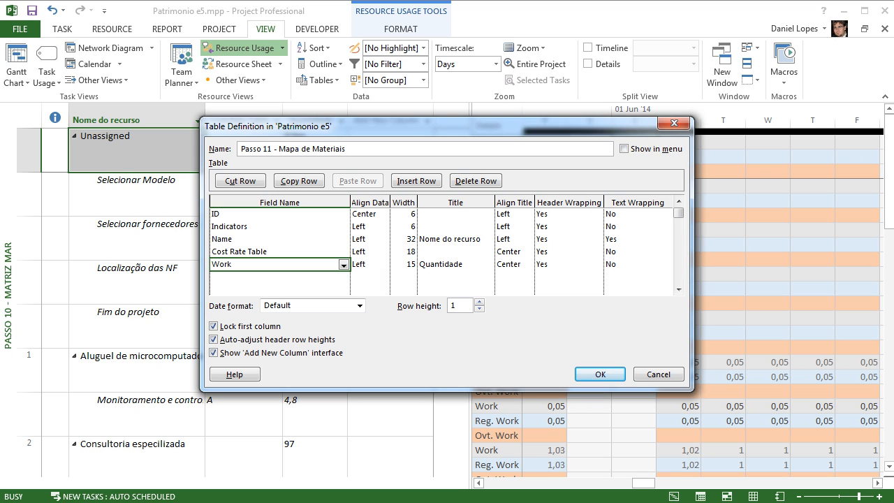
{"action": "left_click_drag", "start_coordinate": [447, 127], "coordinate": [521, 132]}
{"action": "left_click", "coordinate": [427, 301]}
{"action": "key", "text": "BackSpace"}
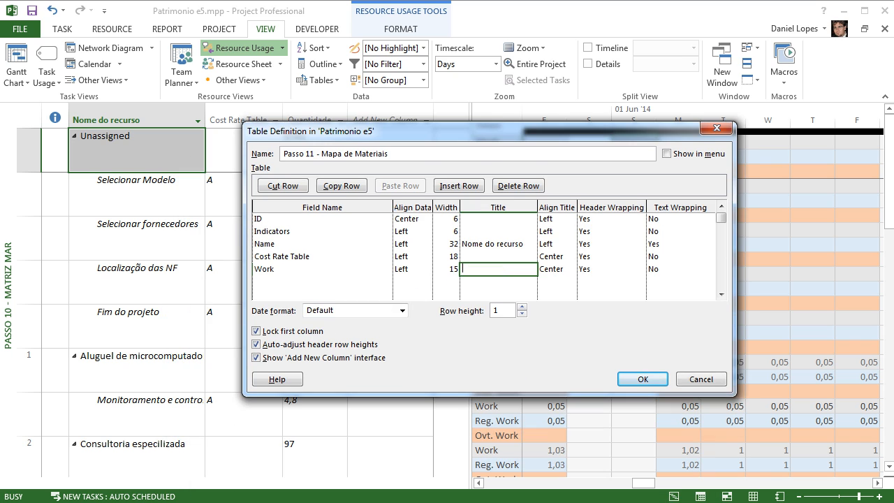
Step: Insert four blank rows above the Work field in the table definition
{"action": "left_click", "coordinate": [319, 269]}
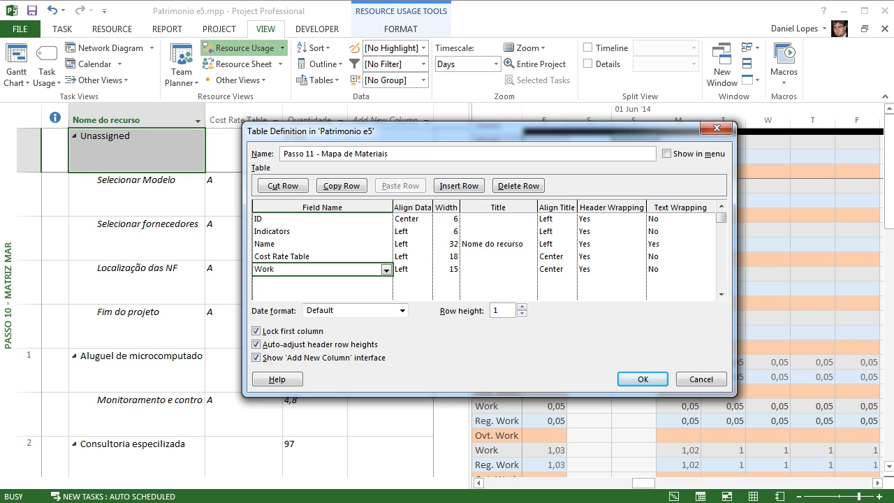
{"action": "left_click", "coordinate": [459, 186]}
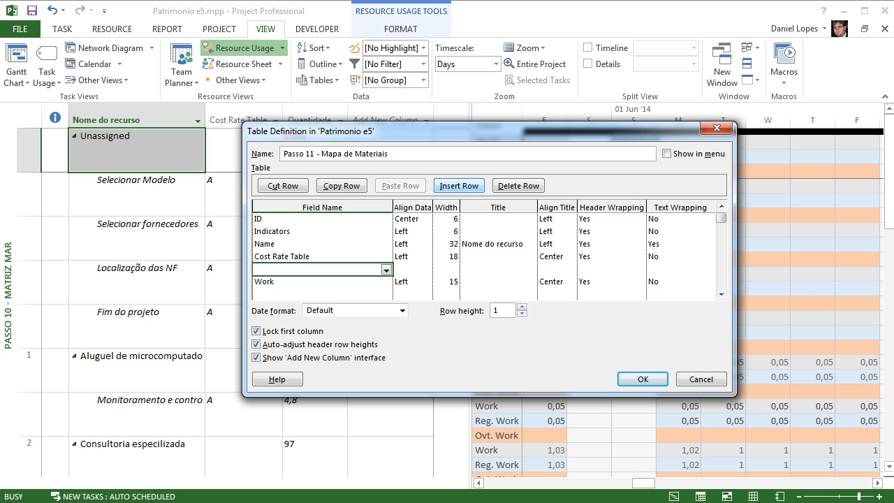
{"action": "left_click", "coordinate": [458, 186]}
{"action": "left_click", "coordinate": [459, 186]}
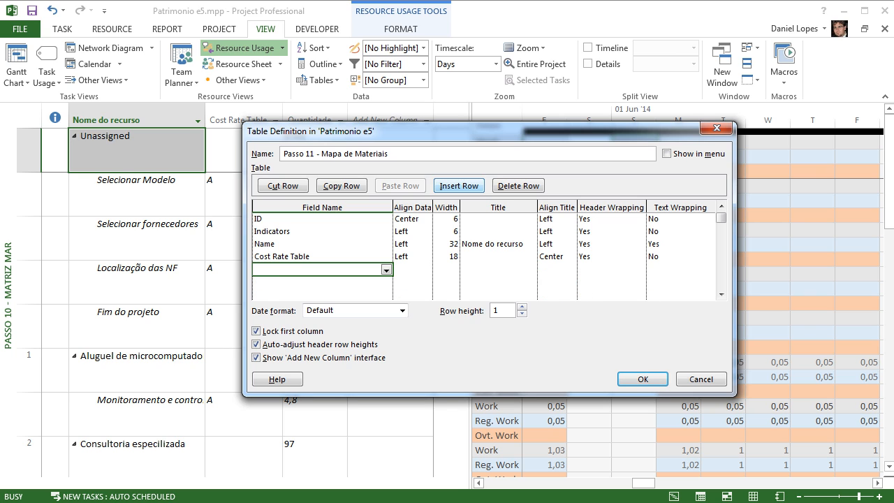
{"action": "scroll", "coordinate": [485, 251], "scroll_direction": "down", "scroll_amount": 3}
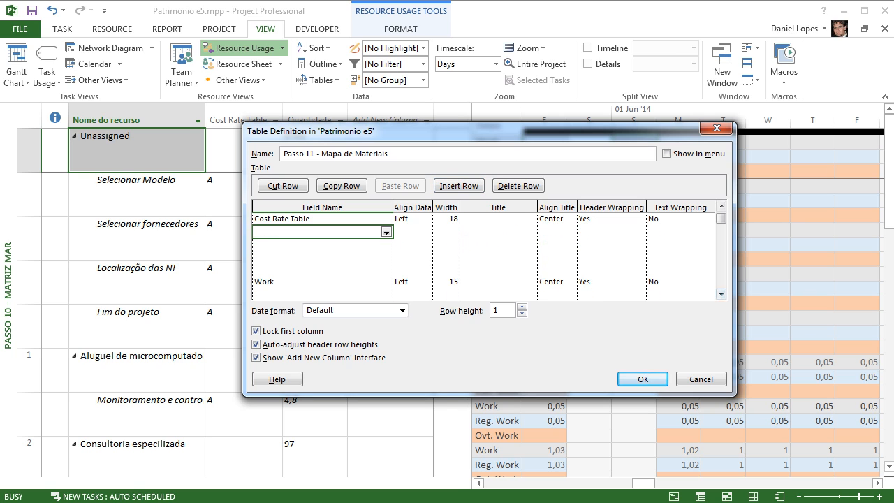
{"action": "left_click", "coordinate": [317, 244]}
{"action": "left_click", "coordinate": [318, 257]}
{"action": "left_click", "coordinate": [317, 269]}
Step: Fill the four blank rows with the fields Flag1, Flag2, Flag3 and Flag4
{"action": "left_click", "coordinate": [317, 231]}
{"action": "type", "text": "Flag"}
{"action": "key", "text": "Return"}
{"action": "type", "text": "Flag2"}
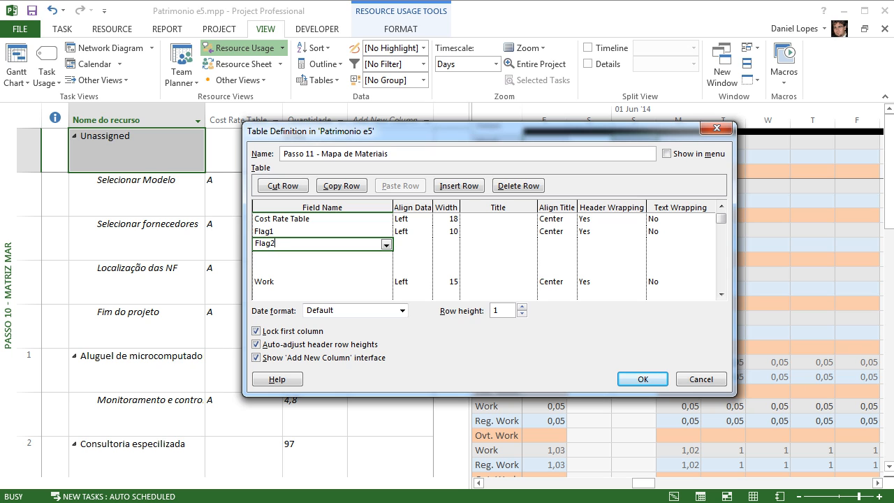
{"action": "key", "text": "Return"}
{"action": "type", "text": "Flag"}
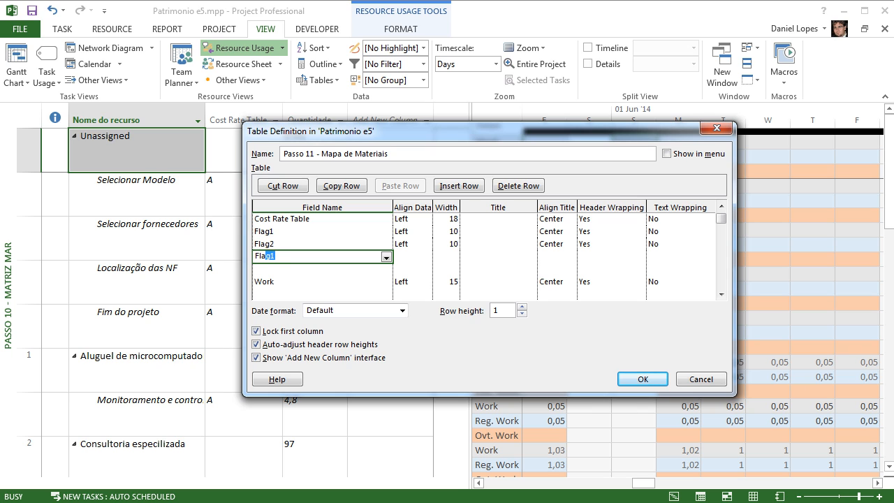
{"action": "type", "text": "3"}
{"action": "key", "text": "Return"}
{"action": "type", "text": "Flag4"}
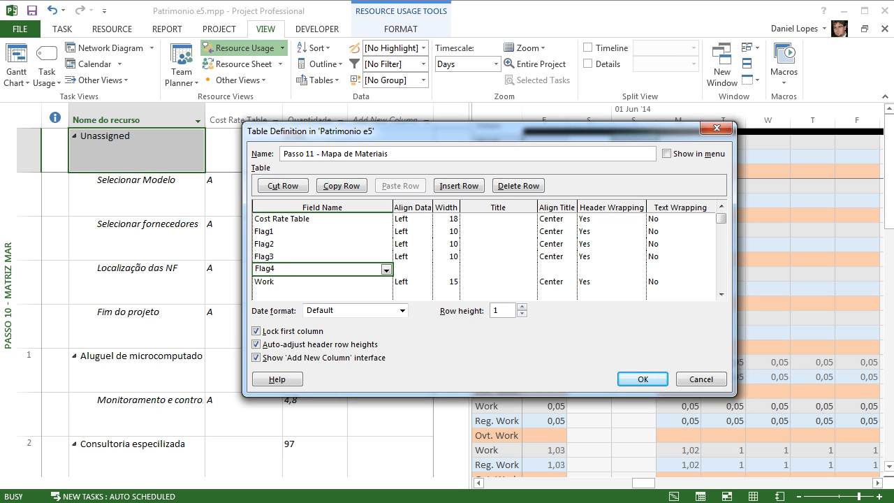
{"action": "left_click", "coordinate": [446, 257]}
Step: Title the Flag1 to Flag4 fields Lider, Trabalhador, Apoio and Consultor respectively
{"action": "left_click", "coordinate": [498, 231]}
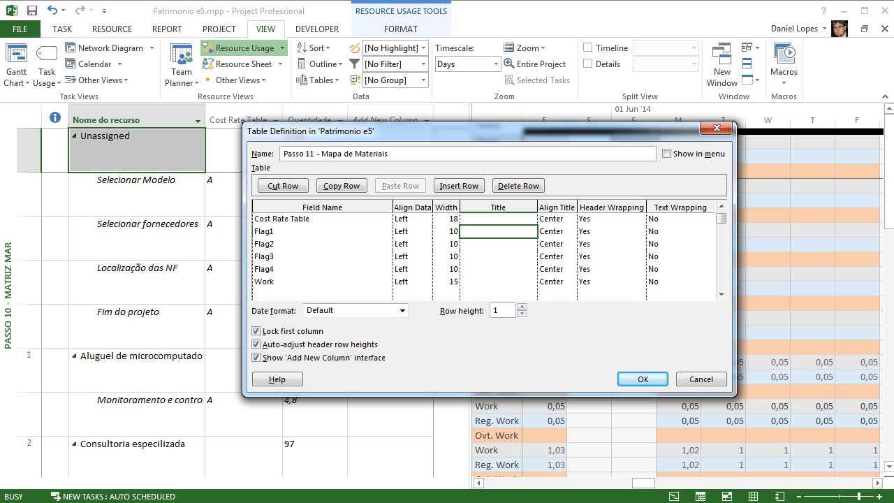
{"action": "type", "text": "Lider"}
{"action": "key", "text": "Return"}
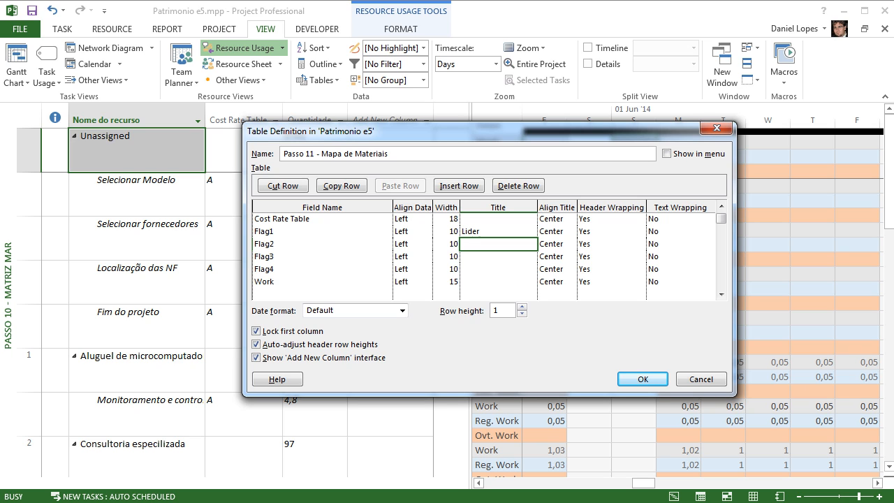
{"action": "type", "text": "Trabalhador"}
{"action": "key", "text": "Return"}
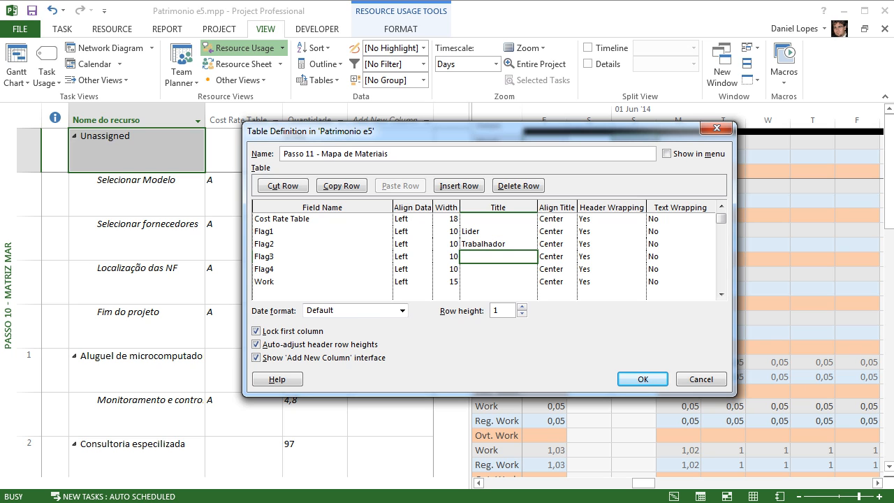
{"action": "type", "text": "Apoio"}
{"action": "key", "text": "Return"}
{"action": "type", "text": "Consultor"}
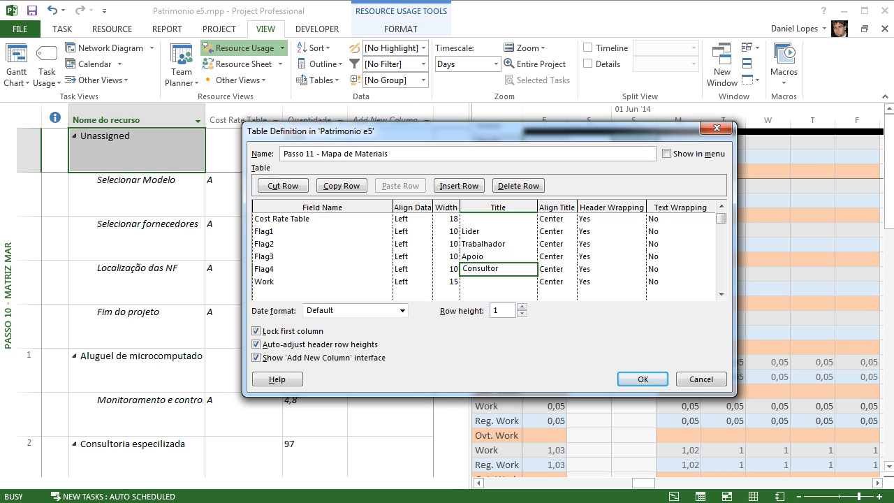
{"action": "key", "text": "Return"}
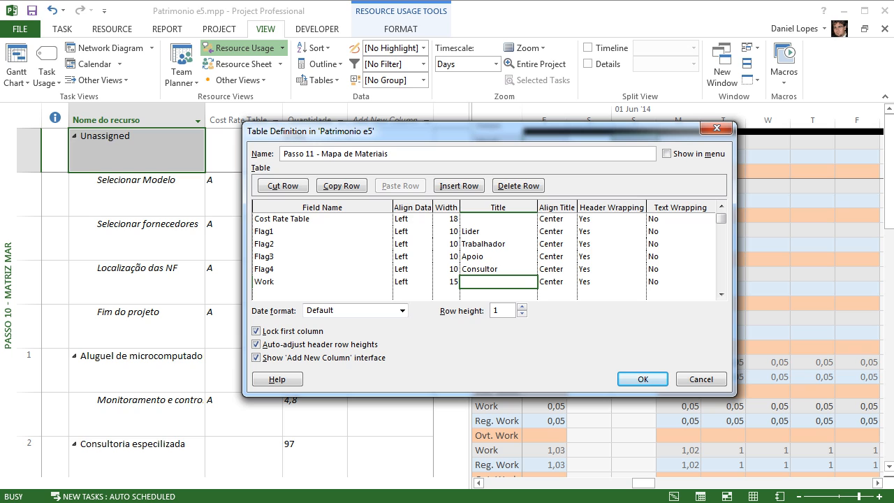
Step: Title the Work field Trabalho and apply the edited table to the resource usage view
{"action": "type", "text": "Trabalho"}
{"action": "key", "text": "Return"}
{"action": "key", "text": "Return"}
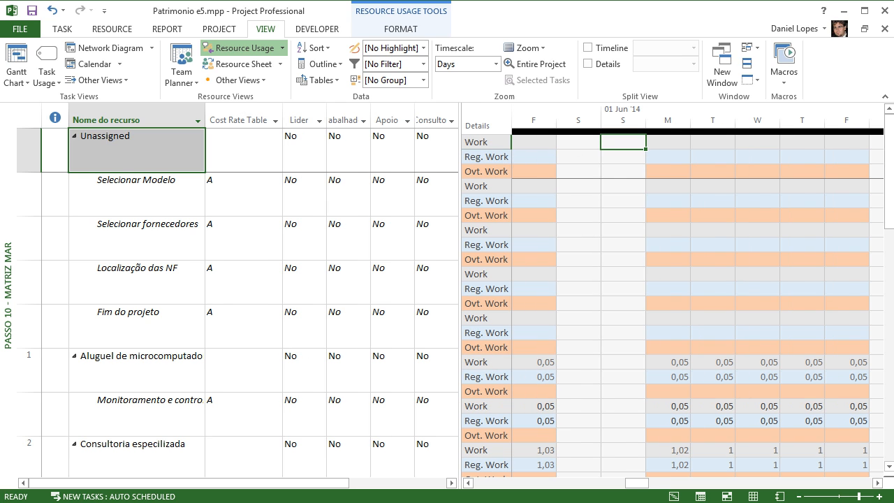
Step: Widen the table area past the Trabalho column and auto-fit the Lider, Trabalhador, Apoio and Consultor columns
{"action": "left_click_drag", "start_coordinate": [460, 279], "coordinate": [580, 279]}
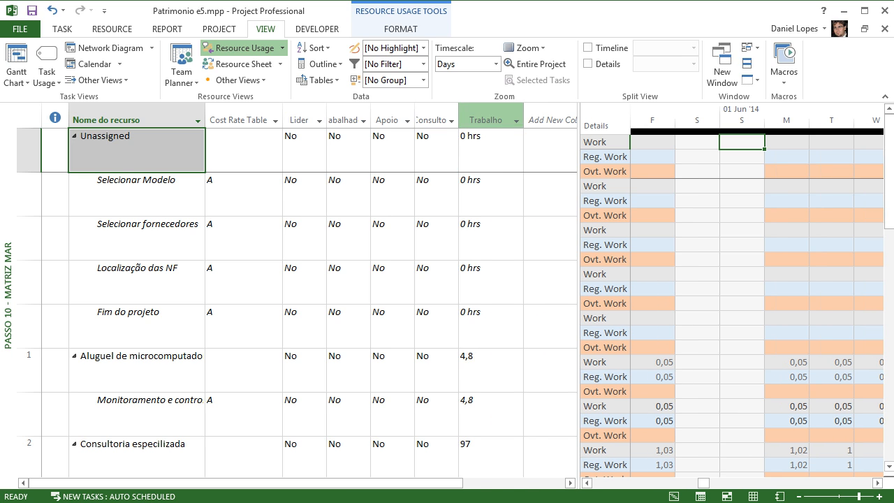
{"action": "double_click", "coordinate": [458, 117]}
{"action": "double_click", "coordinate": [414, 117]}
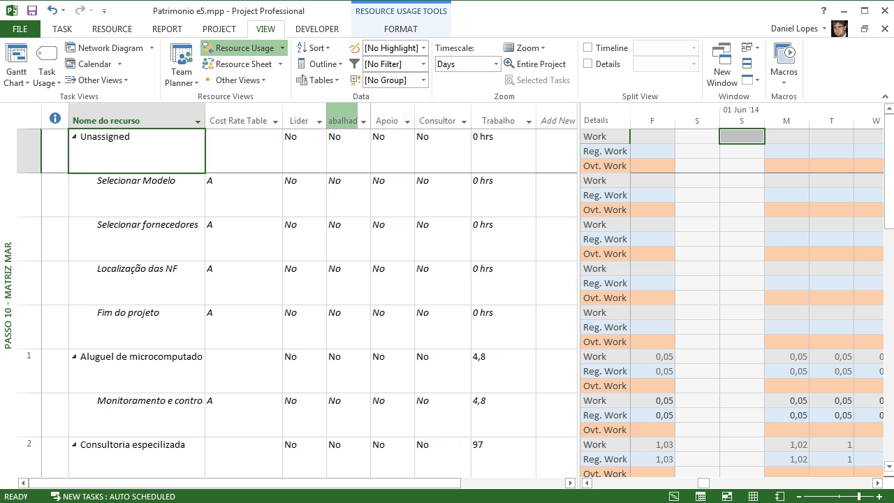
{"action": "double_click", "coordinate": [370, 117]}
{"action": "double_click", "coordinate": [326, 116]}
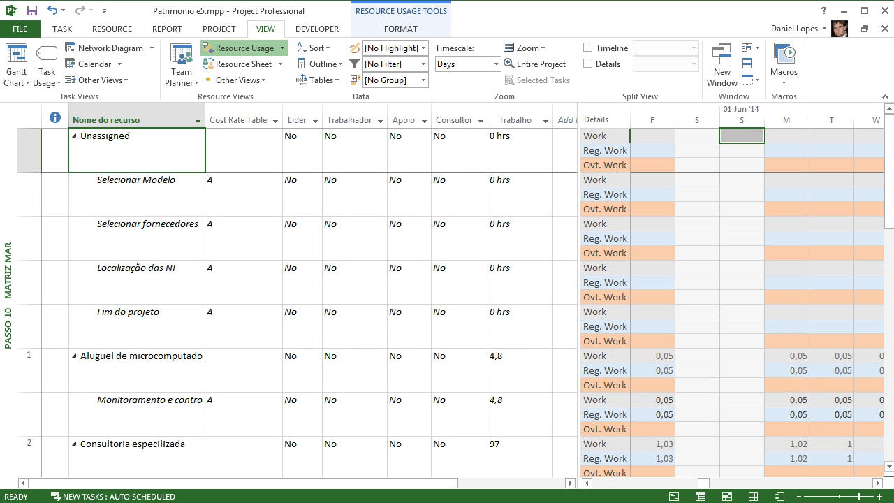
Step: Hide the Add New Column placeholder at the end of the table
{"action": "left_click", "coordinate": [565, 119]}
{"action": "key", "text": "Escape"}
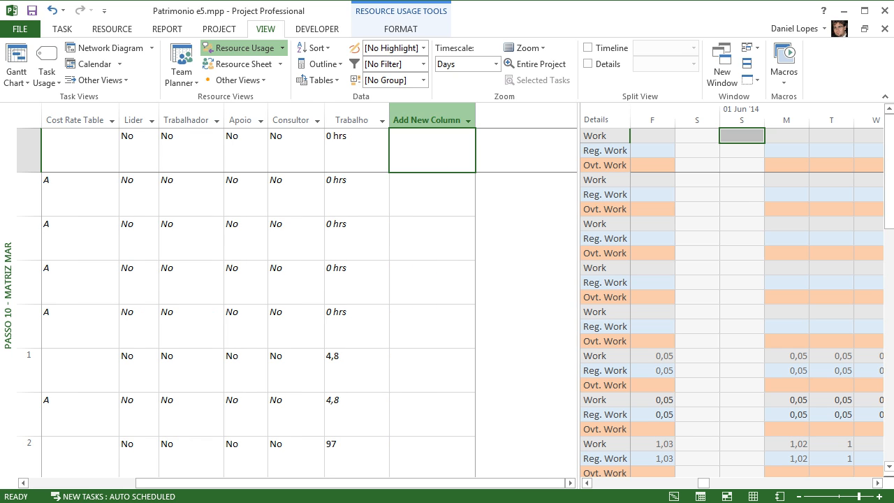
{"action": "right_click", "coordinate": [416, 118]}
{"action": "left_click", "coordinate": [463, 229]}
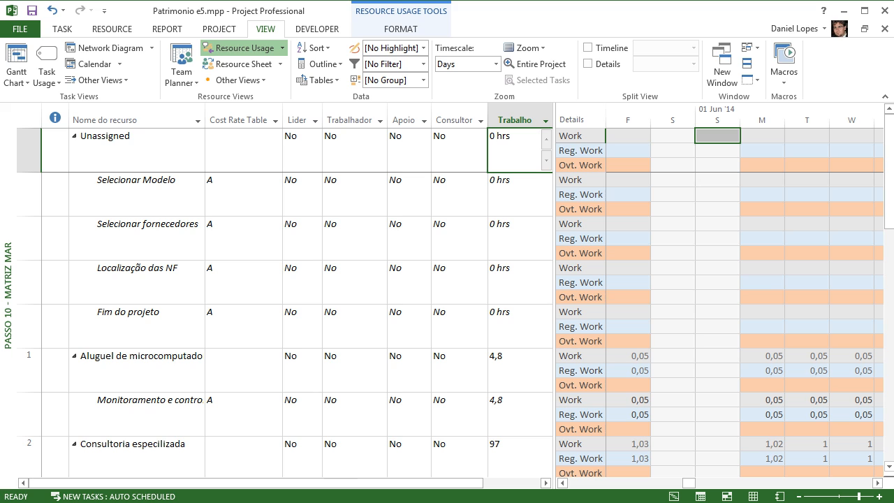
Step: Select the Consultoria especilizada resource and widen the table area slightly beyond the Trabalho column
{"action": "left_click", "coordinate": [136, 450]}
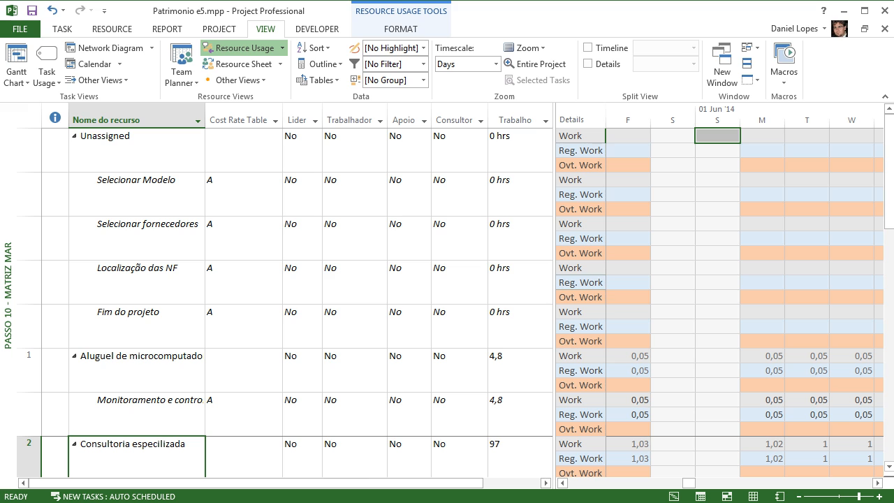
{"action": "left_click_drag", "start_coordinate": [554, 294], "coordinate": [582, 293]}
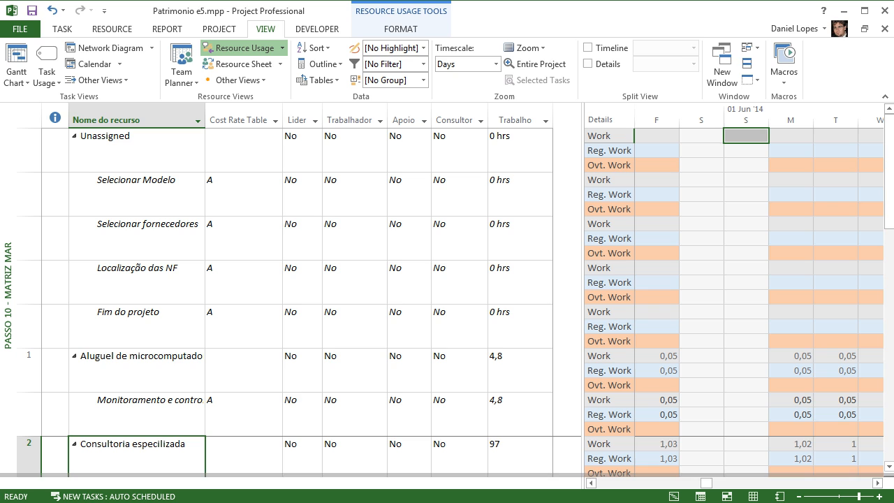
Step: Try cost rate table B on the Planejamento assignment under Consultoria especilizada and set it back to A
{"action": "scroll", "coordinate": [299, 294], "scroll_direction": "down", "scroll_amount": 3}
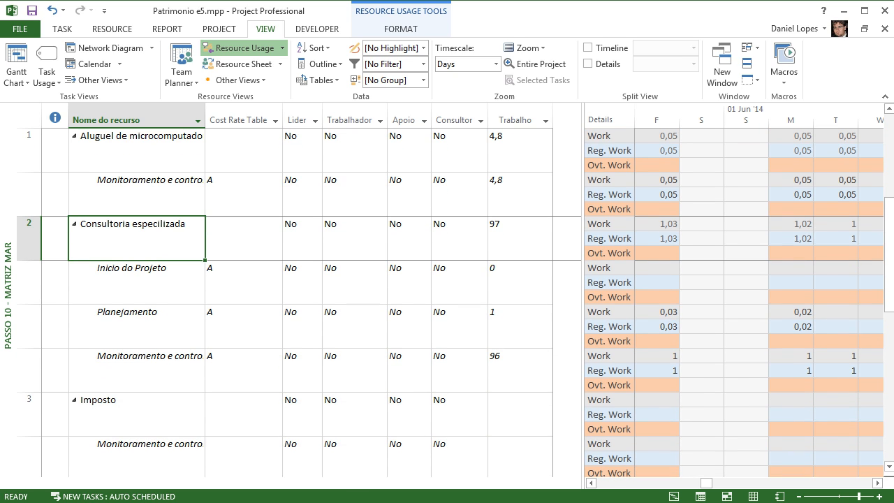
{"action": "left_click", "coordinate": [137, 276]}
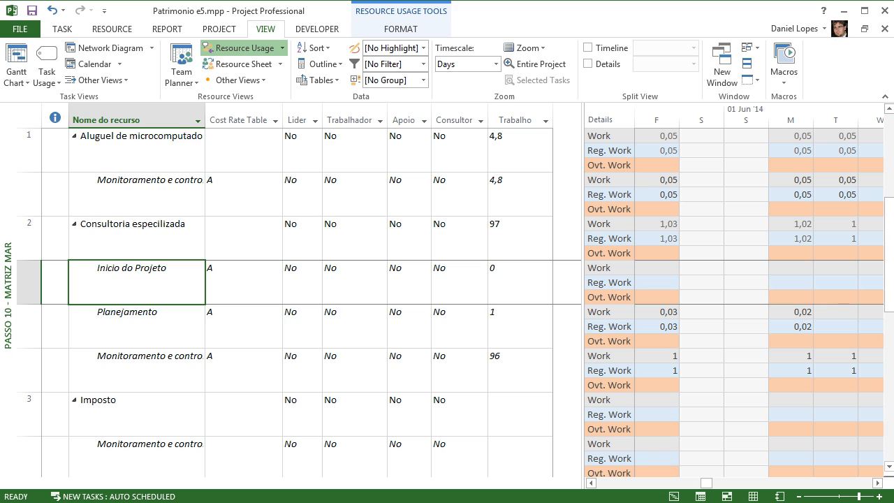
{"action": "left_click", "coordinate": [137, 321]}
{"action": "left_click", "coordinate": [137, 365]}
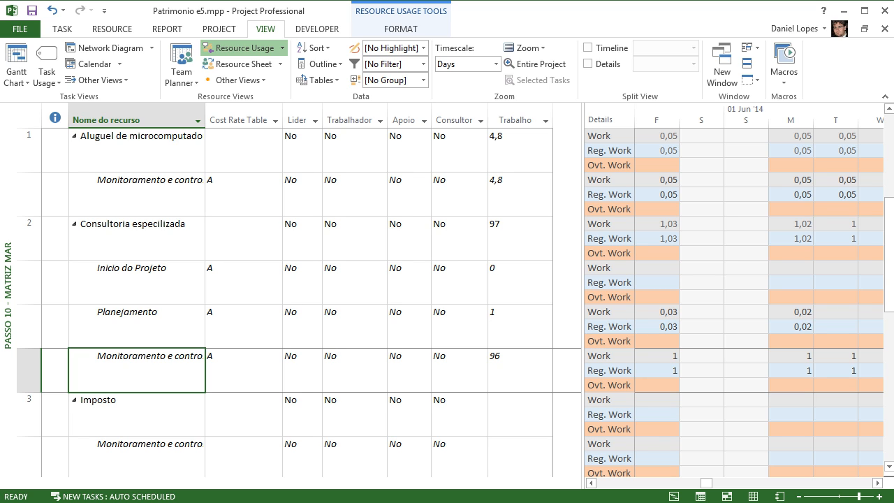
{"action": "left_click", "coordinate": [137, 238]}
{"action": "left_click", "coordinate": [137, 326]}
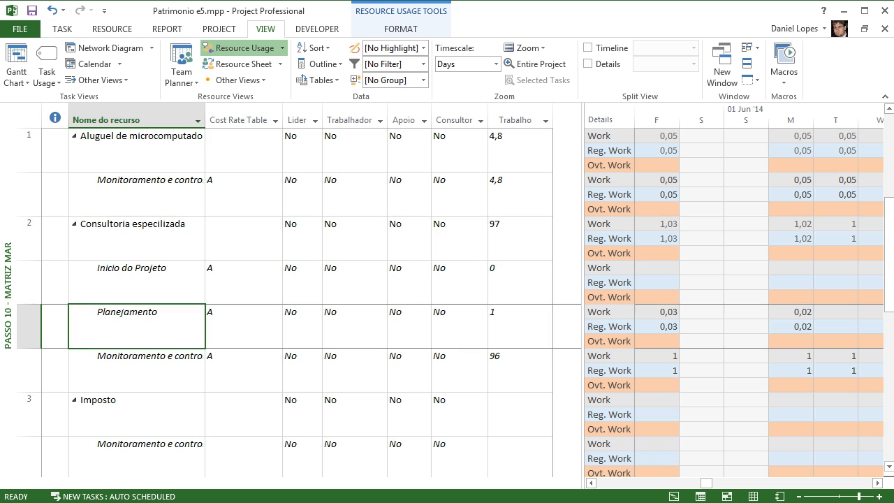
{"action": "left_click", "coordinate": [239, 326]}
{"action": "left_click", "coordinate": [277, 326]}
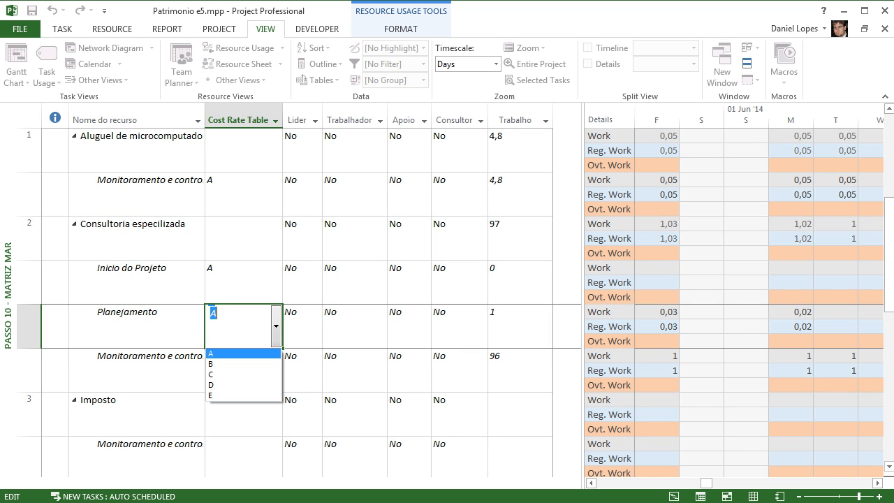
{"action": "left_click", "coordinate": [239, 363]}
{"action": "left_click", "coordinate": [276, 326]}
{"action": "left_click", "coordinate": [238, 354]}
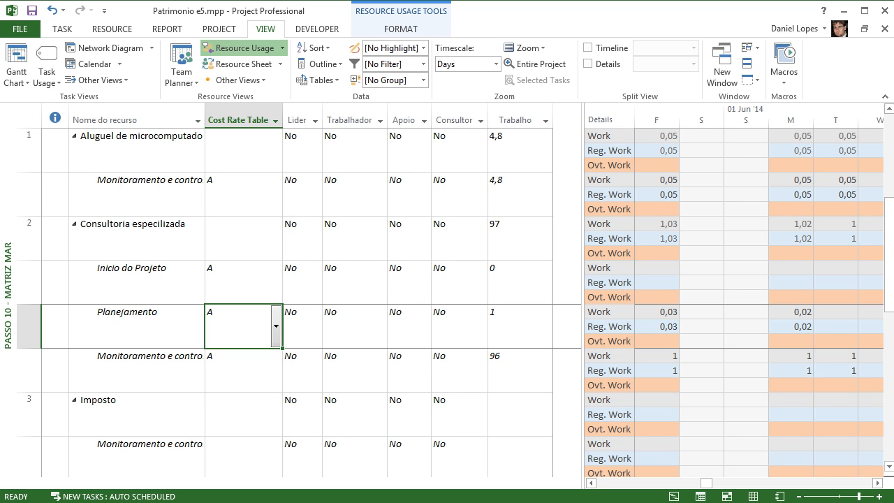
Step: Set the Lider flag of the Planejamento assignment to Yes and its Trabalhador flag to No
{"action": "left_click", "coordinate": [299, 326]}
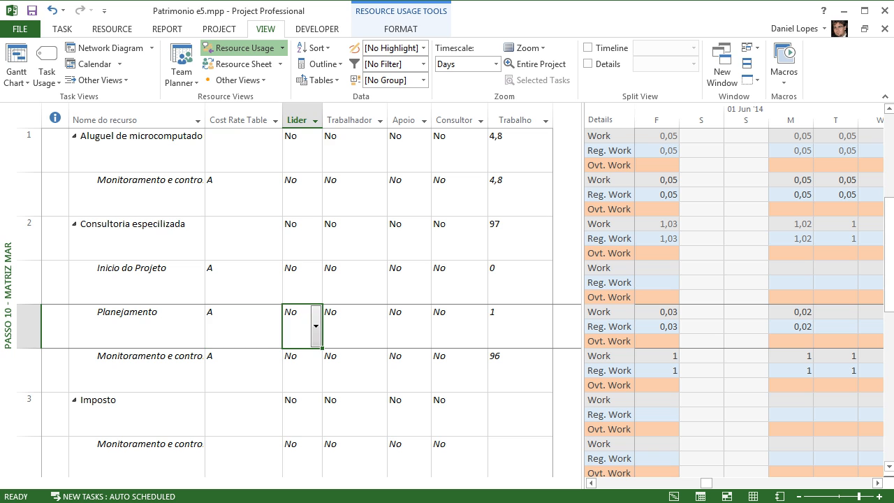
{"action": "left_click", "coordinate": [316, 326]}
{"action": "left_click", "coordinate": [298, 352]}
{"action": "left_click", "coordinate": [355, 326]}
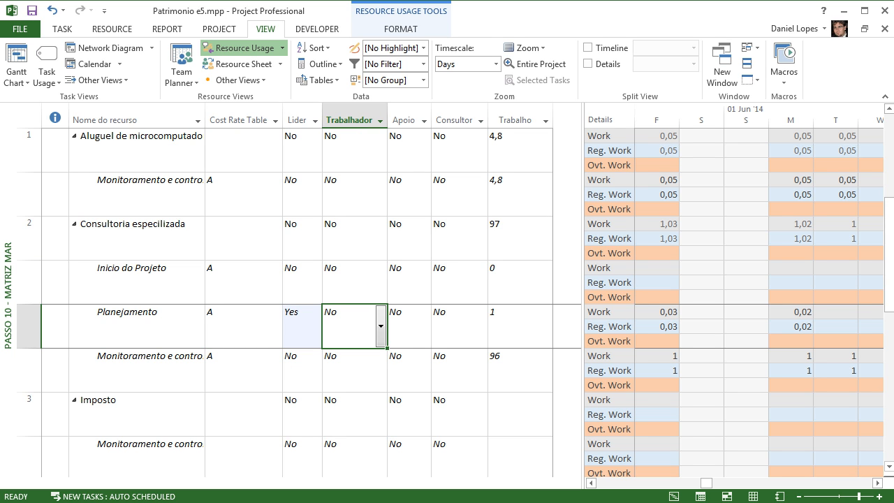
{"action": "left_click", "coordinate": [380, 326]}
{"action": "key", "text": "Up"}
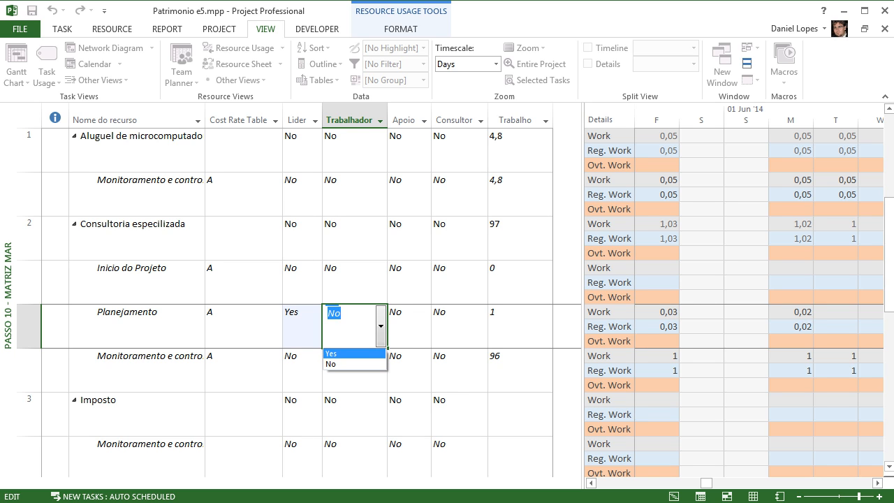
{"action": "left_click", "coordinate": [355, 364]}
Step: Set the Apoio and Consultor flags of the Planejamento assignment to Yes
{"action": "left_click", "coordinate": [403, 326]}
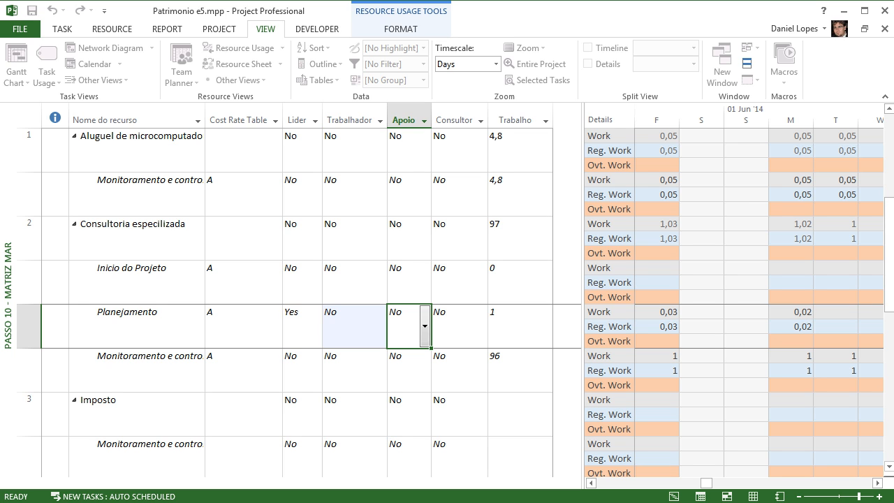
{"action": "left_click", "coordinate": [424, 326]}
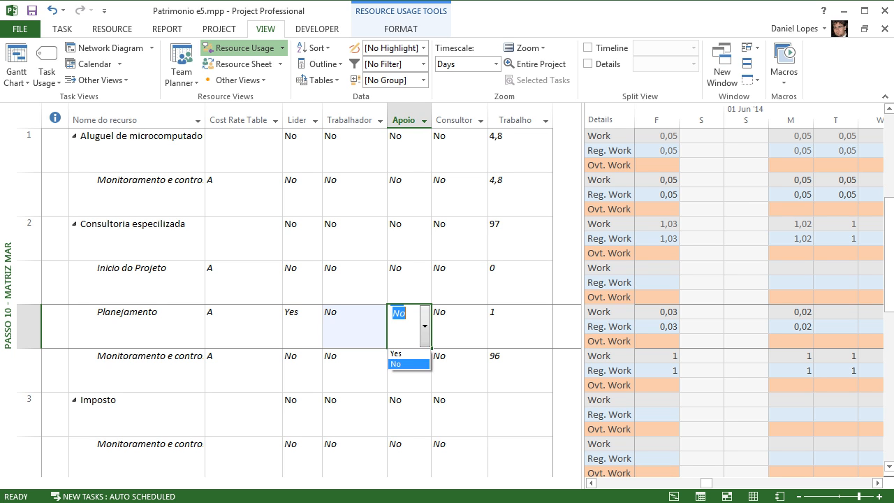
{"action": "left_click", "coordinate": [398, 352]}
{"action": "left_click", "coordinate": [459, 326]}
{"action": "left_click", "coordinate": [481, 326]}
{"action": "left_click", "coordinate": [447, 352]}
Step: Set the Trabalhador flag of the Planejamento assignment to Yes and select its four flag cells from Lider to Consultor
{"action": "left_click", "coordinate": [354, 326]}
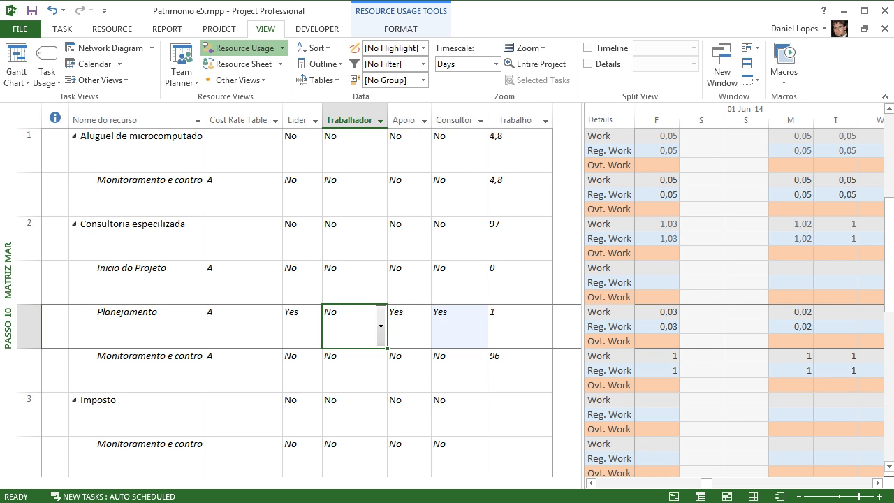
{"action": "left_click", "coordinate": [380, 325]}
{"action": "left_click", "coordinate": [331, 354]}
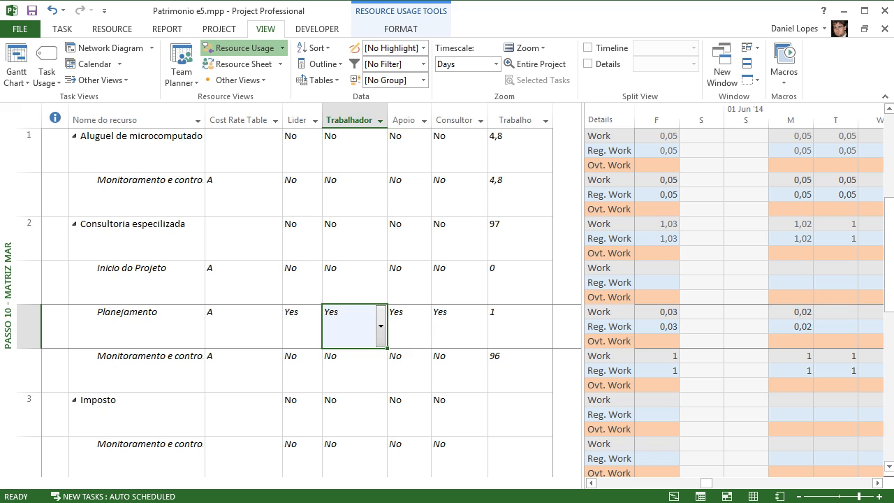
{"action": "left_click", "coordinate": [405, 326]}
{"action": "left_click_drag", "start_coordinate": [299, 326], "coordinate": [455, 326]}
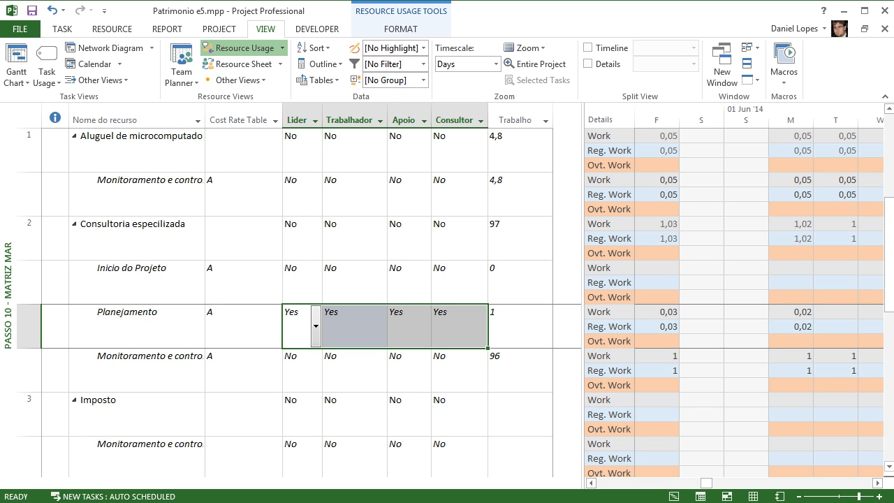
Step: Set the Apoio and Consultor flags to Yes for the Monitoramento e controle assignment under Consultoria especilizada
{"action": "left_click", "coordinate": [355, 370]}
{"action": "left_click", "coordinate": [137, 371]}
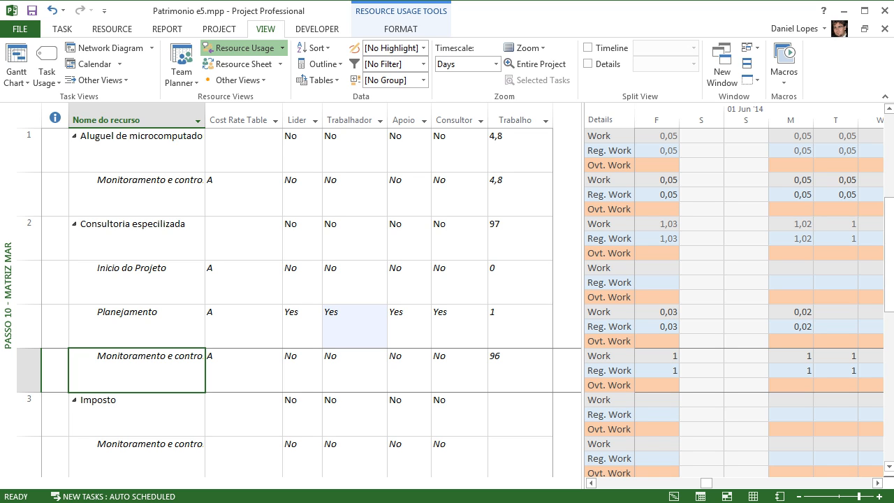
{"action": "left_click", "coordinate": [405, 370]}
{"action": "left_click", "coordinate": [425, 371]}
{"action": "left_click", "coordinate": [407, 397]}
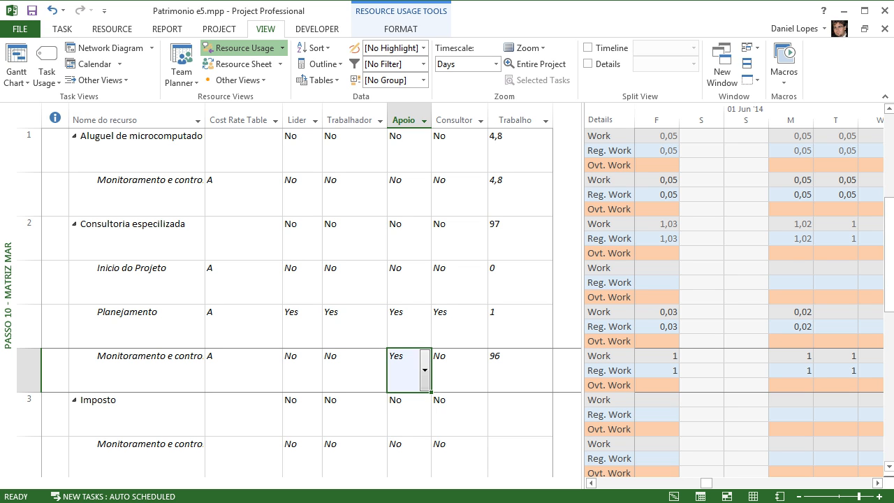
{"action": "left_click", "coordinate": [454, 370]}
{"action": "left_click", "coordinate": [481, 370]}
{"action": "left_click", "coordinate": [452, 397]}
{"action": "left_click", "coordinate": [354, 370]}
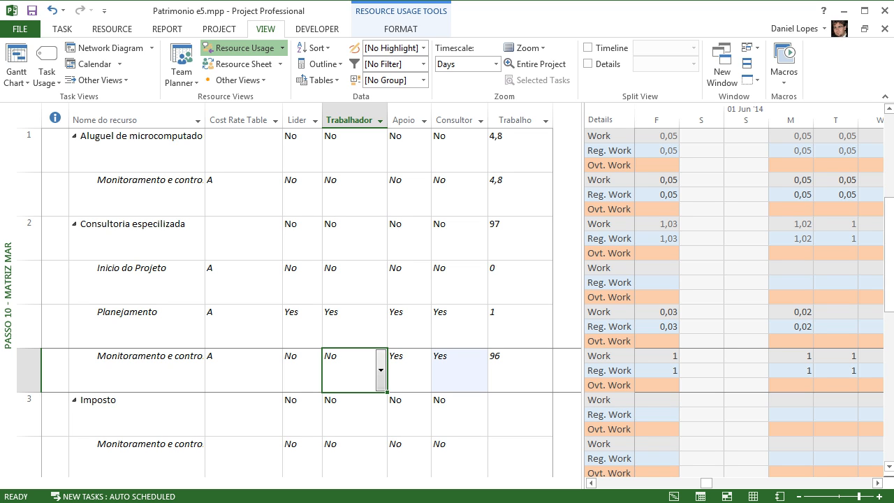
{"action": "left_click", "coordinate": [406, 370]}
{"action": "left_click", "coordinate": [454, 370]}
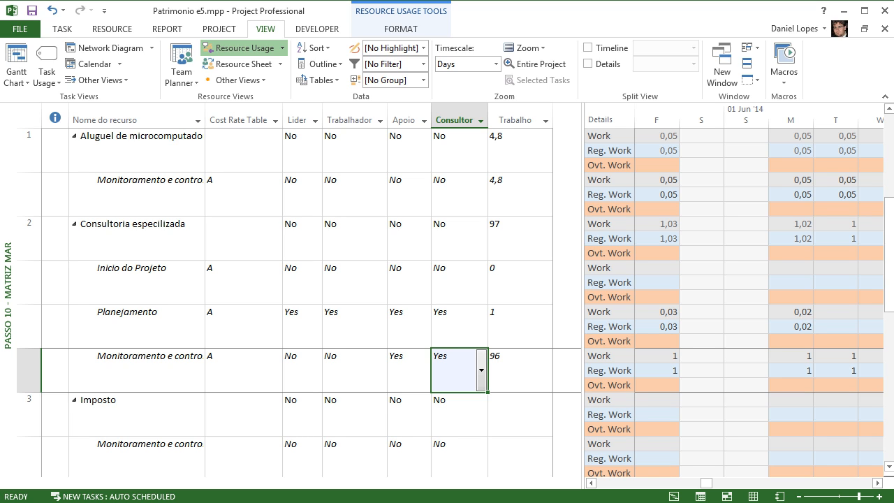
Step: Set the Trabalhador flag to Yes for the Monitoramento e controle assignment under Imposto
{"action": "left_click", "coordinate": [137, 414]}
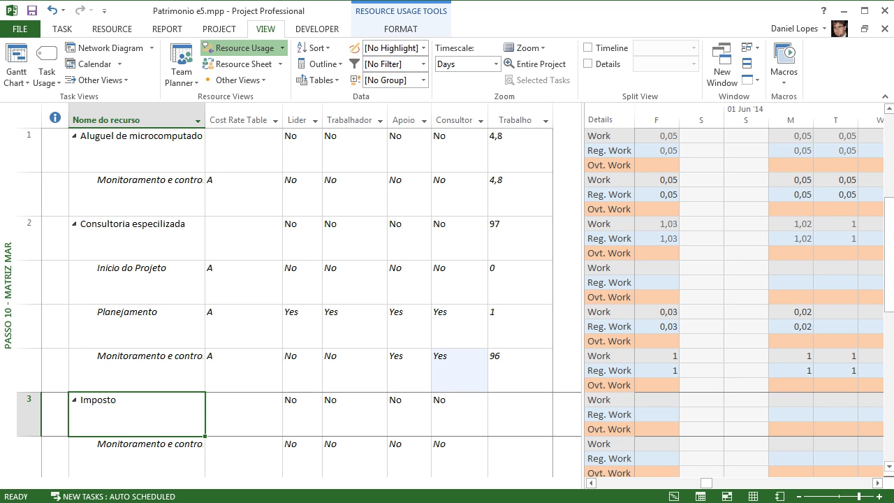
{"action": "left_click", "coordinate": [137, 456]}
{"action": "left_click", "coordinate": [137, 414]}
{"action": "left_click", "coordinate": [137, 457]}
{"action": "left_click", "coordinate": [355, 457]}
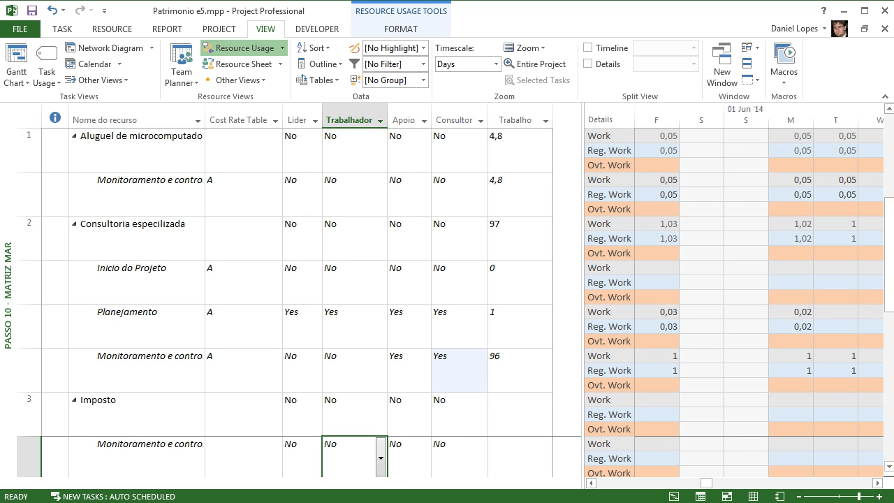
{"action": "left_click", "coordinate": [380, 458]}
{"action": "left_click", "coordinate": [349, 485]}
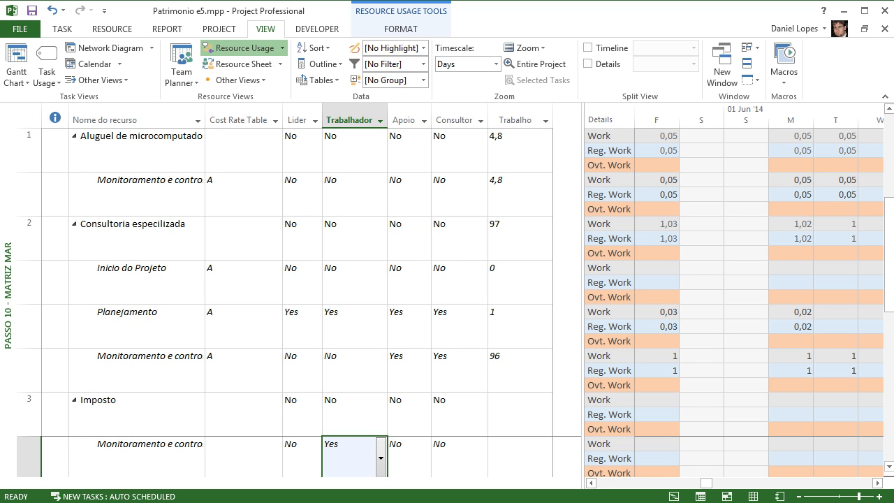
{"action": "left_click", "coordinate": [403, 370]}
{"action": "left_click", "coordinate": [454, 370]}
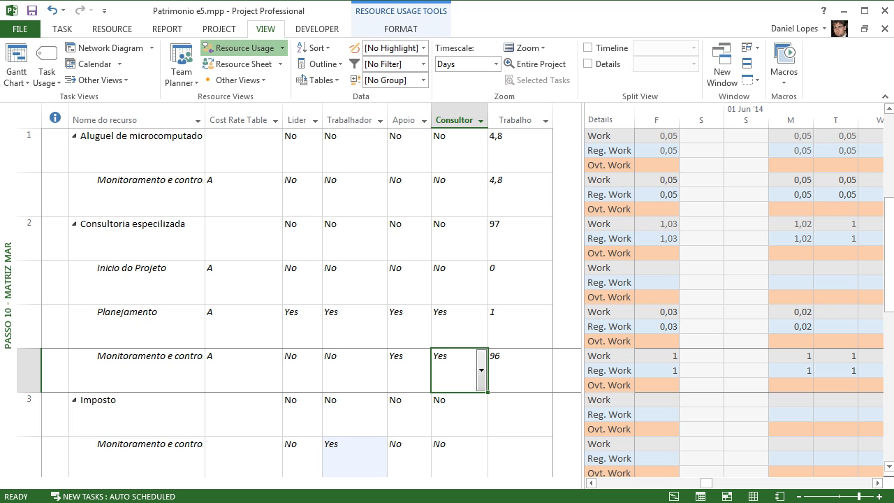
Step: Return the Trabalhador flag of the Monitoramento e controle assignment under Imposto to No
{"action": "left_click", "coordinate": [137, 414]}
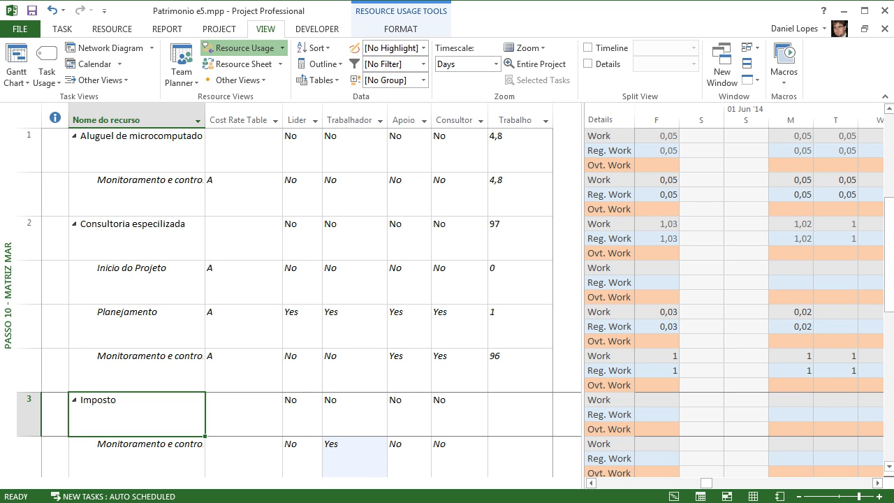
{"action": "left_click", "coordinate": [351, 454]}
{"action": "left_click", "coordinate": [381, 458]}
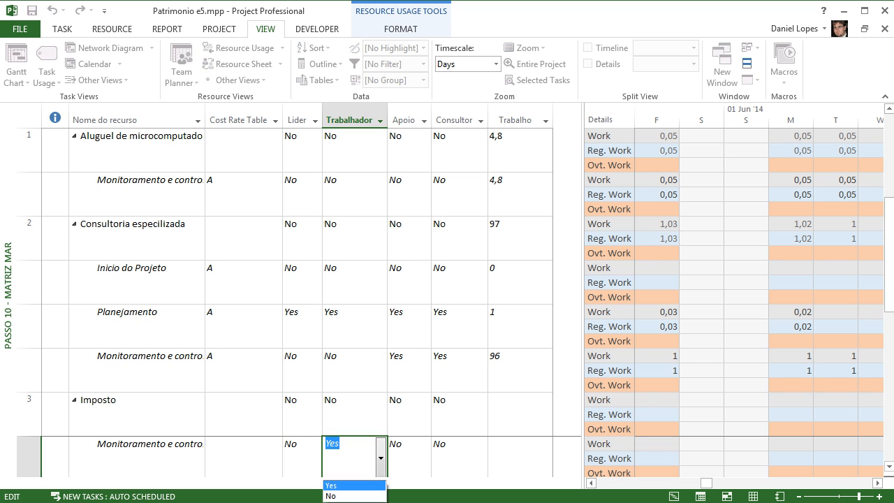
{"action": "left_click", "coordinate": [349, 497]}
{"action": "left_click", "coordinate": [351, 370]}
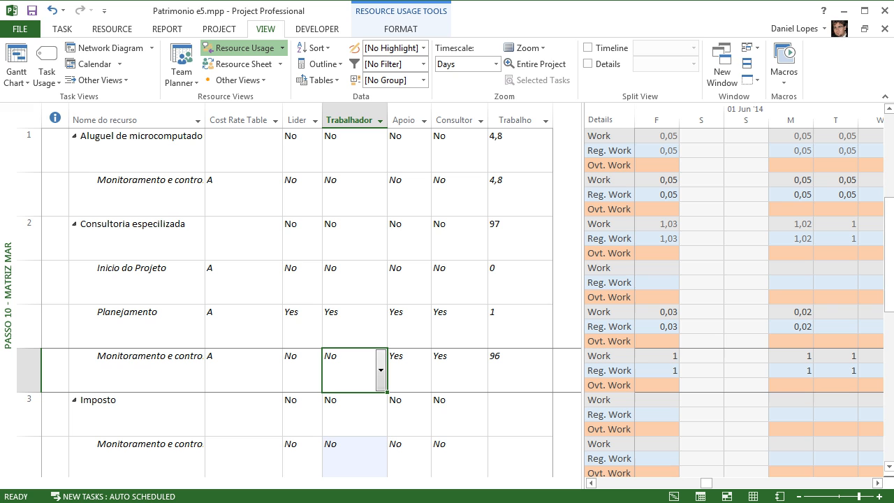
Step: View the notes in the resource information of Aluguel de microcomputador and close it without adding text
{"action": "double_click", "coordinate": [29, 149]}
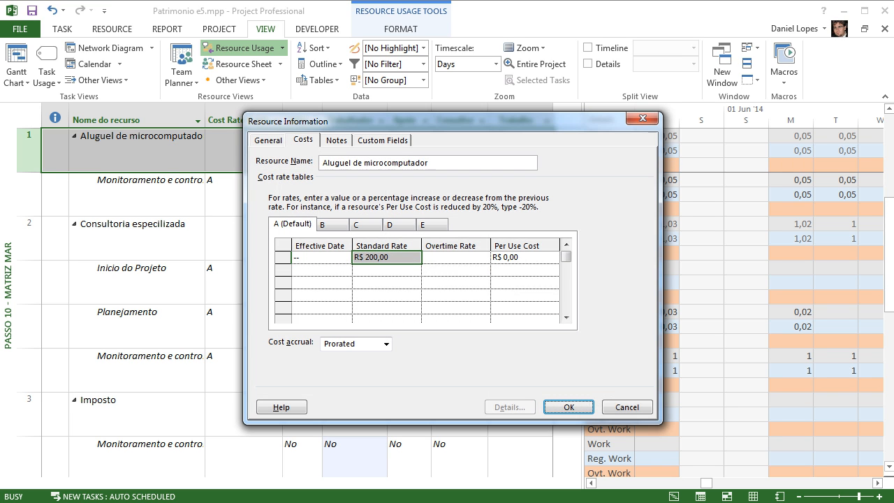
{"action": "left_click", "coordinate": [336, 140]}
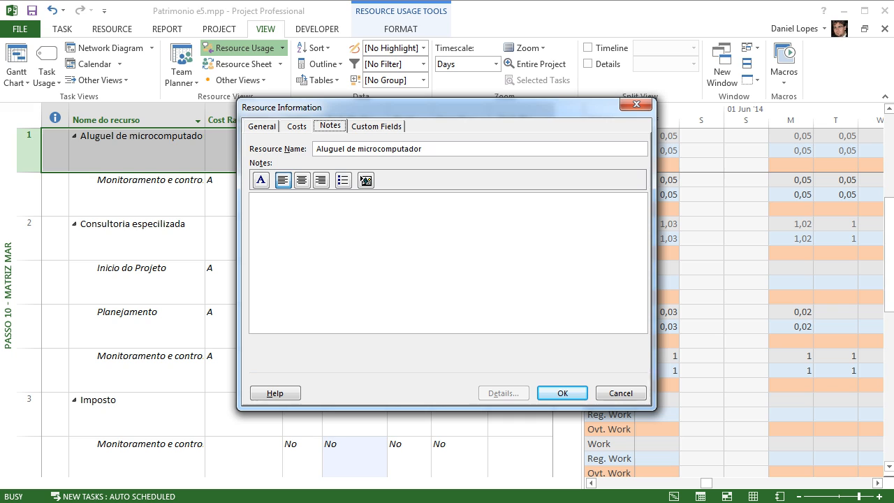
{"action": "left_click", "coordinate": [253, 201]}
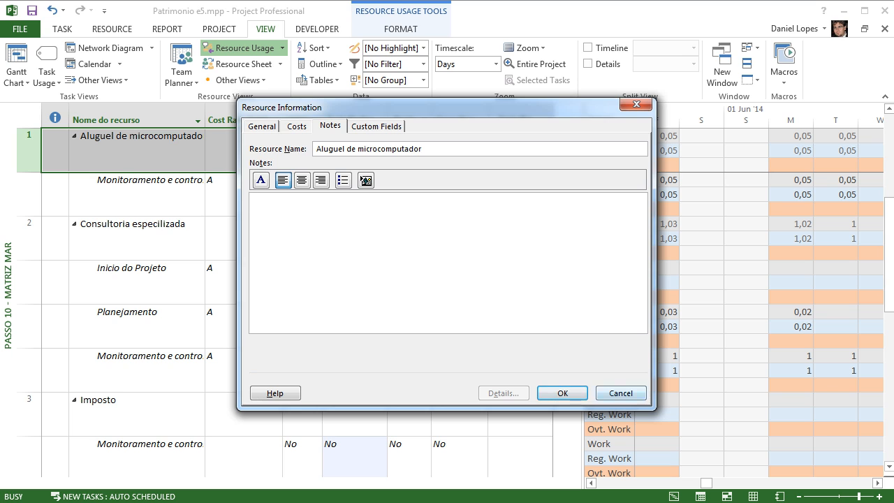
{"action": "key", "text": "Return"}
Step: Start a note on the Planejamento assignment of Consultoria especilizada reading "Mão de obra especializada com pagamento de"
{"action": "key", "text": "Down"}
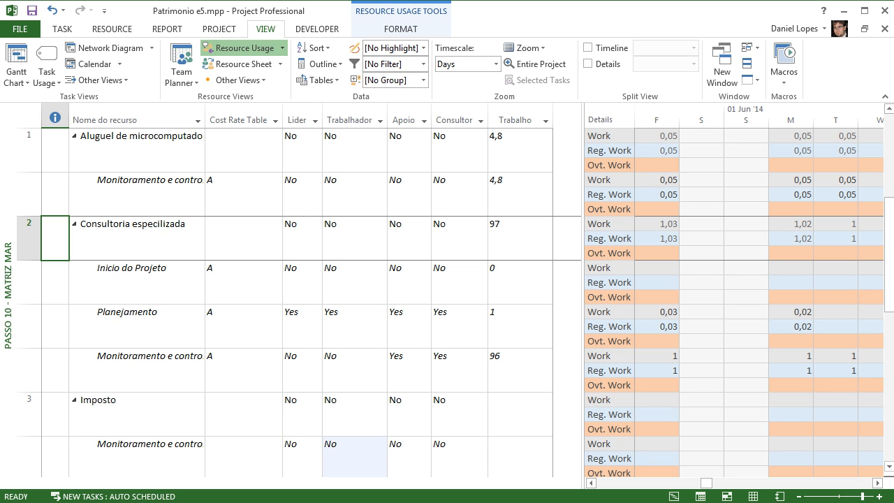
{"action": "key", "text": "Down"}
{"action": "key", "text": "Down"}
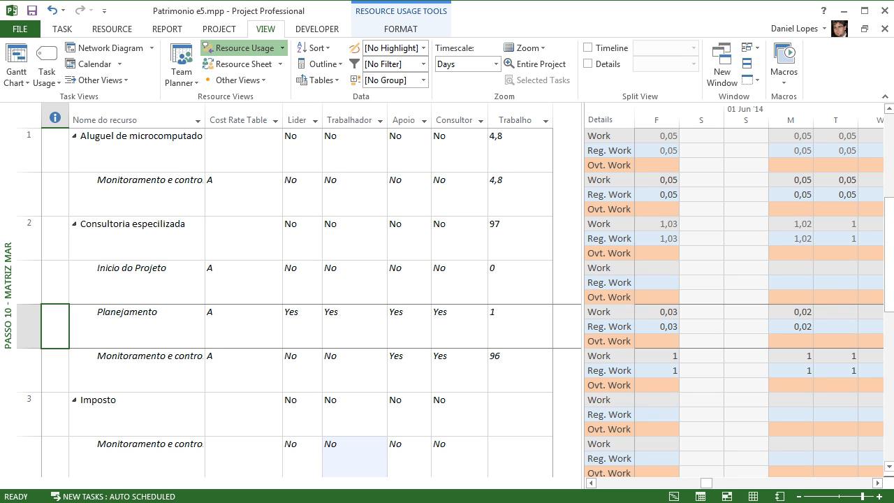
{"action": "key", "text": "shift+F2"}
{"action": "left_click", "coordinate": [361, 168]}
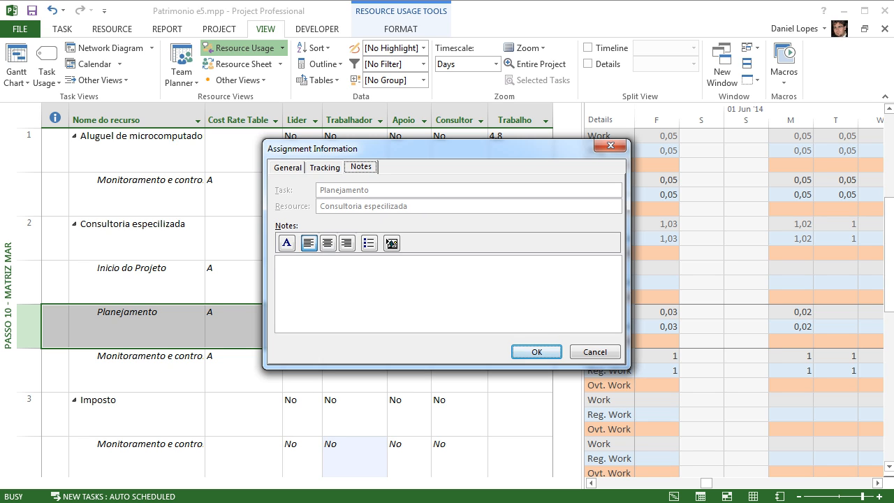
{"action": "left_click", "coordinate": [363, 279]}
{"action": "type", "text": "Mão de obra"}
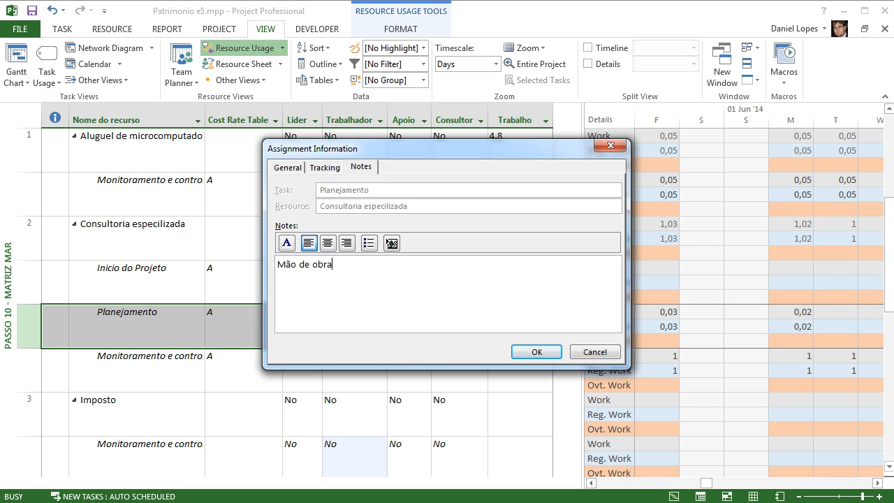
{"action": "type", "text": " especializada com cu"}
{"action": "key", "text": "BackSpace"}
{"action": "key", "text": "BackSpace"}
{"action": "type", "text": "pagamento de"}
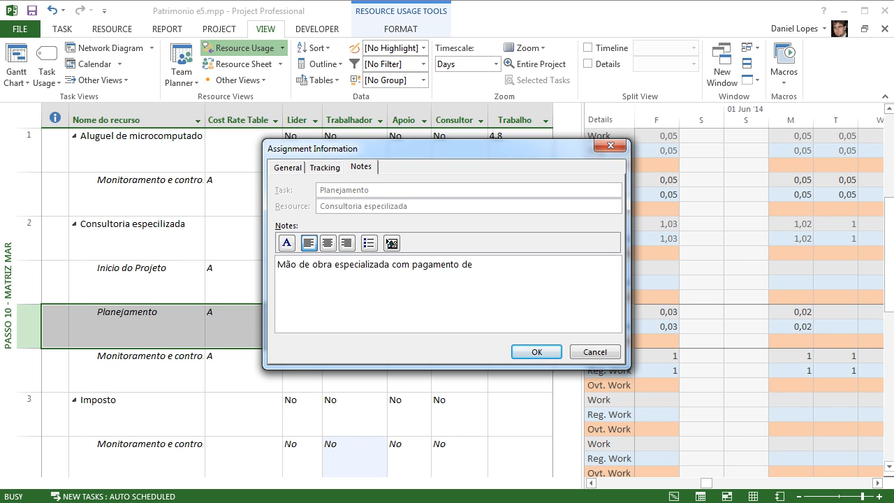
Step: Continue the Planejamento assignment note with "mil e duzentos ao dia + benefícios vide contrato"
{"action": "type", "text": " mil e duzentos ao dia + bene"}
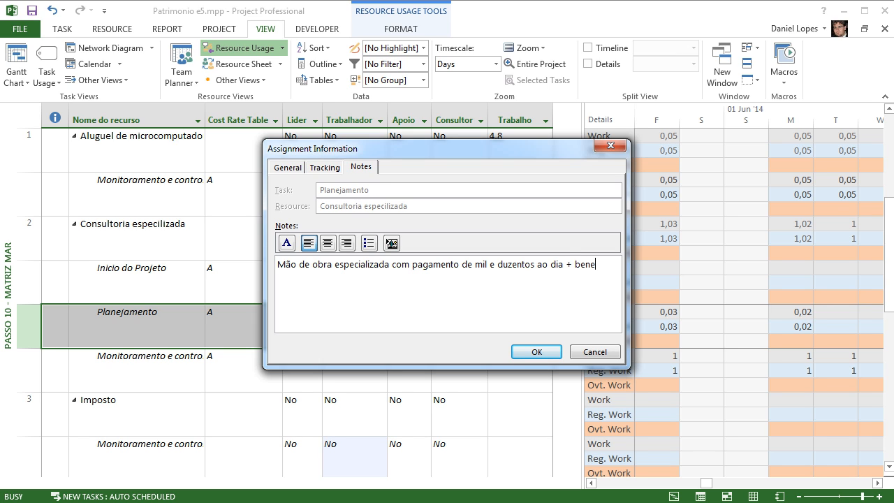
{"action": "type", "text": "fícios"}
{"action": "type", "text": "vide cont"}
{"action": "type", "text": "rato"}
Step: Add the note lines "link do contrato:" and "Responsabilidades na ativida", and close the assignment information without saving
{"action": "key", "text": "Return"}
{"action": "type", "text": "link"}
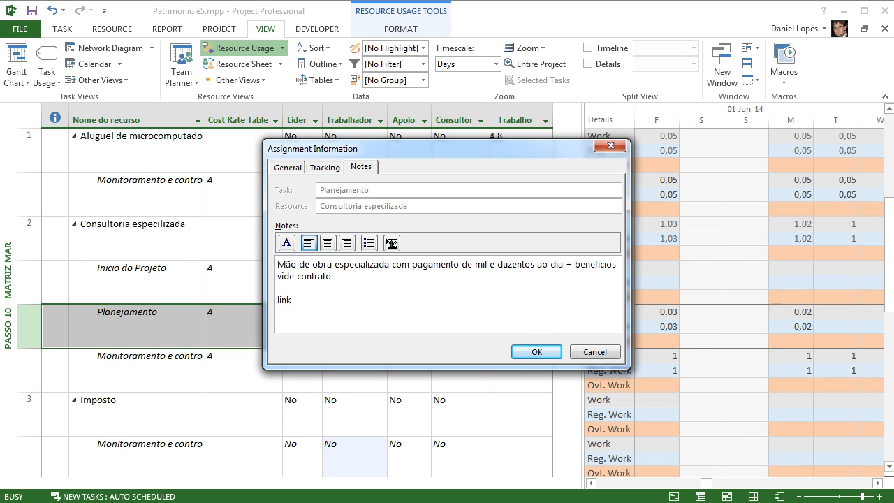
{"action": "type", "text": " do contrato:"}
{"action": "key", "text": "Return"}
{"action": "type", "text": "Responsa"}
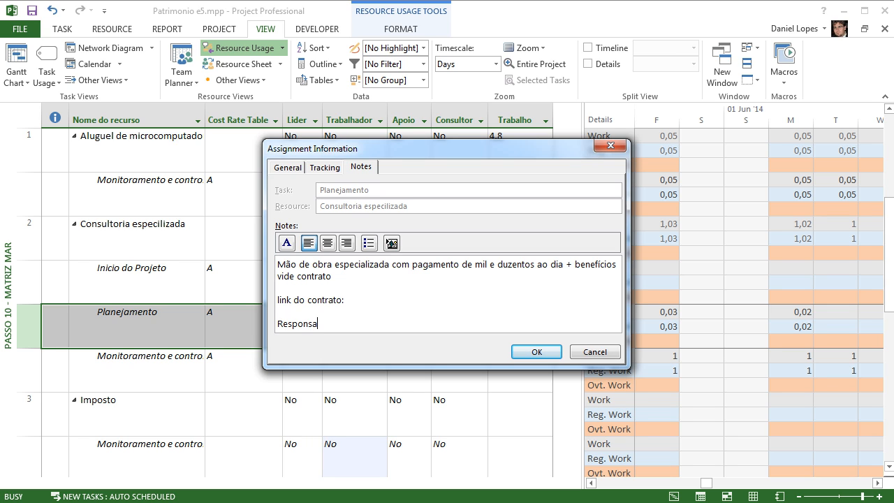
{"action": "type", "text": "bilidades na ativida"}
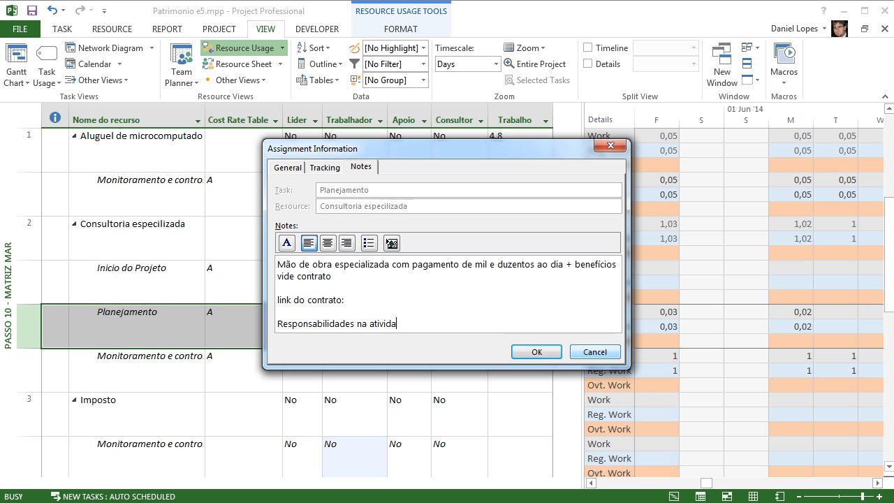
{"action": "left_click", "coordinate": [595, 352]}
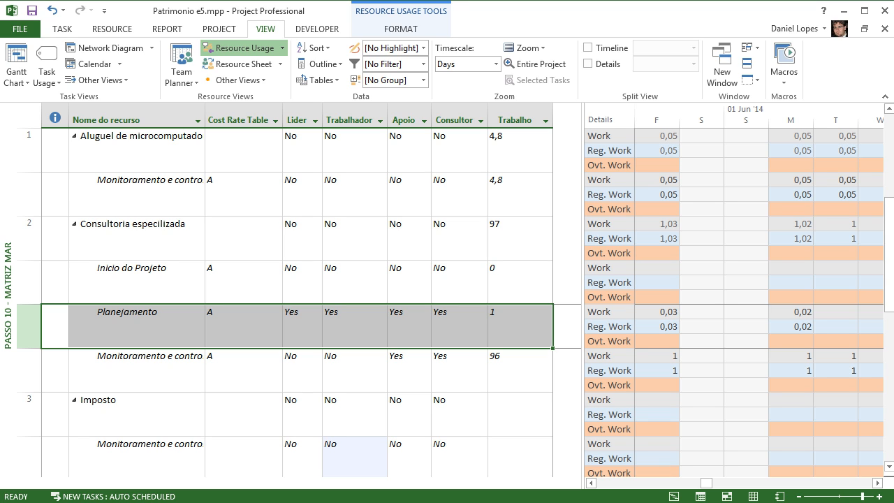
Step: Switch to the Passo 11 - Mapa de Materiais view and widen the table area to show the columns through Trabalho
{"action": "right_click", "coordinate": [10, 295]}
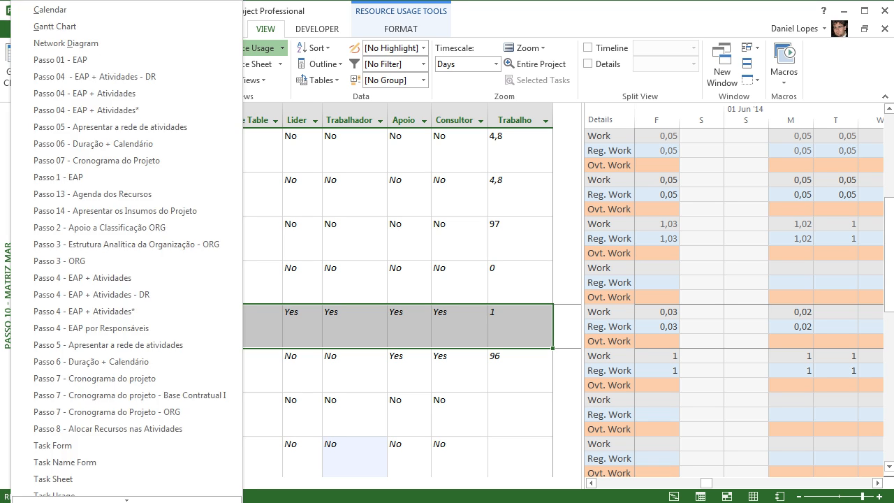
{"action": "mouse_move", "coordinate": [59, 499]}
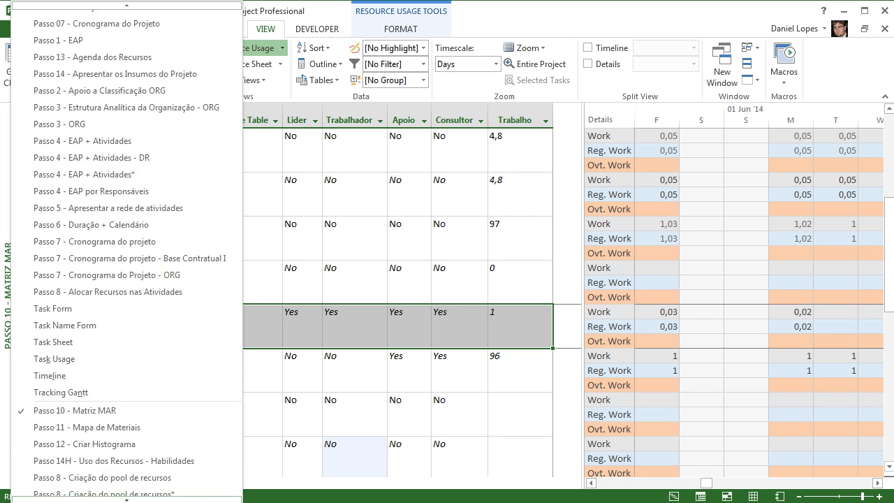
{"action": "left_click", "coordinate": [85, 360]}
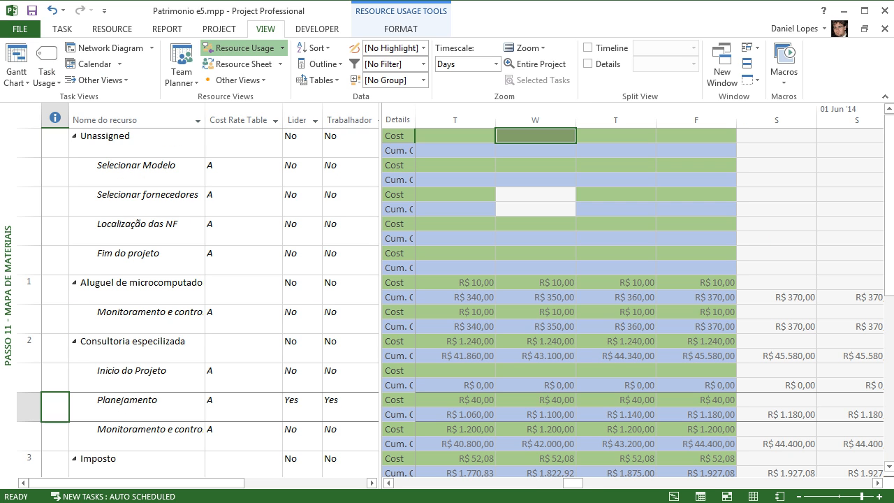
{"action": "left_click_drag", "start_coordinate": [379, 279], "coordinate": [465, 279]}
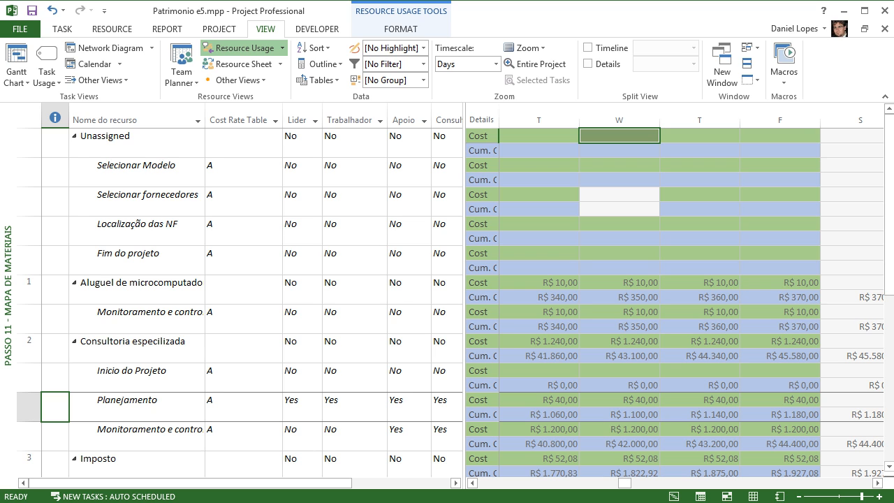
{"action": "left_click_drag", "start_coordinate": [464, 279], "coordinate": [570, 280]}
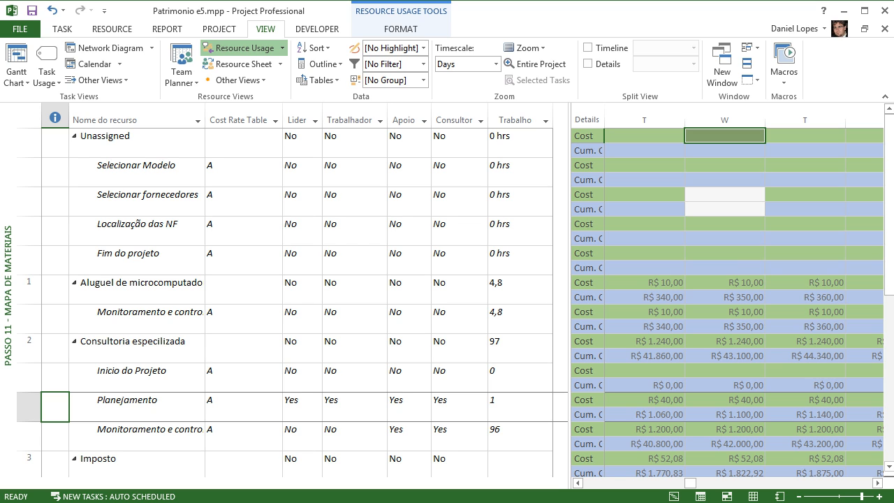
Step: Examine the fields in the definition of the Passo 11 - Mapa de Materiais table and close it without changes
{"action": "left_click", "coordinate": [318, 80]}
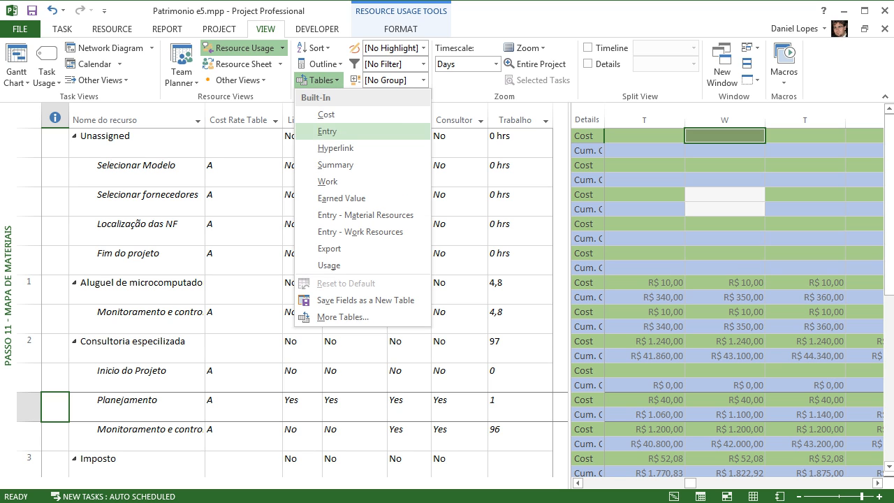
{"action": "left_click", "coordinate": [342, 317]}
{"action": "left_click", "coordinate": [548, 230]}
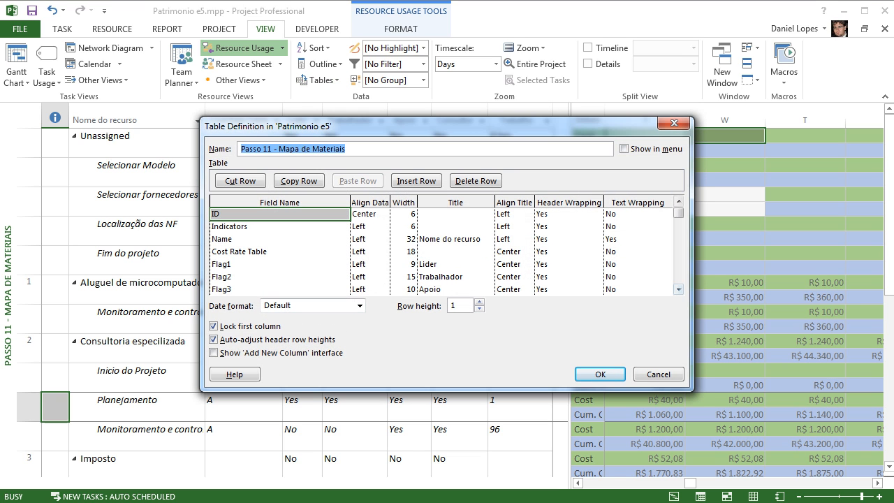
{"action": "scroll", "coordinate": [440, 251], "scroll_direction": "down", "scroll_amount": 4}
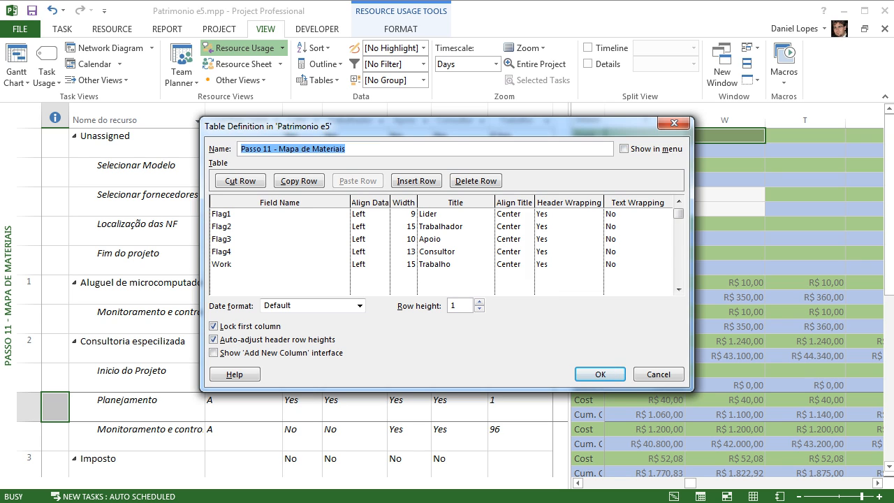
{"action": "scroll", "coordinate": [440, 251], "scroll_direction": "up", "scroll_amount": 1}
{"action": "left_click", "coordinate": [659, 374]}
{"action": "key", "text": "Return"}
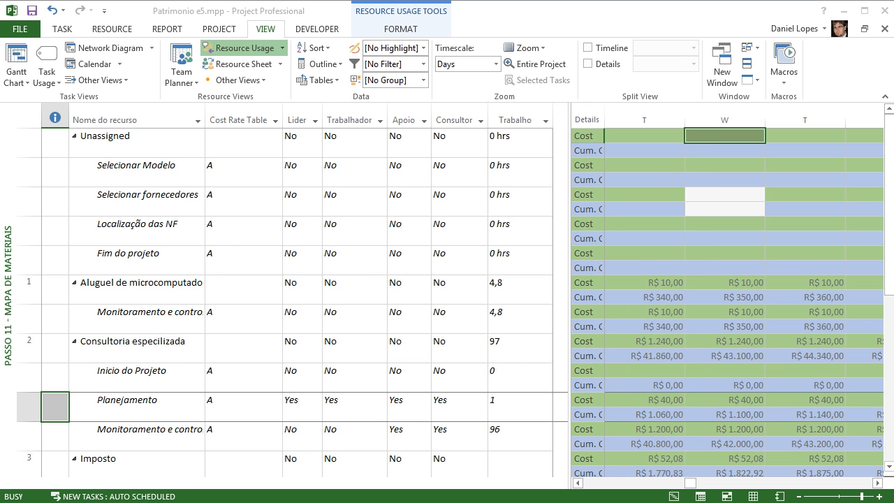
Step: Examine the Cost Rate Table, flag and Work fields in the Passo 10 - Matriz MAR table definition and close it without applying the table
{"action": "left_click", "coordinate": [318, 80]}
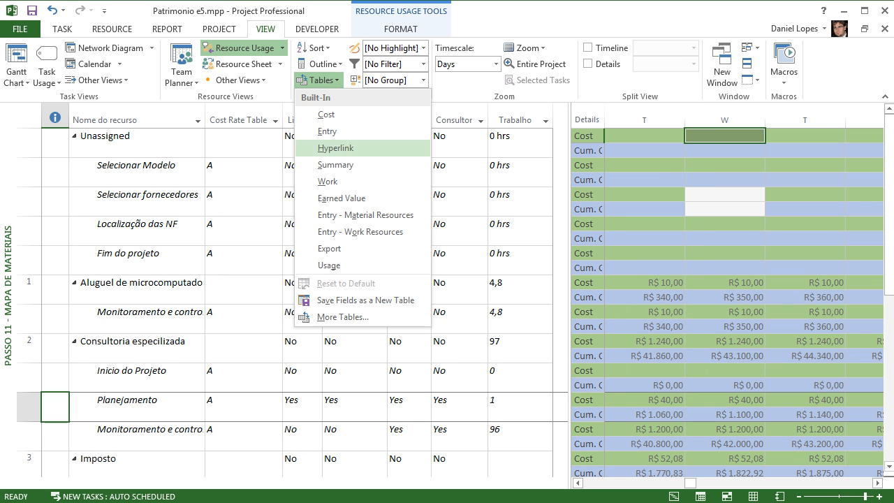
{"action": "left_click", "coordinate": [328, 317]}
{"action": "left_click", "coordinate": [360, 272]}
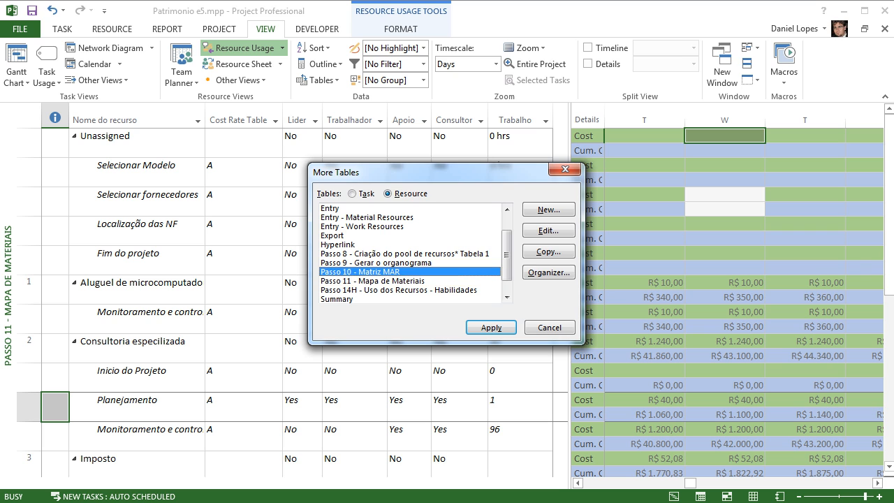
{"action": "left_click", "coordinate": [549, 230]}
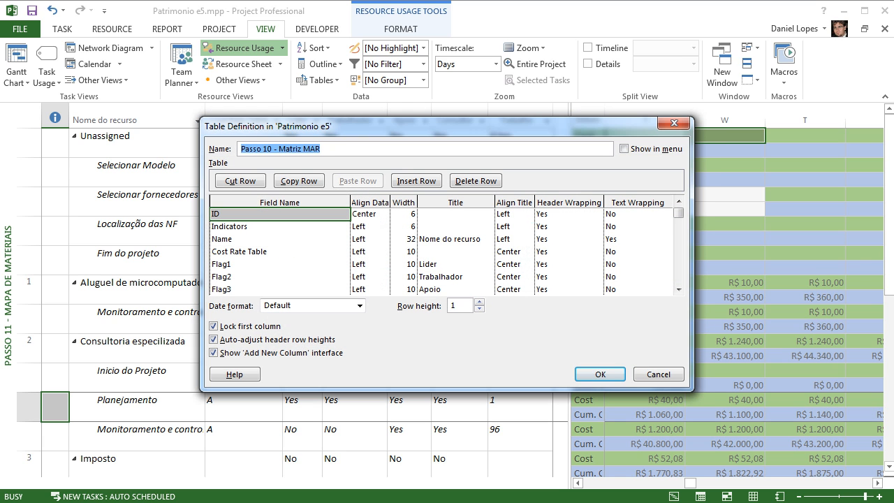
{"action": "left_click", "coordinate": [678, 289]}
{"action": "left_click", "coordinate": [678, 289]}
{"action": "left_click", "coordinate": [678, 289]}
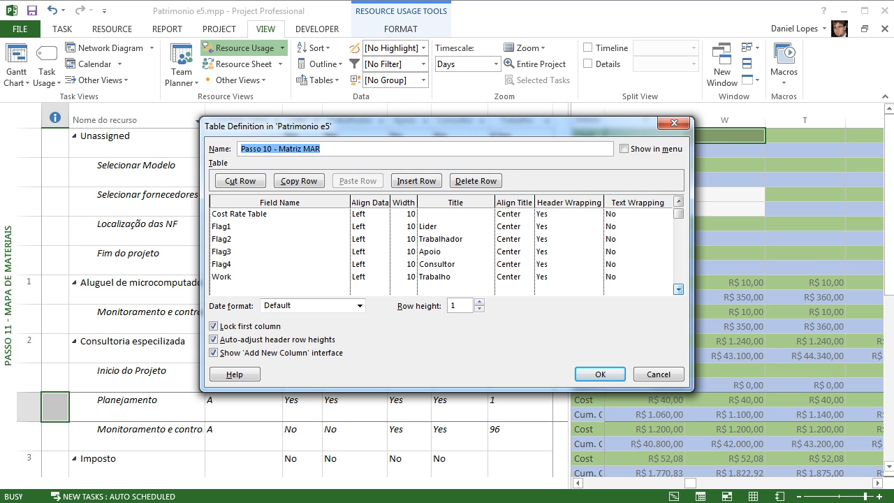
{"action": "left_click", "coordinate": [274, 226]}
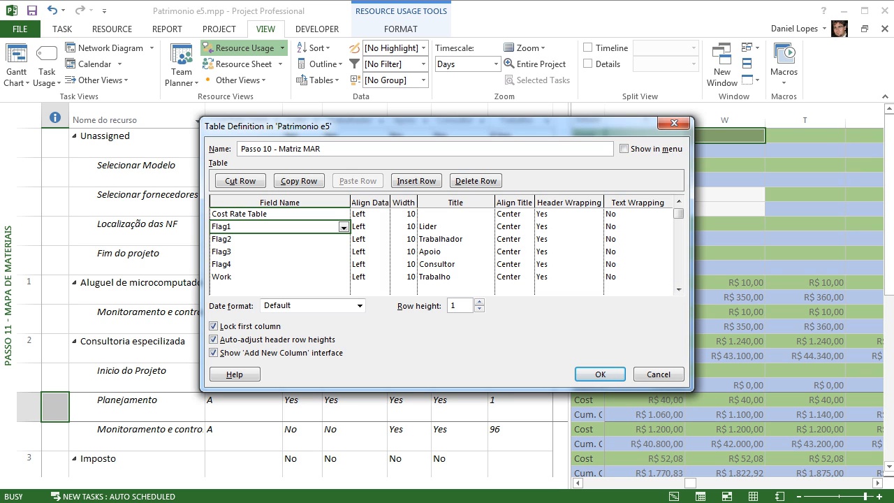
{"action": "left_click", "coordinate": [274, 213]}
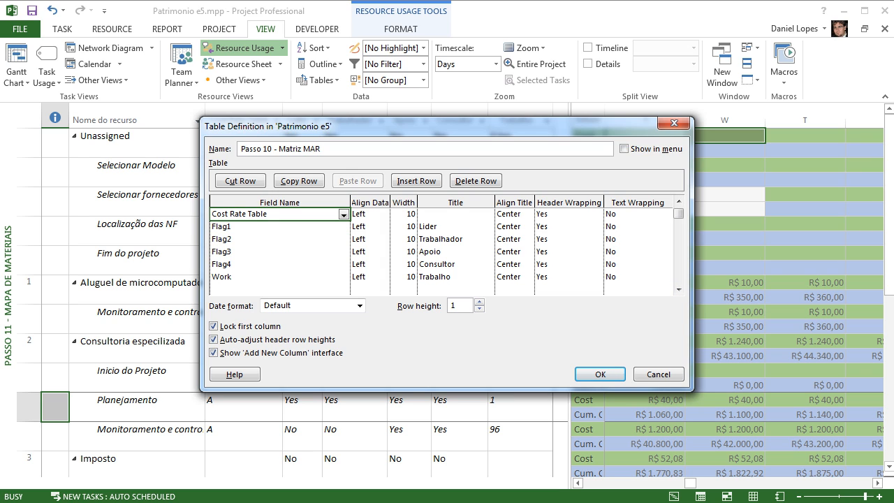
{"action": "left_click", "coordinate": [274, 276]}
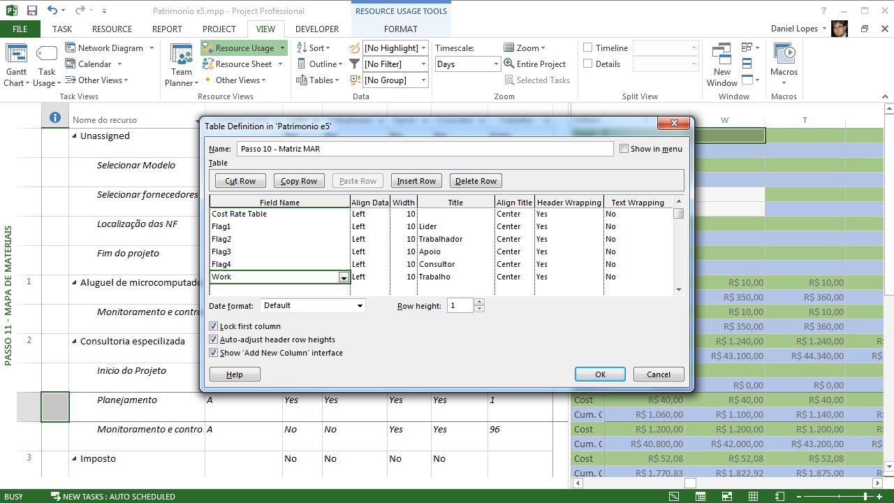
{"action": "left_click", "coordinate": [600, 373]}
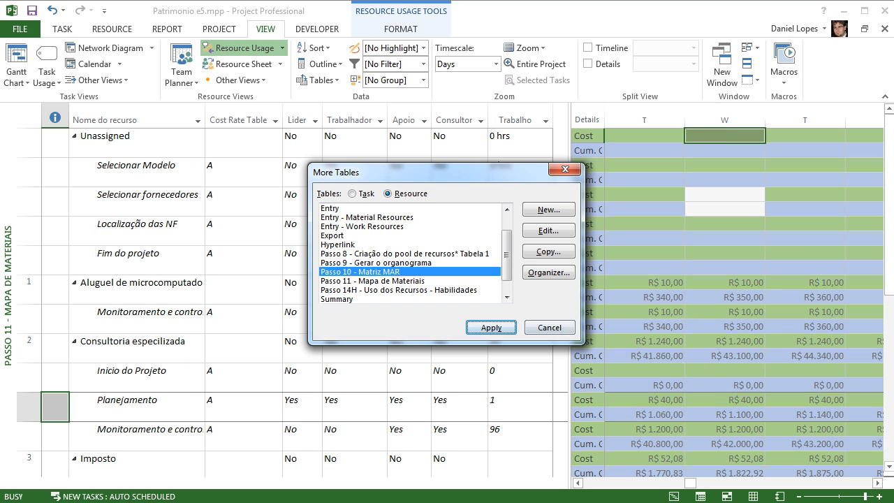
{"action": "key", "text": "Return"}
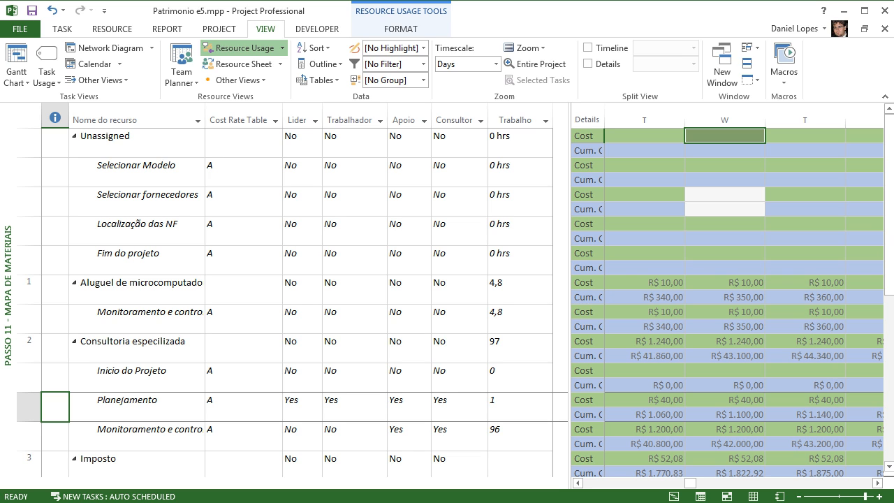
Step: Reopen the Passo 11 - Mapa de Materiais table definition to check its name and fields, and close it again
{"action": "left_click", "coordinate": [317, 80]}
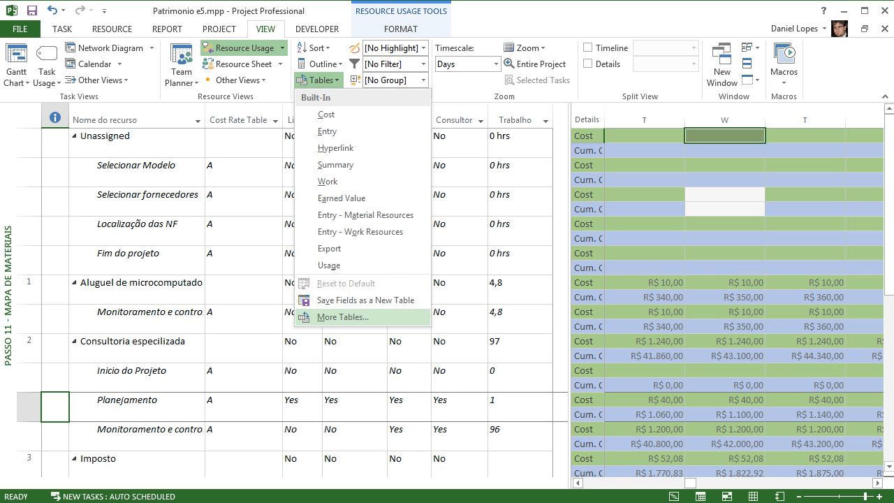
{"action": "left_click", "coordinate": [342, 316]}
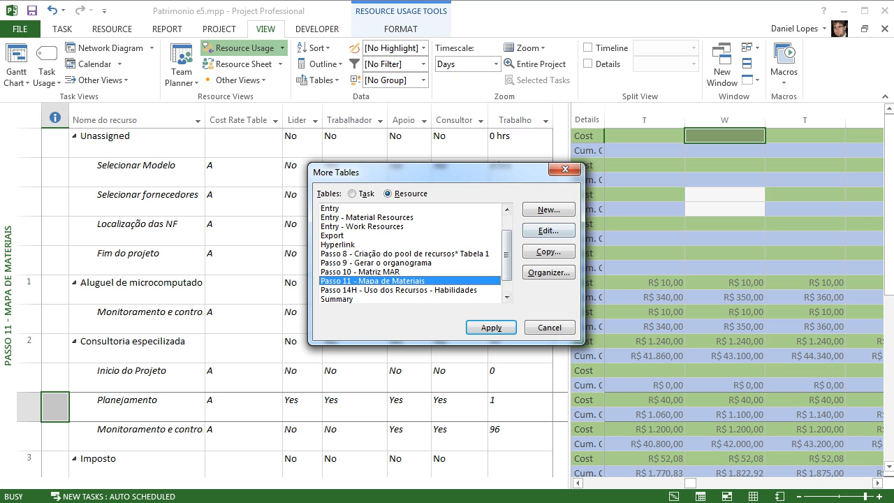
{"action": "left_click", "coordinate": [548, 229]}
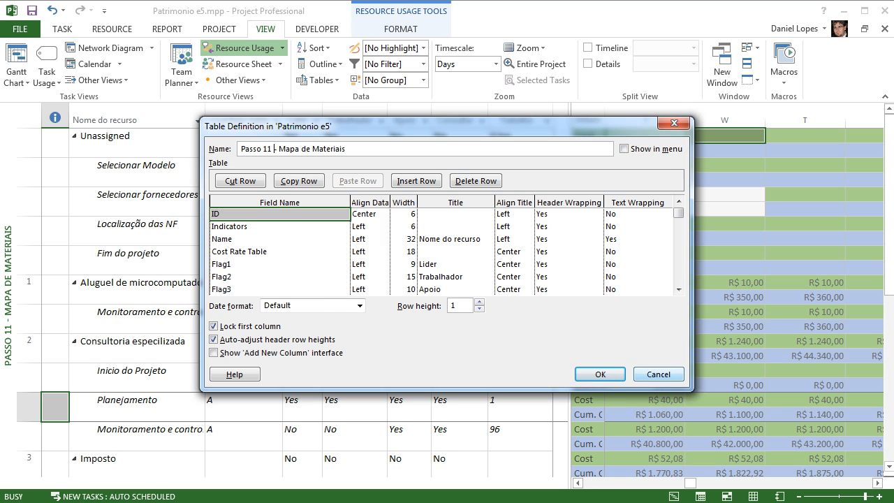
{"action": "key", "text": "Return"}
{"action": "key", "text": "Return"}
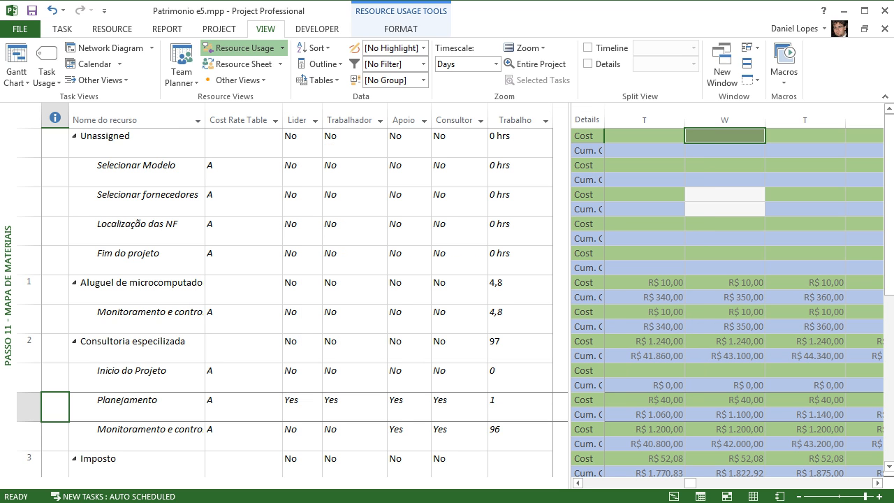
Step: Create a copy of the Passo 11 - Mapa de Materiais table and remove the Flag1, Flag2, Flag3 and Flag4 fields from it
{"action": "left_click", "coordinate": [318, 80]}
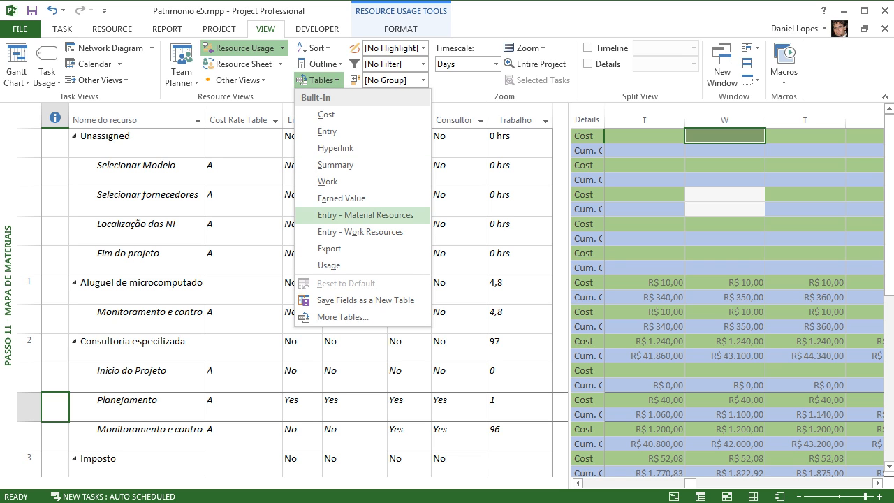
{"action": "left_click", "coordinate": [342, 317]}
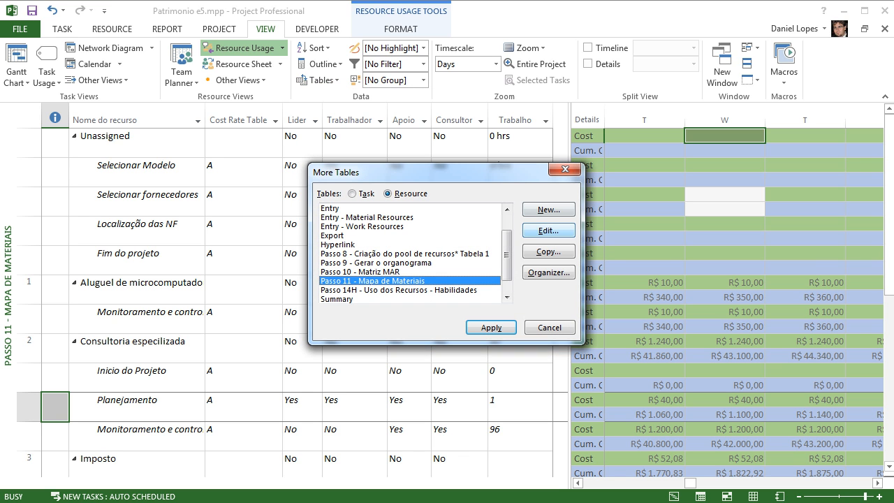
{"action": "key", "text": "alt+c"}
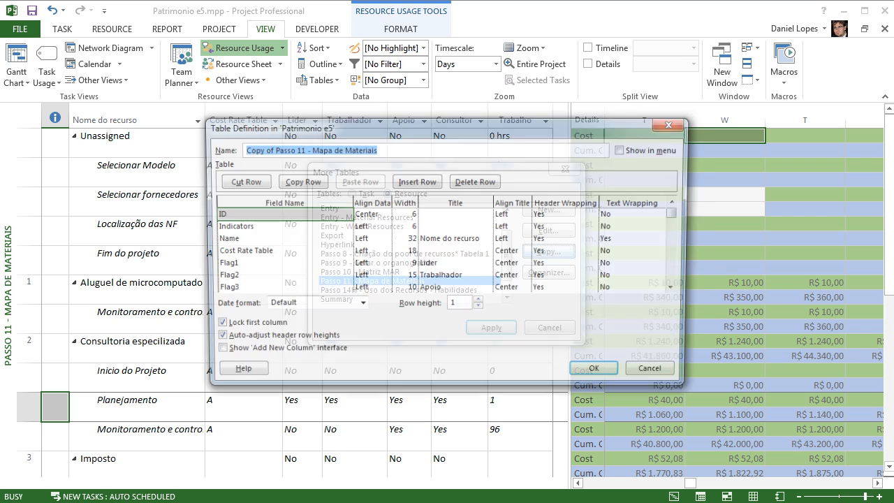
{"action": "left_click", "coordinate": [280, 265]}
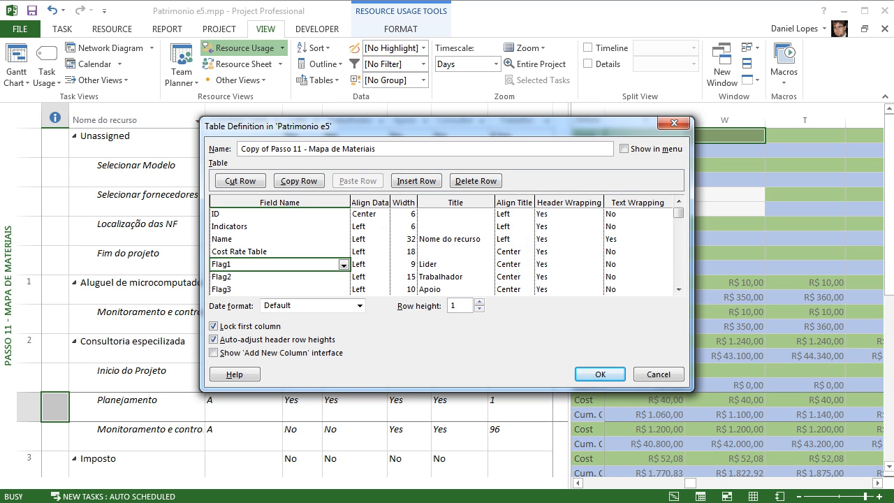
{"action": "key", "text": "Delete"}
{"action": "key", "text": "Delete"}
{"action": "key", "text": "Delete"}
{"action": "key", "text": "Delete"}
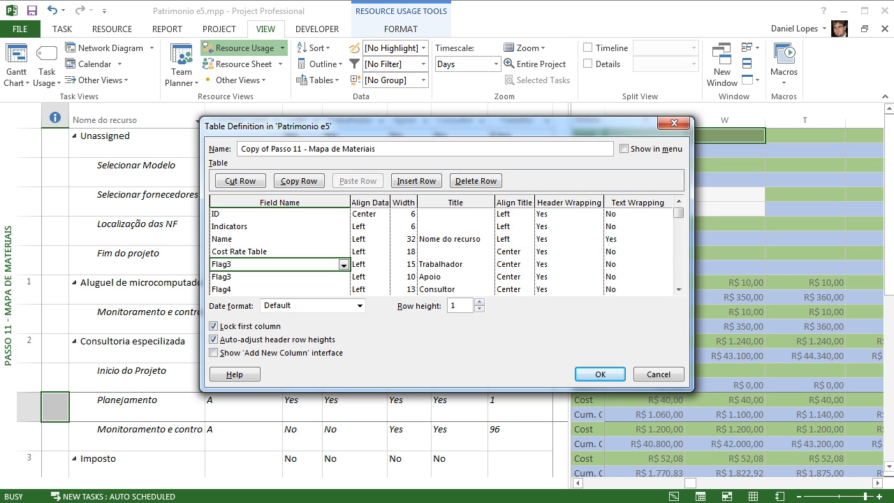
Step: Title the copied table's Work field "Quantidade" and its Cost Rate Table field "Tabela de Taxa", and save the table definition
{"action": "left_click", "coordinate": [456, 265]}
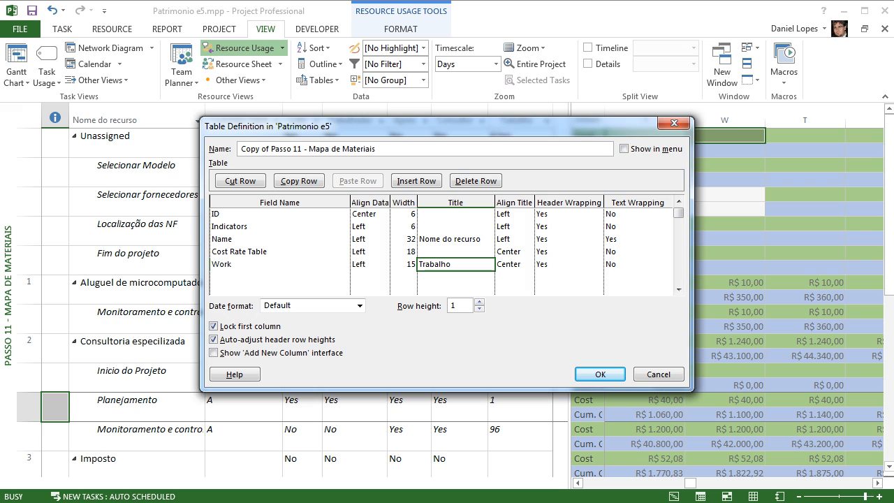
{"action": "type", "text": "Quantidade"}
{"action": "left_click", "coordinate": [455, 253]}
{"action": "type", "text": "Tabela de Taxa"}
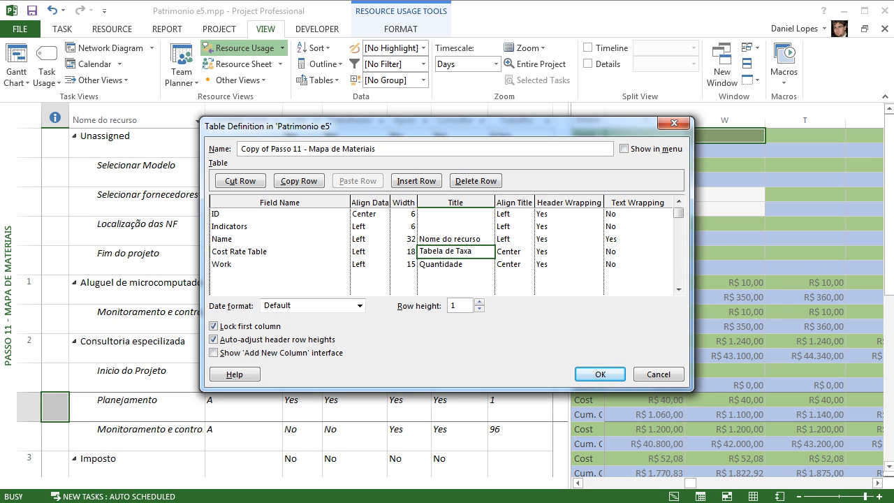
{"action": "key", "text": "Return"}
{"action": "key", "text": "Return"}
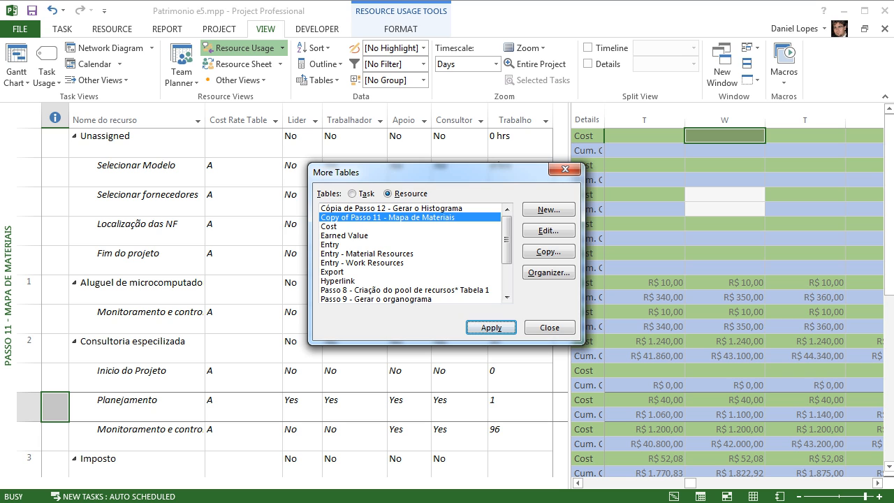
Step: Apply the copied materials table to the usage view, then widen the table area and the timephased Details column
{"action": "key", "text": "Return"}
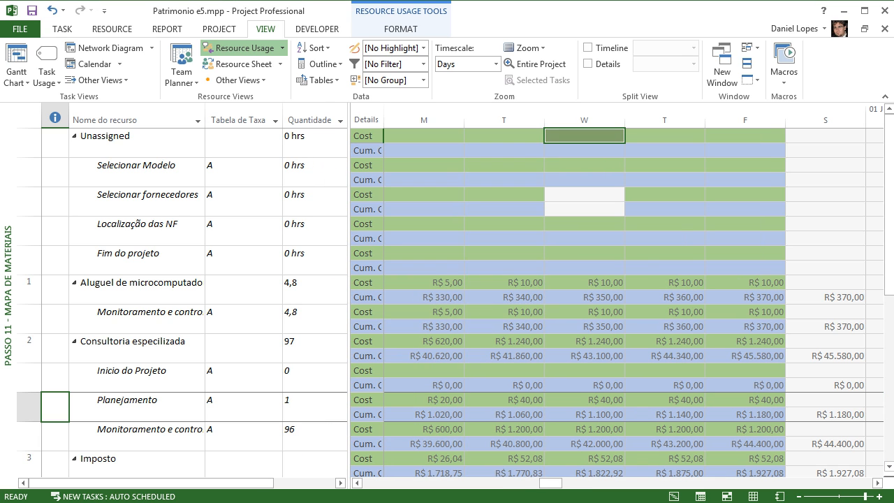
{"action": "left_click_drag", "start_coordinate": [348, 210], "coordinate": [440, 210]}
{"action": "left_click_drag", "start_coordinate": [475, 119], "coordinate": [509, 120]}
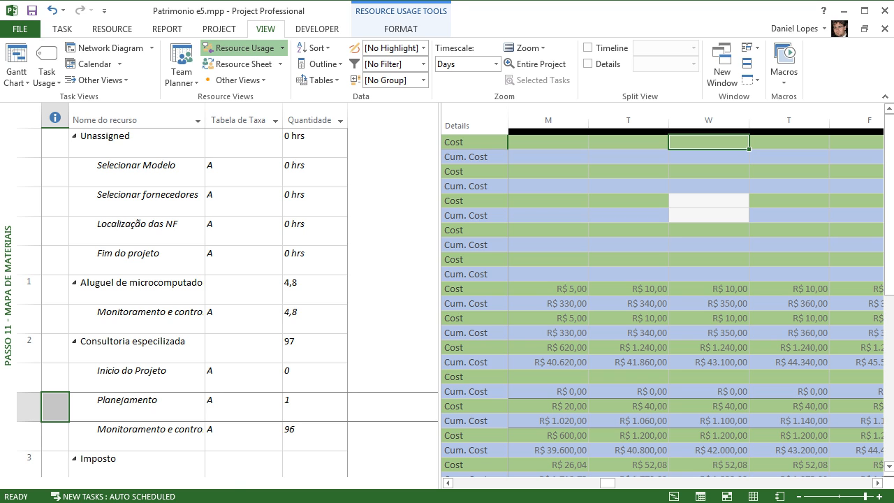
Step: Switch to the Passo 12 - Criar Histograma view and enlarge its upper resource pane
{"action": "right_click", "coordinate": [6, 262]}
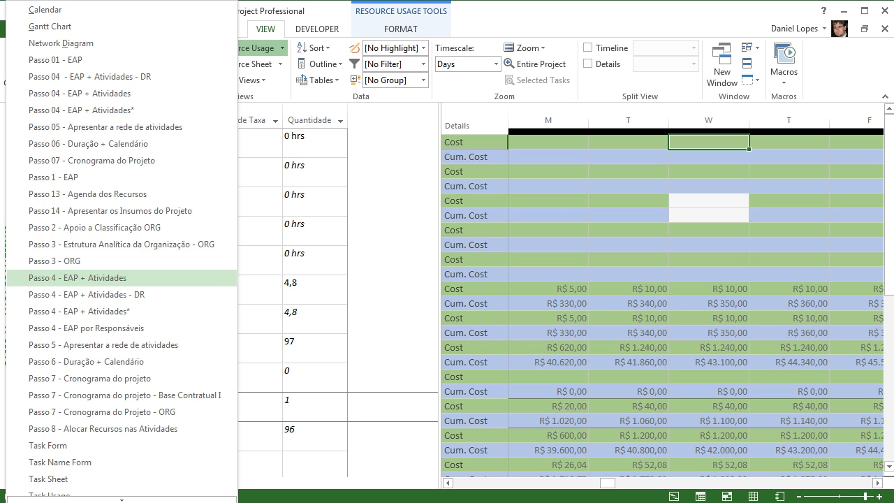
{"action": "mouse_move", "coordinate": [122, 499]}
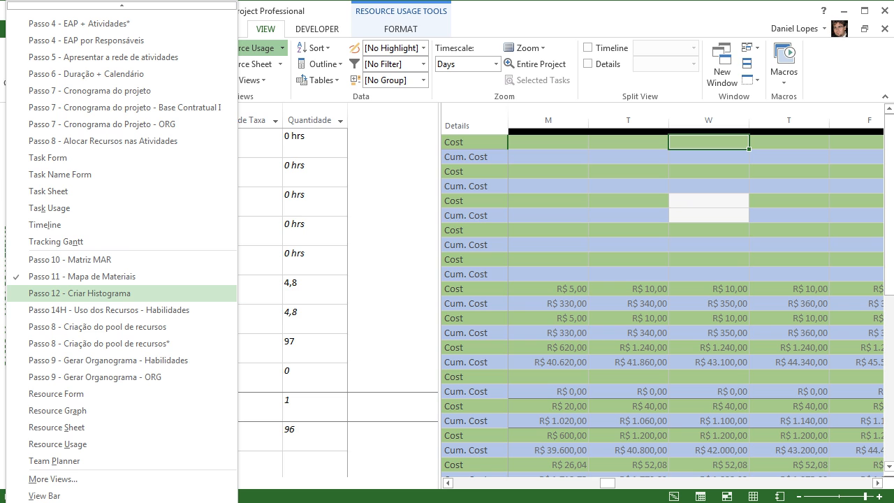
{"action": "left_click", "coordinate": [79, 293]}
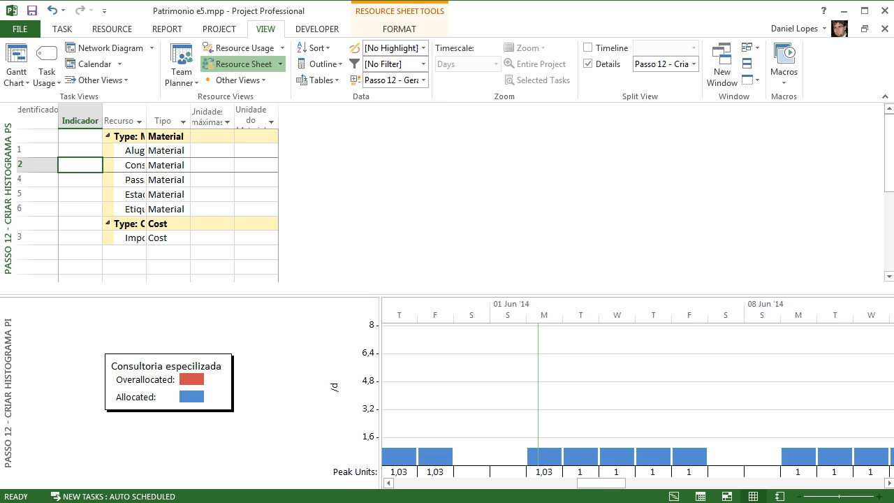
{"action": "left_click_drag", "start_coordinate": [140, 295], "coordinate": [140, 317]}
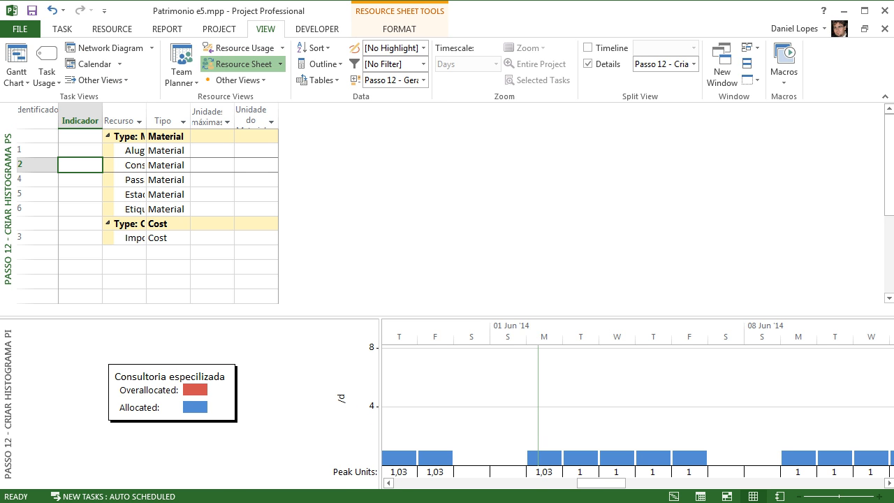
Step: Examine the histograms of the material resources one after another, starting and ending with Aluguel de microcomputador
{"action": "left_click", "coordinate": [165, 151]}
{"action": "left_click", "coordinate": [129, 151]}
{"action": "left_click", "coordinate": [165, 151]}
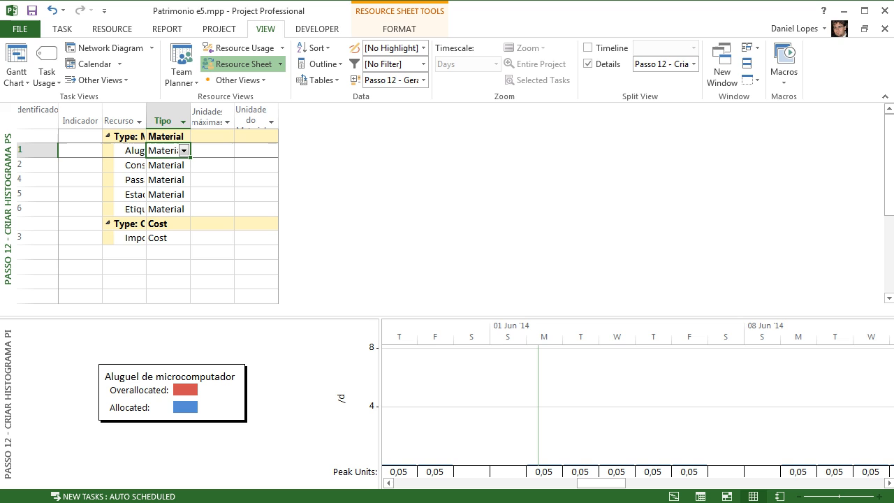
{"action": "key", "text": "Down"}
{"action": "key", "text": "Down"}
{"action": "key", "text": "Down"}
{"action": "key", "text": "Down"}
{"action": "key", "text": "Down"}
{"action": "key", "text": "Down"}
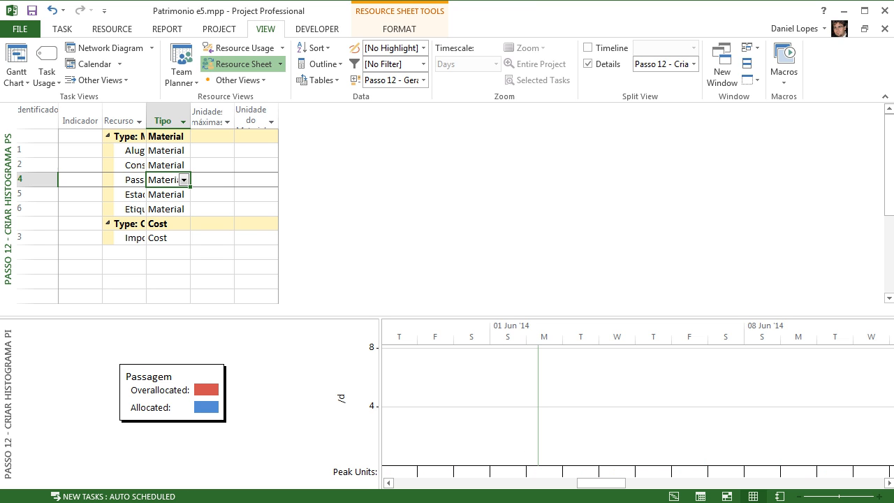
{"action": "key", "text": "Up"}
{"action": "key", "text": "Up"}
{"action": "key", "text": "Up"}
{"action": "key", "text": "Up"}
{"action": "key", "text": "Up"}
{"action": "key", "text": "Up"}
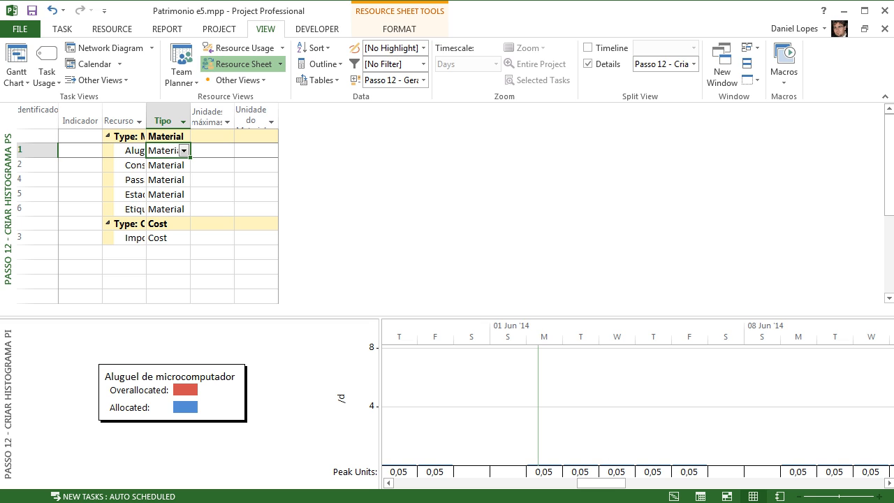
Step: Examine the histograms of Estadia, Imposto and Etiquetas, bringing the graph's timescale back to late April 2014
{"action": "left_click", "coordinate": [112, 29]}
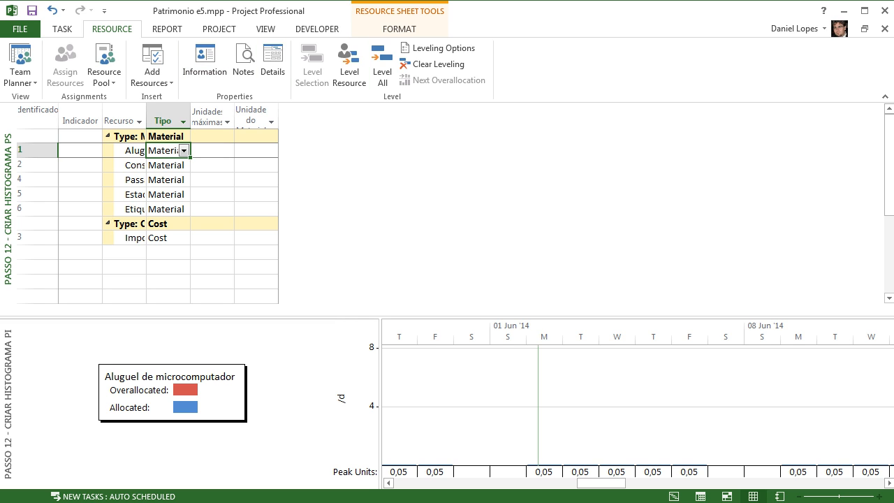
{"action": "key", "text": "Down"}
{"action": "key", "text": "Down"}
{"action": "key", "text": "Down"}
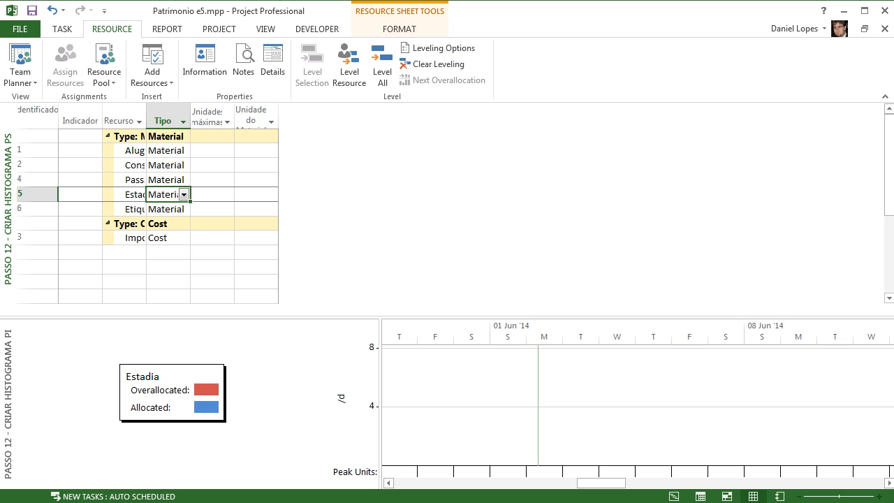
{"action": "key", "text": "Down"}
{"action": "key", "text": "Down"}
{"action": "key", "text": "Down"}
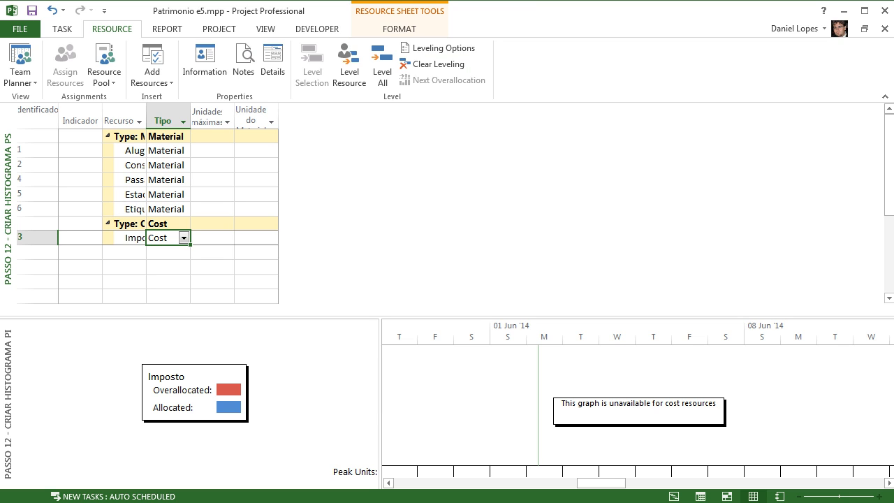
{"action": "left_click_drag", "start_coordinate": [601, 483], "coordinate": [481, 483]}
{"action": "left_click", "coordinate": [167, 239]}
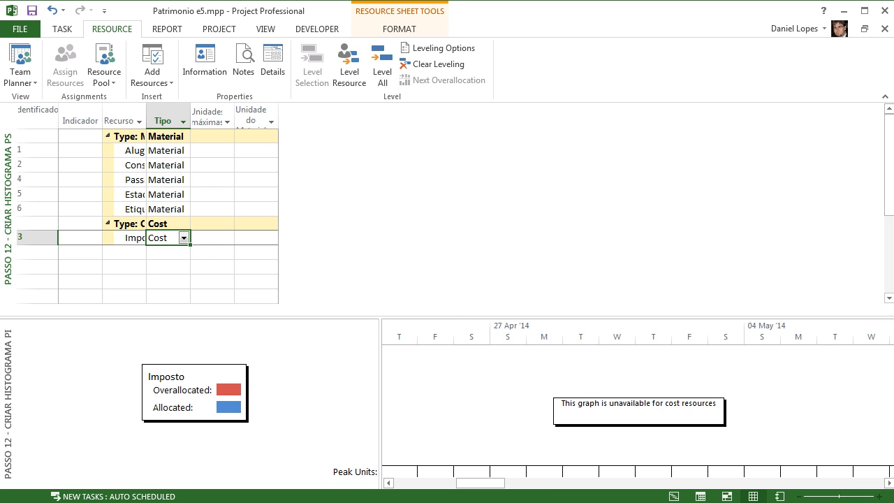
{"action": "left_click", "coordinate": [164, 209]}
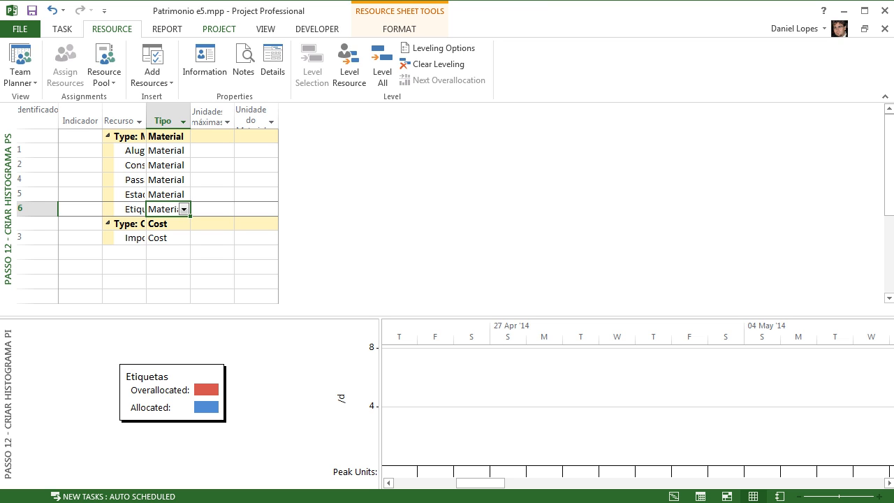
Step: Widen the Unidades máximas and Unidade do Material columns to fit their headings and check their cells for the first material resources
{"action": "left_click", "coordinate": [265, 29]}
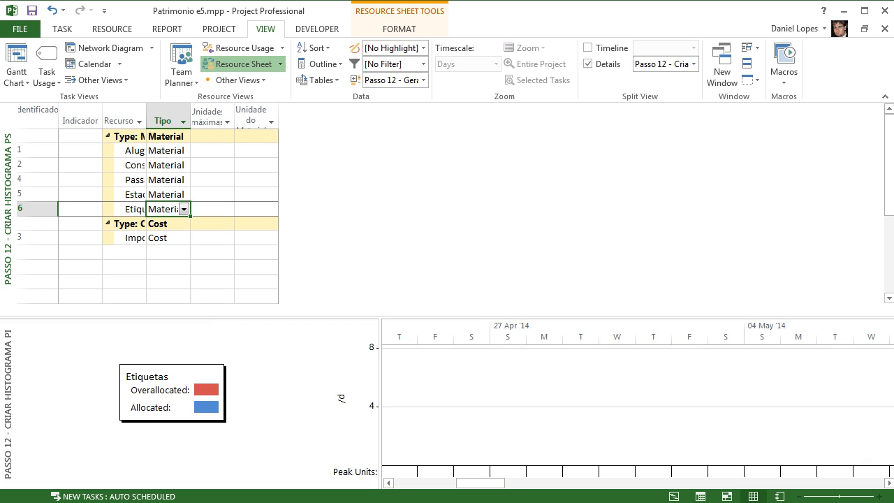
{"action": "left_click_drag", "start_coordinate": [235, 115], "coordinate": [280, 115]}
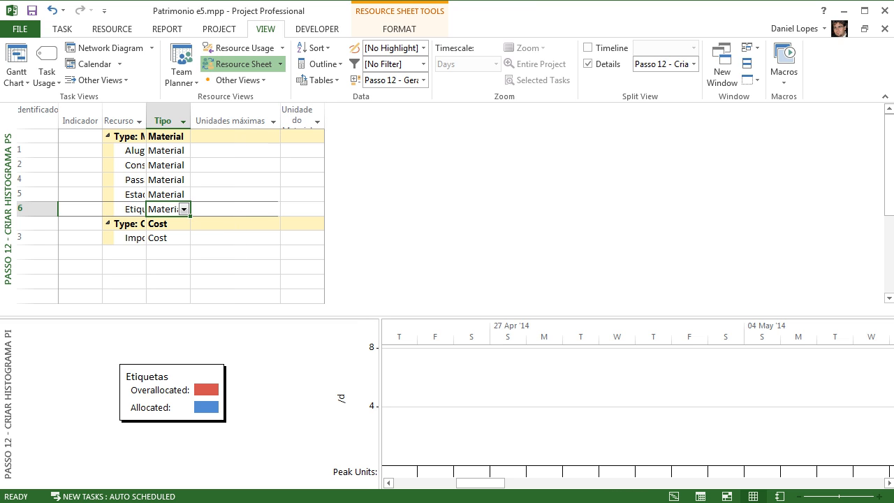
{"action": "double_click", "coordinate": [324, 117]}
{"action": "left_click", "coordinate": [241, 150]}
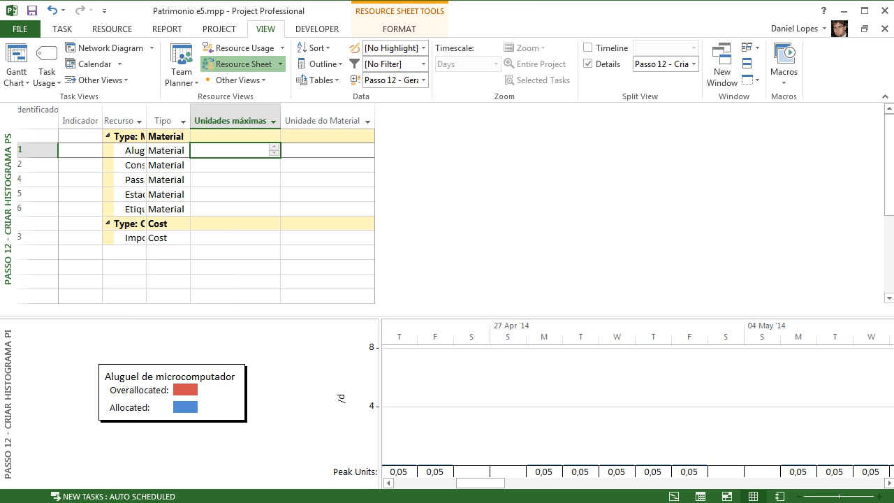
{"action": "left_click", "coordinate": [327, 150]}
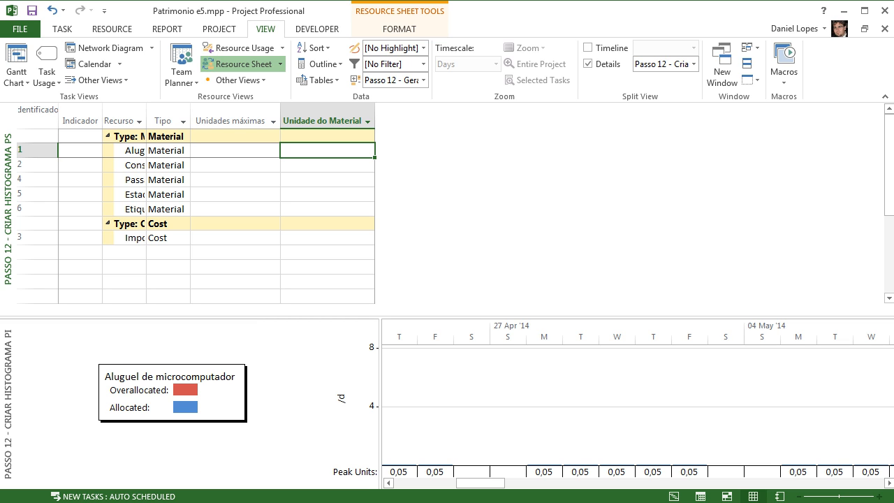
{"action": "left_click", "coordinate": [326, 164]}
{"action": "key", "text": "Left"}
{"action": "key", "text": "Down"}
{"action": "key", "text": "Right"}
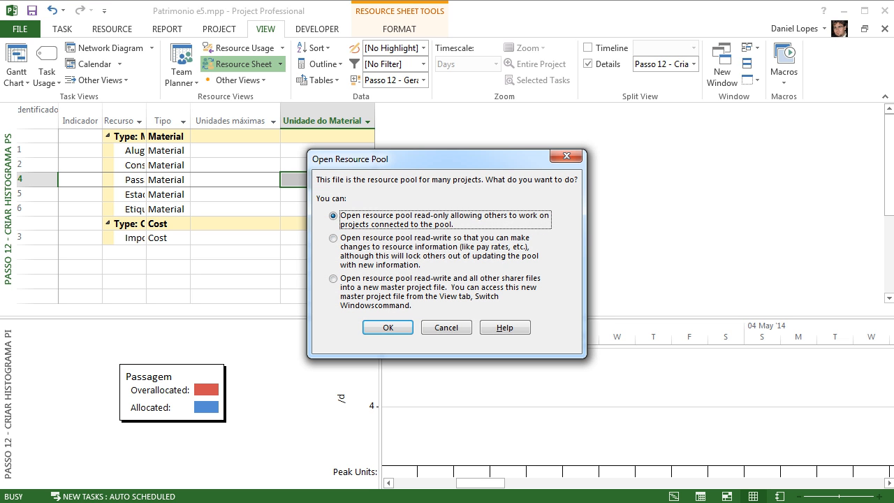
Step: Open the shared resource pool file read-only and review its resources' Unidade do Material and Unidades máximas cells
{"action": "key", "text": "Return"}
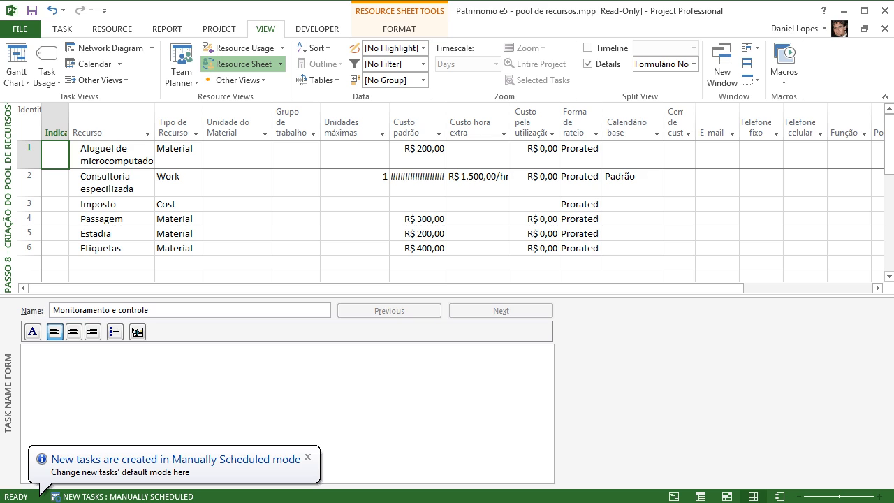
{"action": "left_click", "coordinate": [237, 155]}
{"action": "left_click", "coordinate": [237, 183]}
{"action": "left_click", "coordinate": [238, 233]}
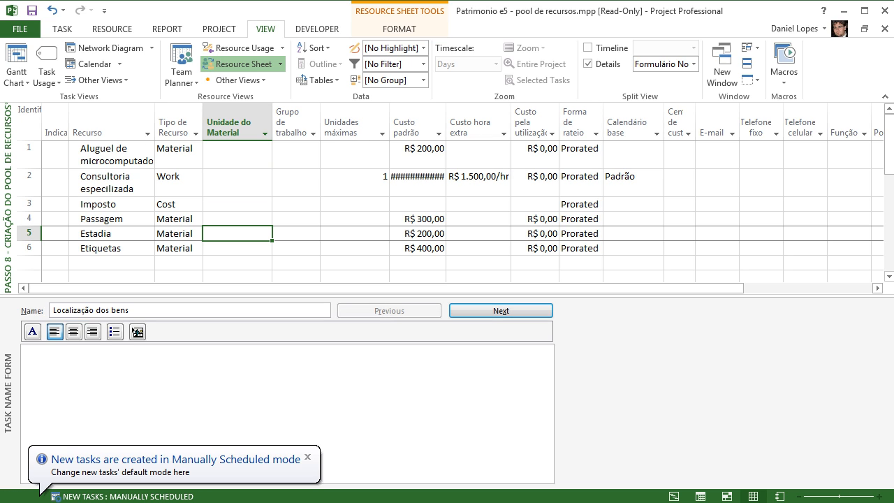
{"action": "left_click", "coordinate": [354, 248]}
{"action": "left_click", "coordinate": [354, 183]}
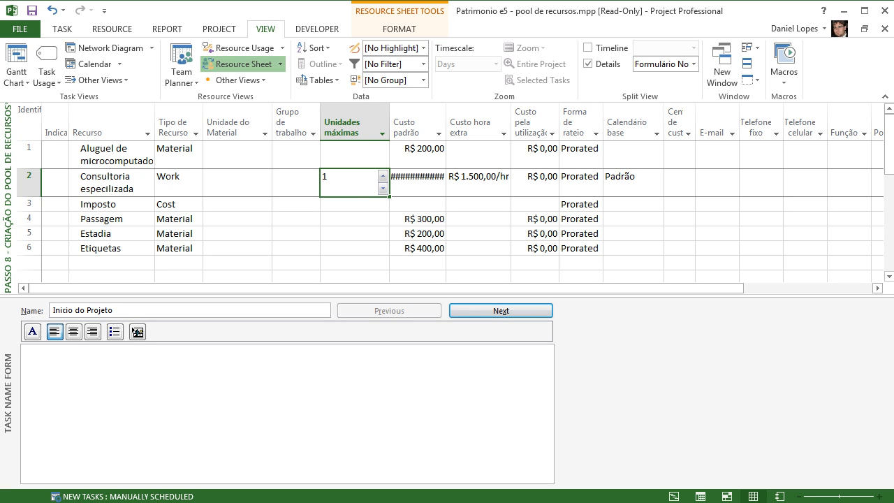
{"action": "key", "text": "Return"}
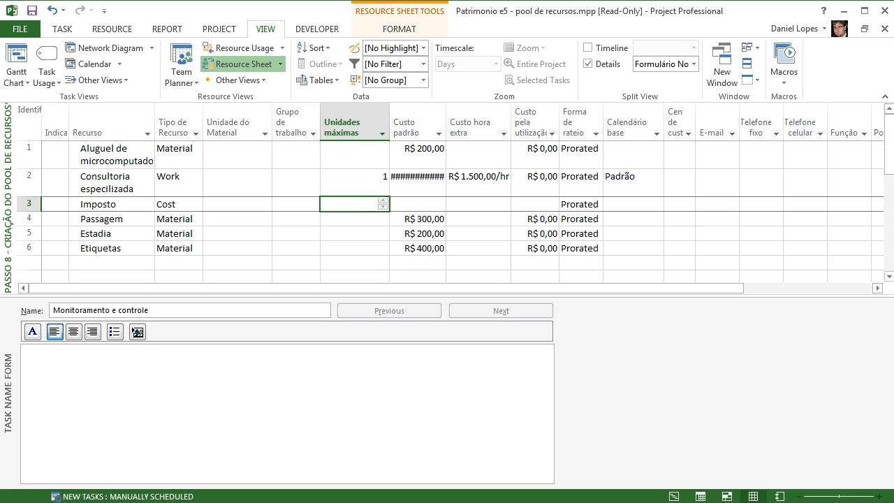
{"action": "key", "text": "Down"}
{"action": "key", "text": "Down"}
{"action": "key", "text": "Down"}
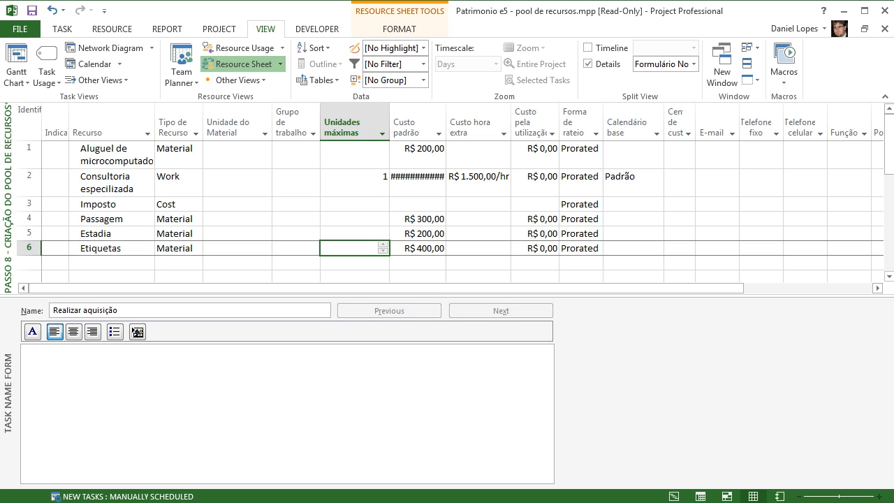
{"action": "left_click", "coordinate": [112, 218]}
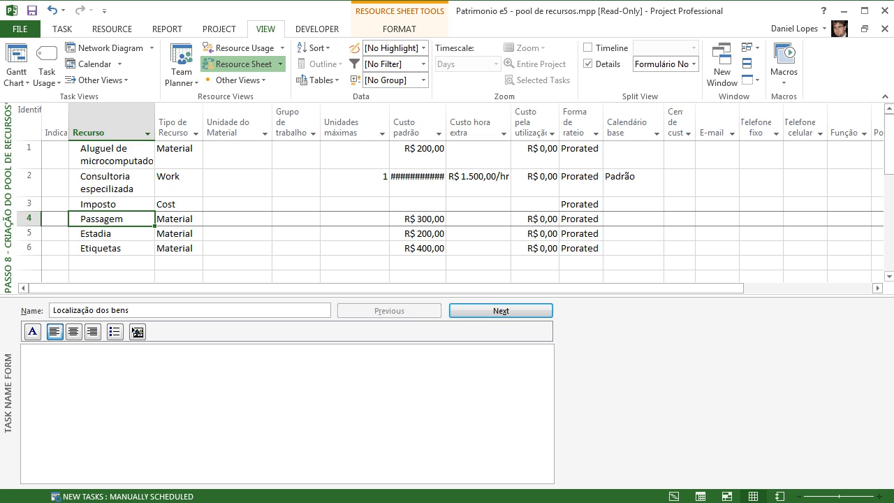
{"action": "left_click", "coordinate": [112, 233]}
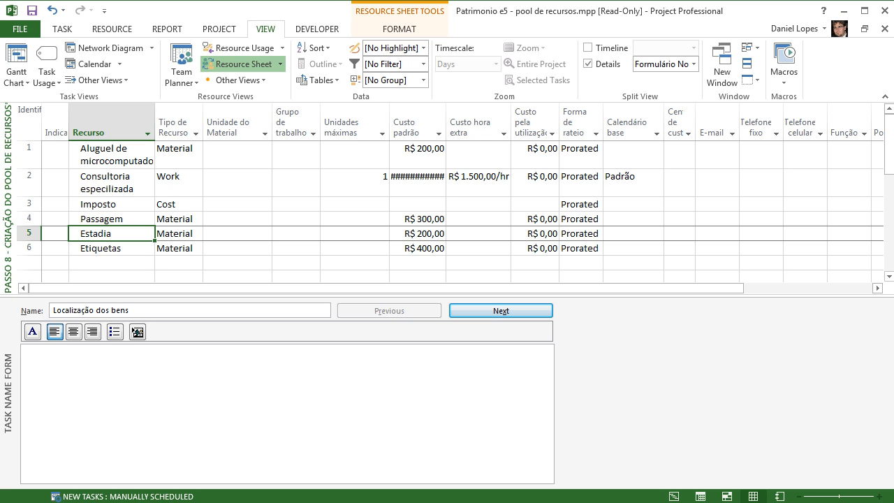
Step: Change the Passagem resource's type to Cost in the resource pool
{"action": "left_click", "coordinate": [174, 219]}
{"action": "left_click", "coordinate": [197, 220]}
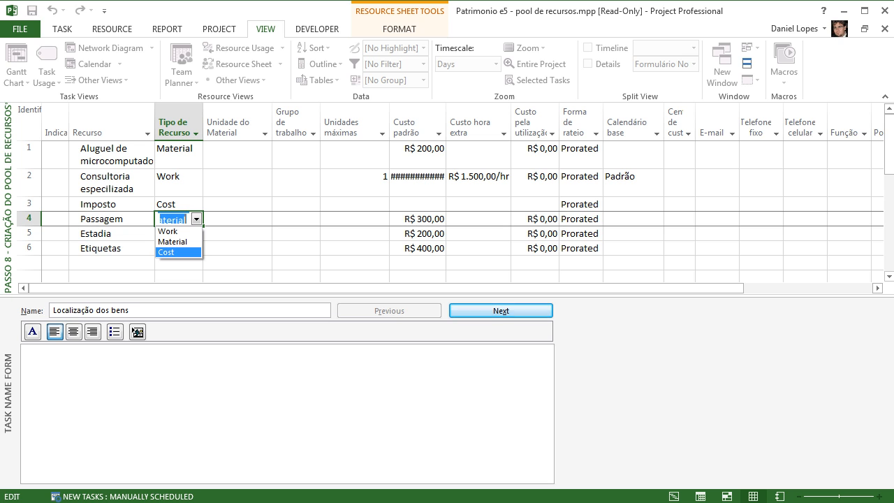
{"action": "key", "text": "Return"}
{"action": "key", "text": "Return"}
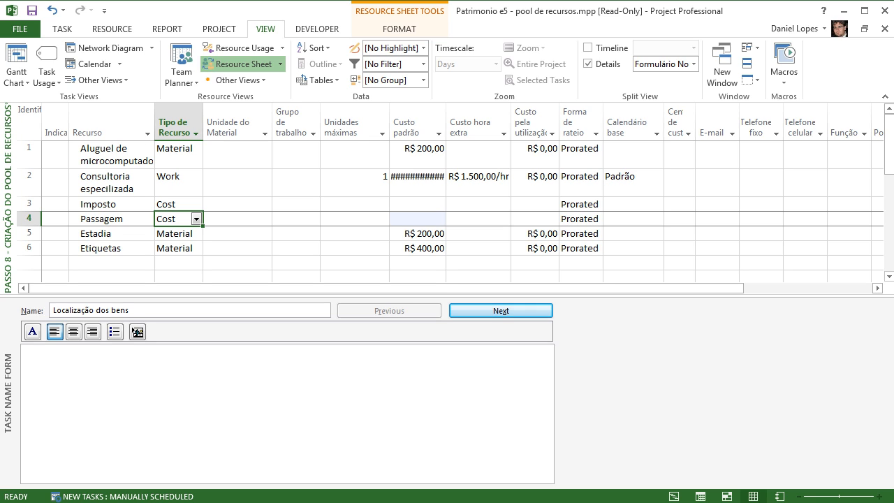
{"action": "key", "text": "Return"}
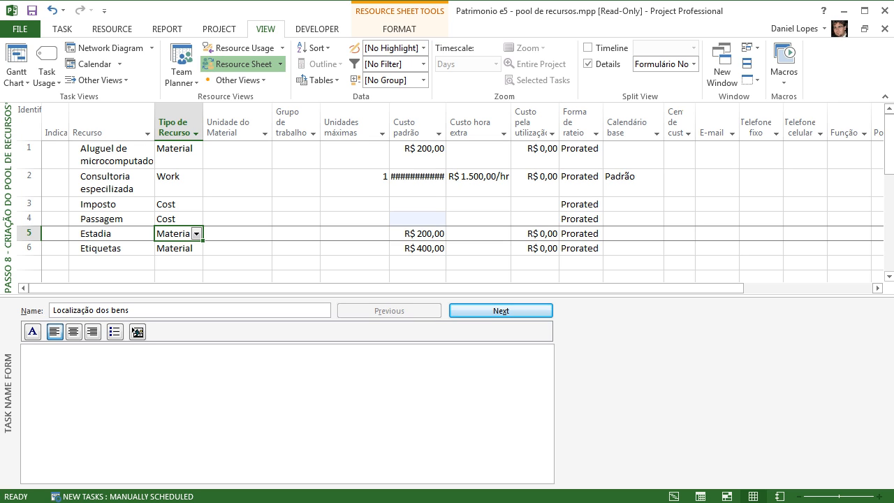
{"action": "key", "text": "Return"}
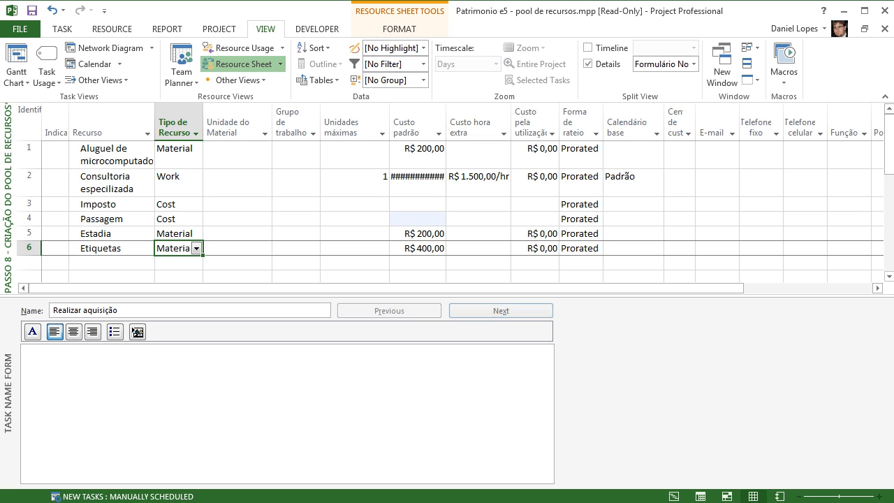
Step: Check Estadia's material unit and maximum units cells, and change its resource type to Cost
{"action": "left_click", "coordinate": [238, 234]}
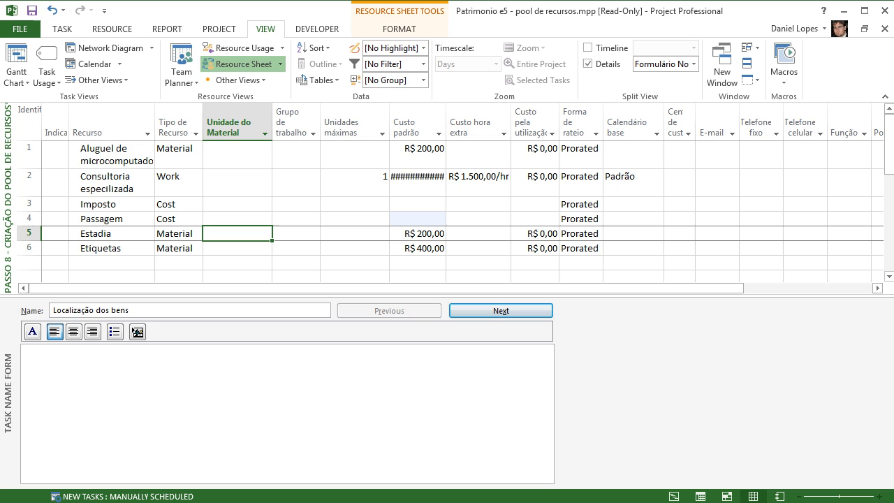
{"action": "left_click", "coordinate": [354, 234]}
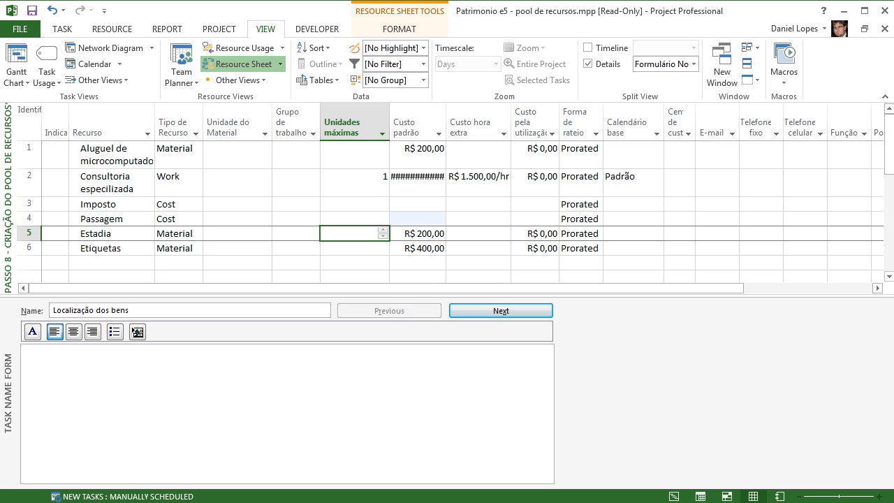
{"action": "left_click", "coordinate": [237, 234]}
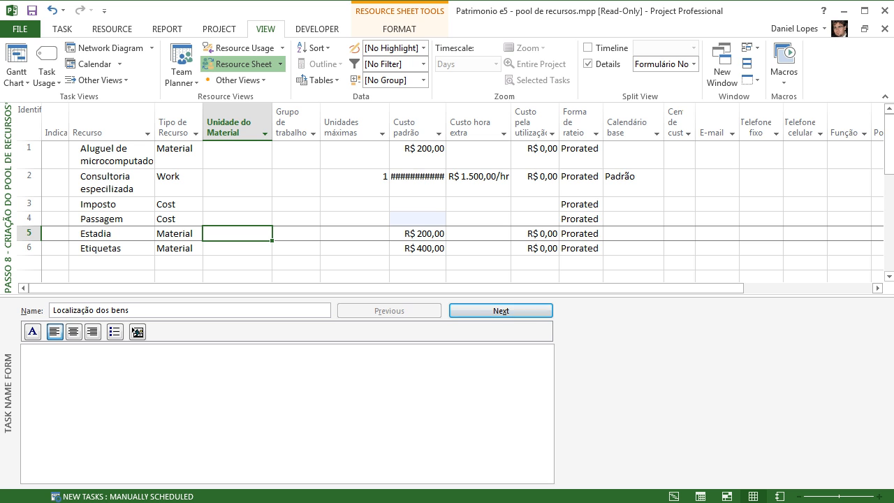
{"action": "left_click", "coordinate": [175, 234]}
{"action": "left_click", "coordinate": [197, 234]}
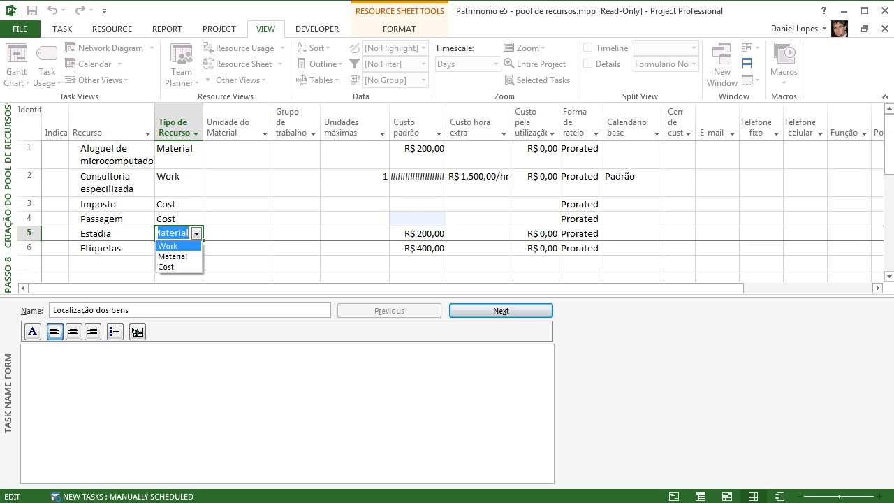
{"action": "left_click", "coordinate": [171, 267]}
{"action": "key", "text": "Return"}
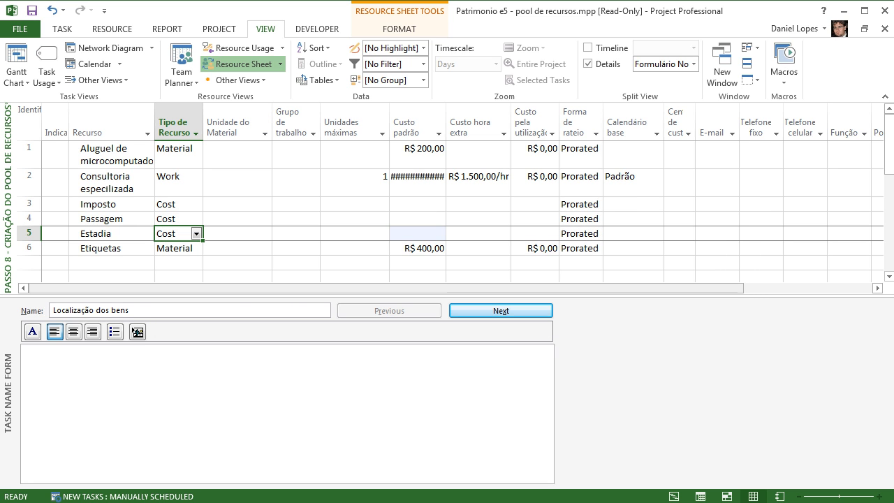
Step: Review the resource types of Imposto, Passagem, Estadia, Etiquetas and Aluguel de microcomputador in the resource pool
{"action": "left_click", "coordinate": [237, 248]}
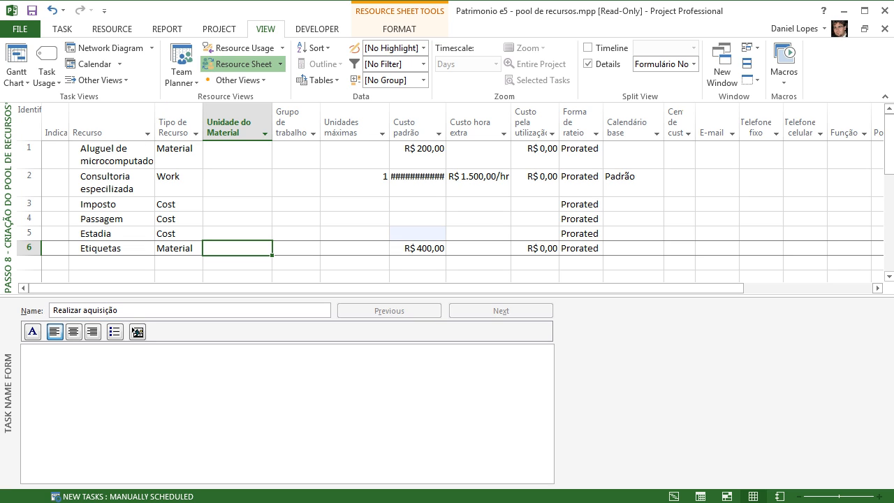
{"action": "left_click", "coordinate": [175, 204]}
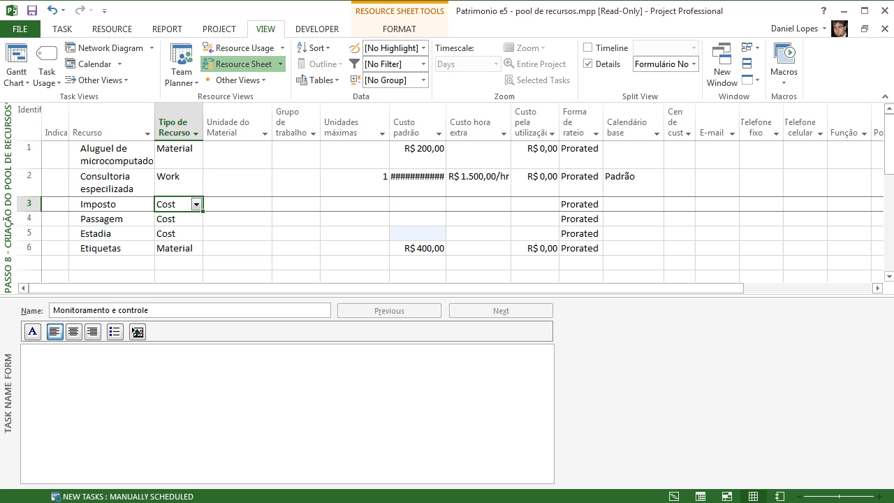
{"action": "left_click", "coordinate": [175, 219]}
{"action": "left_click", "coordinate": [175, 234]}
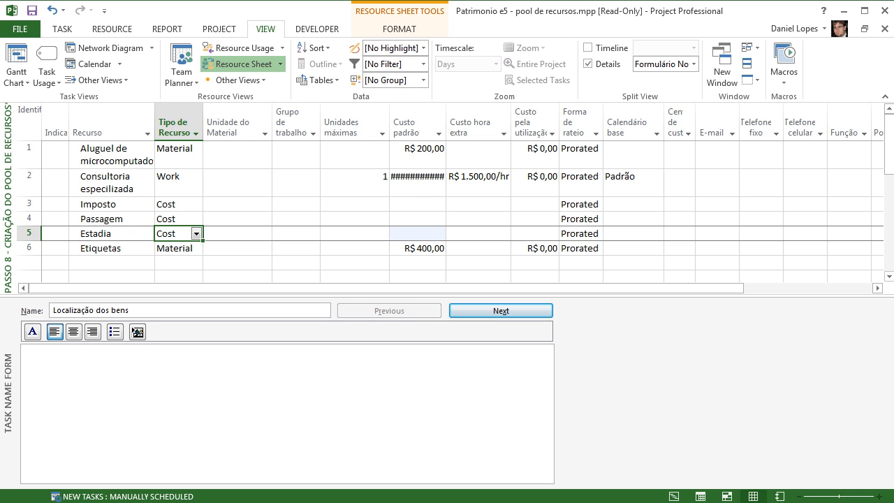
{"action": "left_click", "coordinate": [175, 249]}
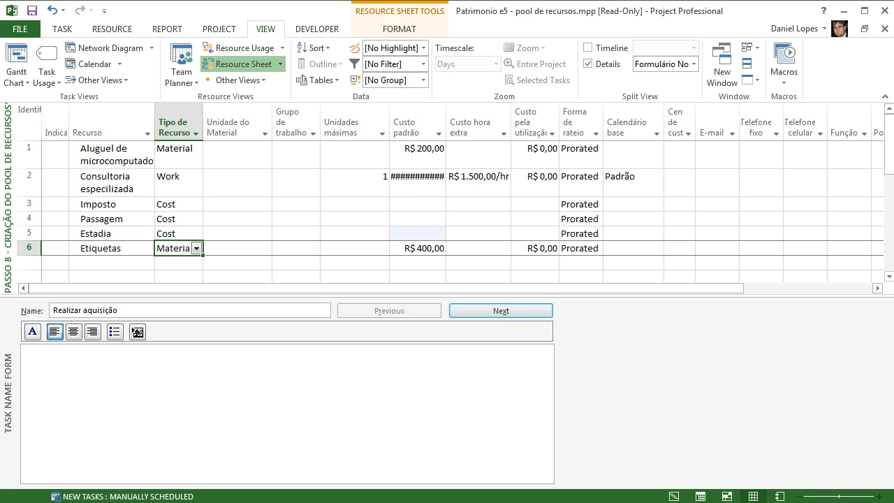
{"action": "left_click", "coordinate": [175, 151]}
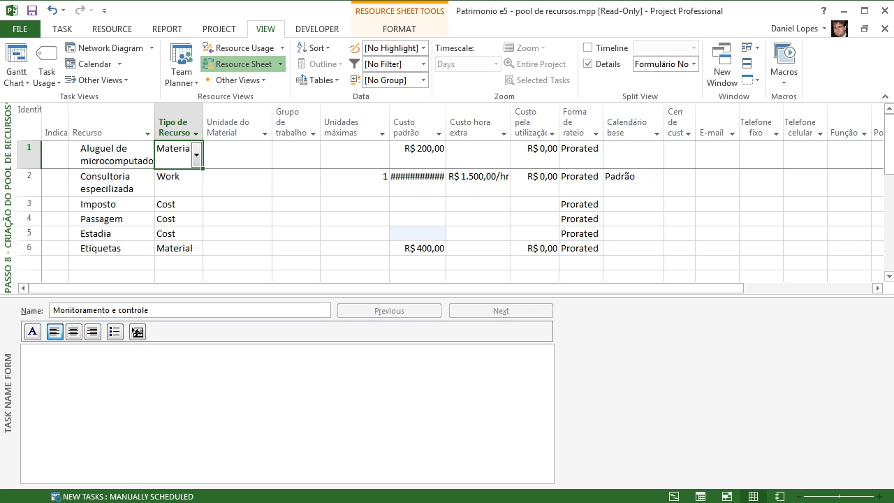
Step: Check Etiquetas's Unidade do Material and Unidades máximas cells and view its resource information
{"action": "left_click", "coordinate": [237, 249]}
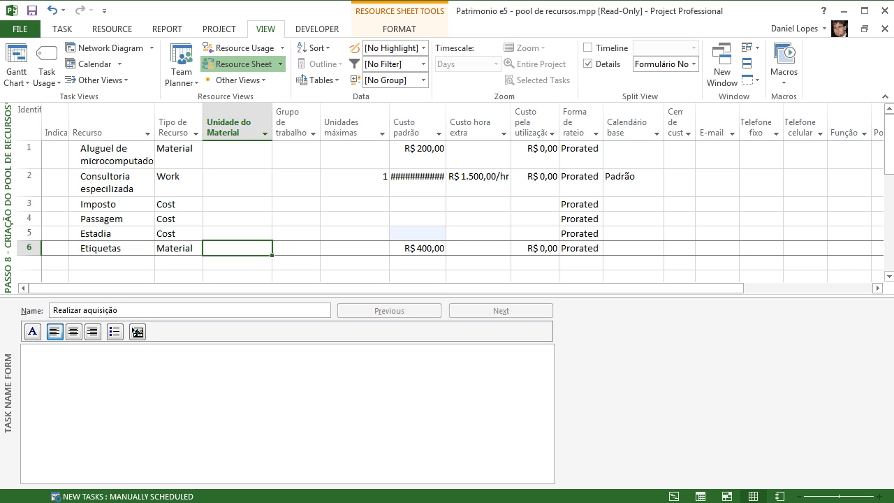
{"action": "left_click", "coordinate": [351, 248]}
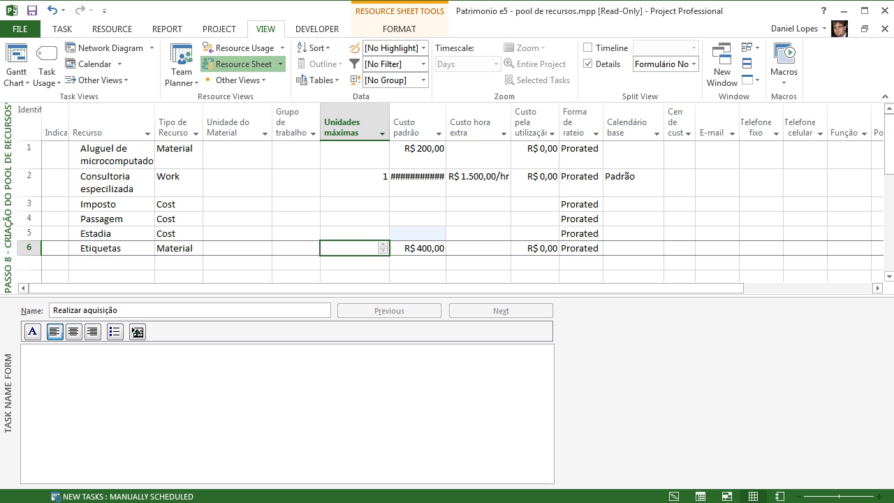
{"action": "key", "text": "Left"}
{"action": "key", "text": "Right"}
{"action": "double_click", "coordinate": [355, 249]}
{"action": "left_click", "coordinate": [620, 392]}
Step: Check the Unidades máximas cells of Consultoria, Estadia and Etiquetas, and view Estadia's resource information
{"action": "left_click", "coordinate": [350, 183]}
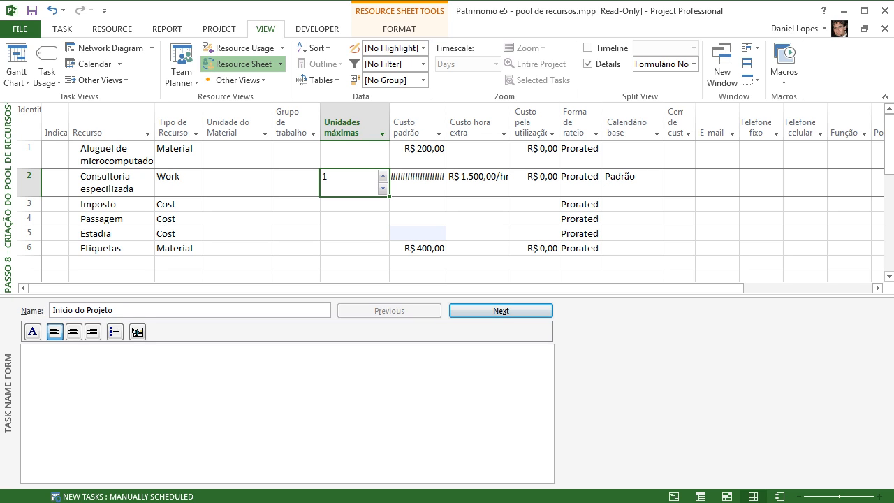
{"action": "left_click", "coordinate": [383, 177]}
{"action": "left_click", "coordinate": [383, 189]}
{"action": "left_click", "coordinate": [362, 234]}
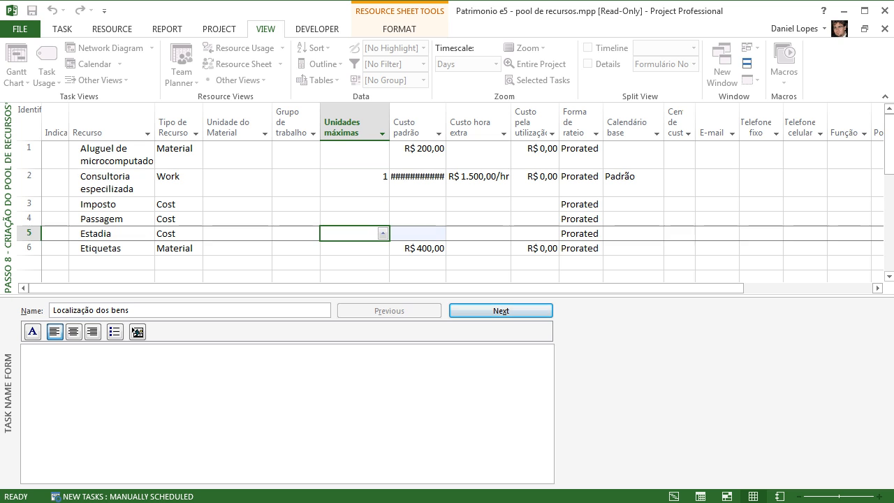
{"action": "double_click", "coordinate": [362, 234]}
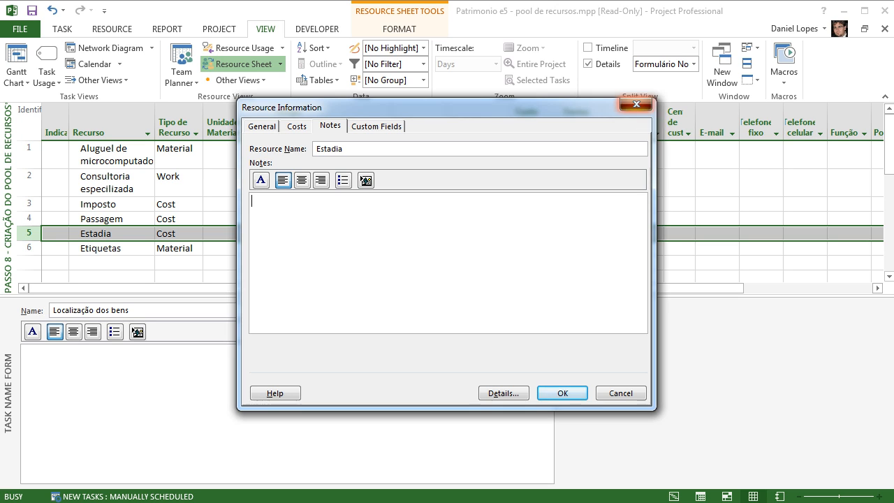
{"action": "left_click", "coordinate": [637, 104]}
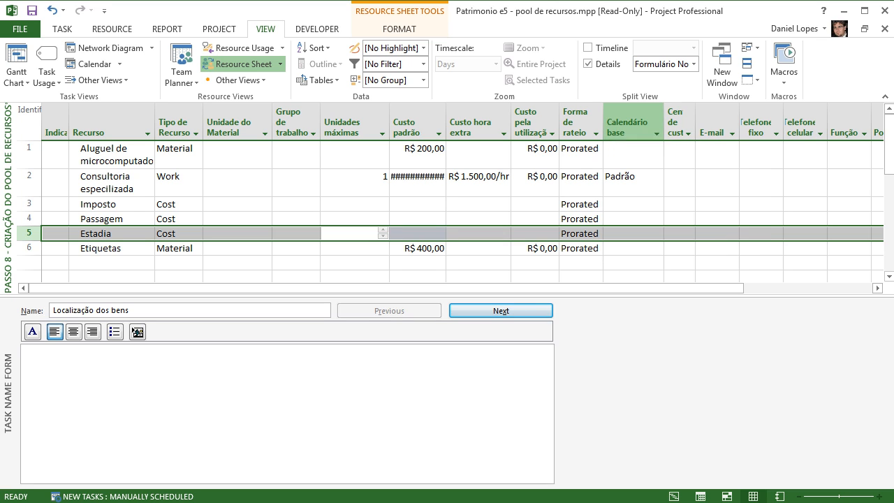
{"action": "double_click", "coordinate": [355, 248]}
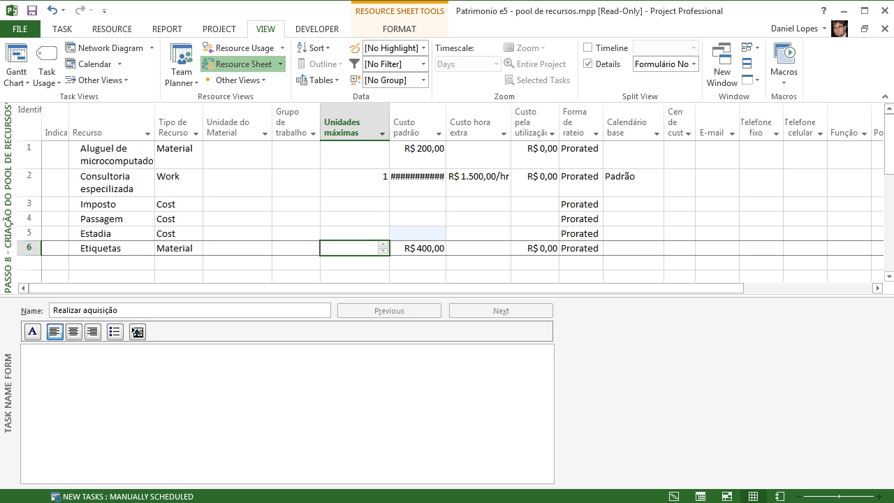
Step: Close the resource pool file and widen the Recurso column in the project's histogram sheet
{"action": "left_click", "coordinate": [885, 28]}
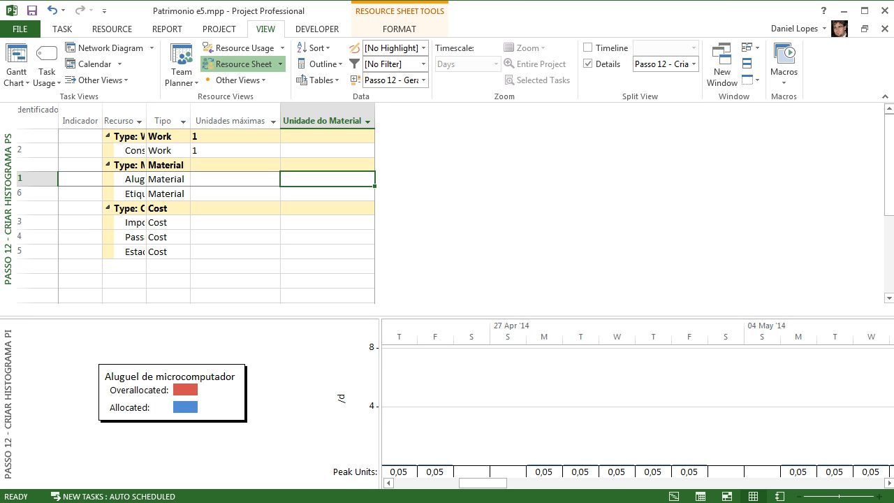
{"action": "left_click_drag", "start_coordinate": [146, 121], "coordinate": [163, 120]}
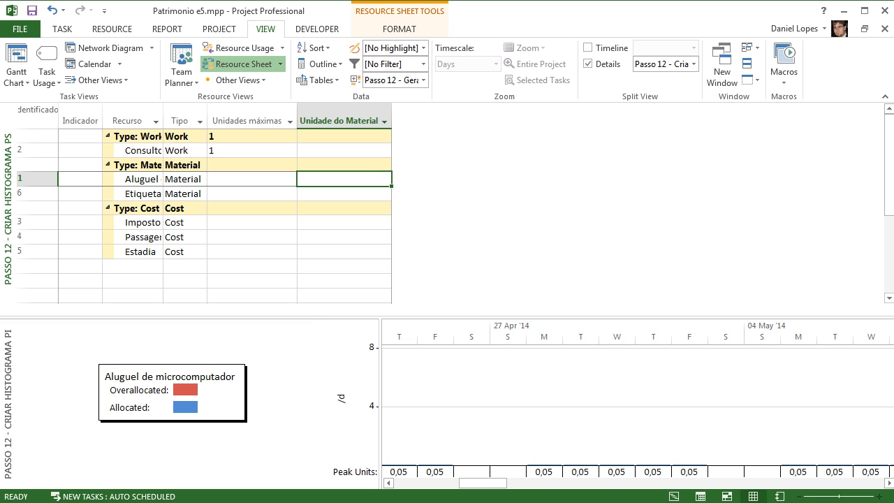
Step: Check the maximum units of the Aluguel and Consultoria resources and display Consultoria's histogram
{"action": "left_click_drag", "start_coordinate": [251, 180], "coordinate": [251, 222]}
{"action": "left_click", "coordinate": [251, 180]}
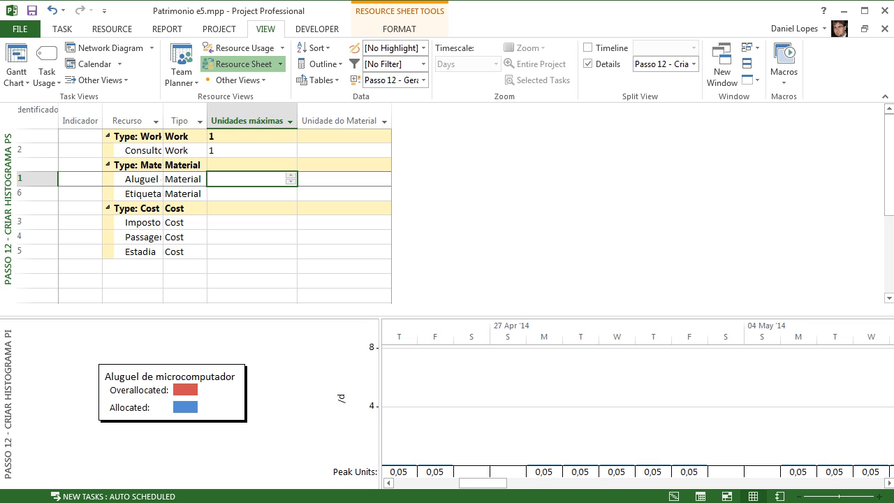
{"action": "left_click", "coordinate": [251, 151]}
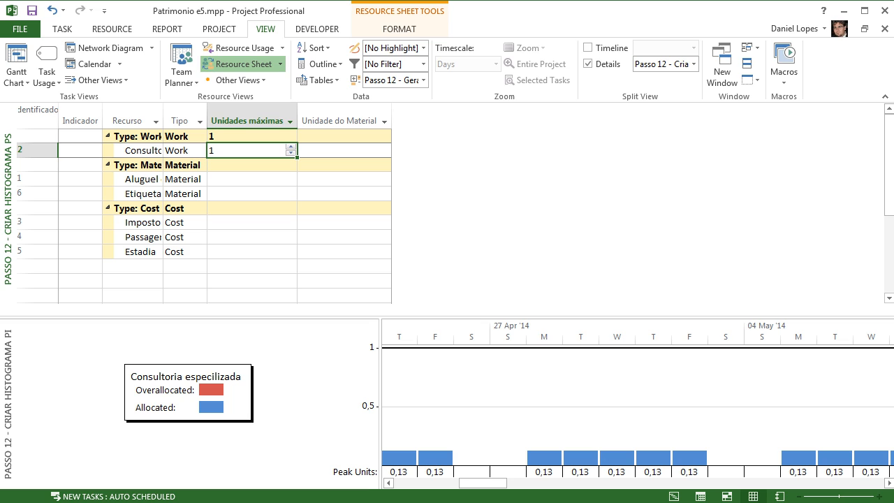
{"action": "left_click", "coordinate": [139, 150]}
{"action": "left_click", "coordinate": [181, 150]}
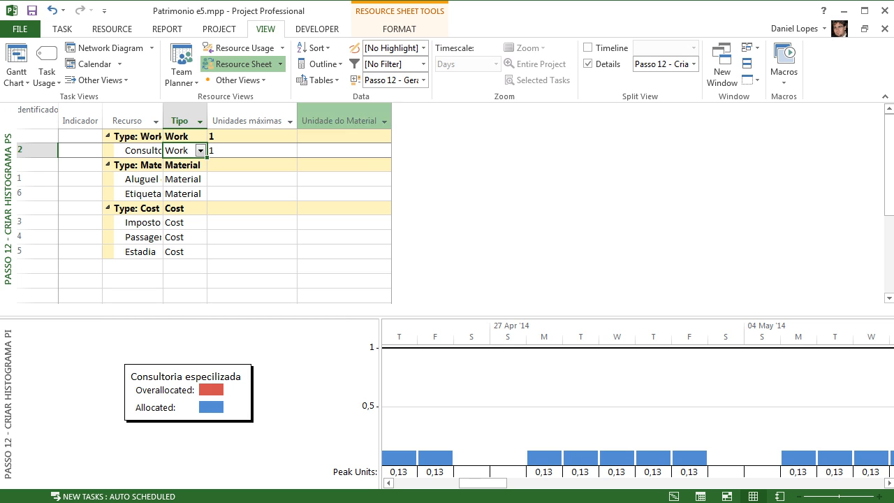
Step: Display the histogram of each material and cost resource in turn, and return to the Consultoria work resource's histogram
{"action": "left_click_drag", "start_coordinate": [482, 482], "coordinate": [417, 482]}
{"action": "left_click", "coordinate": [183, 179]}
{"action": "left_click", "coordinate": [183, 194]}
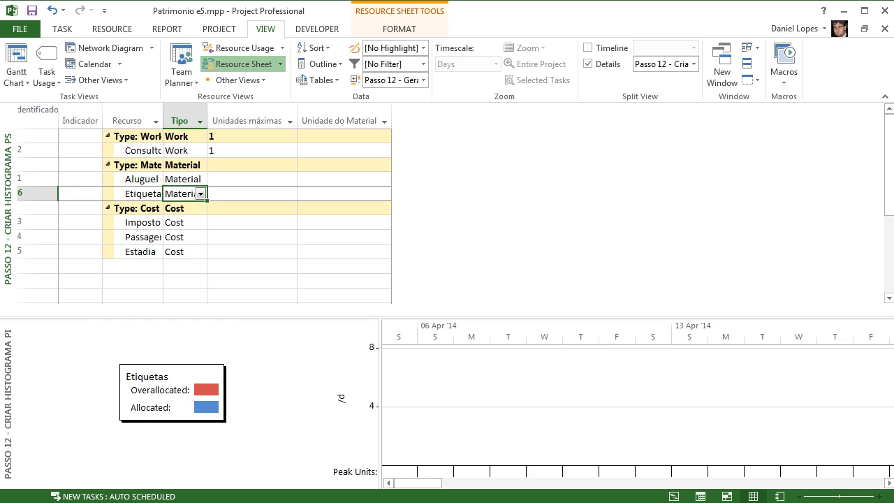
{"action": "left_click", "coordinate": [183, 180]}
{"action": "left_click", "coordinate": [183, 194]}
{"action": "left_click", "coordinate": [183, 222]}
{"action": "left_click", "coordinate": [183, 237]}
{"action": "left_click", "coordinate": [183, 252]}
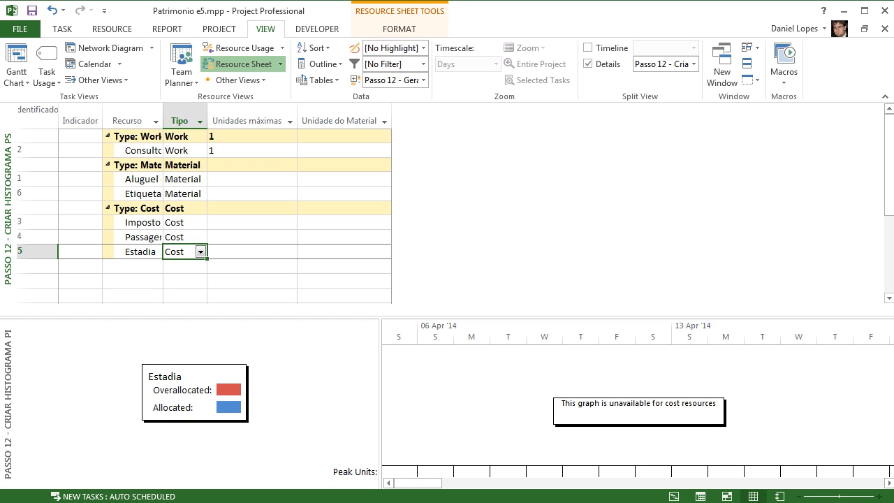
{"action": "left_click", "coordinate": [180, 137]}
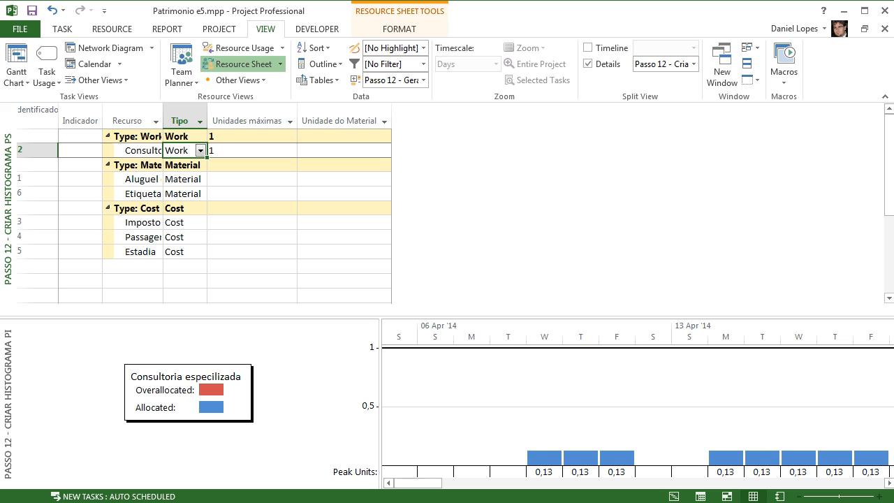
Step: Show the leveling commands and compare the histograms of Consultoria and Aluguel de microcomputador for April 2014
{"action": "left_click", "coordinate": [112, 28]}
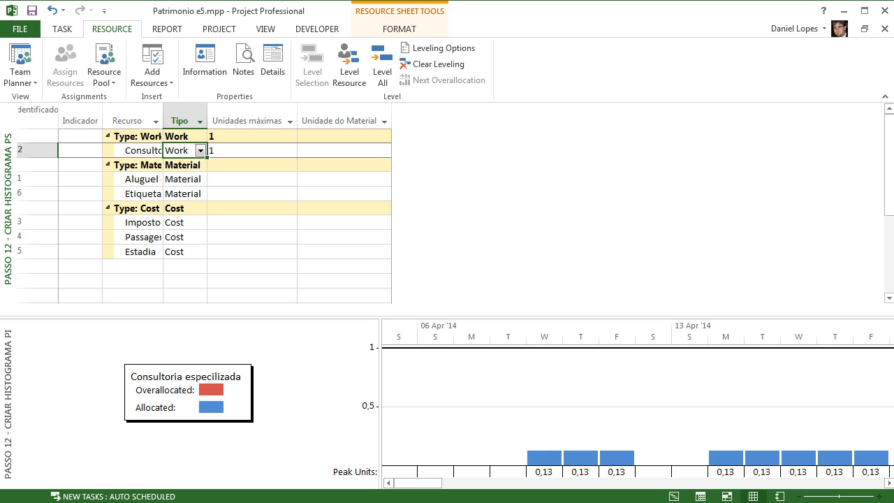
{"action": "left_click", "coordinate": [273, 151]}
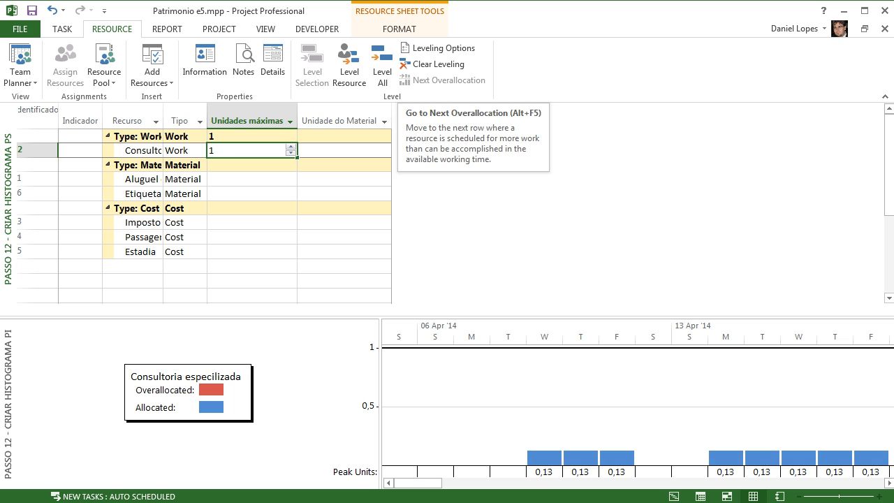
{"action": "mouse_move", "coordinate": [419, 482]}
{"action": "left_mouse_down"}
{"action": "mouse_move", "coordinate": [861, 482]}
{"action": "mouse_move", "coordinate": [418, 483]}
{"action": "left_mouse_up"}
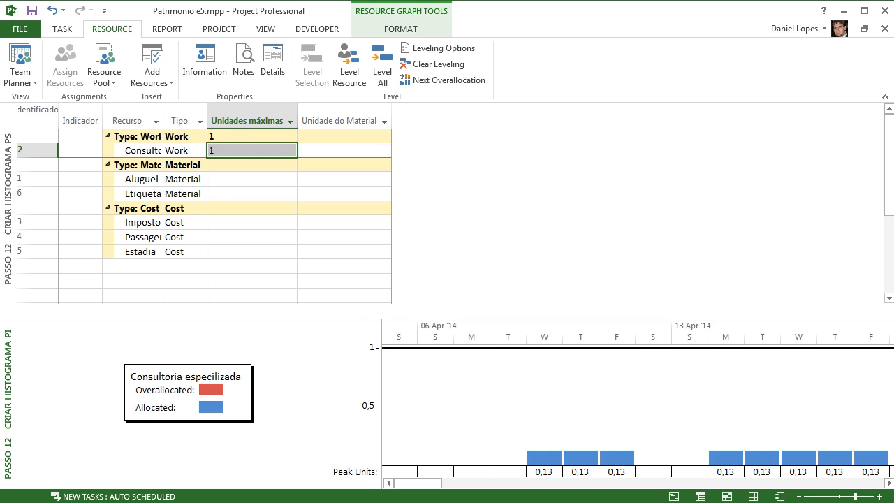
{"action": "mouse_move", "coordinate": [417, 482]}
{"action": "left_mouse_down"}
{"action": "mouse_move", "coordinate": [551, 482]}
{"action": "mouse_move", "coordinate": [418, 482]}
{"action": "left_mouse_up"}
{"action": "left_click", "coordinate": [183, 179]}
{"action": "mouse_move", "coordinate": [418, 483]}
{"action": "left_mouse_down"}
{"action": "mouse_move", "coordinate": [849, 482]}
{"action": "mouse_move", "coordinate": [418, 483]}
{"action": "left_mouse_up"}
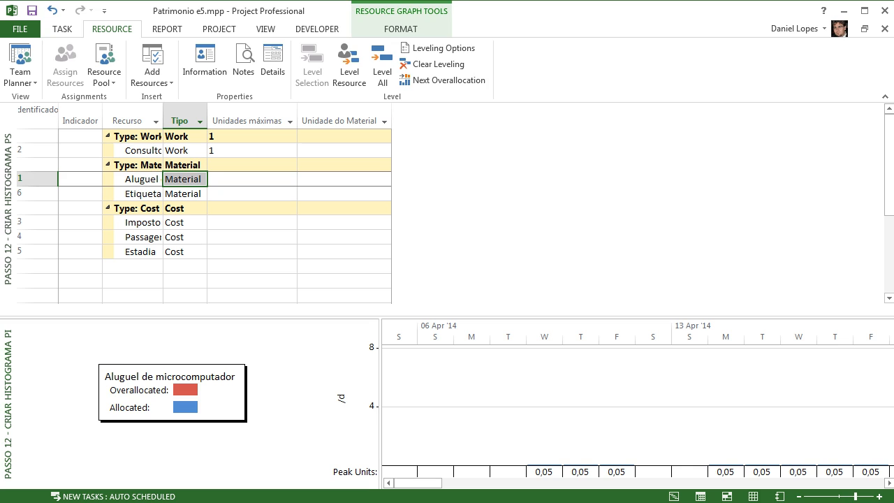
{"action": "left_click", "coordinate": [180, 151]}
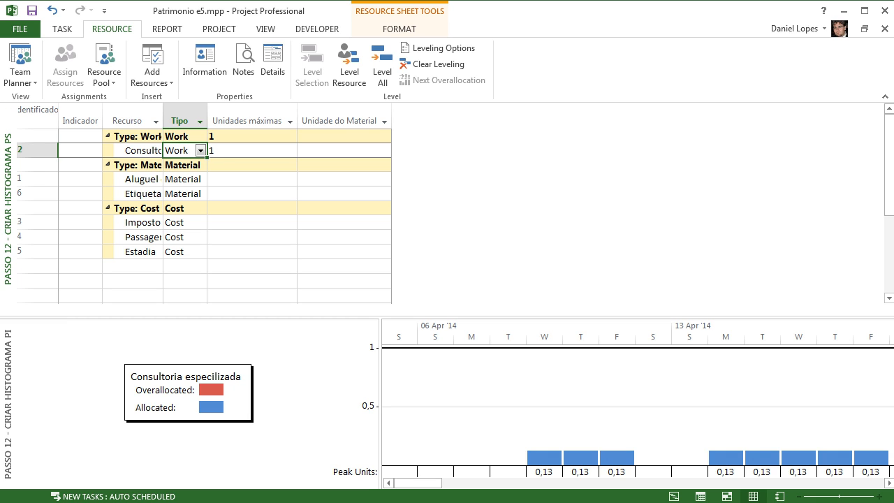
{"action": "mouse_move", "coordinate": [417, 483]}
{"action": "left_mouse_down"}
{"action": "mouse_move", "coordinate": [828, 482]}
{"action": "mouse_move", "coordinate": [418, 483]}
{"action": "left_mouse_up"}
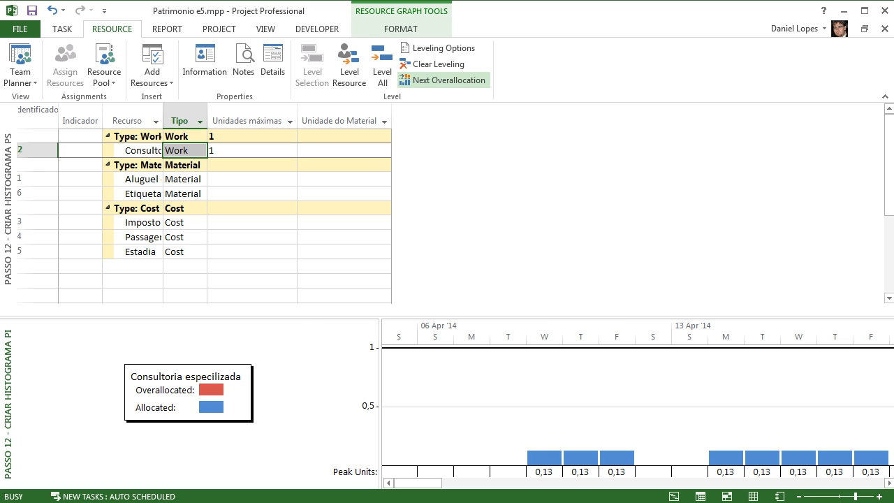
Step: Search for the next resource overallocation in the histogram and reselect the Consultoria resource
{"action": "left_click", "coordinate": [447, 80]}
{"action": "left_click", "coordinate": [453, 301]}
{"action": "mouse_move", "coordinate": [417, 483]}
{"action": "left_mouse_down"}
{"action": "mouse_move", "coordinate": [859, 483]}
{"action": "mouse_move", "coordinate": [417, 484]}
{"action": "left_mouse_up"}
{"action": "left_click", "coordinate": [252, 180]}
{"action": "left_click", "coordinate": [182, 151]}
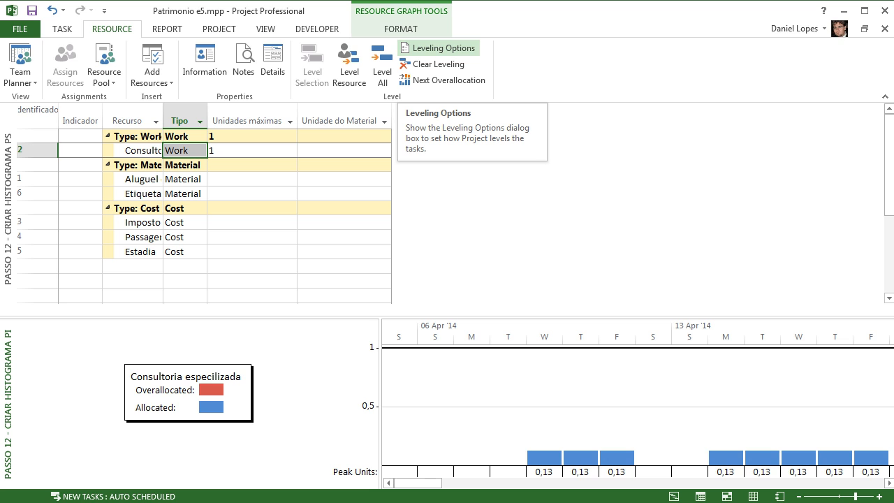
Step: Show the Resource Leveling options, try an Hour by Hour basis for finding overallocations, and cancel
{"action": "left_click", "coordinate": [438, 47]}
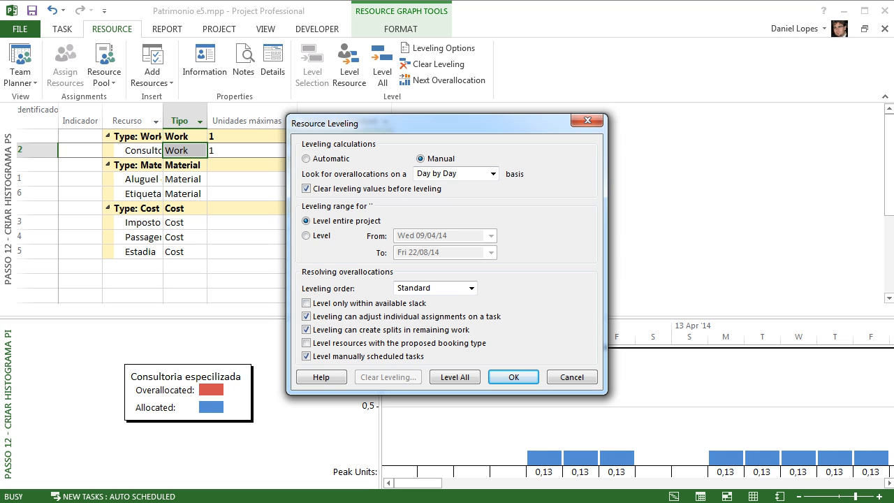
{"action": "left_click", "coordinate": [493, 174]}
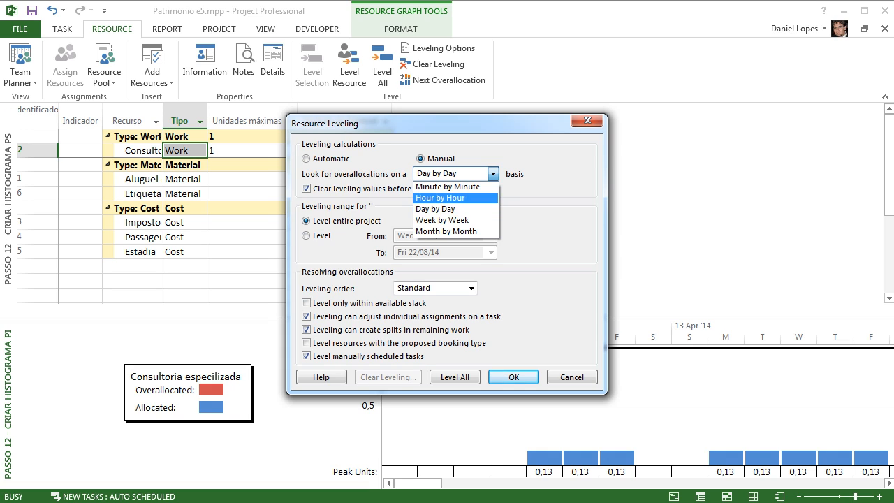
{"action": "left_click", "coordinate": [441, 198]}
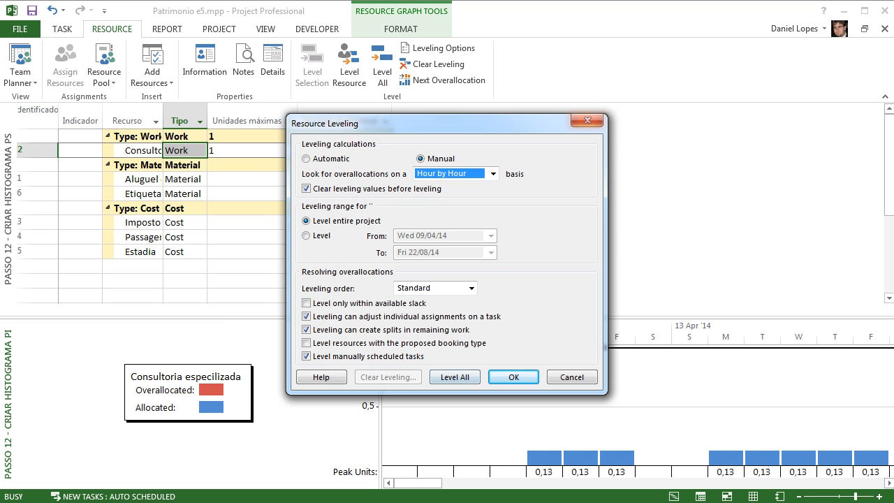
{"action": "left_click", "coordinate": [571, 376]}
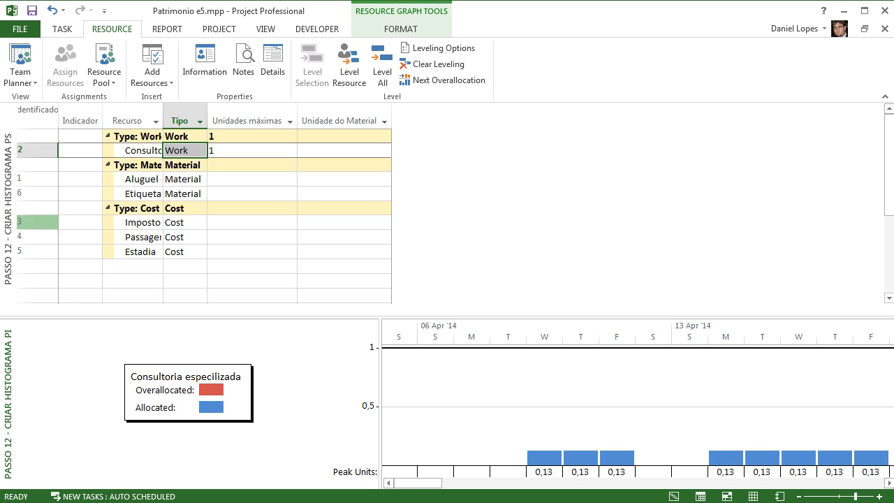
Step: Look through the list of available views for Passo 13 - Agenda dos Recursos
{"action": "right_click", "coordinate": [7, 213]}
{"action": "mouse_move", "coordinate": [123, 499]}
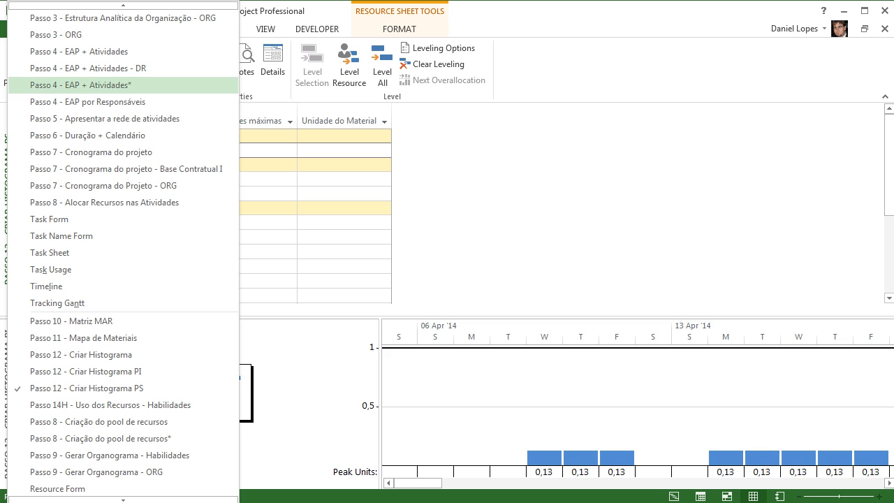
{"action": "mouse_move", "coordinate": [123, 6]}
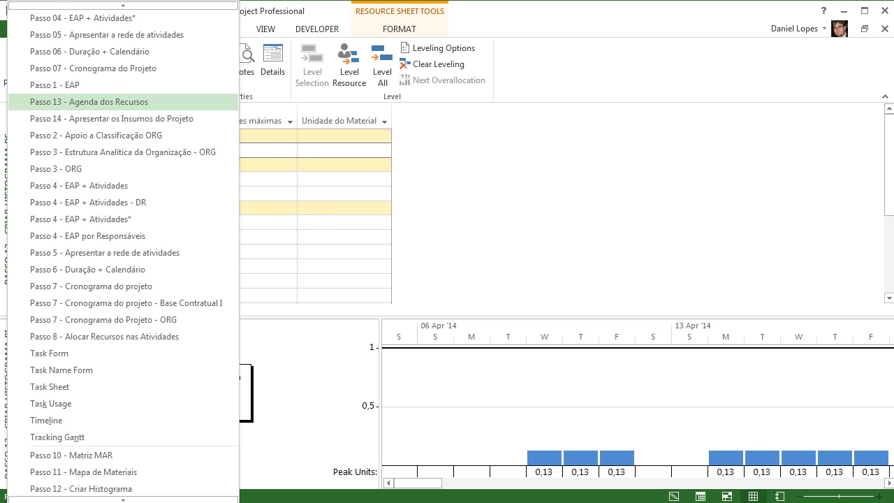
{"action": "left_click", "coordinate": [88, 102]}
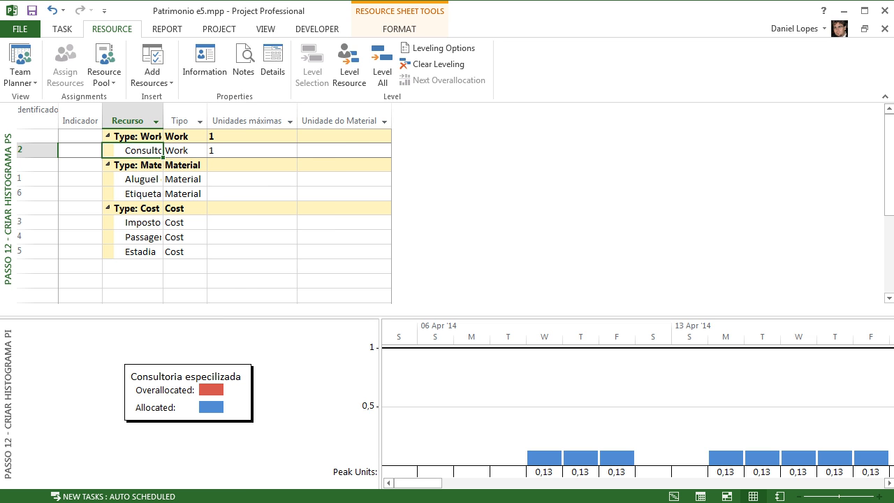
Step: Step through the work, material and cost resources and compare their histograms, from Consultoria especilizada to Estadia and back to Imposto
{"action": "key", "text": "Down"}
{"action": "key", "text": "Down"}
{"action": "key", "text": "Down"}
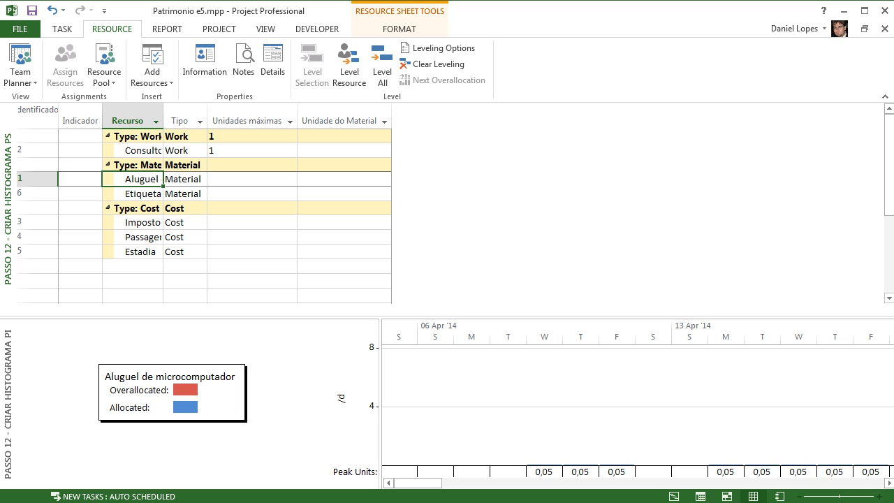
{"action": "key", "text": "Down"}
{"action": "key", "text": "Down"}
{"action": "key", "text": "Down"}
{"action": "key", "text": "Down"}
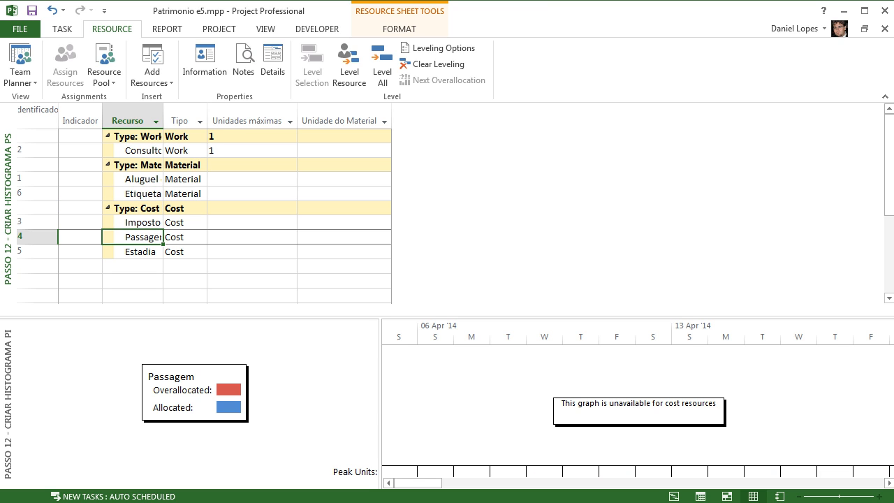
{"action": "key", "text": "Down"}
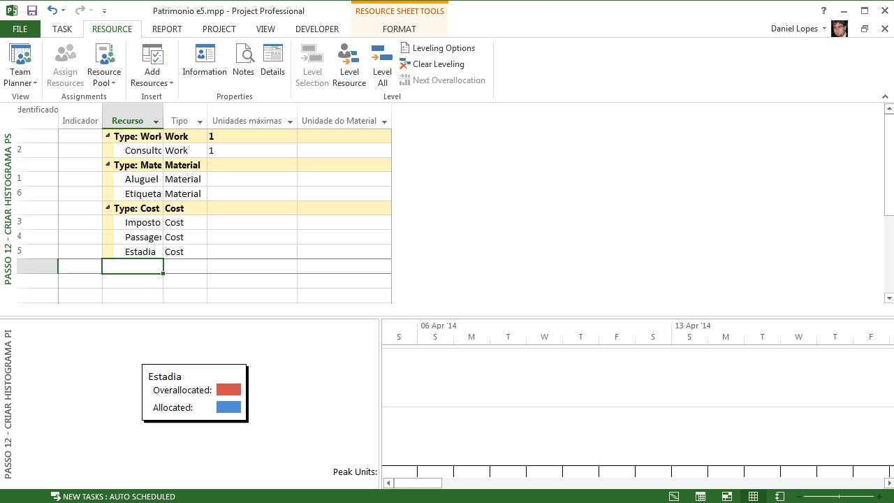
{"action": "key", "text": "Up"}
{"action": "key", "text": "Up"}
{"action": "key", "text": "Up"}
{"action": "key", "text": "Up"}
{"action": "key", "text": "Up"}
{"action": "key", "text": "Up"}
{"action": "key", "text": "Up"}
{"action": "key", "text": "Up"}
{"action": "key", "text": "Up"}
{"action": "key", "text": "Down"}
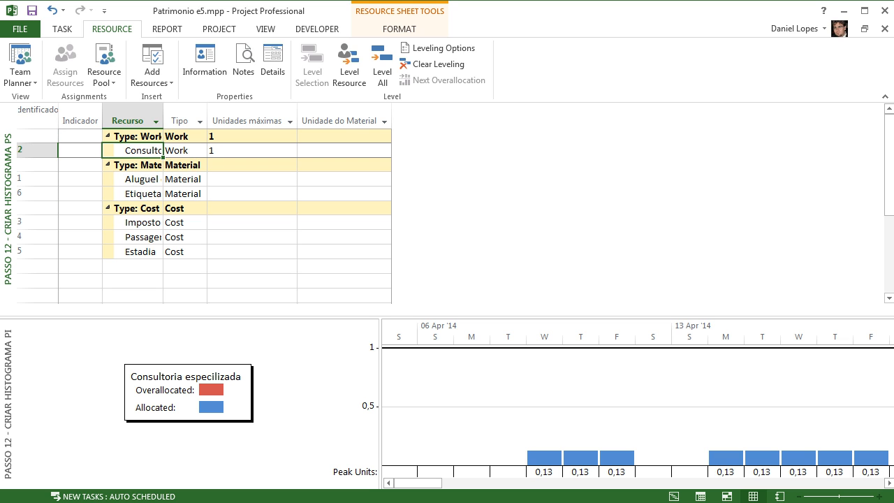
{"action": "key", "text": "Down"}
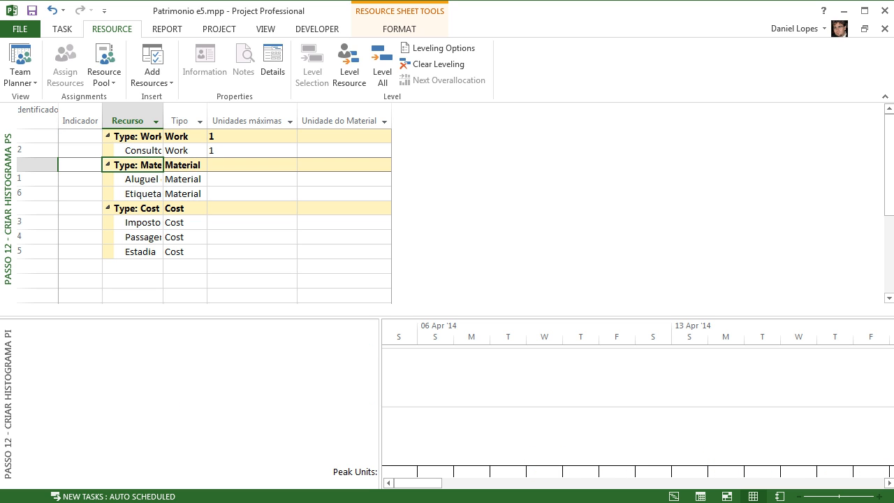
{"action": "key", "text": "Down"}
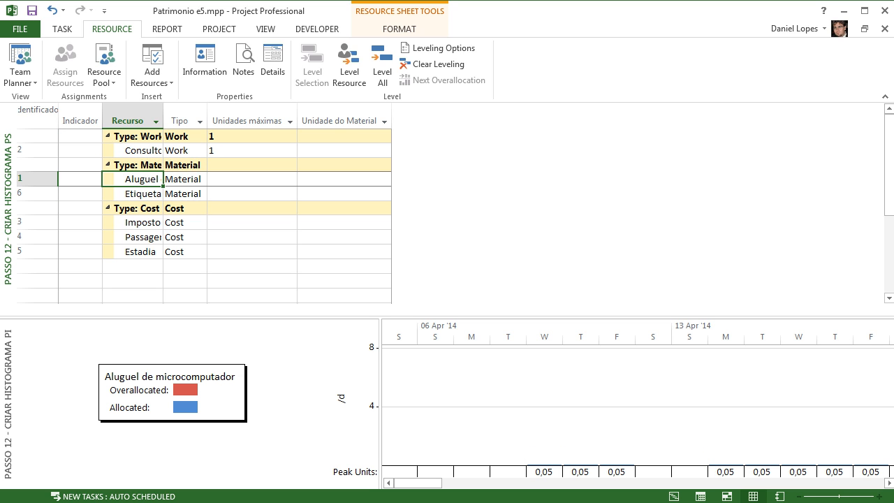
{"action": "key", "text": "Down"}
{"action": "key", "text": "Down"}
{"action": "key", "text": "Down"}
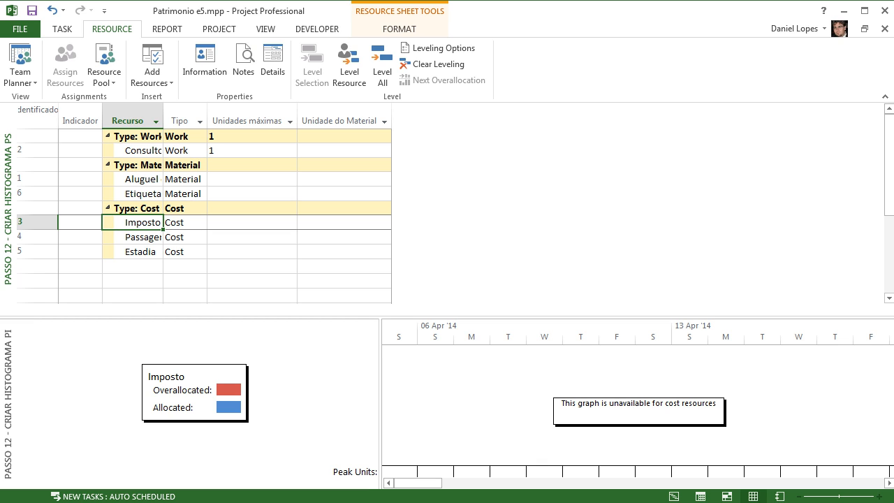
Step: Switch the upper pane to the Passo 13 - Agenda dos Recursos view and remove the window split
{"action": "right_click", "coordinate": [9, 208]}
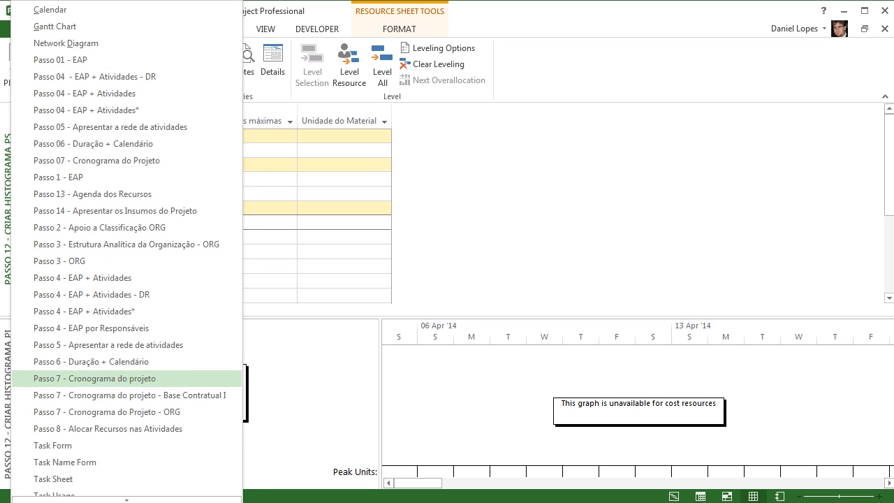
{"action": "left_click", "coordinate": [92, 194]}
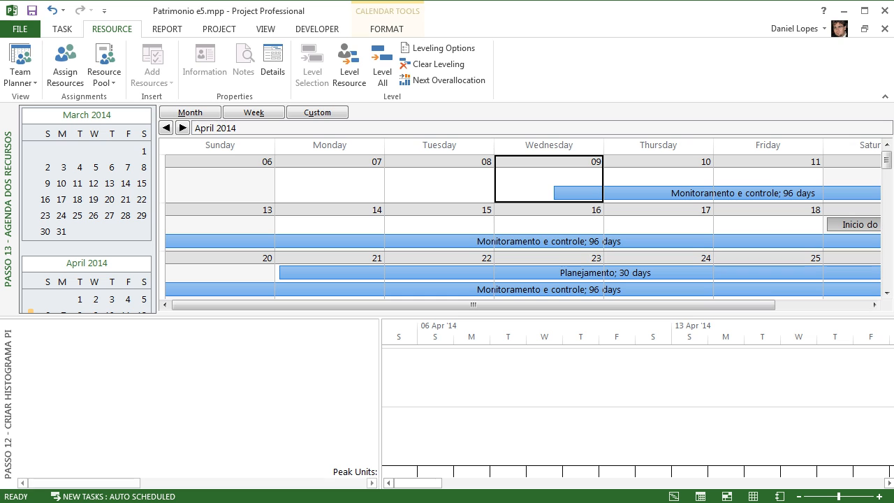
{"action": "double_click", "coordinate": [447, 318]}
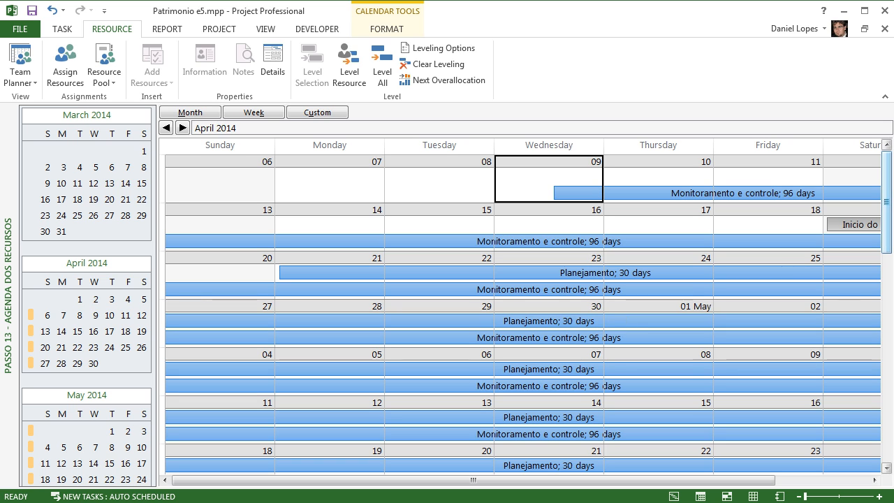
{"action": "left_click_drag", "start_coordinate": [887, 202], "coordinate": [887, 171]}
{"action": "left_click", "coordinate": [887, 468]}
{"action": "left_click", "coordinate": [887, 469]}
{"action": "left_click", "coordinate": [887, 469]}
{"action": "left_click", "coordinate": [887, 468]}
Step: Filter the agenda with the Using Resource task filter, showing tasks that use Consultoria especilizada
{"action": "left_click", "coordinate": [266, 28]}
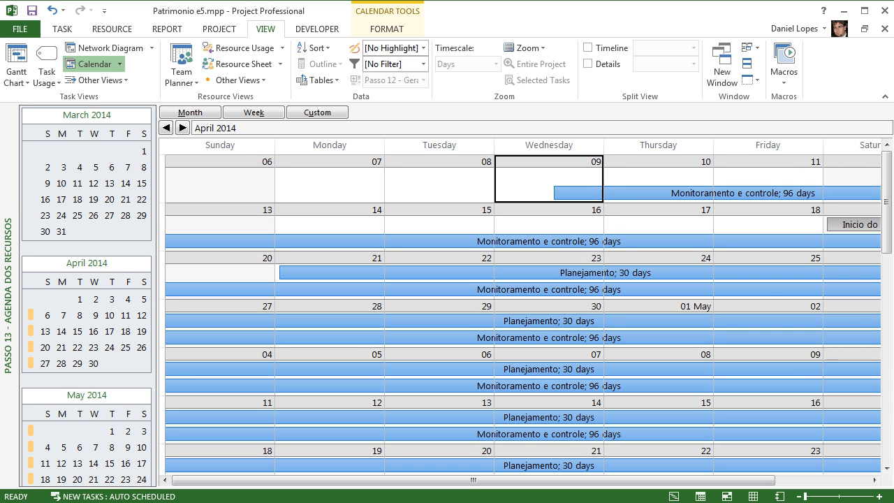
{"action": "left_click", "coordinate": [423, 64]}
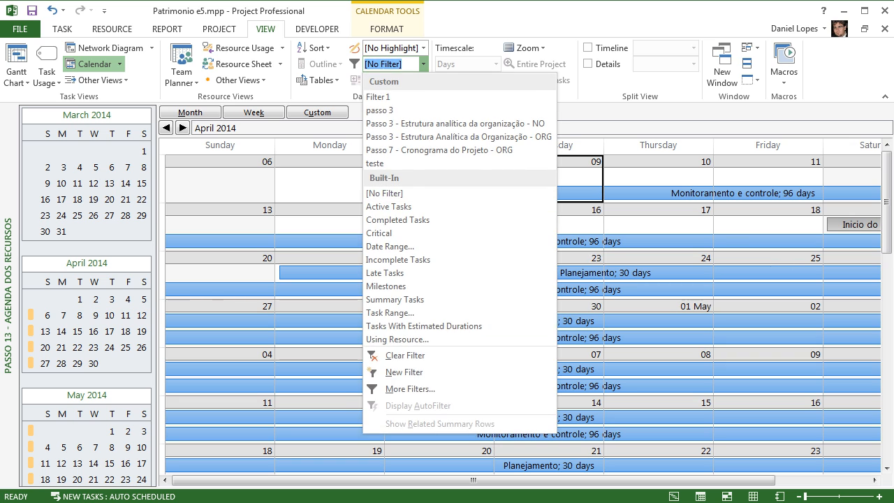
{"action": "left_click", "coordinate": [412, 389]}
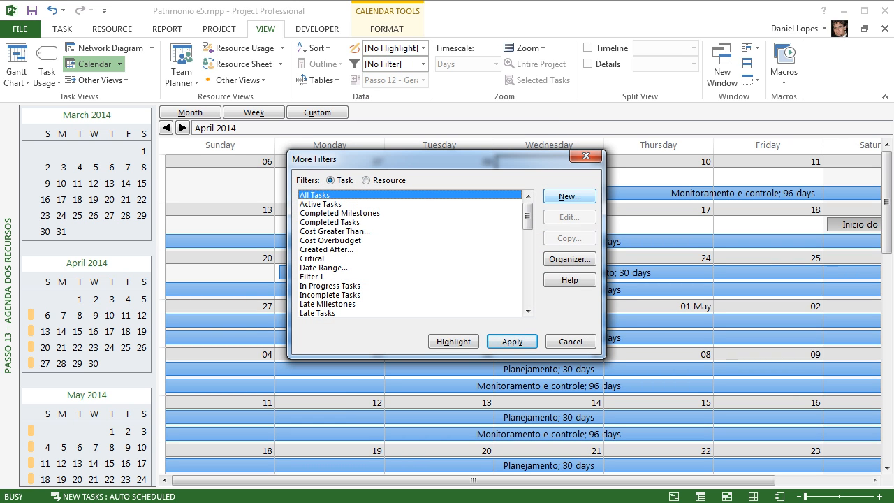
{"action": "key", "text": "End"}
{"action": "key", "text": "u"}
{"action": "key", "text": "u"}
{"action": "key", "text": "u"}
{"action": "key", "text": "u"}
{"action": "key", "text": "u"}
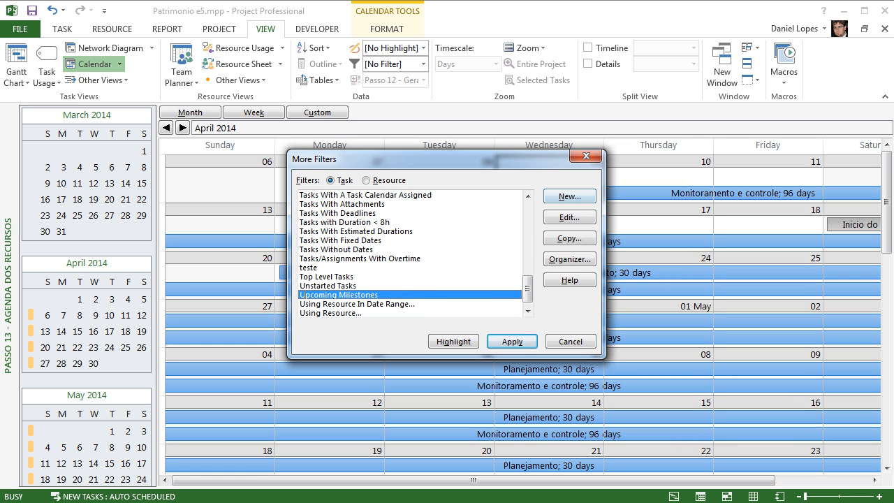
{"action": "key", "text": "u"}
{"action": "key", "text": "u"}
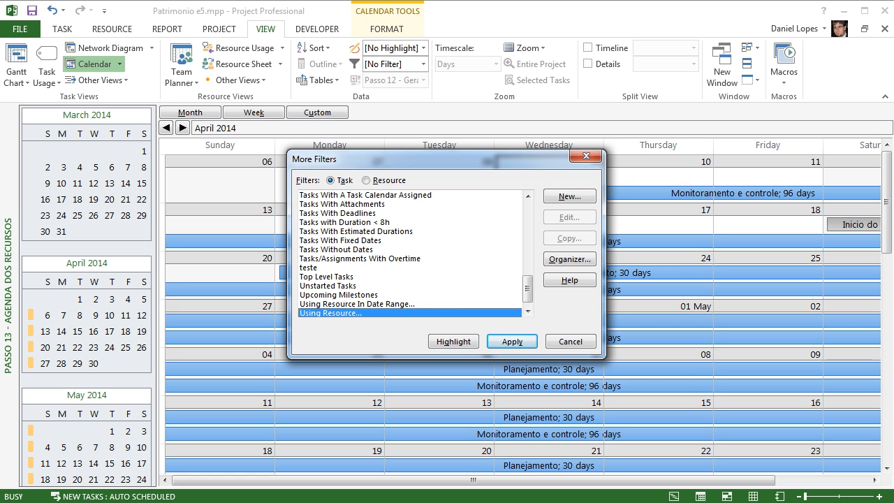
{"action": "key", "text": "Return"}
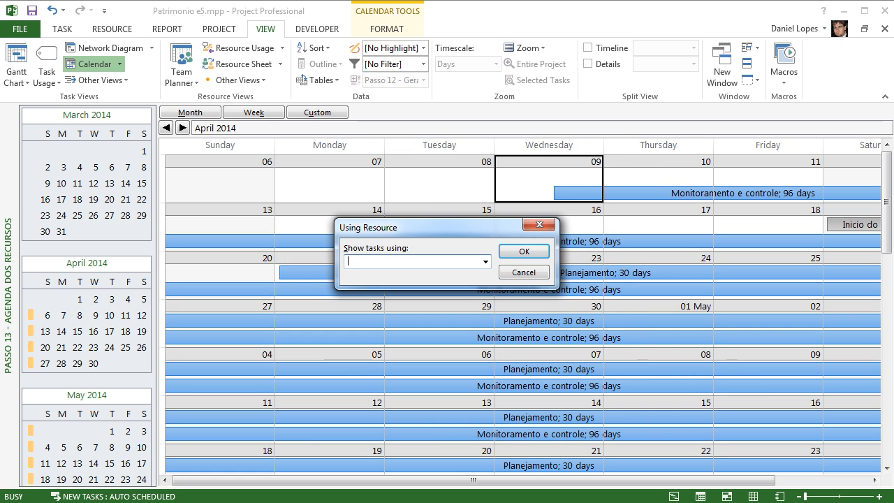
{"action": "left_click", "coordinate": [485, 261]}
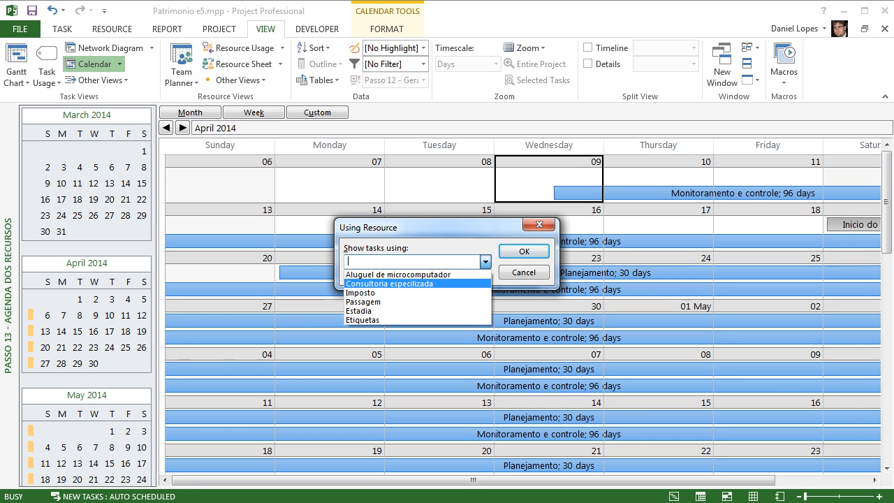
{"action": "left_click", "coordinate": [389, 283]}
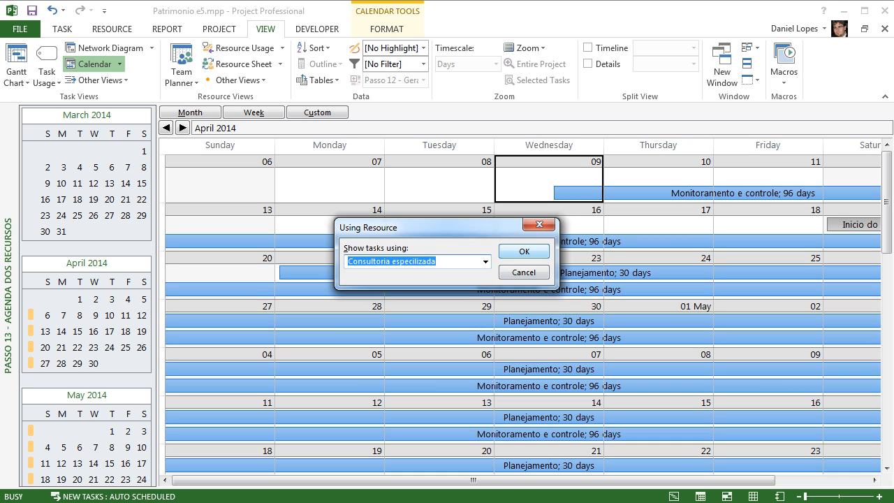
{"action": "left_click", "coordinate": [524, 251]}
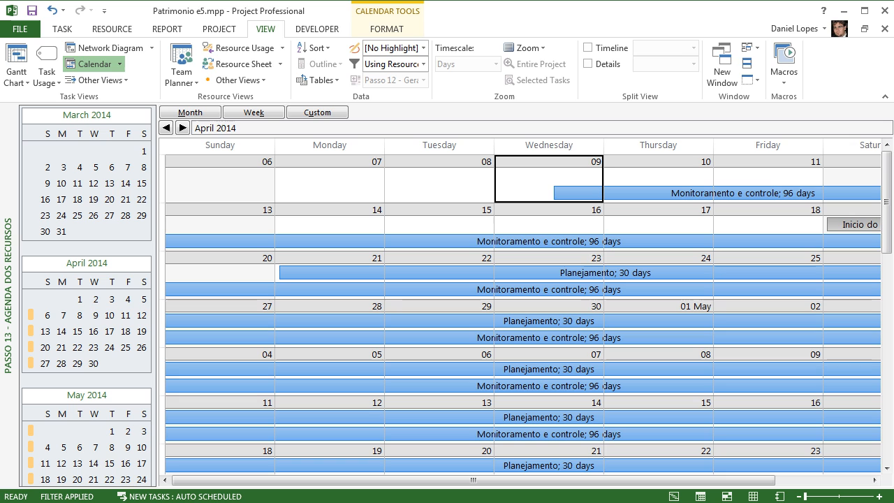
{"action": "mouse_move", "coordinate": [887, 202]}
{"action": "left_mouse_down"}
{"action": "mouse_move", "coordinate": [887, 291]}
{"action": "mouse_move", "coordinate": [887, 200]}
{"action": "left_mouse_up"}
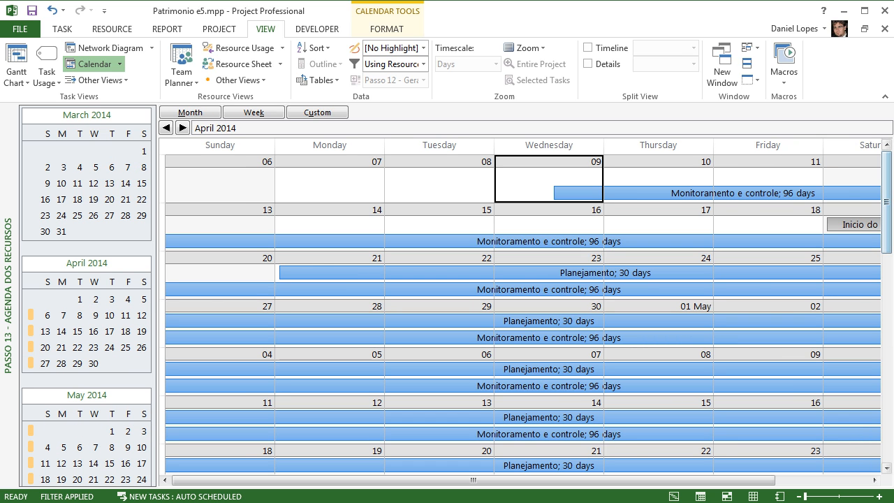
Step: Switch to the Passo 1 - EAP view and reopen Passo 13 - Agenda dos Recursos
{"action": "left_click", "coordinate": [423, 63]}
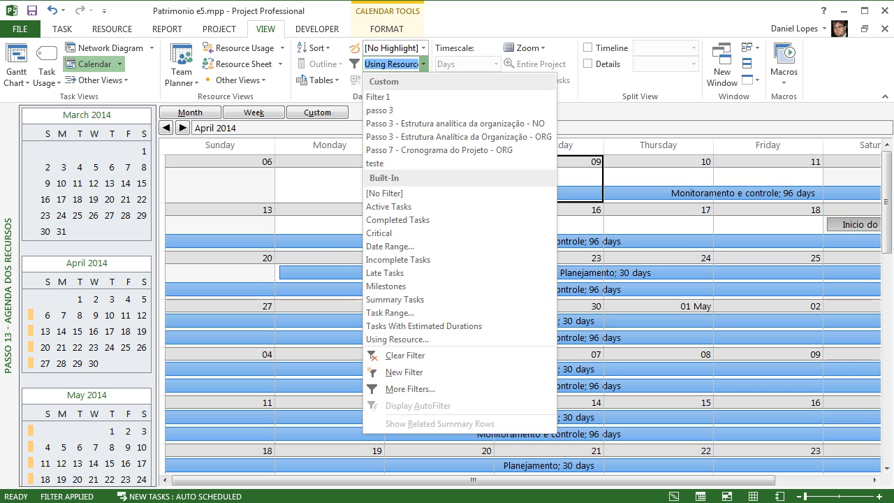
{"action": "key", "text": "Escape"}
{"action": "left_click", "coordinate": [119, 64]}
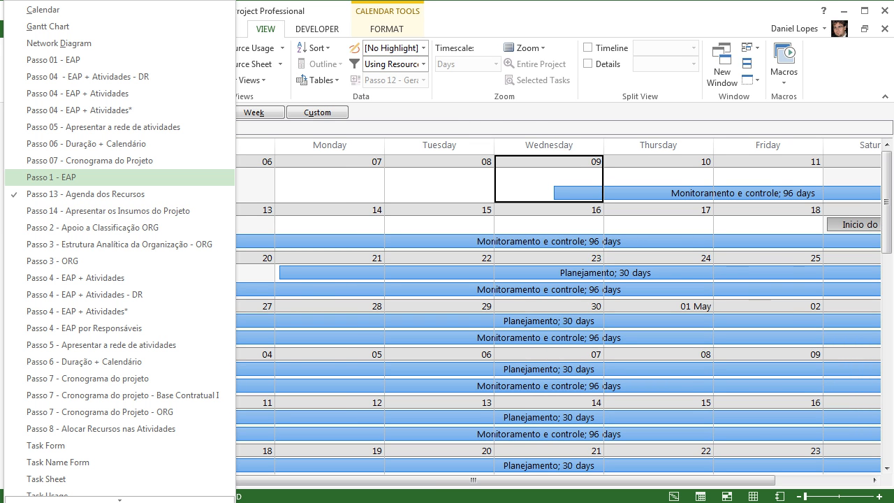
{"action": "left_click", "coordinate": [51, 177]}
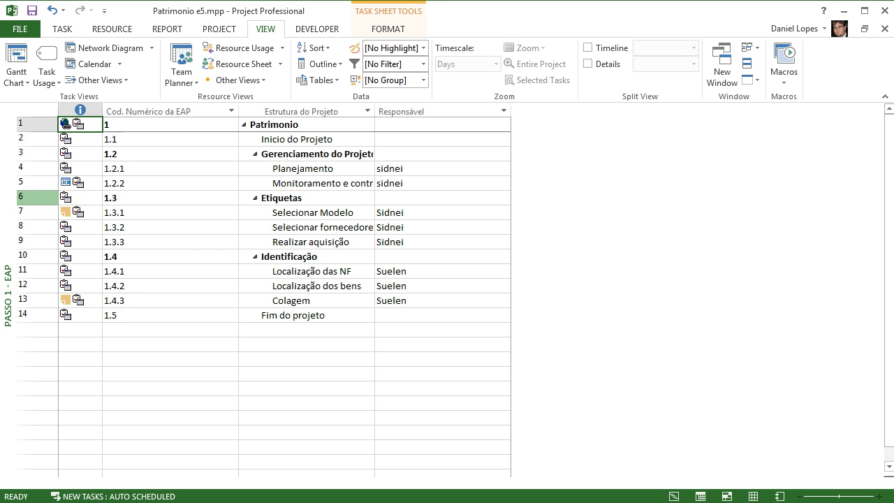
{"action": "left_click", "coordinate": [120, 63]}
{"action": "left_click", "coordinate": [92, 194]}
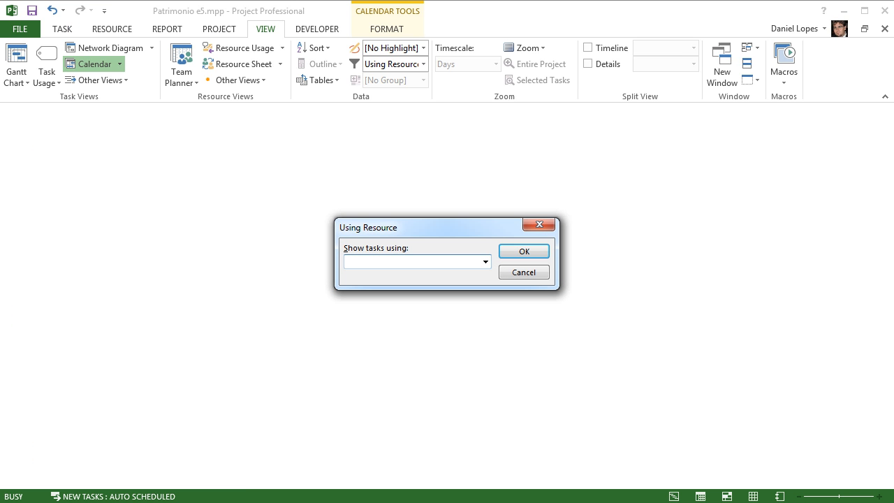
Step: Show only the tasks using Estadia and look over the June and July 2014 agenda
{"action": "left_click", "coordinate": [485, 262]}
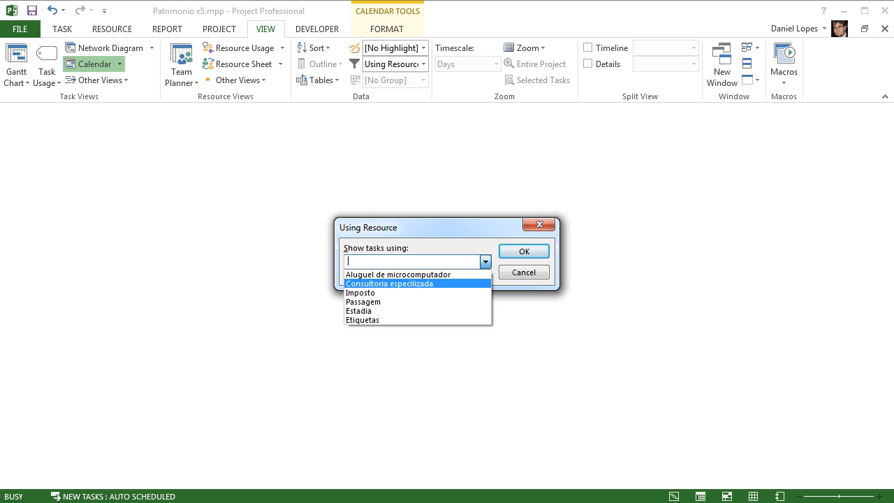
{"action": "key", "text": "Down"}
{"action": "key", "text": "Down"}
{"action": "key", "text": "Down"}
{"action": "key", "text": "Return"}
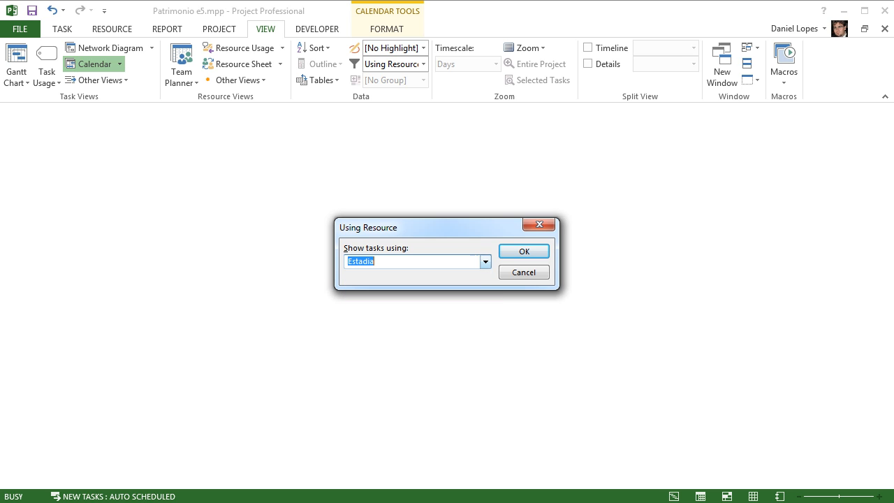
{"action": "left_click", "coordinate": [523, 252]}
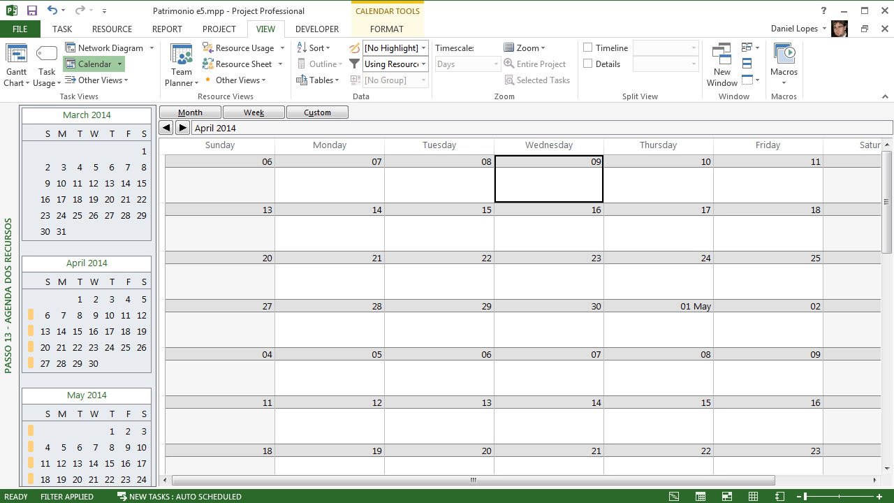
{"action": "left_click_drag", "start_coordinate": [886, 202], "coordinate": [886, 337]}
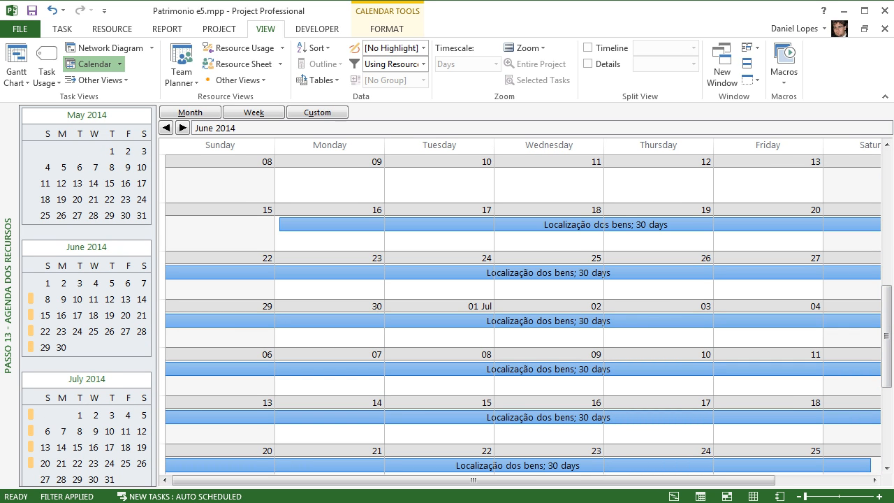
{"action": "mouse_move", "coordinate": [886, 337]}
{"action": "left_mouse_down"}
{"action": "mouse_move", "coordinate": [886, 411]}
{"action": "mouse_move", "coordinate": [886, 338]}
{"action": "left_mouse_up"}
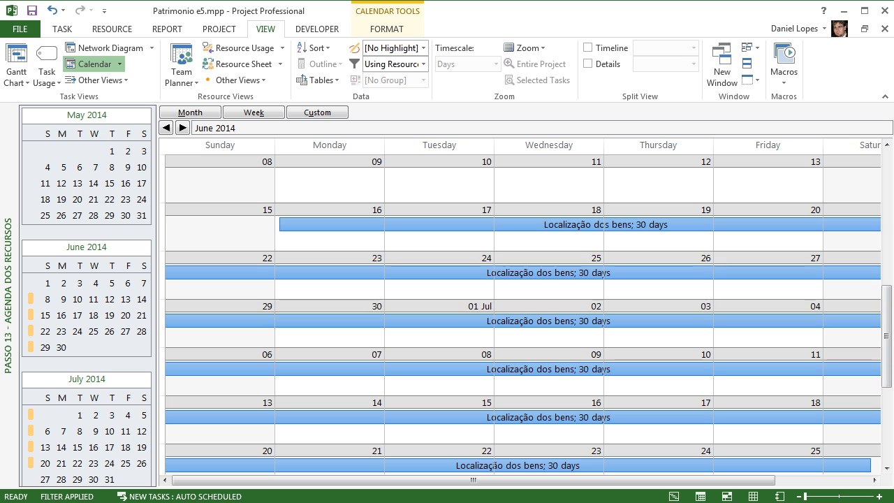
Step: Reapply the Using Resource filter for Consultoria especilizada and look over its agenda for April and May 2014
{"action": "left_click", "coordinate": [423, 64]}
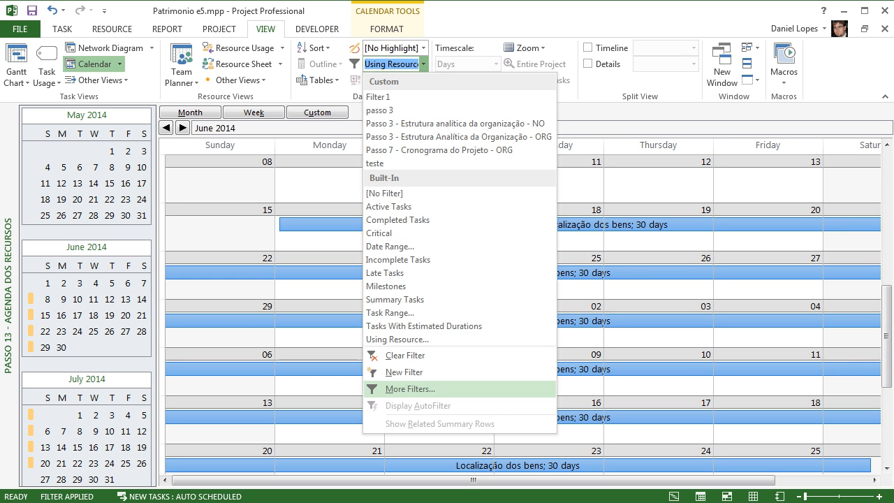
{"action": "left_click", "coordinate": [410, 388]}
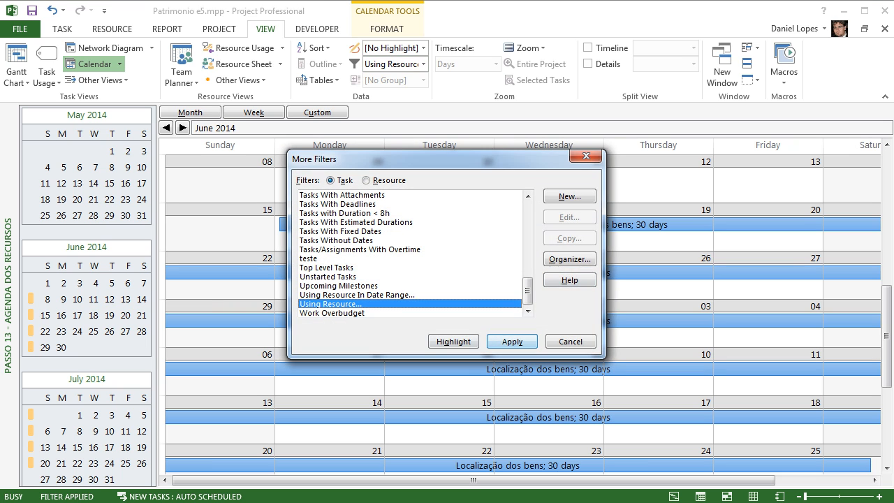
{"action": "left_click", "coordinate": [512, 341]}
{"action": "left_click", "coordinate": [485, 262]}
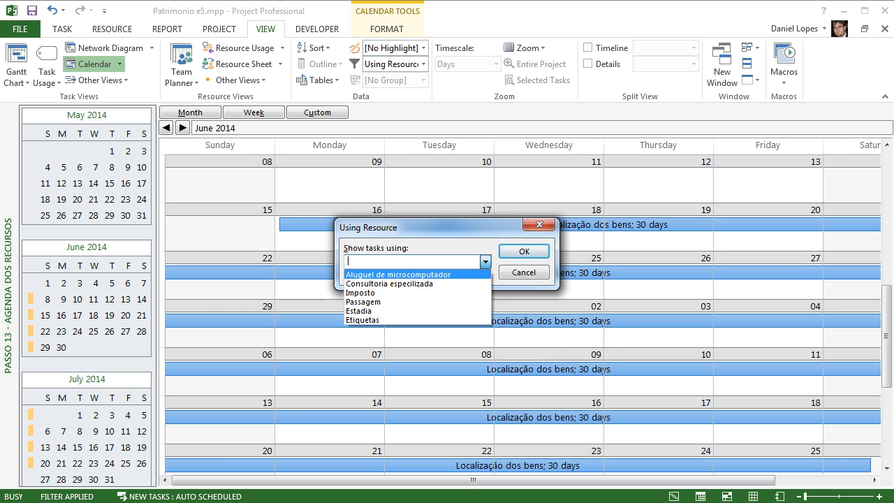
{"action": "left_click", "coordinate": [389, 283]}
{"action": "left_click", "coordinate": [524, 251]}
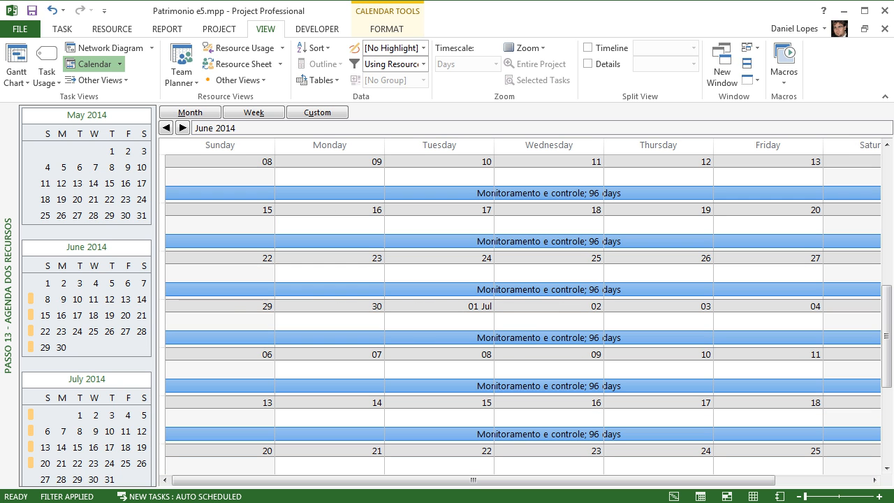
{"action": "left_click_drag", "start_coordinate": [887, 335], "coordinate": [887, 199]}
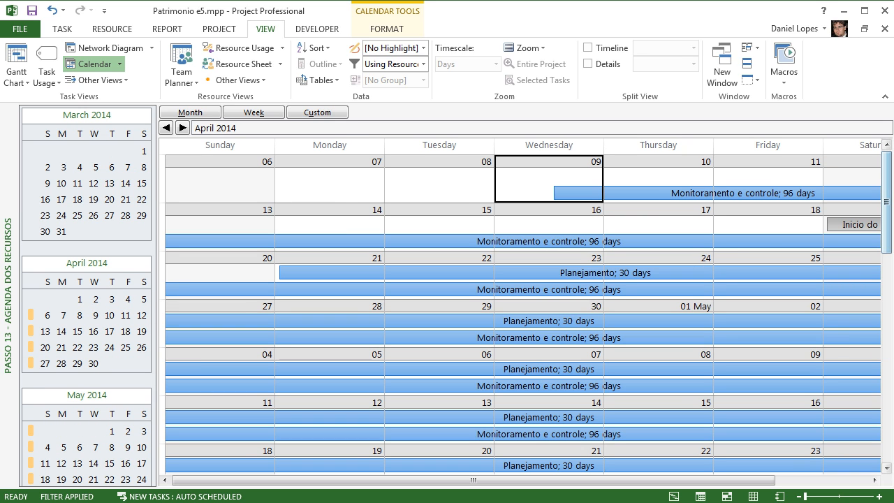
{"action": "mouse_move", "coordinate": [474, 479]}
{"action": "left_mouse_down"}
{"action": "mouse_move", "coordinate": [567, 480]}
{"action": "mouse_move", "coordinate": [473, 480]}
{"action": "left_mouse_up"}
{"action": "left_click_drag", "start_coordinate": [887, 202], "coordinate": [886, 245]}
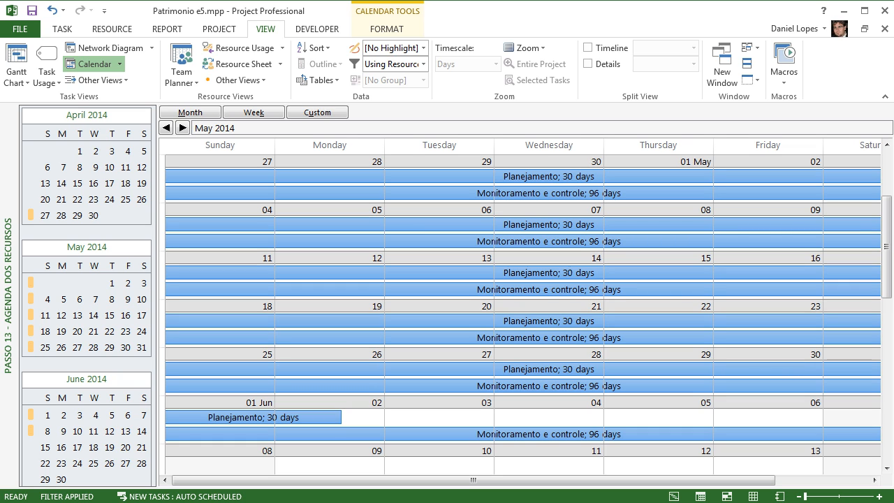
Step: Switch to the Passo 14 - Apresentar os Insumos do Projeto view and widen its table area
{"action": "right_click", "coordinate": [11, 255]}
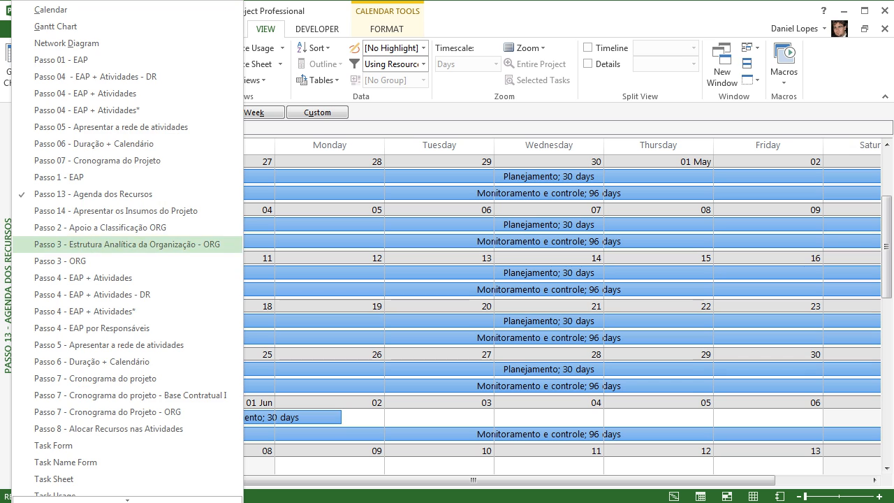
{"action": "left_click", "coordinate": [105, 210]}
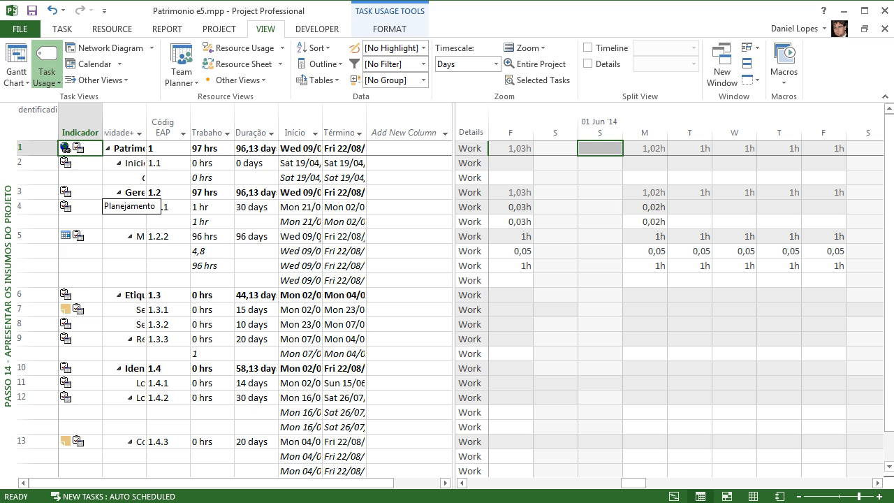
{"action": "left_click_drag", "start_coordinate": [453, 280], "coordinate": [752, 279]}
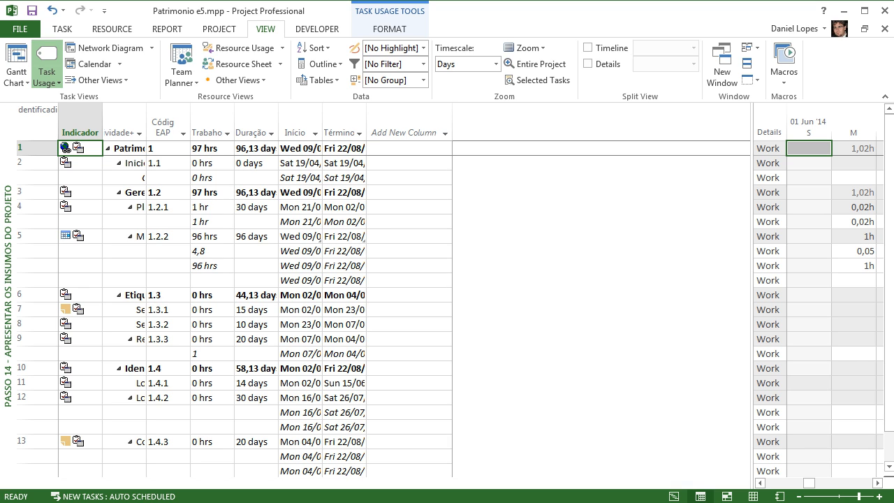
Step: Fit the Códig EAP, Trabaho, Duração, Início, Término and EAP+Atividade+Recurso columns to their contents
{"action": "double_click", "coordinate": [189, 126]}
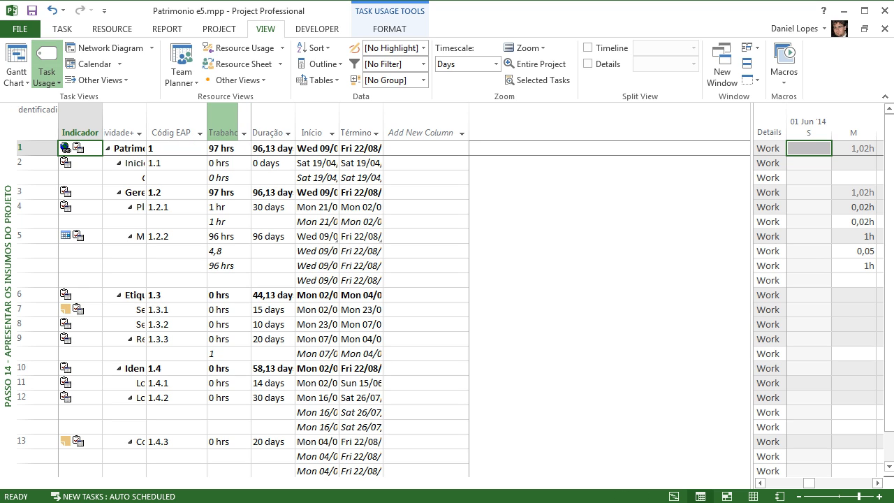
{"action": "double_click", "coordinate": [250, 125]}
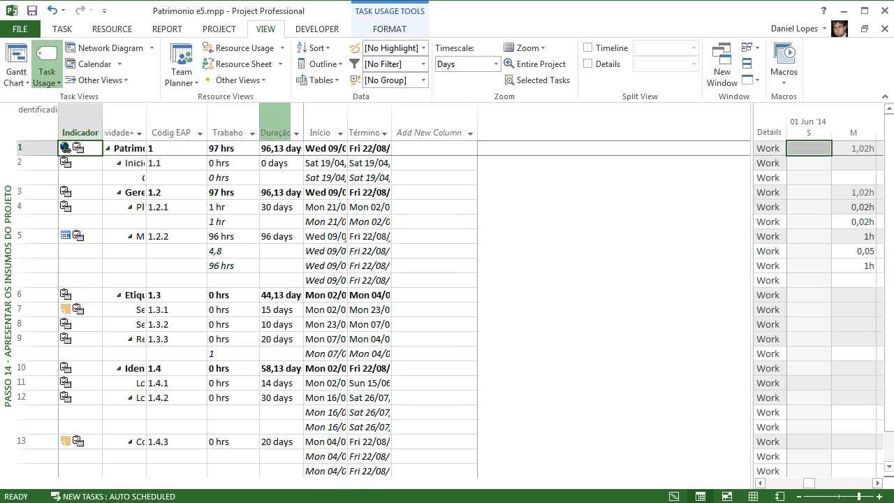
{"action": "double_click", "coordinate": [303, 126]}
{"action": "double_click", "coordinate": [355, 125]}
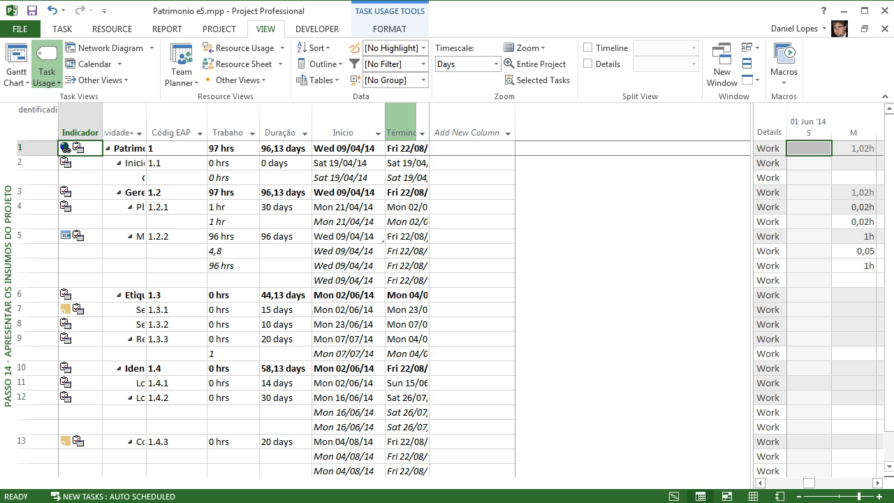
{"action": "double_click", "coordinate": [428, 125]}
{"action": "double_click", "coordinate": [146, 126]}
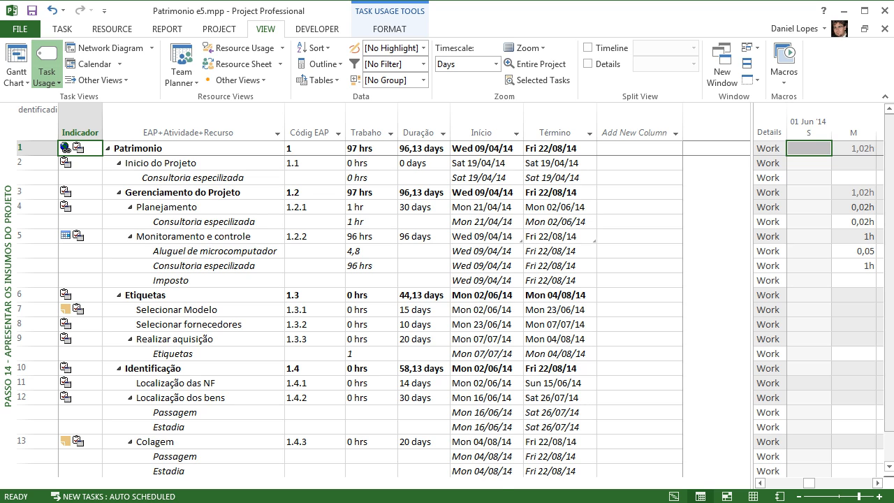
Step: Look through the task list from Patrimonio to Fim do projeto, examining the resources assigned under each activity
{"action": "scroll", "coordinate": [454, 296], "scroll_direction": "down", "scroll_amount": 1}
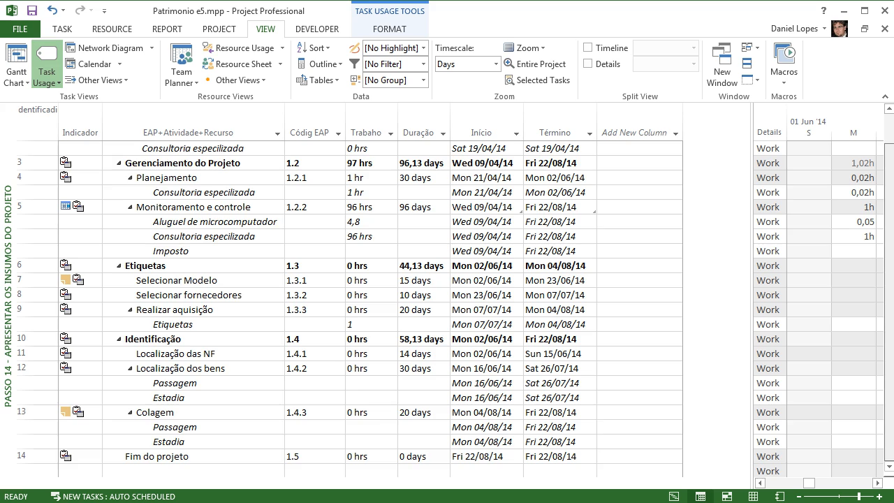
{"action": "left_click_drag", "start_coordinate": [889, 301], "coordinate": [889, 270]}
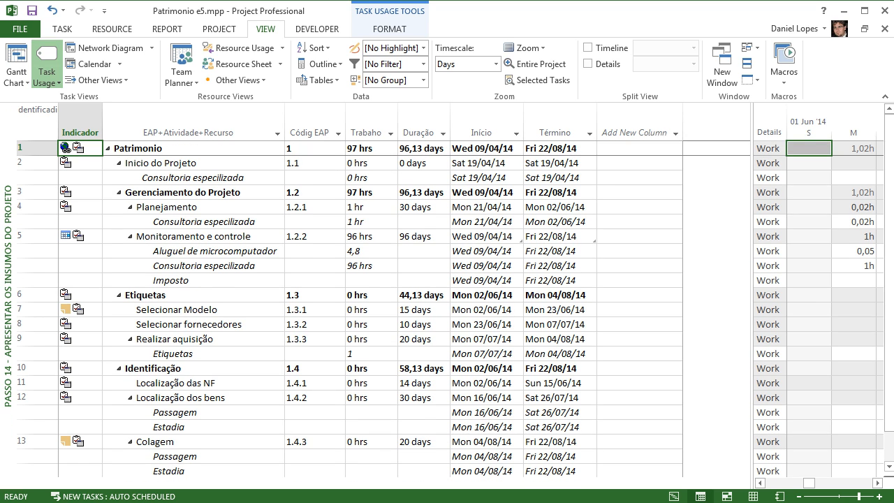
{"action": "left_click", "coordinate": [204, 221]}
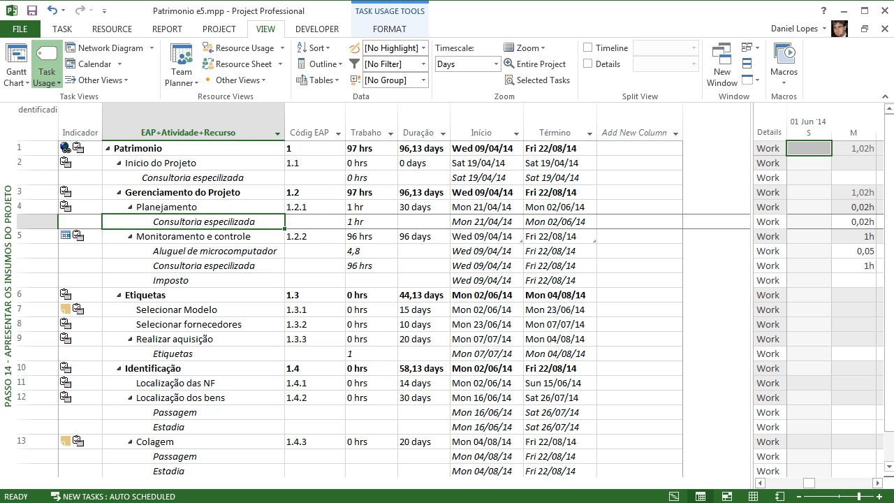
{"action": "key", "text": "Down"}
{"action": "key", "text": "Down"}
{"action": "key", "text": "Down"}
{"action": "key", "text": "Down"}
{"action": "key", "text": "Down"}
{"action": "key", "text": "Down"}
{"action": "key", "text": "Down"}
{"action": "key", "text": "Down"}
{"action": "key", "text": "Down"}
{"action": "key", "text": "Down"}
{"action": "key", "text": "Down"}
{"action": "key", "text": "Down"}
{"action": "key", "text": "Down"}
{"action": "key", "text": "Down"}
{"action": "key", "text": "Down"}
{"action": "key", "text": "Down"}
{"action": "key", "text": "Down"}
{"action": "key", "text": "Down"}
{"action": "key", "text": "Down"}
{"action": "key", "text": "Down"}
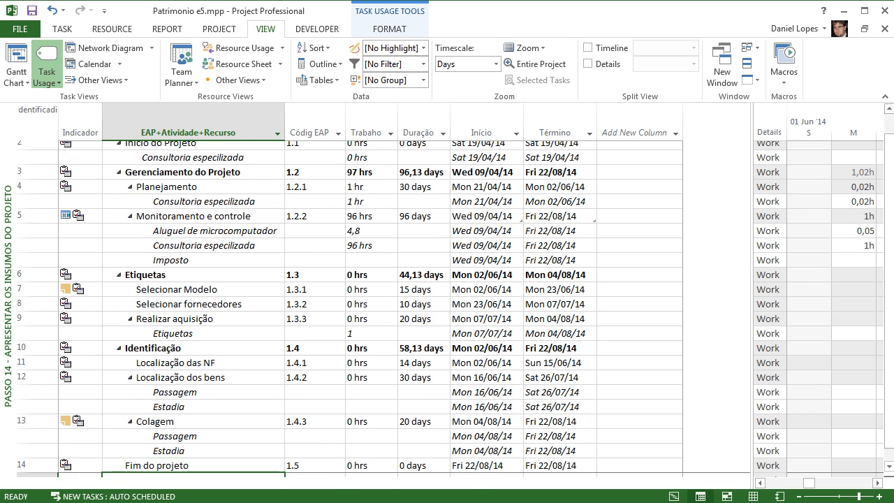
{"action": "key", "text": "Up"}
{"action": "key", "text": "Up"}
{"action": "key", "text": "Up"}
{"action": "key", "text": "Up"}
{"action": "key", "text": "Up"}
{"action": "key", "text": "Up"}
{"action": "key", "text": "Up"}
{"action": "key", "text": "Up"}
{"action": "key", "text": "Up"}
{"action": "key", "text": "Up"}
{"action": "key", "text": "Up"}
{"action": "key", "text": "Up"}
{"action": "key", "text": "Up"}
{"action": "key", "text": "Up"}
{"action": "key", "text": "Up"}
{"action": "key", "text": "Up"}
{"action": "key", "text": "Up"}
{"action": "key", "text": "Up"}
{"action": "key", "text": "Up"}
{"action": "key", "text": "Up"}
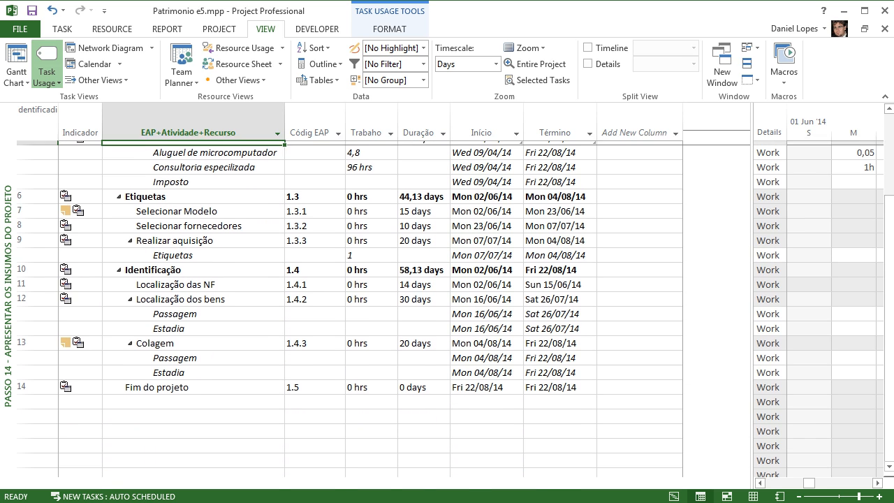
{"action": "key", "text": "Down"}
{"action": "key", "text": "Down"}
{"action": "key", "text": "Up"}
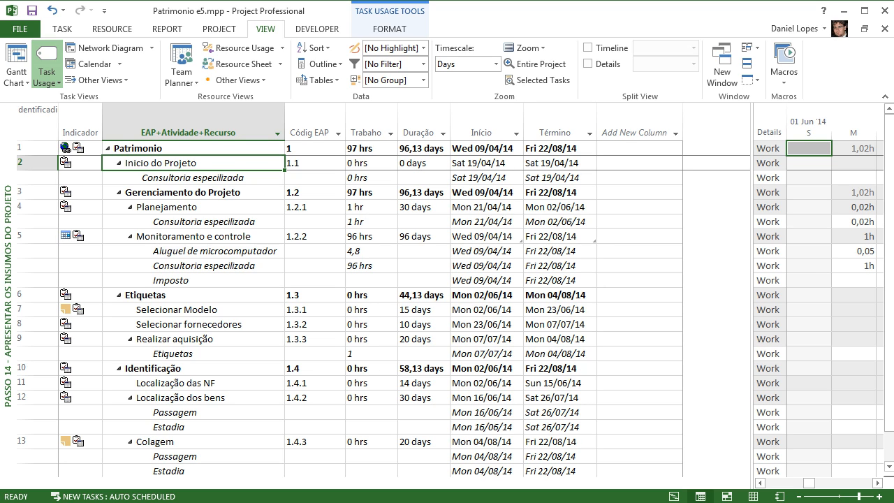
Step: Give the Noncritical Tasks text style a blue background color
{"action": "left_click", "coordinate": [389, 28]}
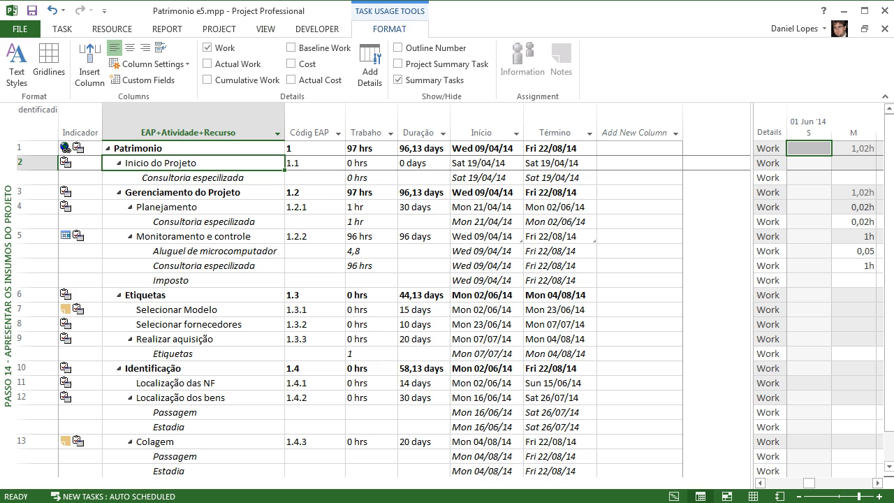
{"action": "left_click", "coordinate": [17, 65]}
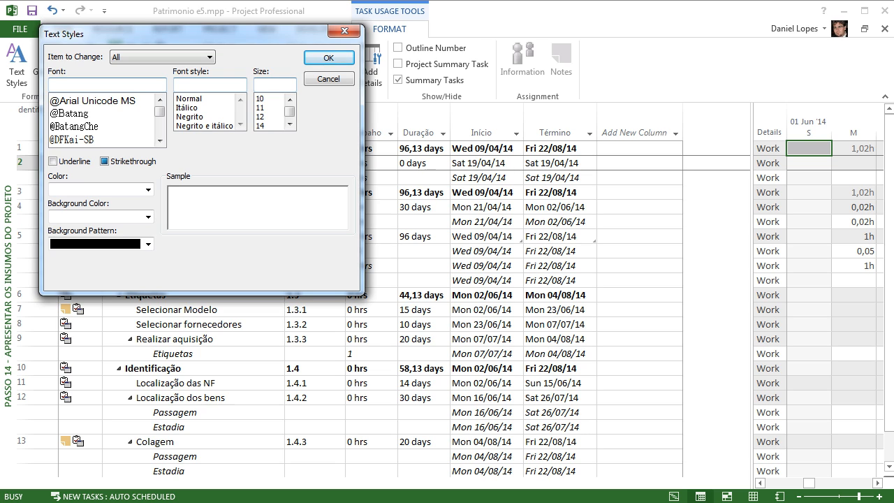
{"action": "left_click", "coordinate": [210, 57]}
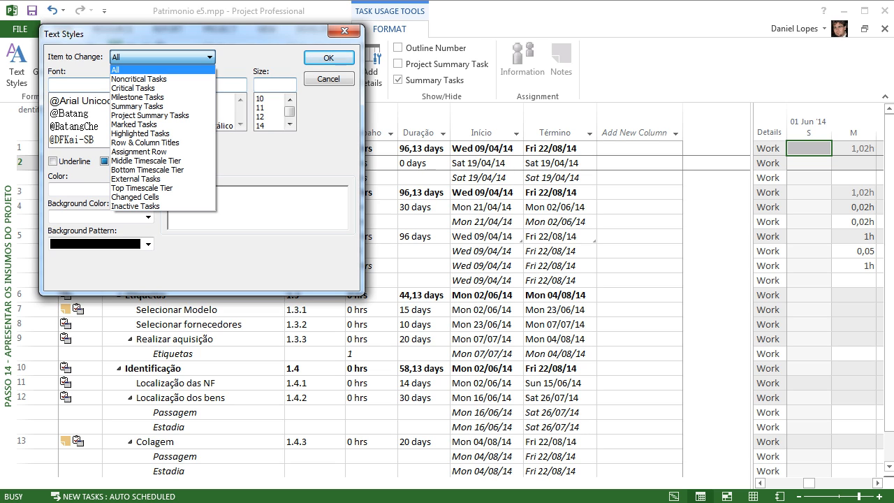
{"action": "left_click", "coordinate": [143, 79]}
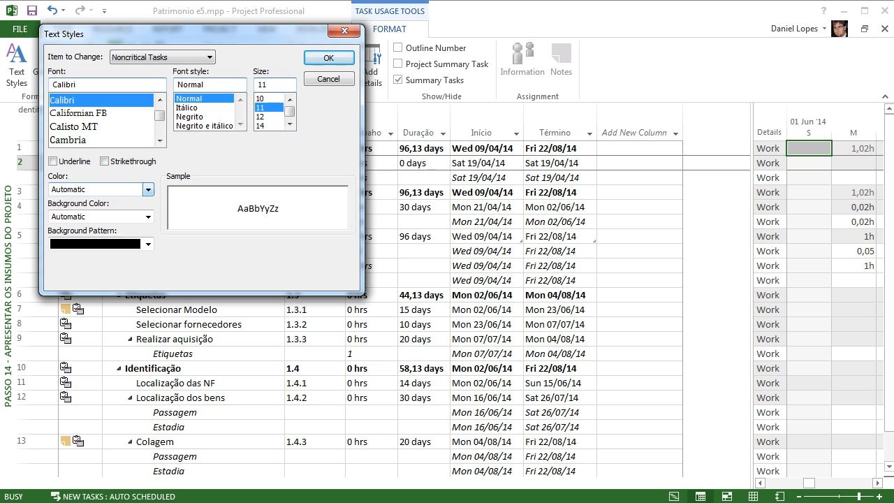
{"action": "left_click", "coordinate": [148, 217]}
{"action": "left_click", "coordinate": [103, 263]}
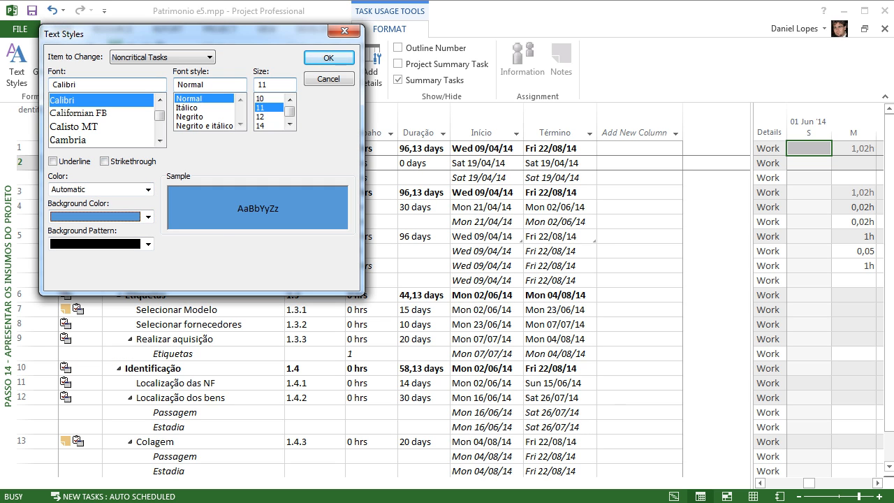
{"action": "left_click", "coordinate": [328, 58]}
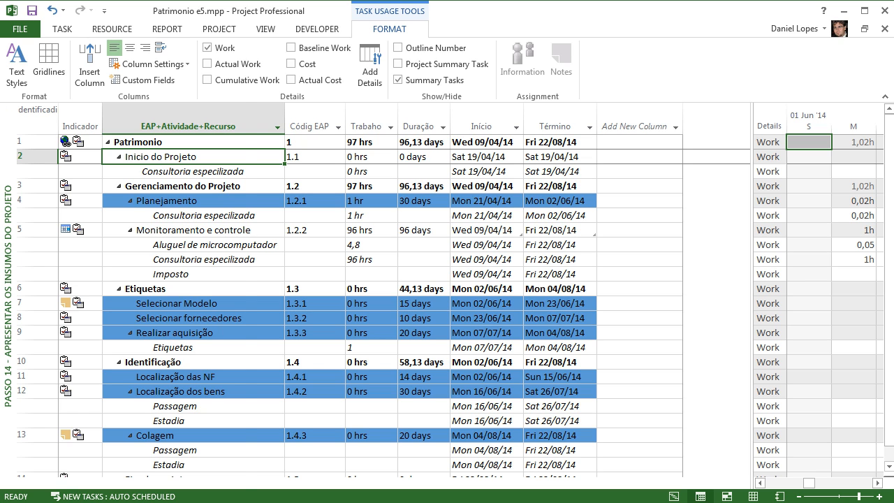
Step: Switch to the Passo 14H - Uso dos Recursos - Habilidades view
{"action": "right_click", "coordinate": [11, 300]}
{"action": "mouse_move", "coordinate": [127, 499]}
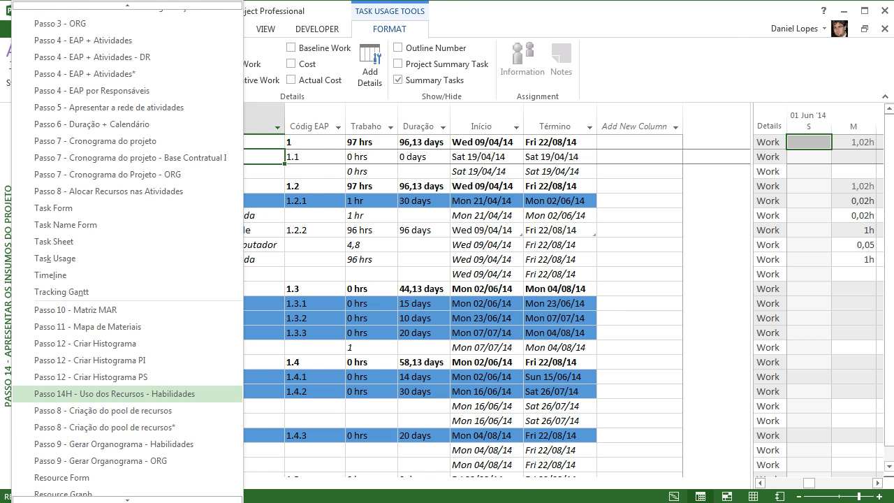
{"action": "left_click", "coordinate": [116, 394]}
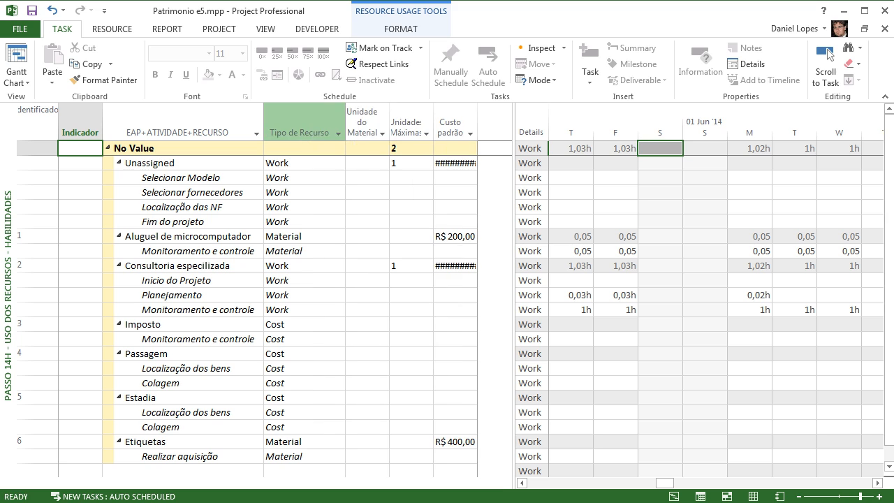
Step: Adjust the Unidade do Material, Unidades Máximas and Custo padrão column widths and widen the table area to show them fully
{"action": "double_click", "coordinate": [390, 126]}
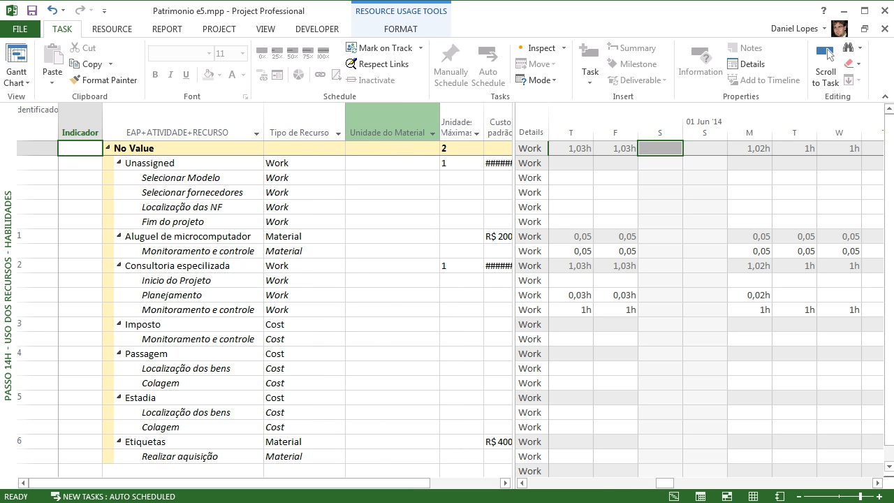
{"action": "left_click_drag", "start_coordinate": [440, 126], "coordinate": [420, 125]}
{"action": "left_click_drag", "start_coordinate": [513, 280], "coordinate": [648, 279]}
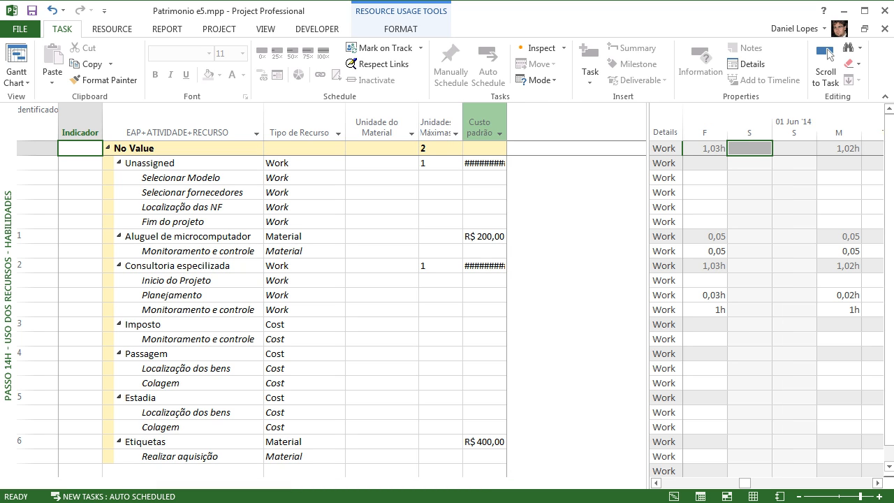
{"action": "double_click", "coordinate": [462, 126]}
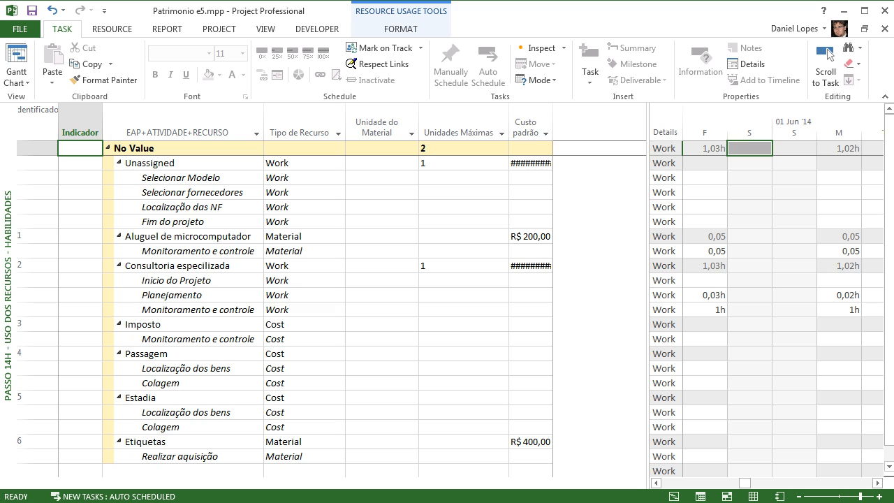
{"action": "double_click", "coordinate": [553, 126]}
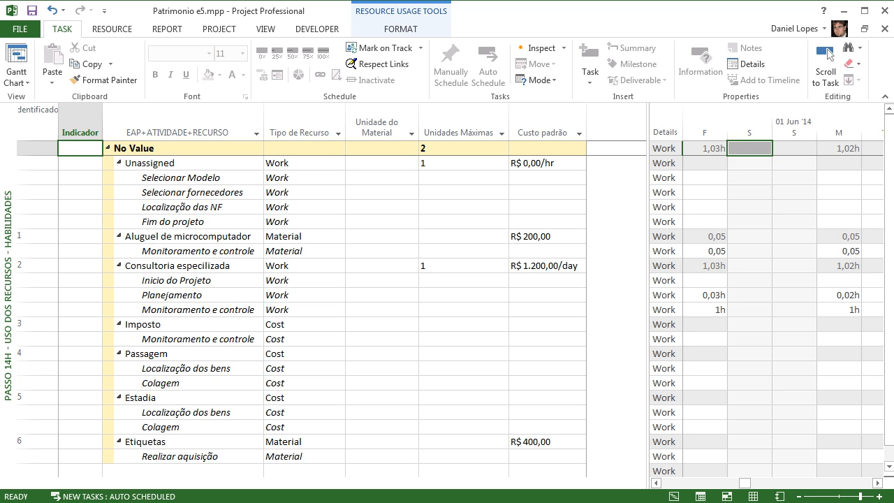
Step: Examine the definition of the PAsso 14H - Uso dos Recursos - Habilidades group and the filters available for this view
{"action": "left_click", "coordinate": [265, 29]}
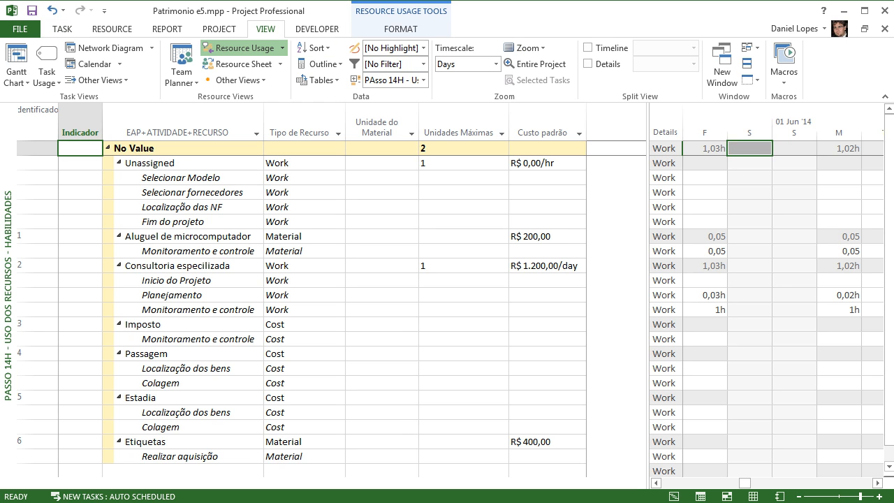
{"action": "left_click", "coordinate": [423, 80]}
{"action": "left_click", "coordinate": [405, 291]}
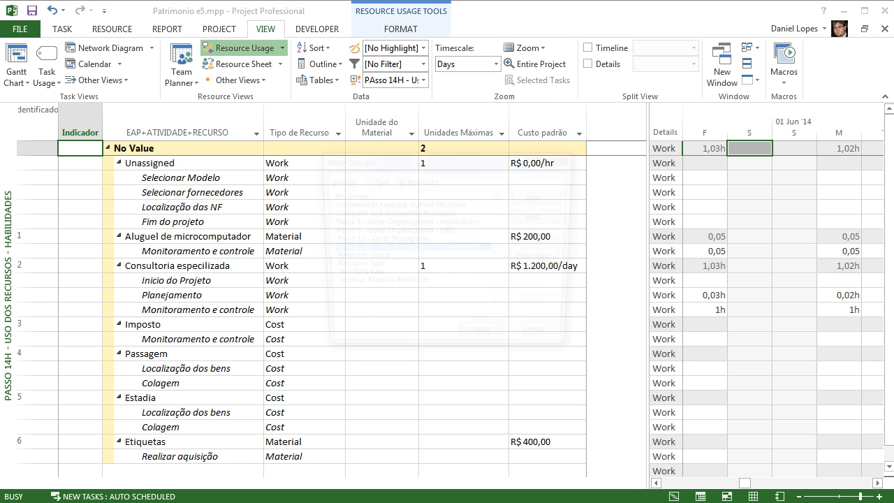
{"action": "left_click", "coordinate": [543, 218]}
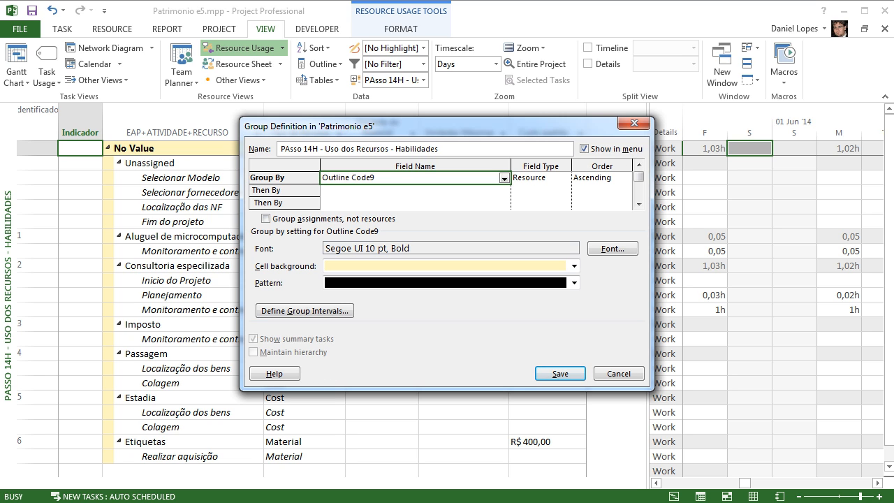
{"action": "key", "text": "Return"}
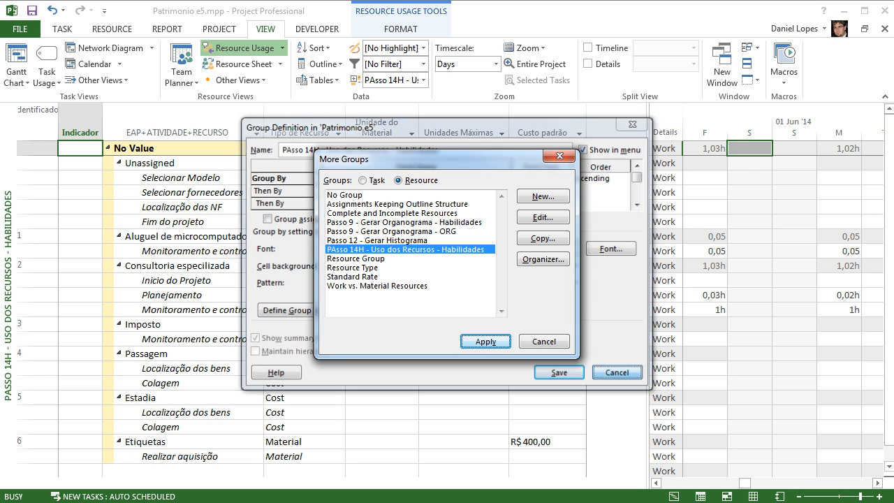
{"action": "key", "text": "Return"}
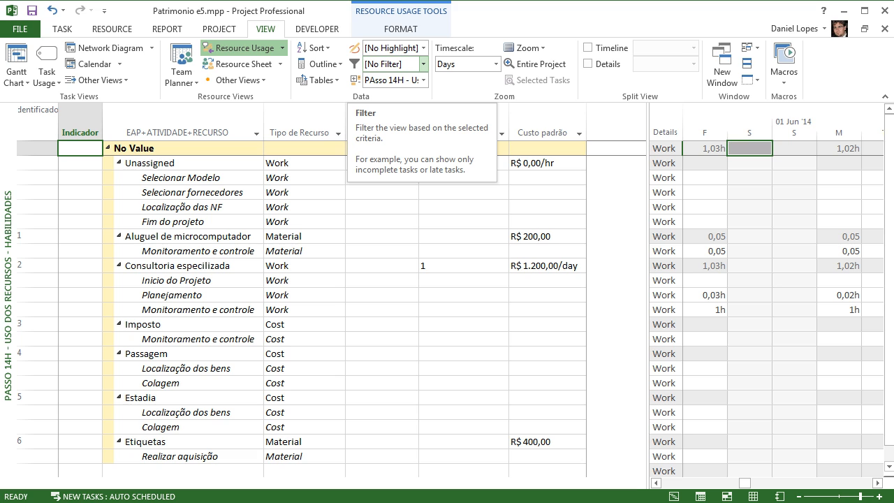
{"action": "left_click", "coordinate": [424, 64]}
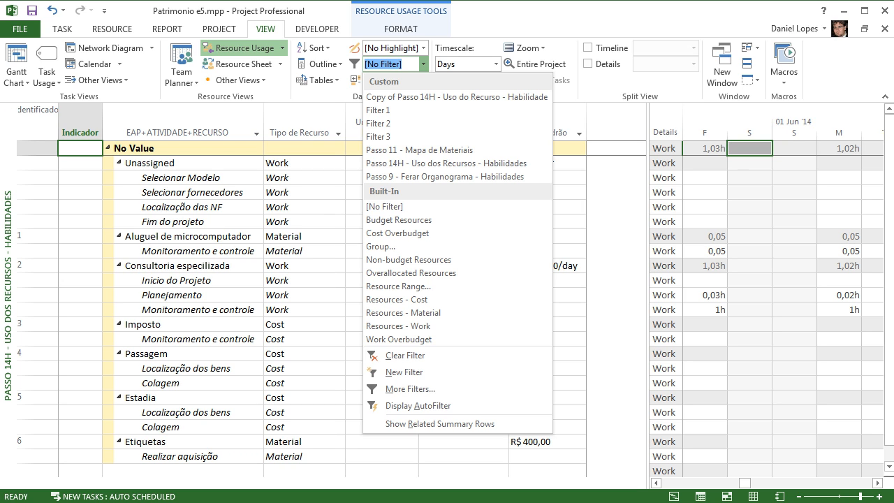
{"action": "key", "text": "Escape"}
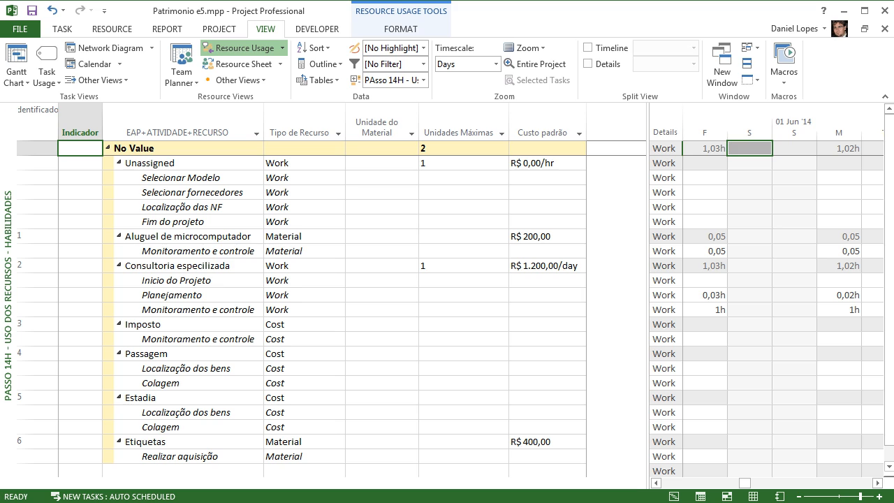
Step: In the usage grid's detail styles, hide the Work field and show Peak Units instead
{"action": "left_click_drag", "start_coordinate": [647, 280], "coordinate": [633, 279]}
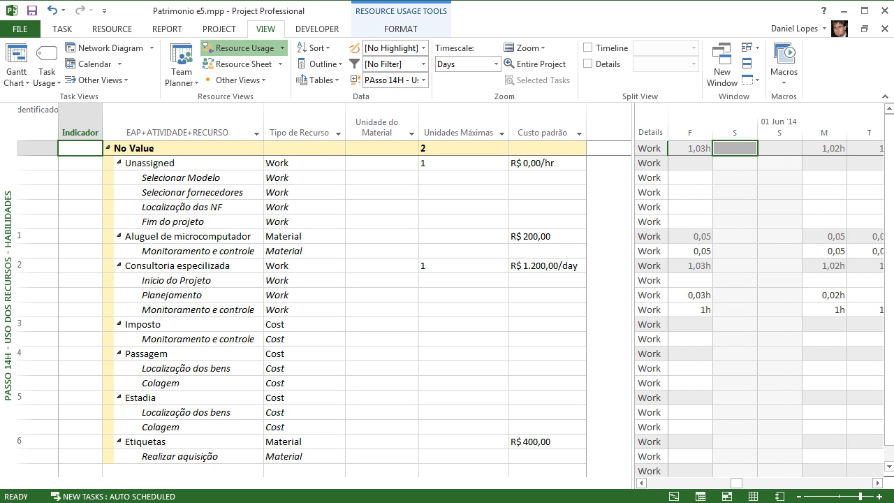
{"action": "right_click", "coordinate": [650, 131]}
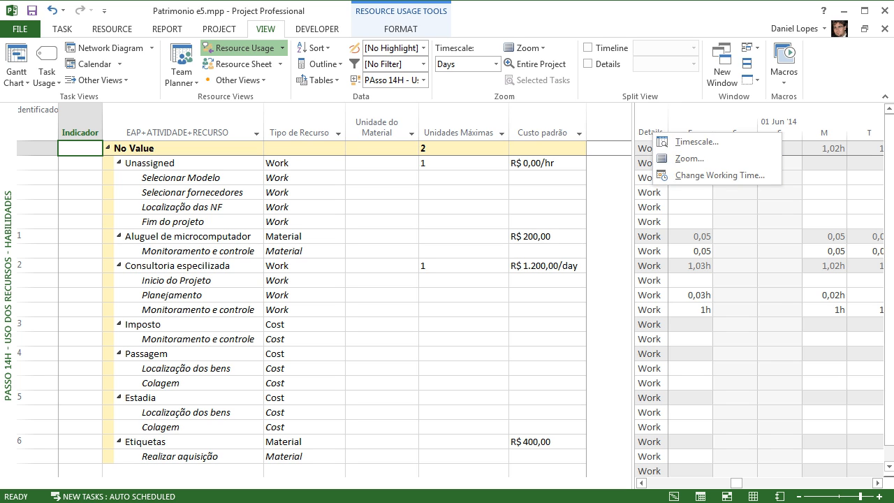
{"action": "right_click", "coordinate": [645, 152]}
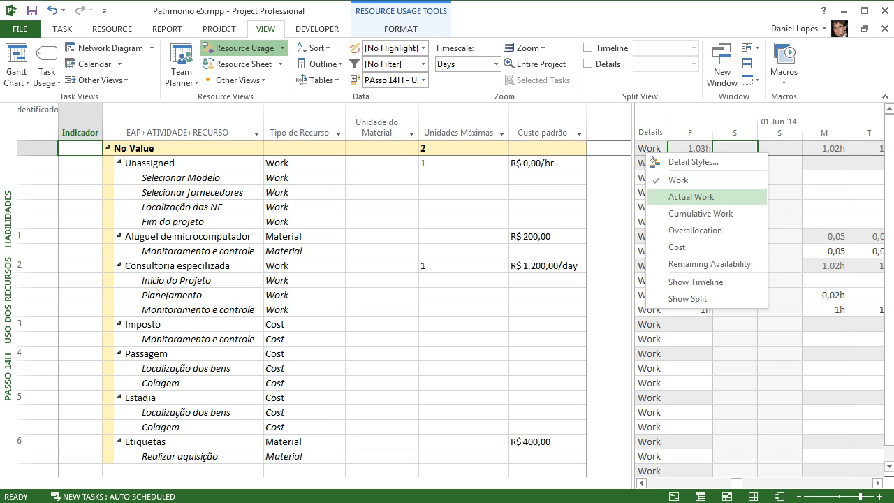
{"action": "left_click", "coordinate": [691, 162]}
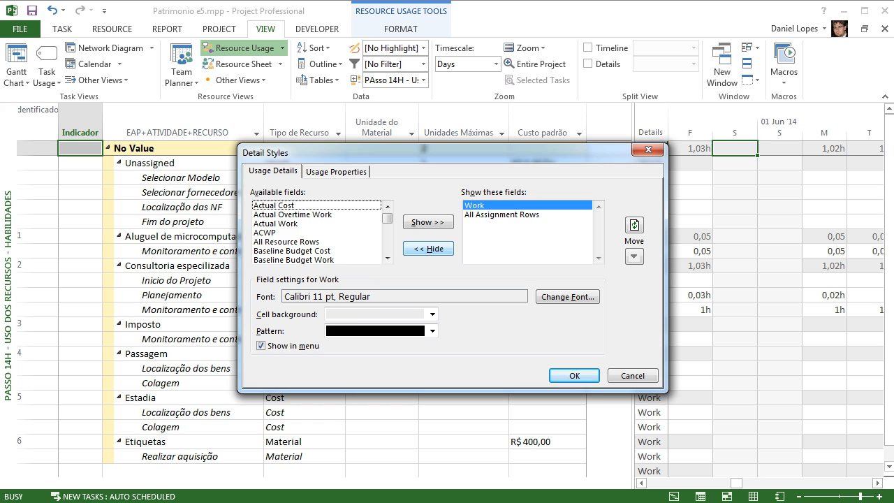
{"action": "left_click", "coordinate": [428, 248]}
{"action": "left_click", "coordinate": [316, 224]}
{"action": "key", "text": "p"}
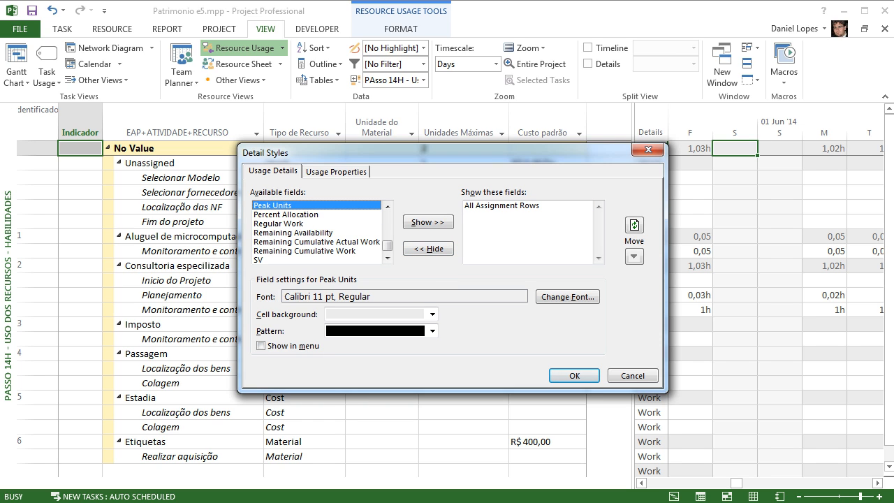
{"action": "left_click", "coordinate": [317, 242], "text": "ctrl"}
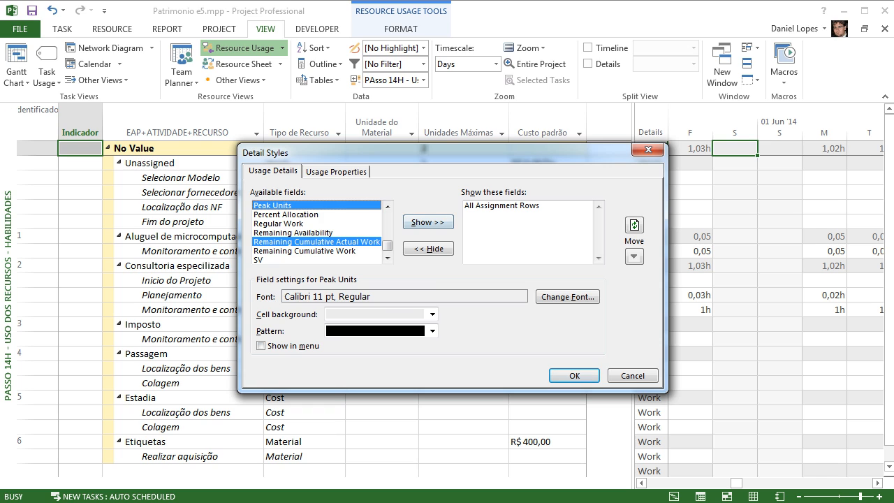
{"action": "left_click", "coordinate": [429, 222]}
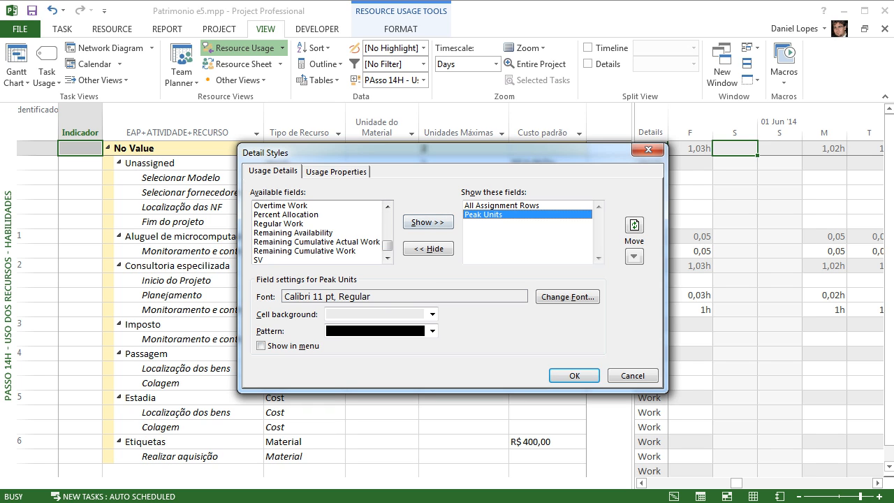
Step: Add Overallocation and Percent Allocation to the fields shown in the usage details
{"action": "left_click", "coordinate": [285, 214]}
{"action": "key", "text": "Up"}
{"action": "key", "text": "Up"}
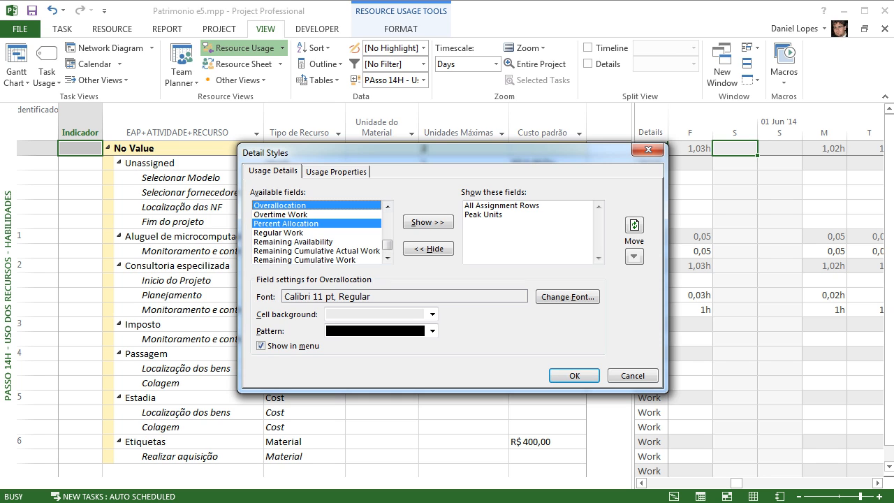
{"action": "left_click", "coordinate": [428, 222]}
{"action": "left_click", "coordinate": [279, 232]}
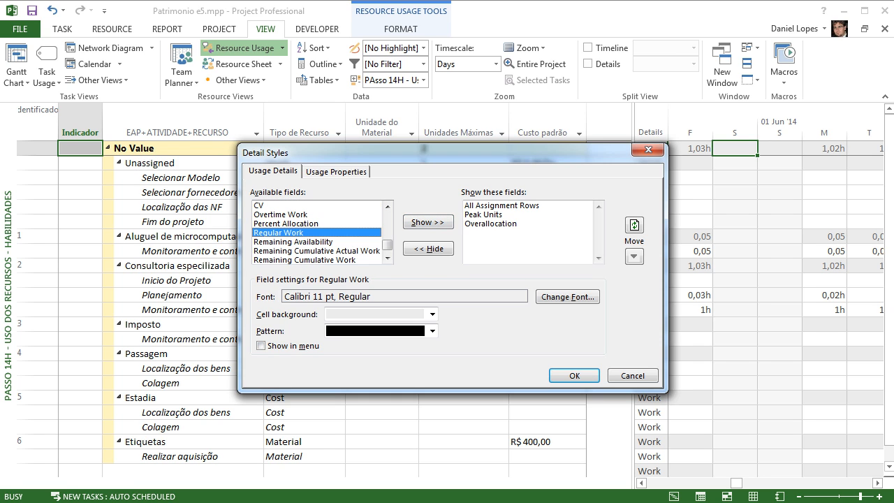
{"action": "mouse_move", "coordinate": [388, 245]}
{"action": "left_mouse_down"}
{"action": "mouse_move", "coordinate": [388, 218]}
{"action": "mouse_move", "coordinate": [387, 245]}
{"action": "left_mouse_up"}
{"action": "left_click", "coordinate": [388, 207]}
{"action": "left_click", "coordinate": [388, 207]}
{"action": "left_click", "coordinate": [388, 207]}
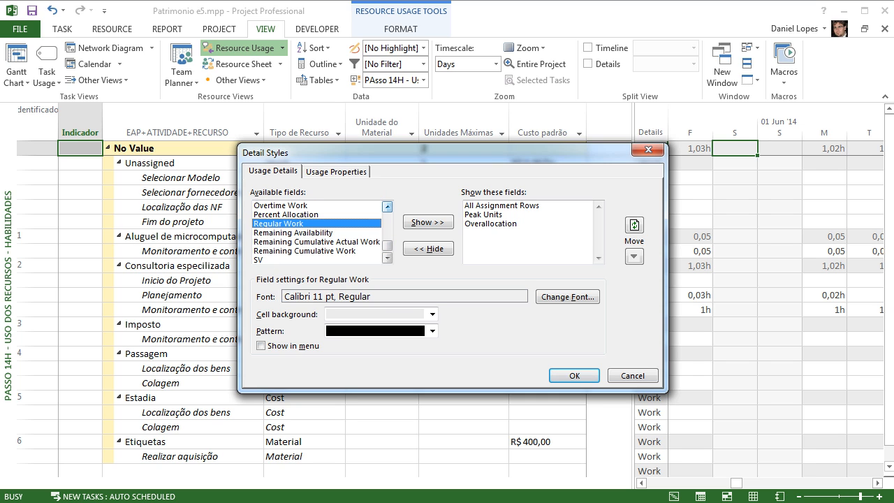
{"action": "left_click", "coordinate": [315, 215]}
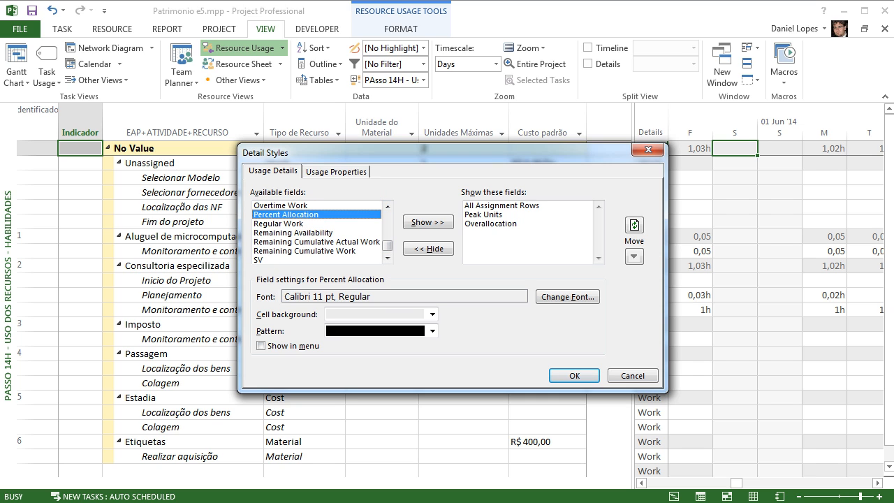
{"action": "left_click", "coordinate": [428, 222]}
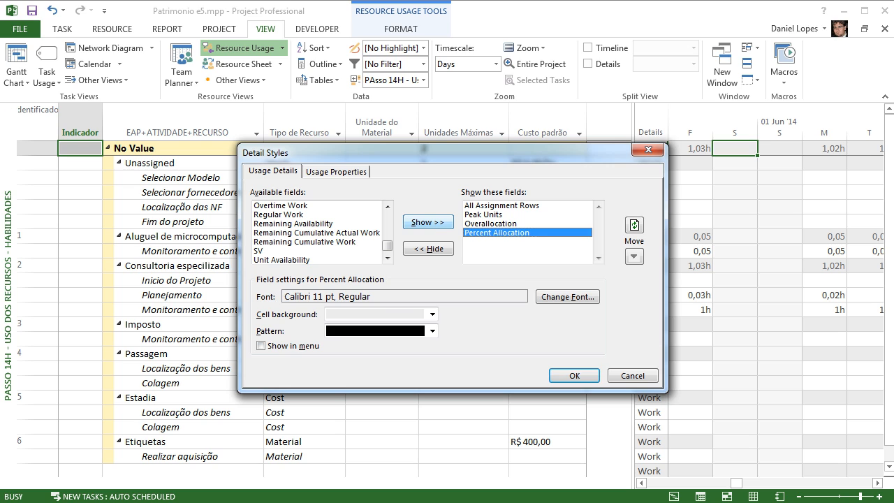
Step: Add Unit Availability and Remaining Availability to the fields shown in the usage details
{"action": "left_click", "coordinate": [316, 224]}
{"action": "left_click", "coordinate": [308, 260]}
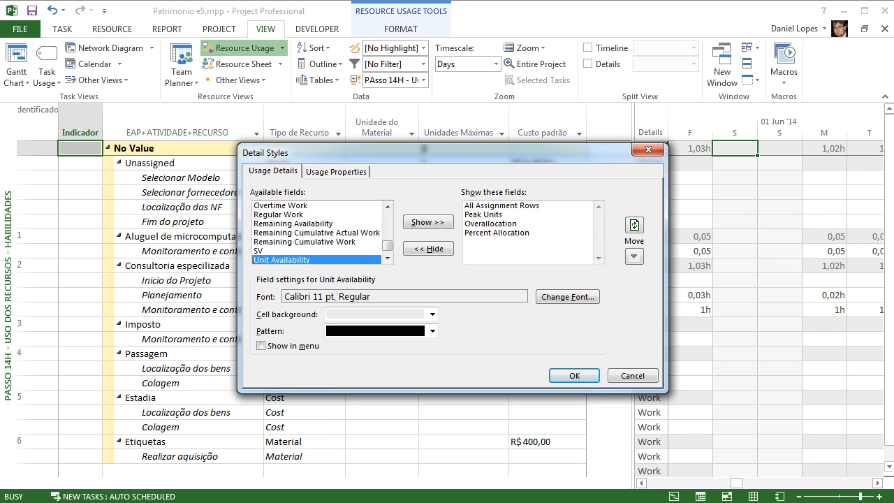
{"action": "left_click", "coordinate": [428, 222]}
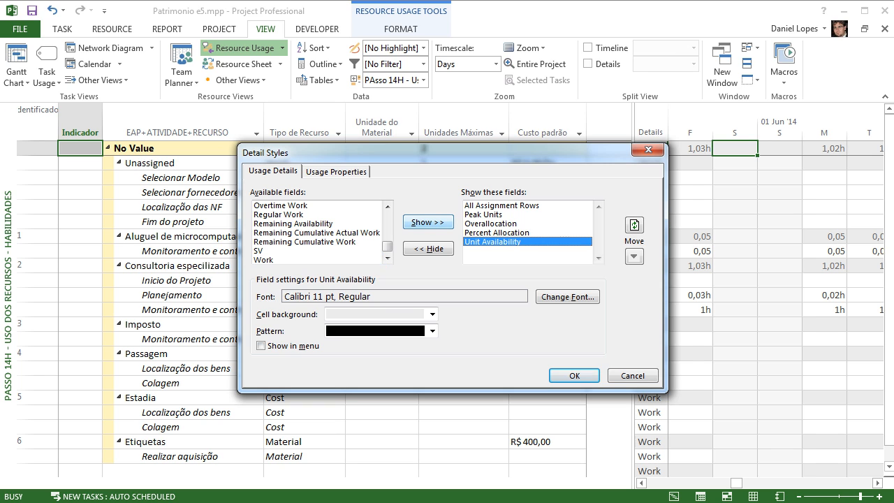
{"action": "left_click", "coordinate": [307, 251]}
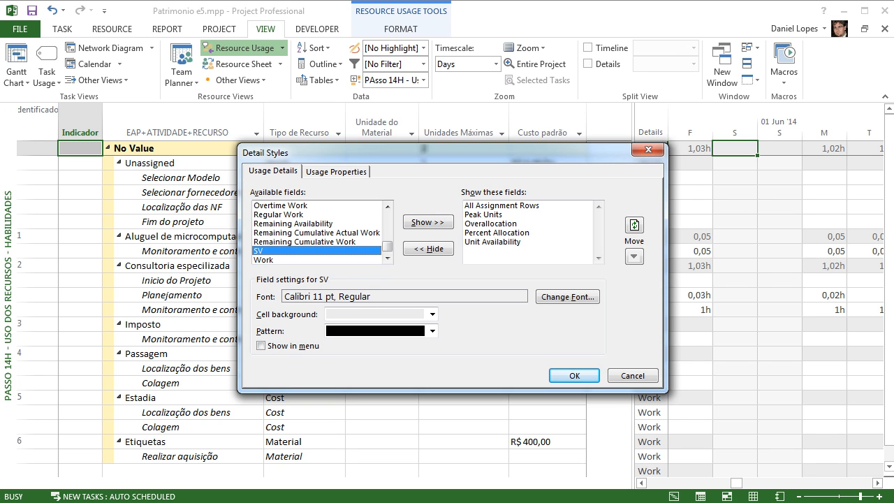
{"action": "left_click", "coordinate": [300, 214]}
{"action": "left_click", "coordinate": [300, 223]}
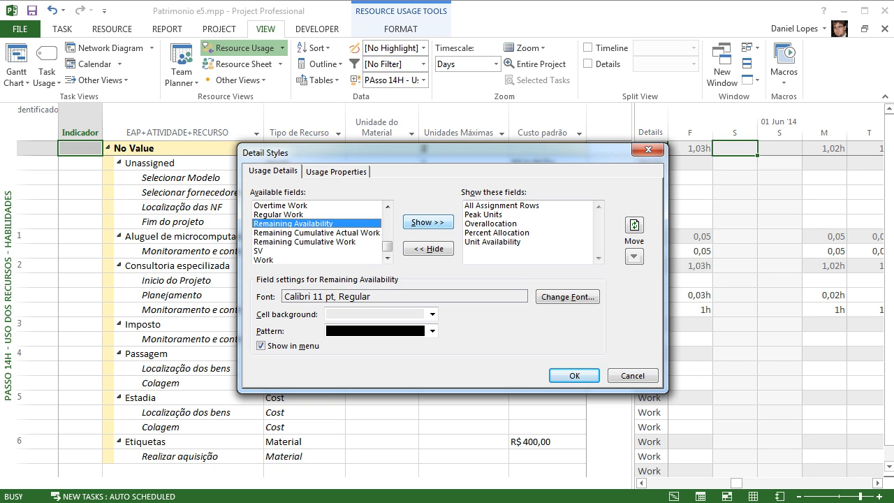
{"action": "left_click", "coordinate": [427, 223]}
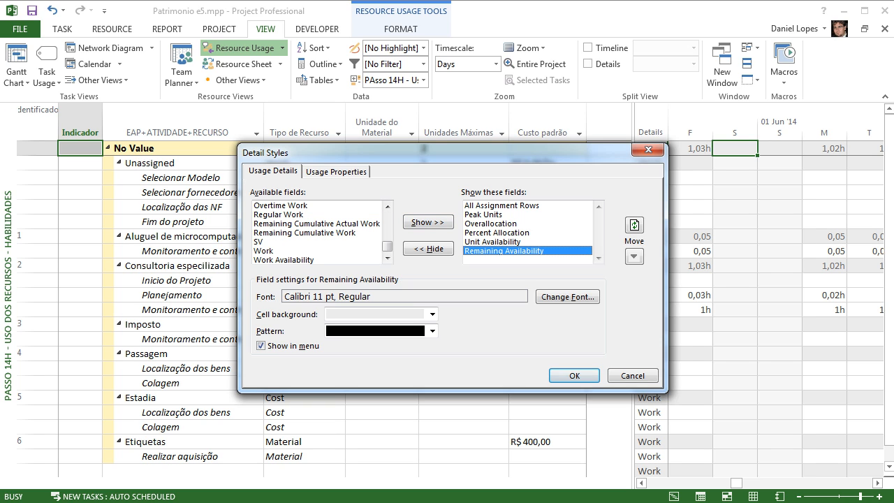
Step: Set the cell background of All Assignment Rows to red and of Peak Units to light orange
{"action": "left_click", "coordinate": [501, 205]}
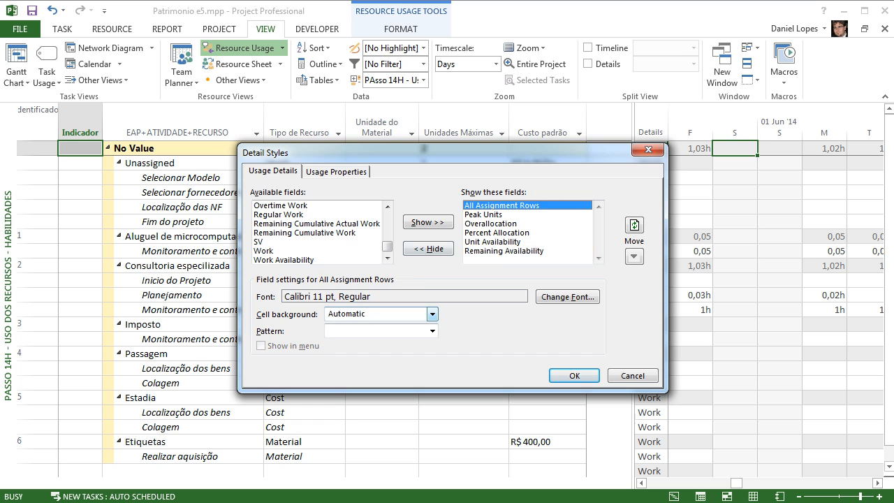
{"action": "left_click", "coordinate": [432, 331]}
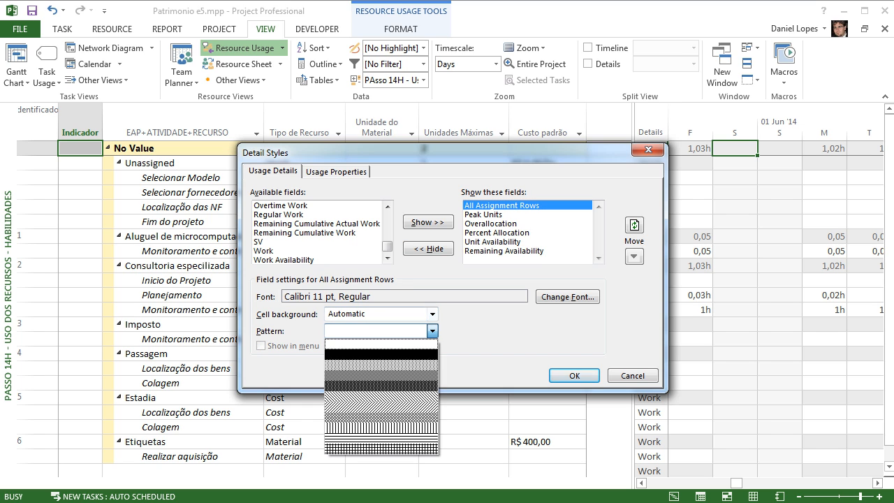
{"action": "left_click", "coordinate": [432, 331]}
{"action": "left_click", "coordinate": [433, 314]}
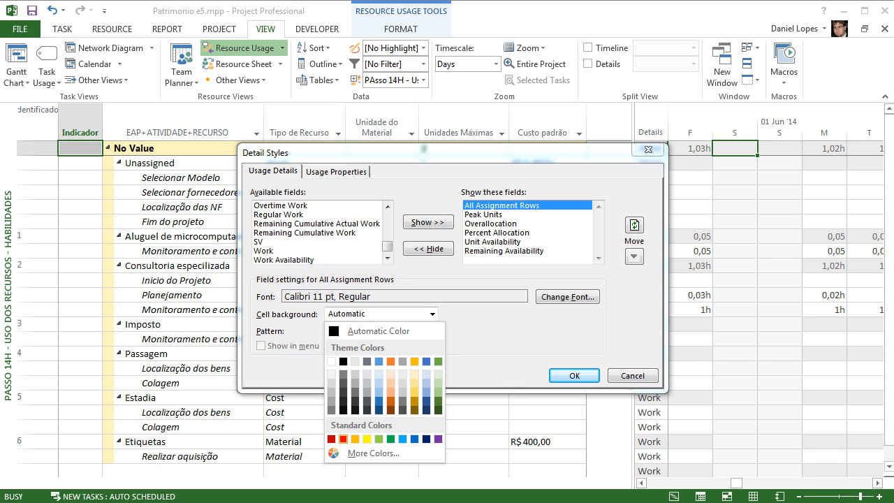
{"action": "left_click", "coordinate": [343, 439]}
{"action": "left_click", "coordinate": [493, 214]}
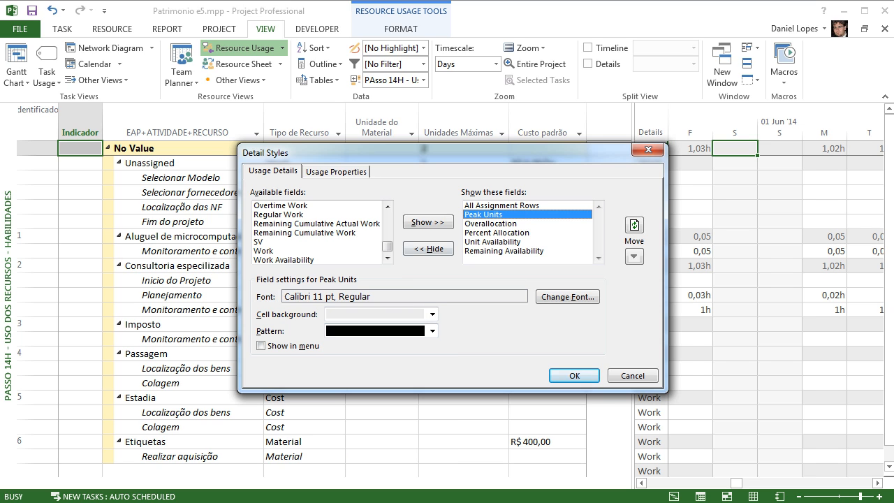
{"action": "left_click", "coordinate": [432, 315]}
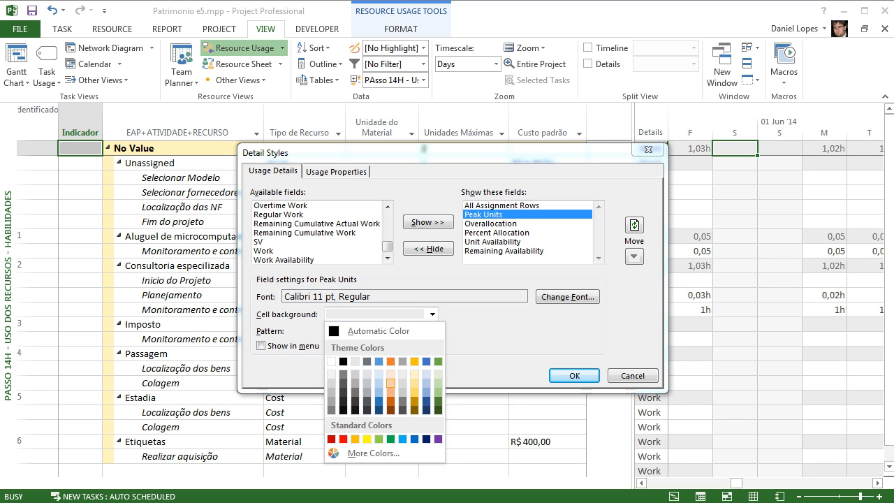
{"action": "left_click", "coordinate": [390, 393]}
Step: Give the Overallocation field a solid gold cell background from the theme colors
{"action": "left_click", "coordinate": [492, 223]}
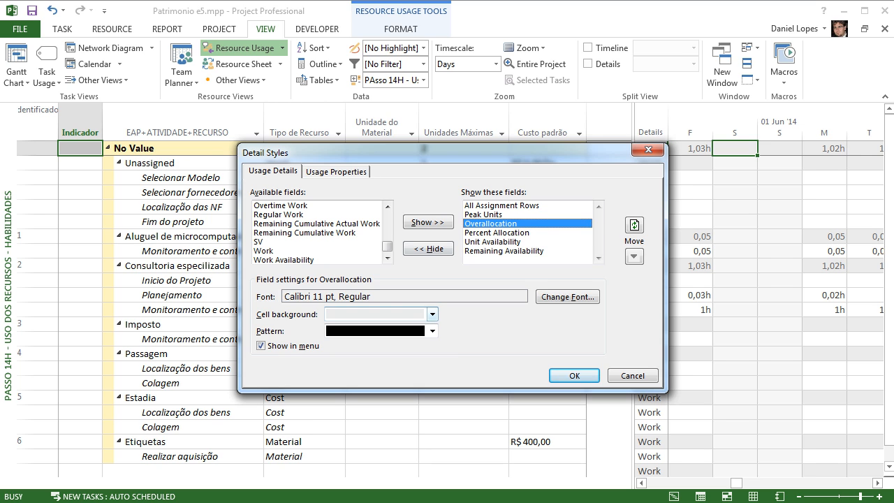
{"action": "left_click", "coordinate": [433, 314]}
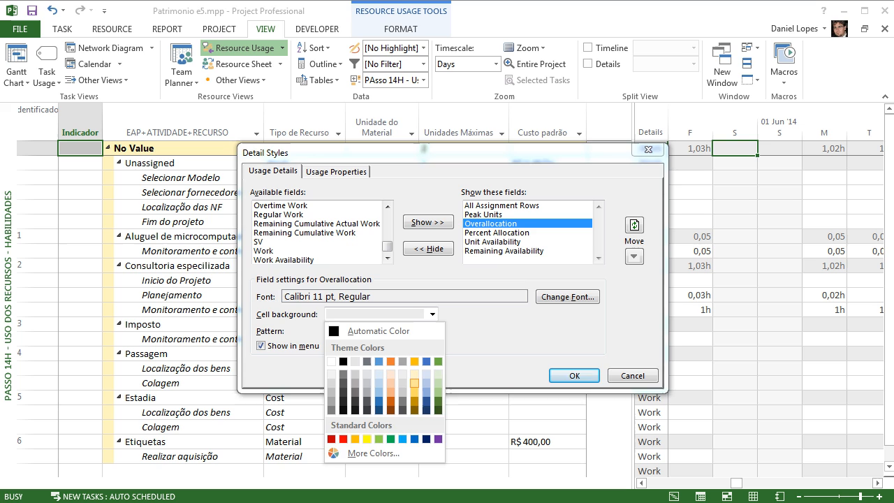
{"action": "left_click", "coordinate": [414, 383]}
{"action": "left_click", "coordinate": [432, 314]}
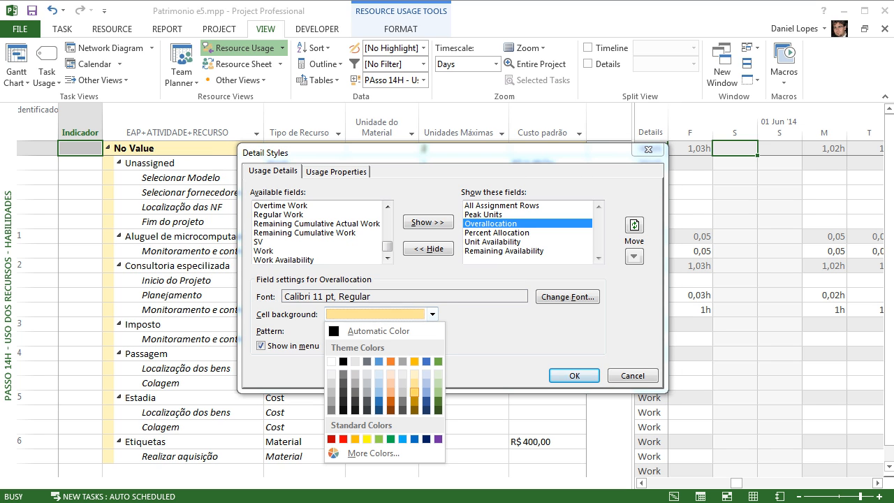
{"action": "left_click", "coordinate": [414, 393]}
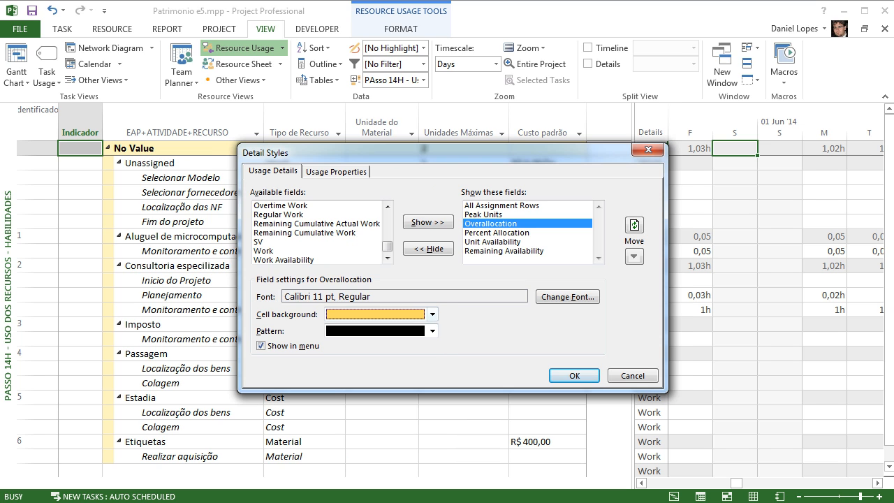
{"action": "left_click", "coordinate": [433, 314]}
{"action": "left_click", "coordinate": [414, 361]}
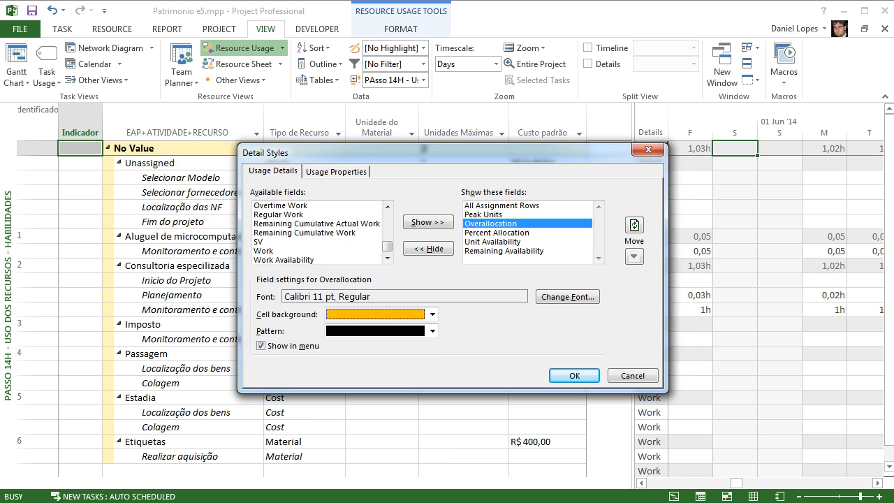
Step: Set the cell background of Percent Allocation to light blue and of Unit Availability to dark blue
{"action": "left_click", "coordinate": [496, 233]}
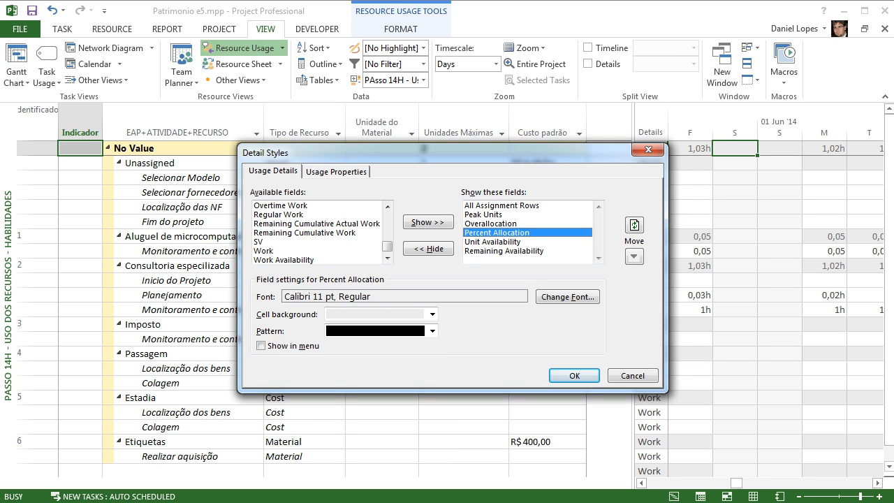
{"action": "left_click", "coordinate": [432, 314]}
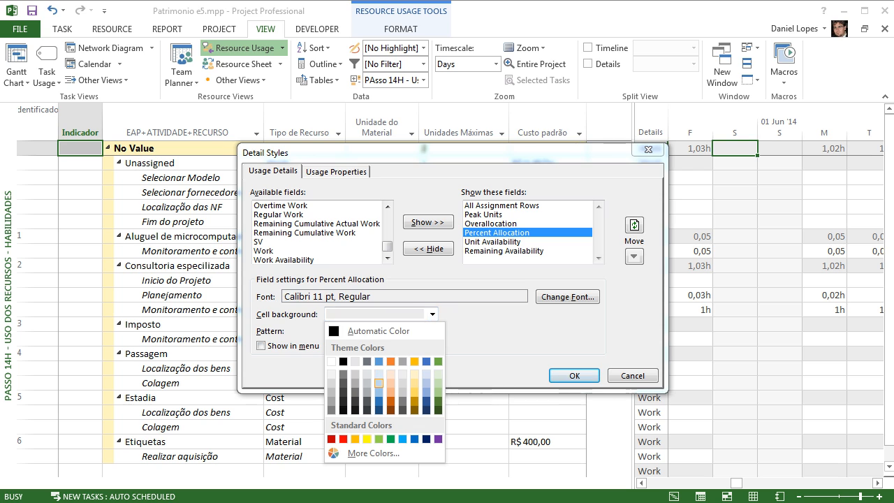
{"action": "left_click", "coordinate": [379, 384]}
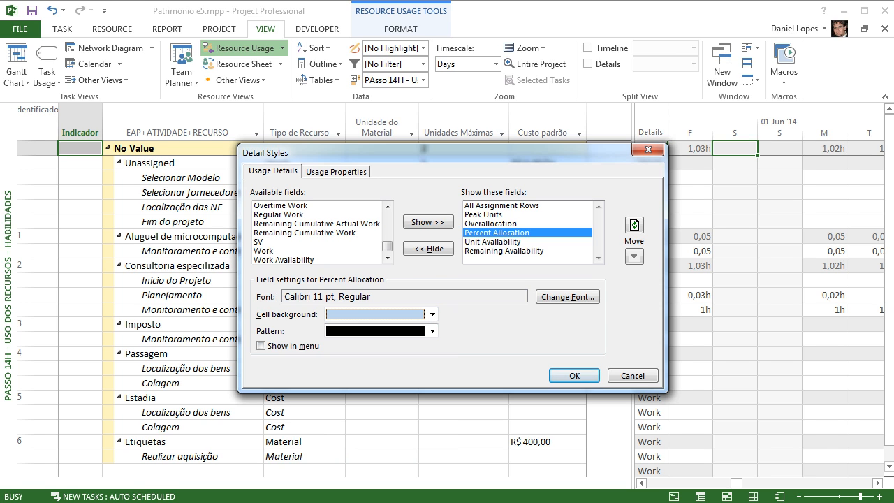
{"action": "left_click", "coordinate": [492, 242]}
{"action": "left_click", "coordinate": [433, 314]}
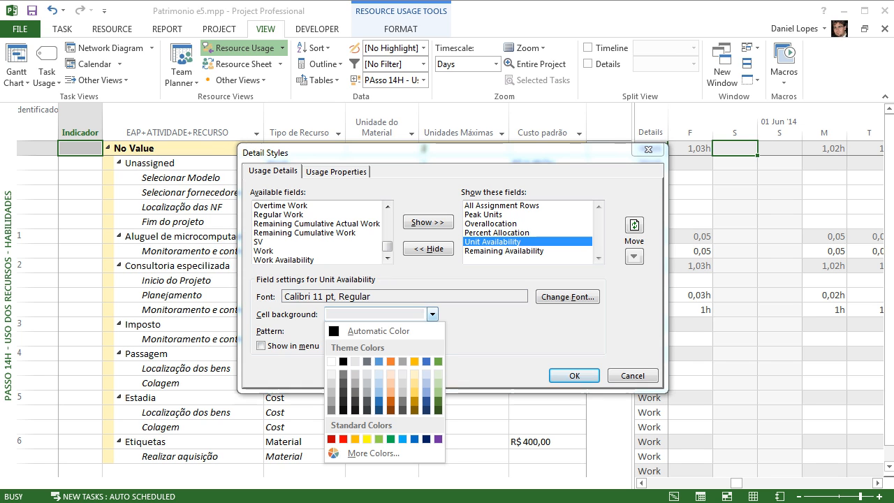
{"action": "left_click", "coordinate": [379, 401]}
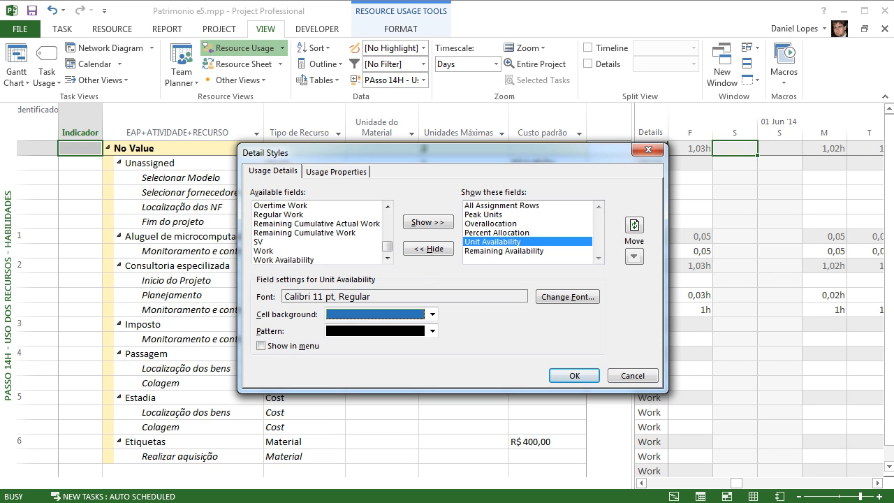
Step: Review the font, background and pattern settings of the shown fields, from All Assignment Rows to Remaining Availability, and apply the detail styles
{"action": "left_click", "coordinate": [503, 250]}
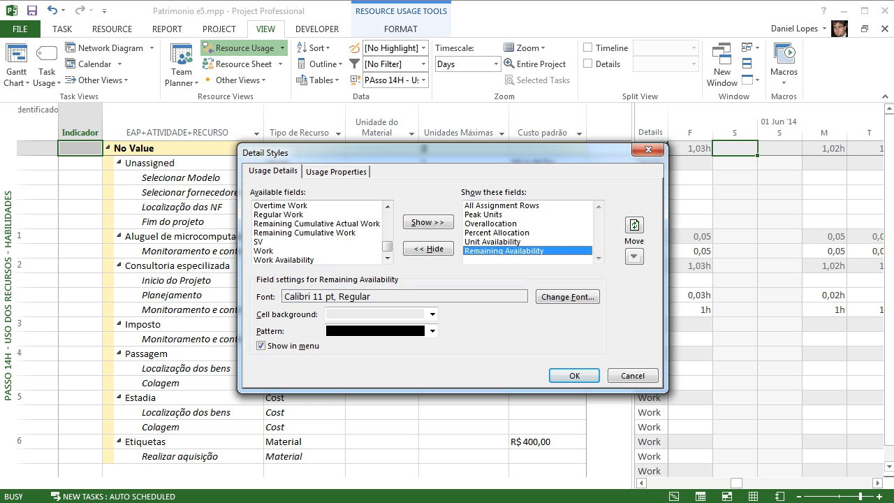
{"action": "left_click", "coordinate": [502, 205]}
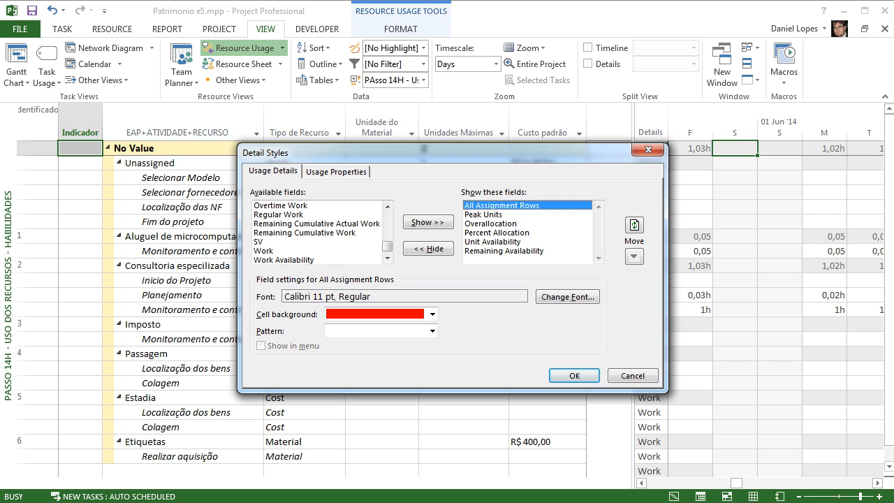
{"action": "key", "text": "Down"}
{"action": "key", "text": "Down"}
{"action": "key", "text": "Down"}
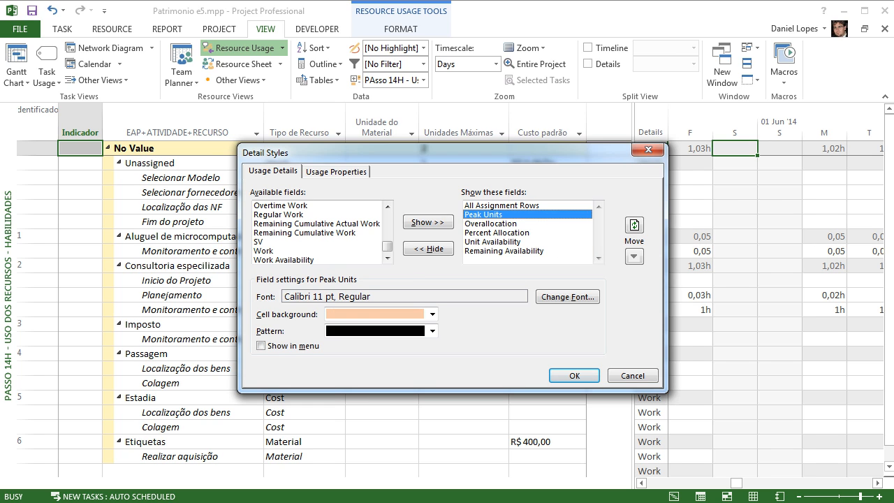
{"action": "key", "text": "Down"}
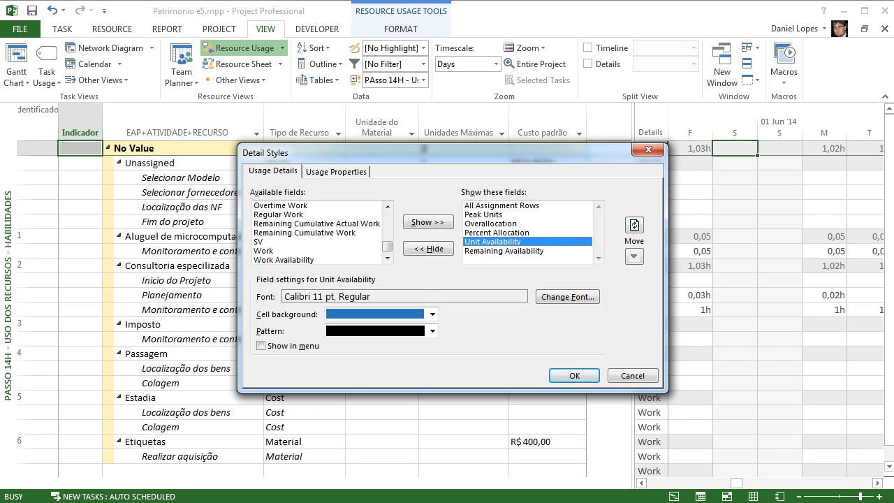
{"action": "key", "text": "Down"}
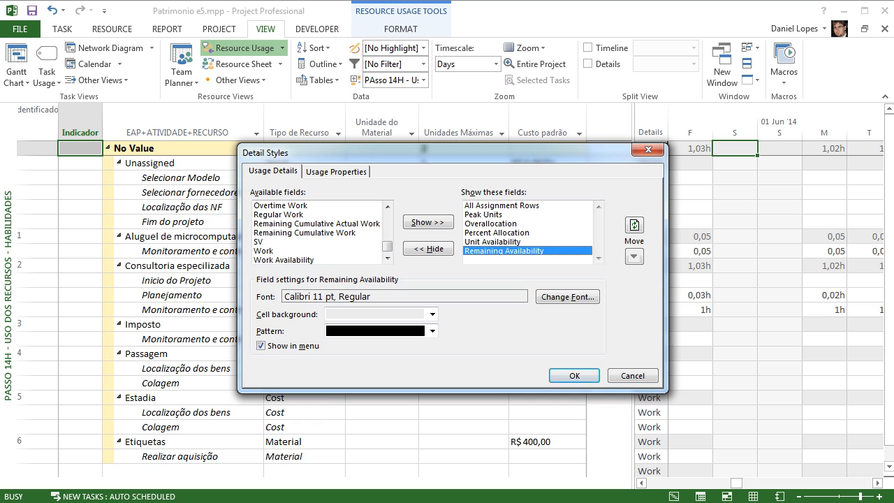
{"action": "key", "text": "Return"}
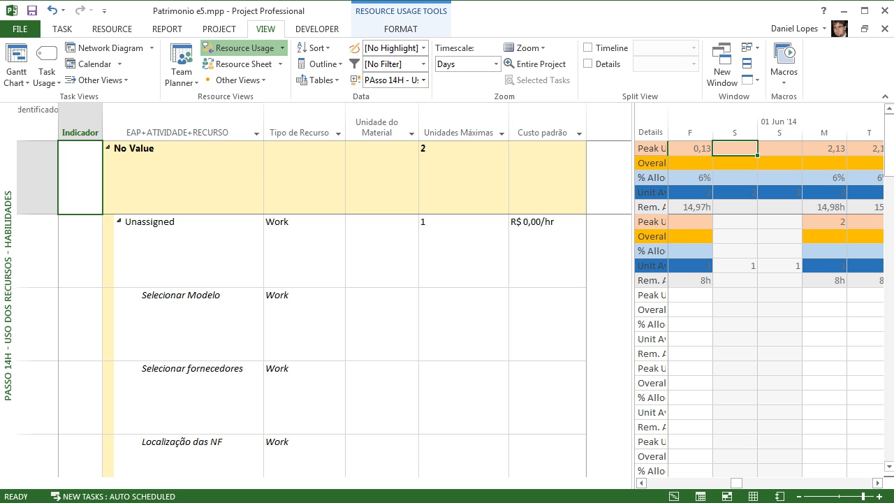
Step: Reopen the usage grid's detail styles and remove All Assignment Rows from the shown fields
{"action": "right_click", "coordinate": [659, 138]}
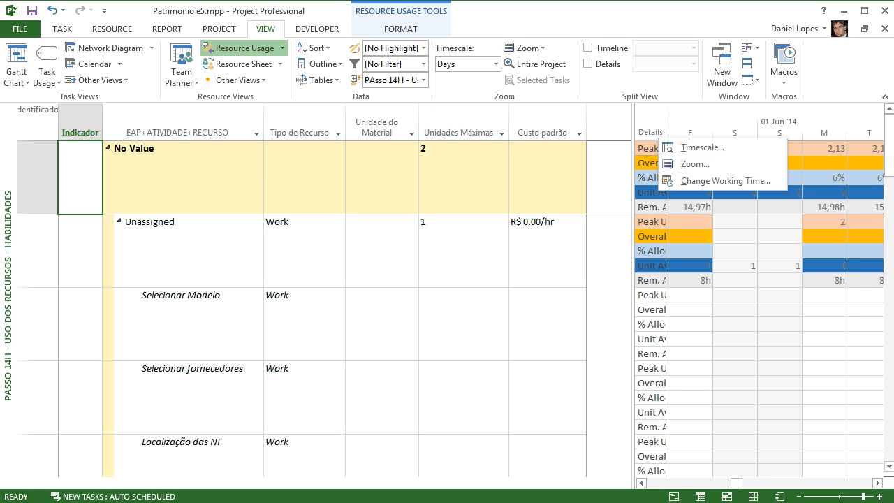
{"action": "right_click", "coordinate": [651, 206]}
{"action": "left_click", "coordinate": [671, 212]}
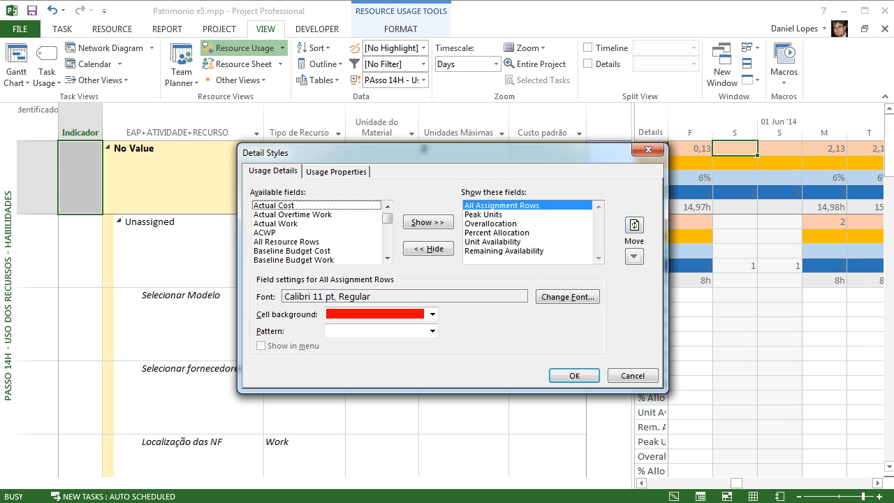
{"action": "left_click", "coordinate": [483, 214]}
{"action": "left_click", "coordinate": [501, 205]}
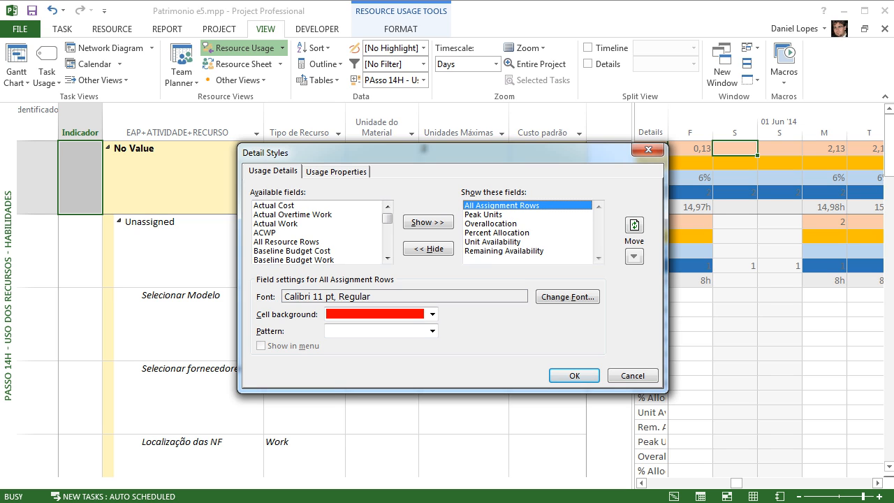
{"action": "left_click", "coordinate": [428, 249]}
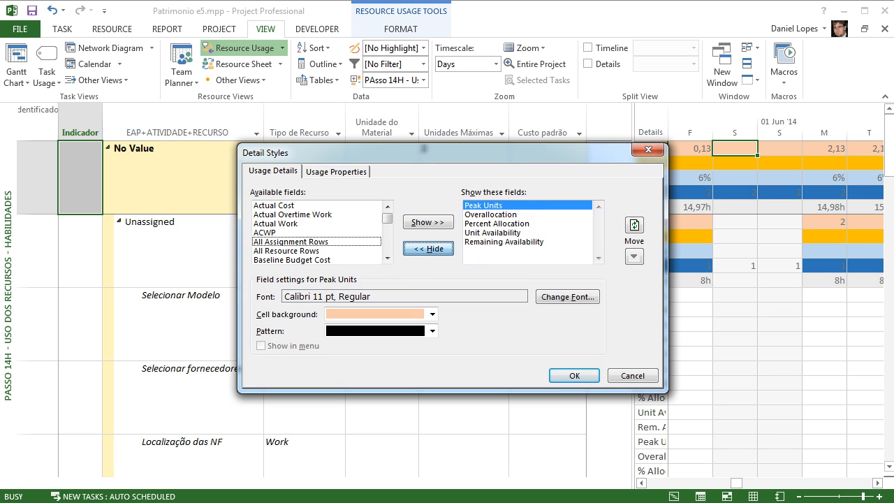
Step: Set the cell background of Peak Units to red and of Overallocation to light orange
{"action": "left_click", "coordinate": [432, 315]}
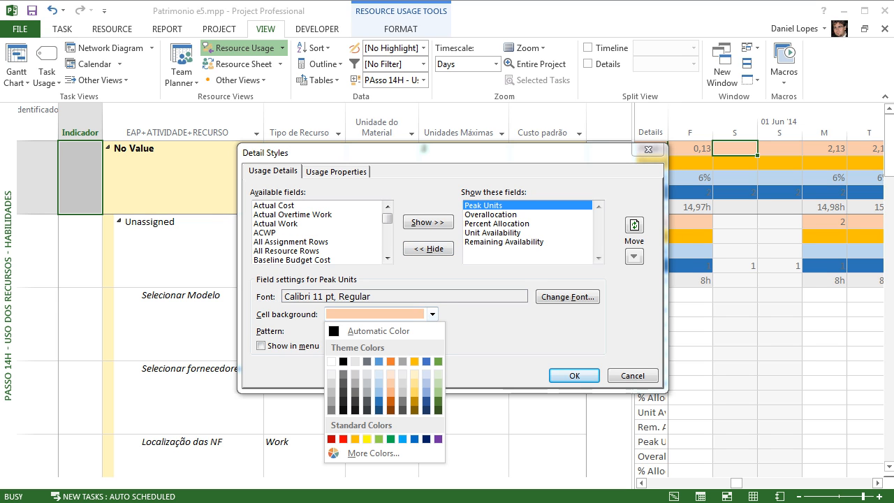
{"action": "left_click", "coordinate": [343, 440]}
{"action": "left_click", "coordinate": [491, 214]}
{"action": "left_click", "coordinate": [432, 314]}
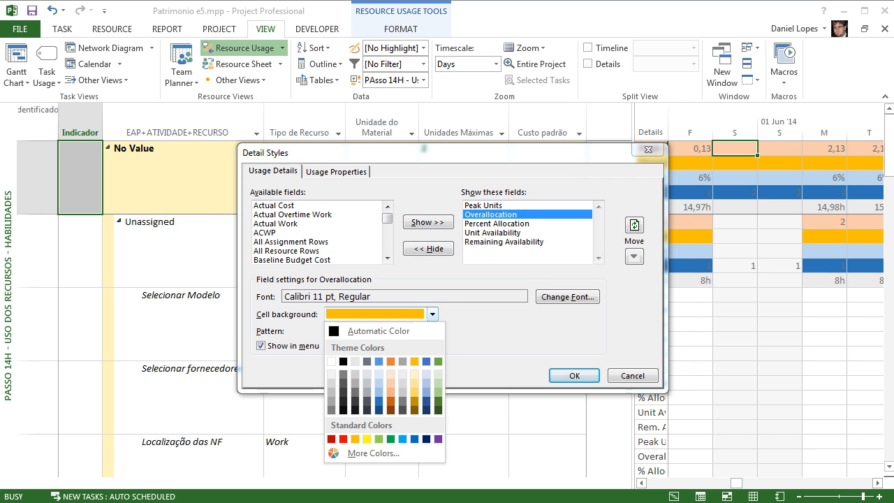
{"action": "left_click", "coordinate": [390, 382]}
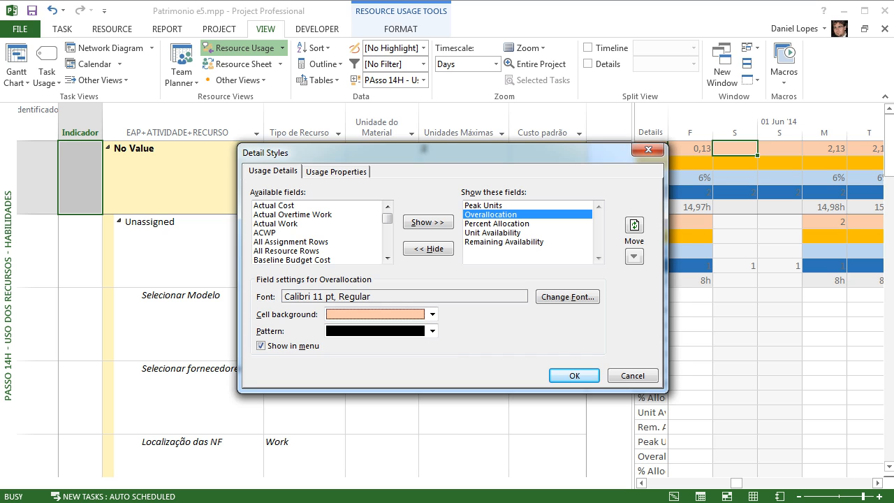
Step: Set the cell background of Percent Allocation to gold and of Unit Availability to light blue
{"action": "left_click", "coordinate": [496, 223]}
{"action": "left_click", "coordinate": [432, 314]}
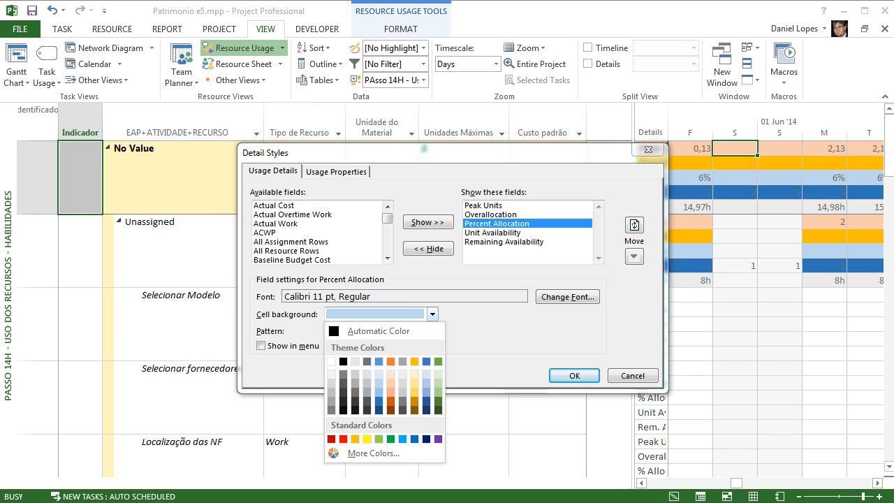
{"action": "left_click", "coordinate": [414, 361]}
{"action": "left_click", "coordinate": [496, 233]}
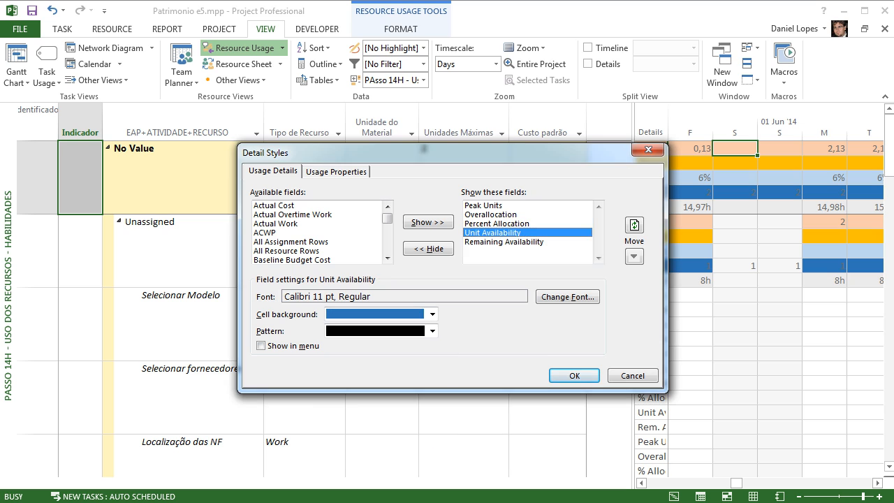
{"action": "left_click", "coordinate": [433, 314]}
{"action": "left_click", "coordinate": [377, 382]}
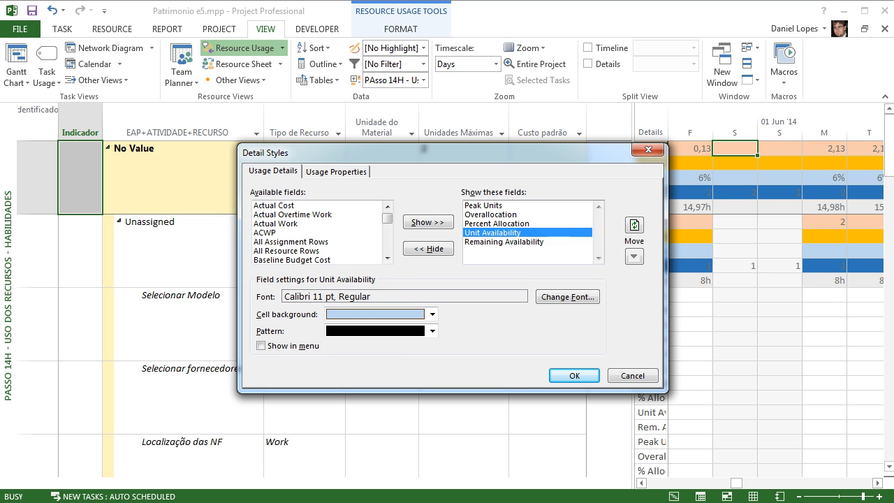
Step: Give Remaining Availability the darkest blue cell background from the theme colors and apply the detail styles
{"action": "left_click", "coordinate": [495, 241]}
{"action": "left_click", "coordinate": [432, 314]}
{"action": "left_click", "coordinate": [378, 361]}
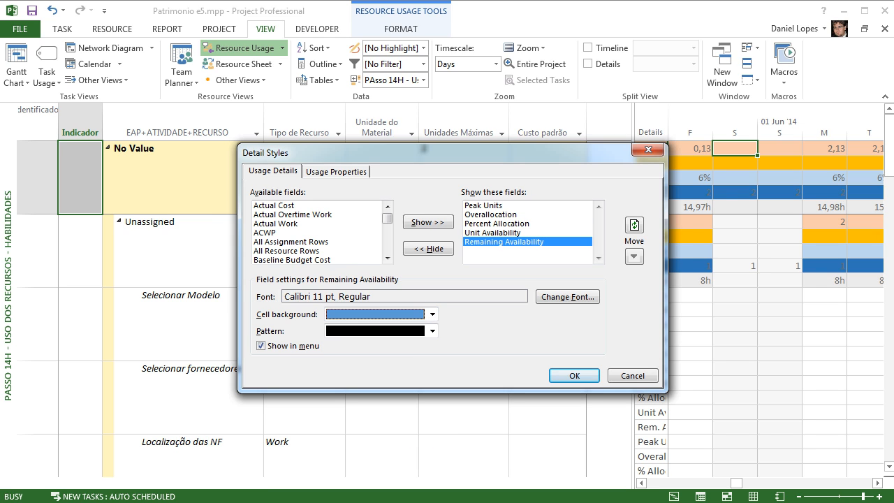
{"action": "left_click", "coordinate": [432, 314]}
{"action": "left_click", "coordinate": [378, 410]}
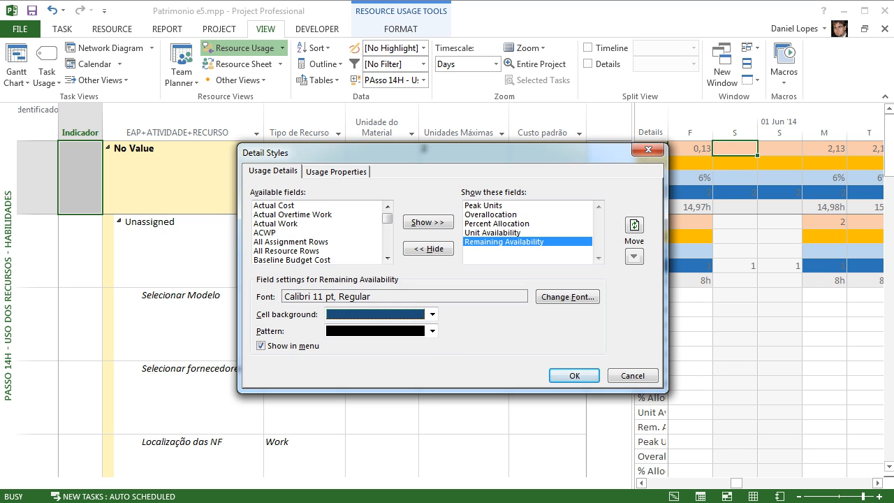
{"action": "left_click", "coordinate": [574, 376]}
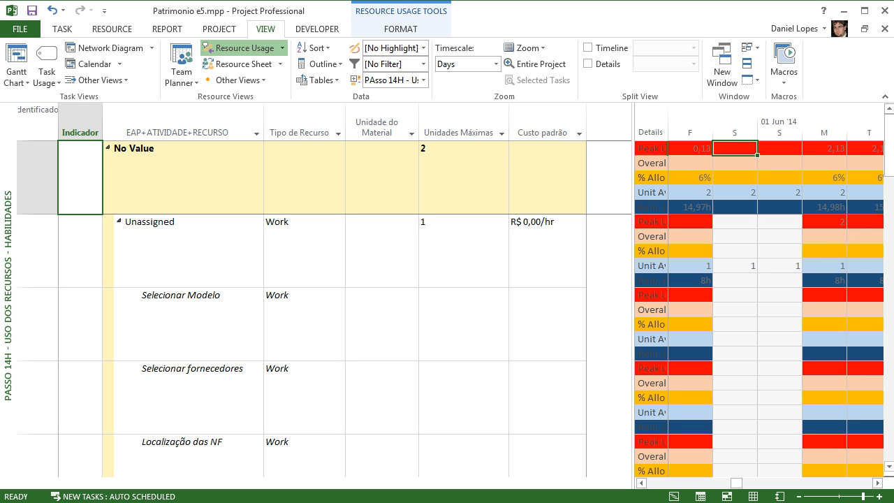
Step: Look through the usage rows down to the Aluguel de microcomputador assignment and widen the Details column to fit the field names
{"action": "left_click", "coordinate": [183, 324]}
{"action": "key", "text": "Down"}
{"action": "key", "text": "Down"}
{"action": "key", "text": "Down"}
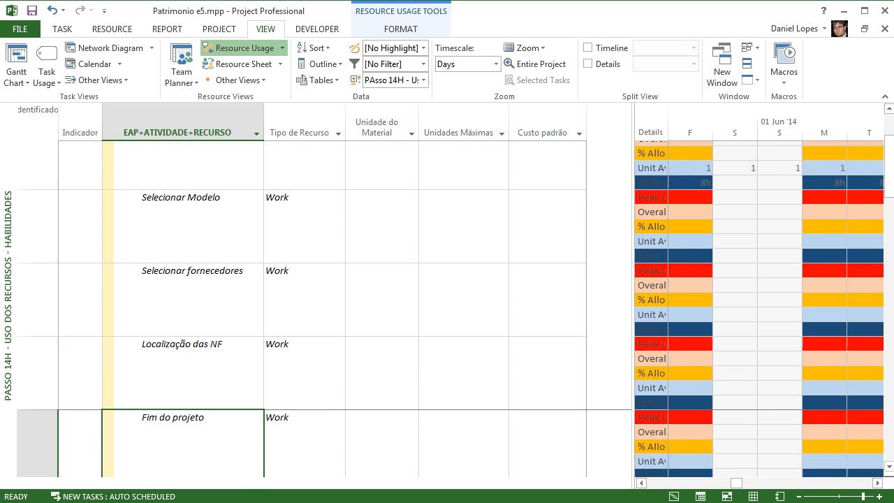
{"action": "key", "text": "Down"}
{"action": "key", "text": "Down"}
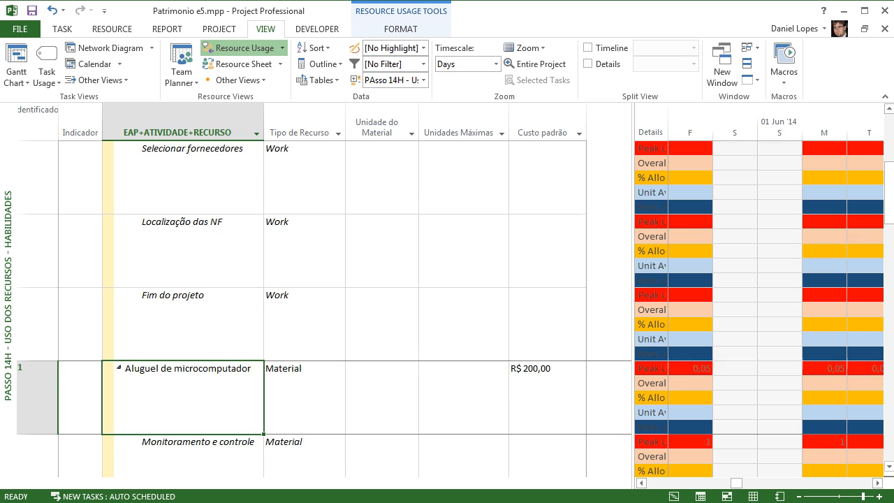
{"action": "key", "text": "Up"}
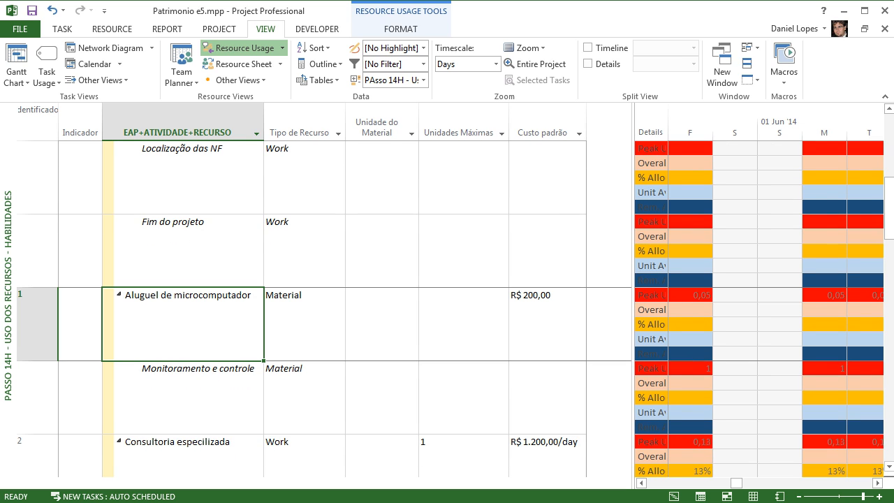
{"action": "key", "text": "Down"}
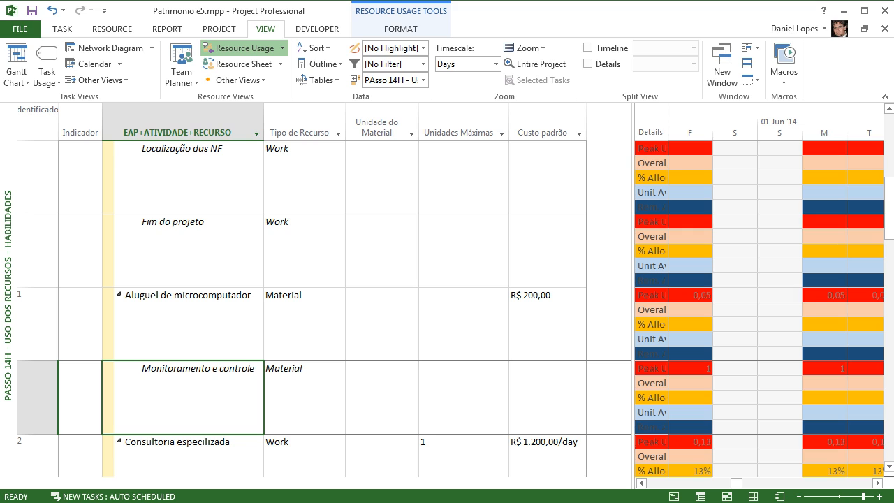
{"action": "left_click_drag", "start_coordinate": [669, 132], "coordinate": [710, 132]}
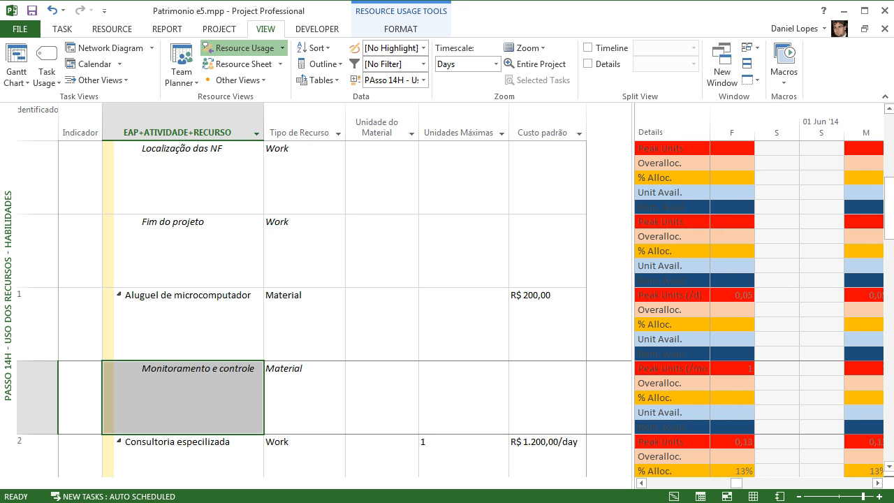